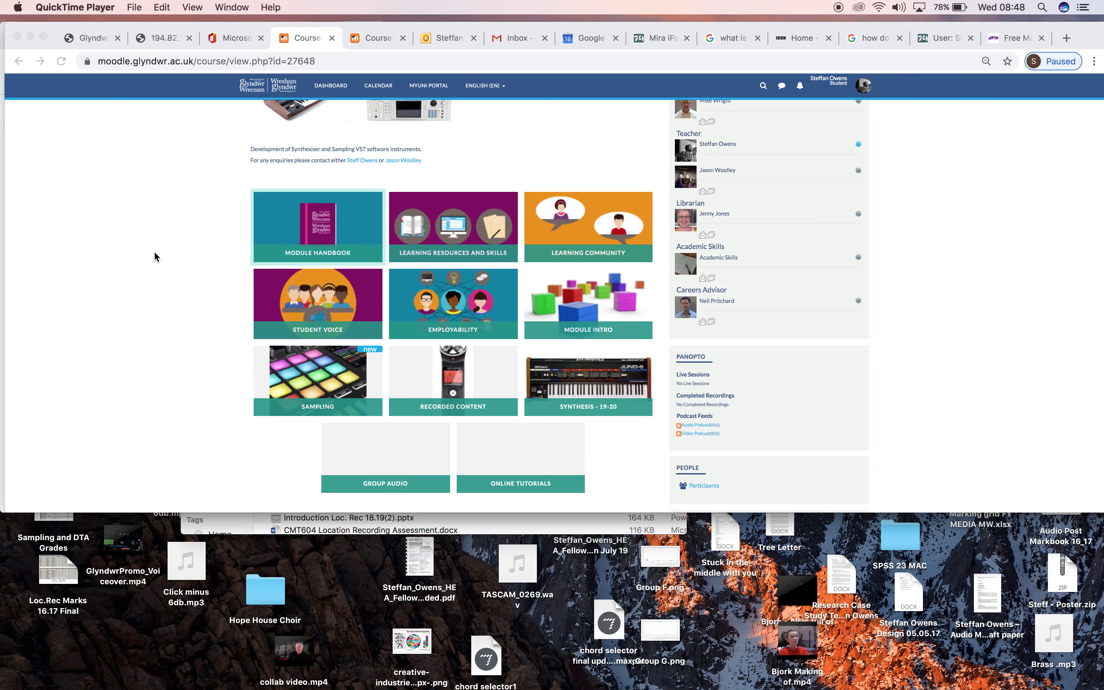
# - Open the Sampling section of the Moodle course page and look through its useful links and media downloads
pyautogui.click(213, 380)
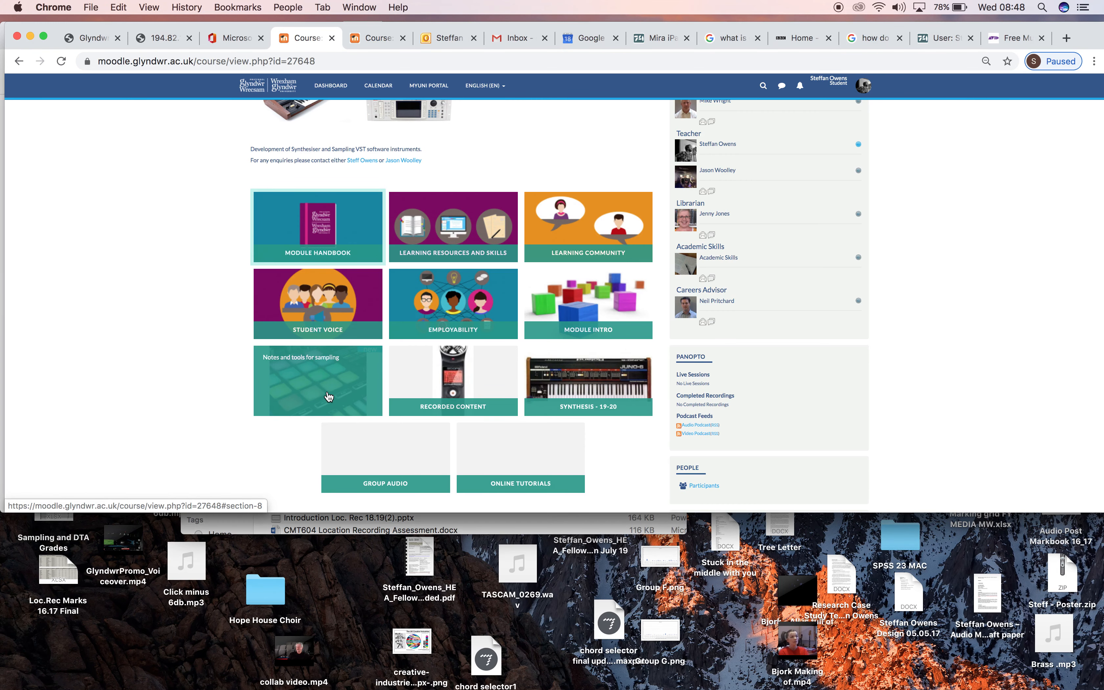
pyautogui.click(329, 396)
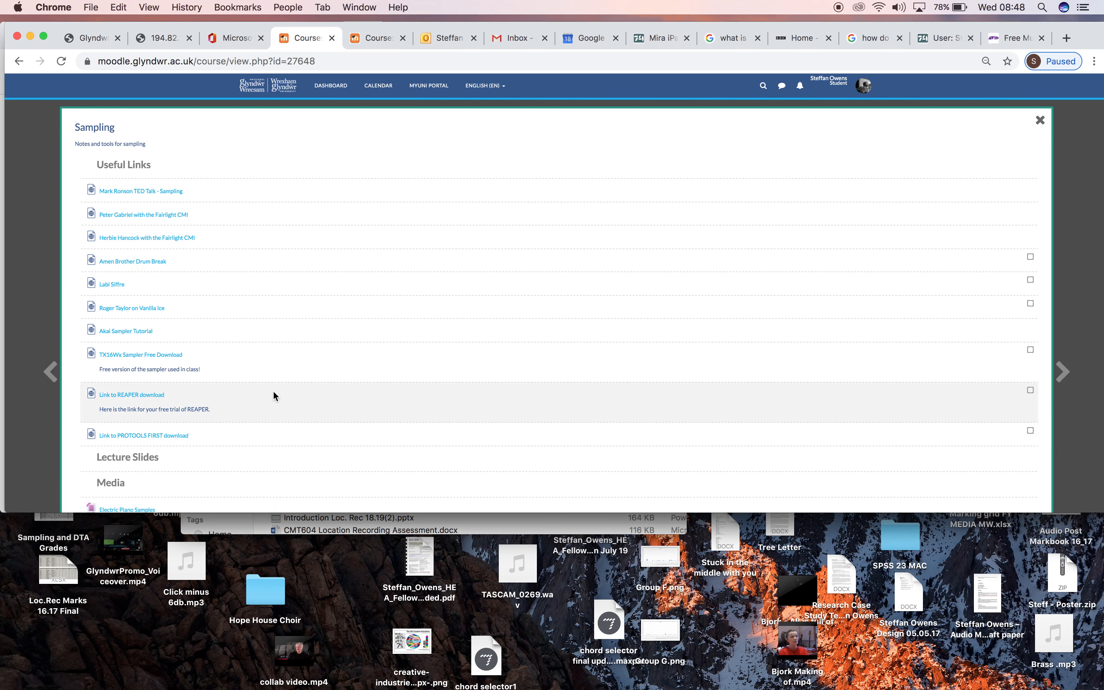
pyautogui.scroll(-3, 223, 397)
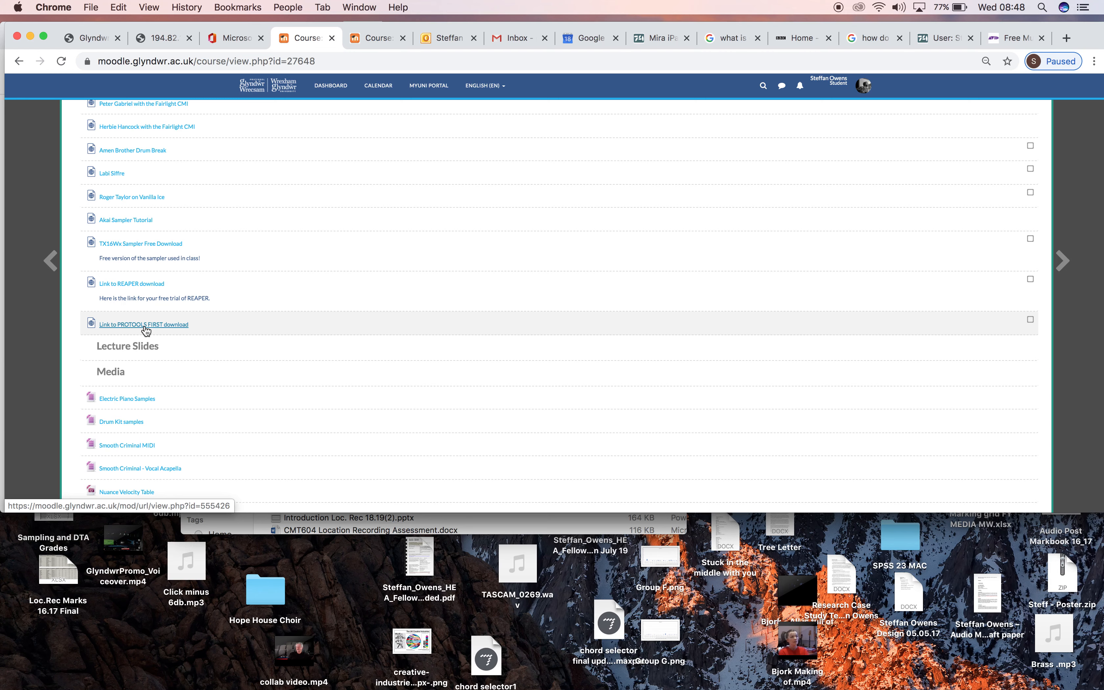
pyautogui.scroll(-3, 175, 422)
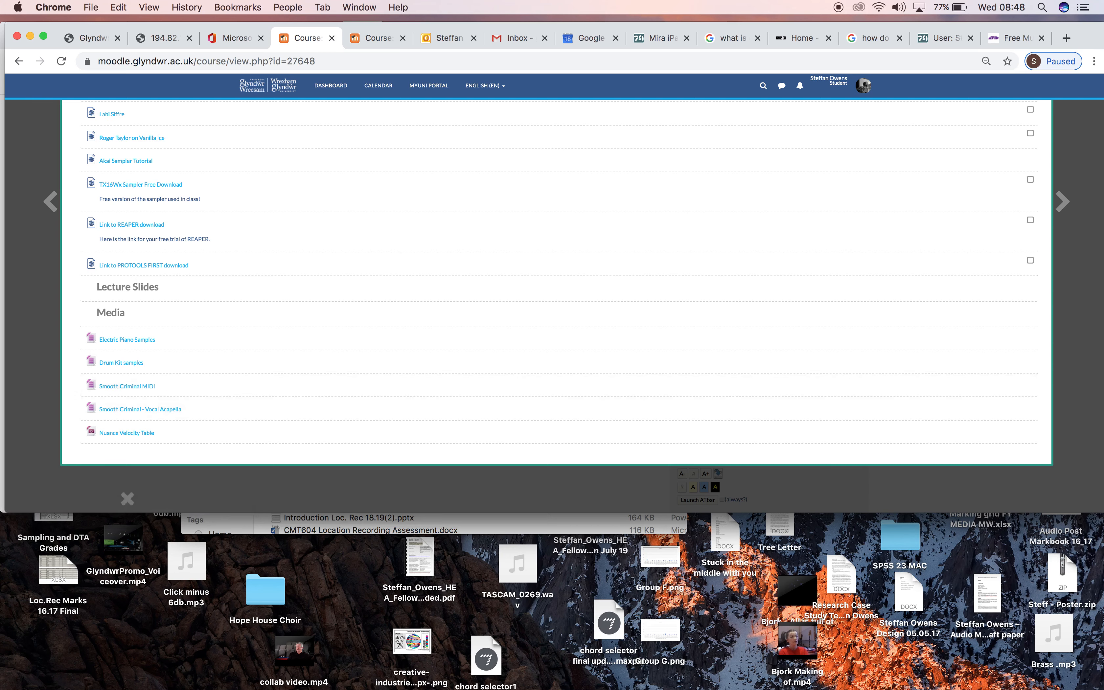
# - Switch to Pro Tools, create a new session named "Sampling test" and move its Edit window up under the menu bar
pyautogui.press('super+Tab')
pyautogui.press('super+Tab')
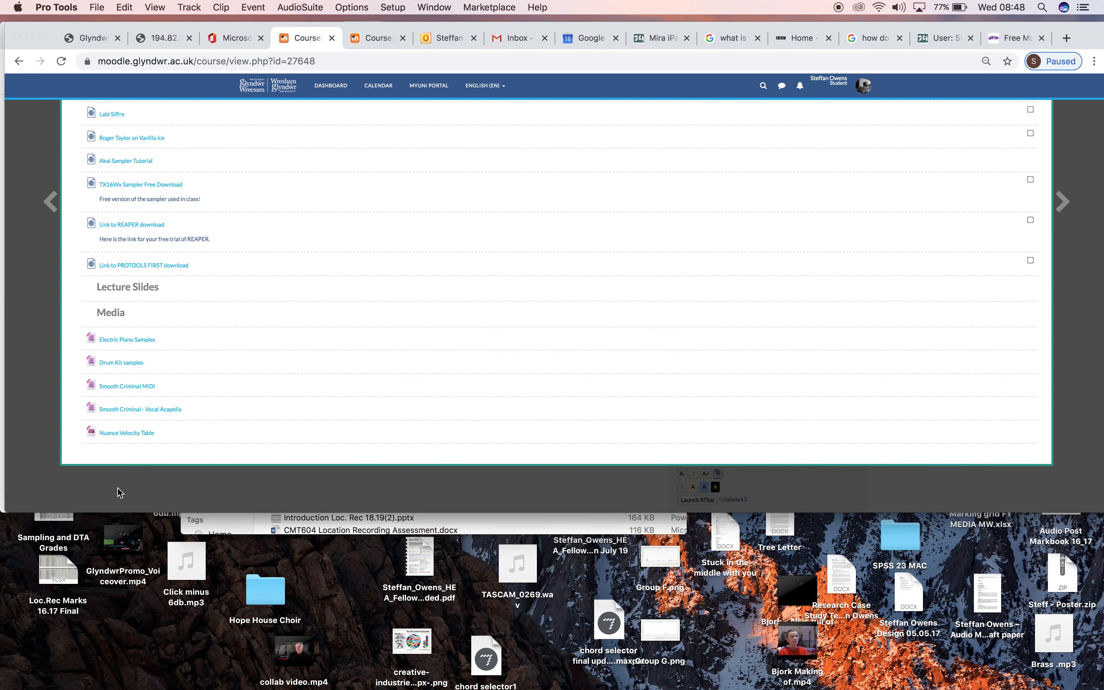
pyautogui.click(98, 7)
pyautogui.click(98, 23)
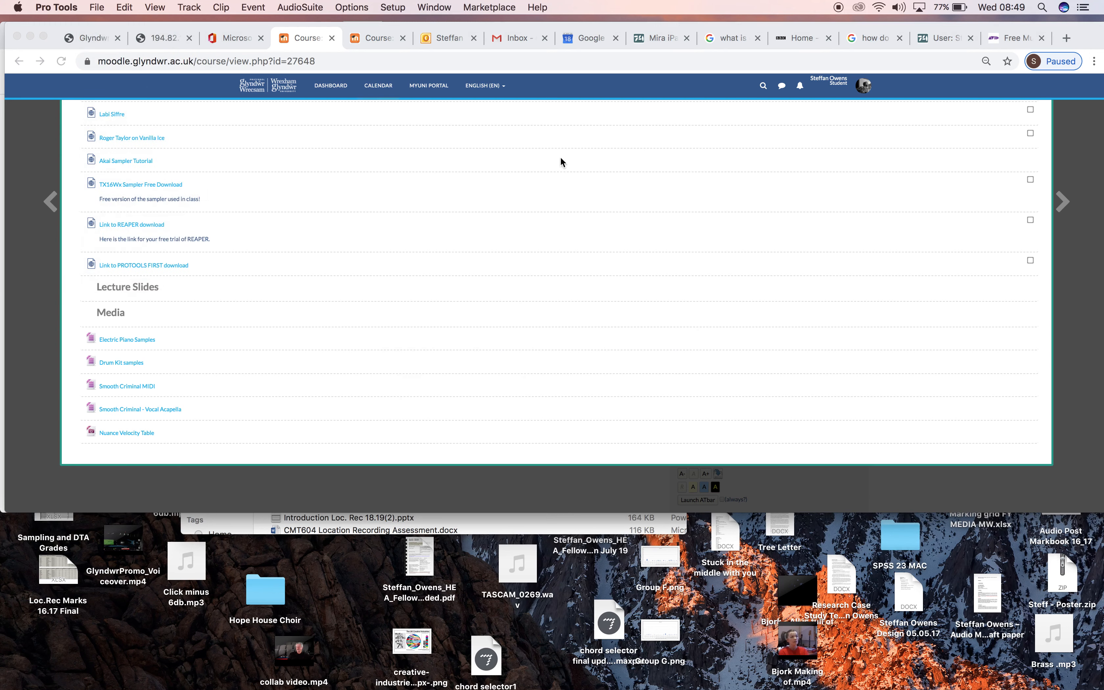
pyautogui.write('Sampling test')
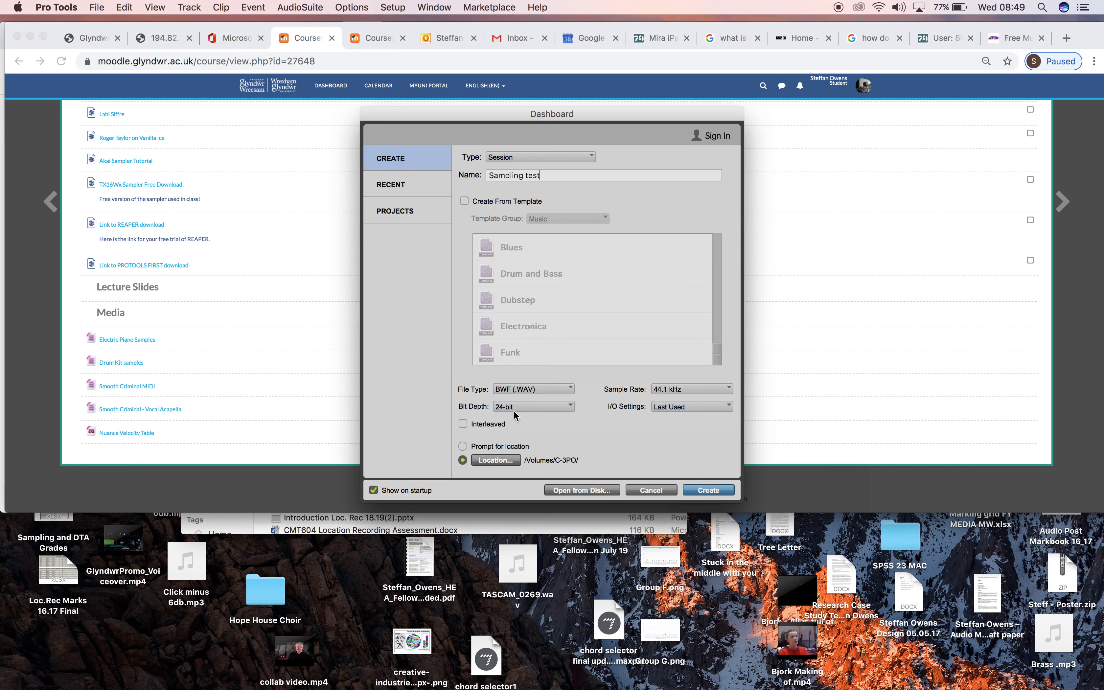
pyautogui.click(708, 490)
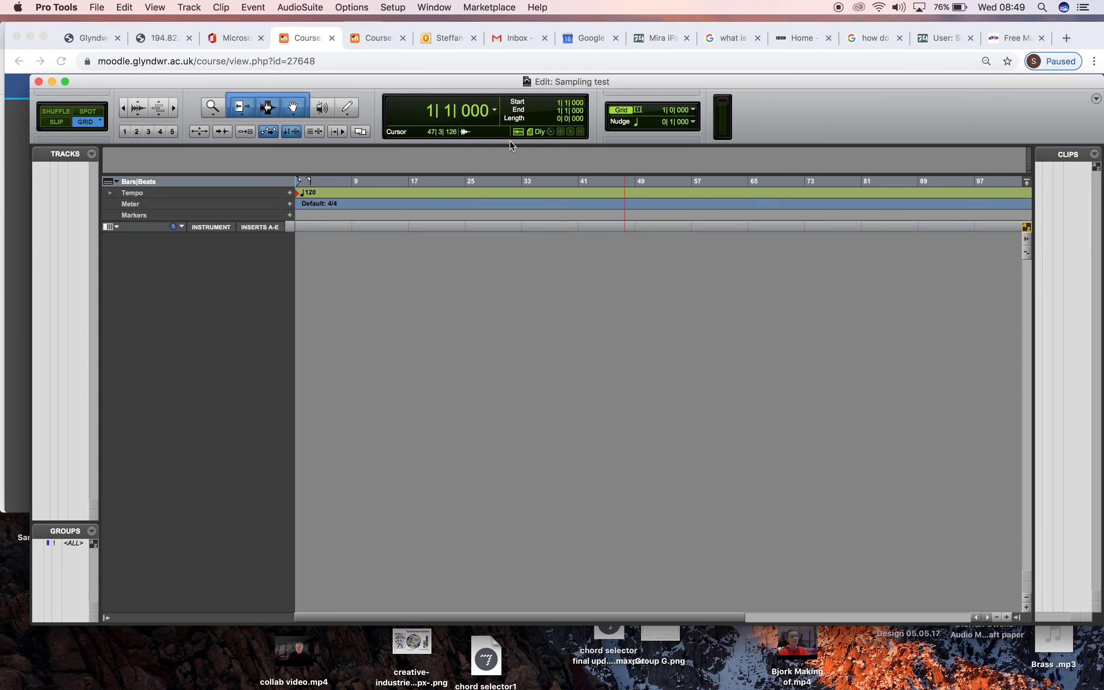
pyautogui.moveTo(369, 83); pyautogui.dragTo(355, 27)
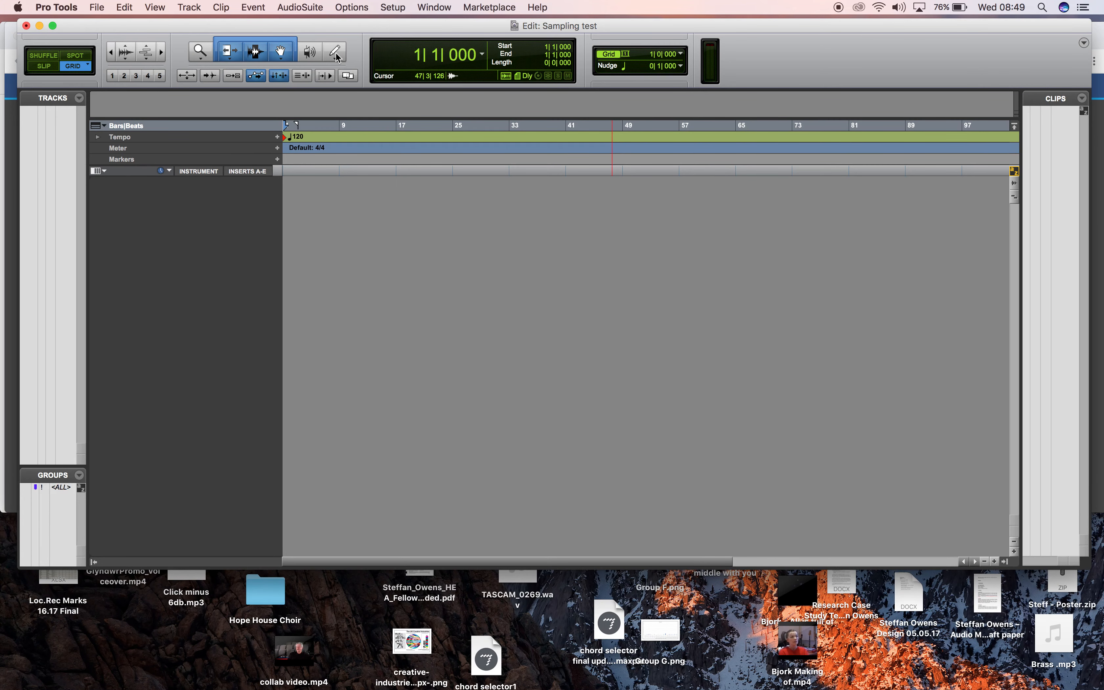
# - Show the Mix window, shift it to look it over, and close it to return to the Edit window
pyautogui.press('super+equal')
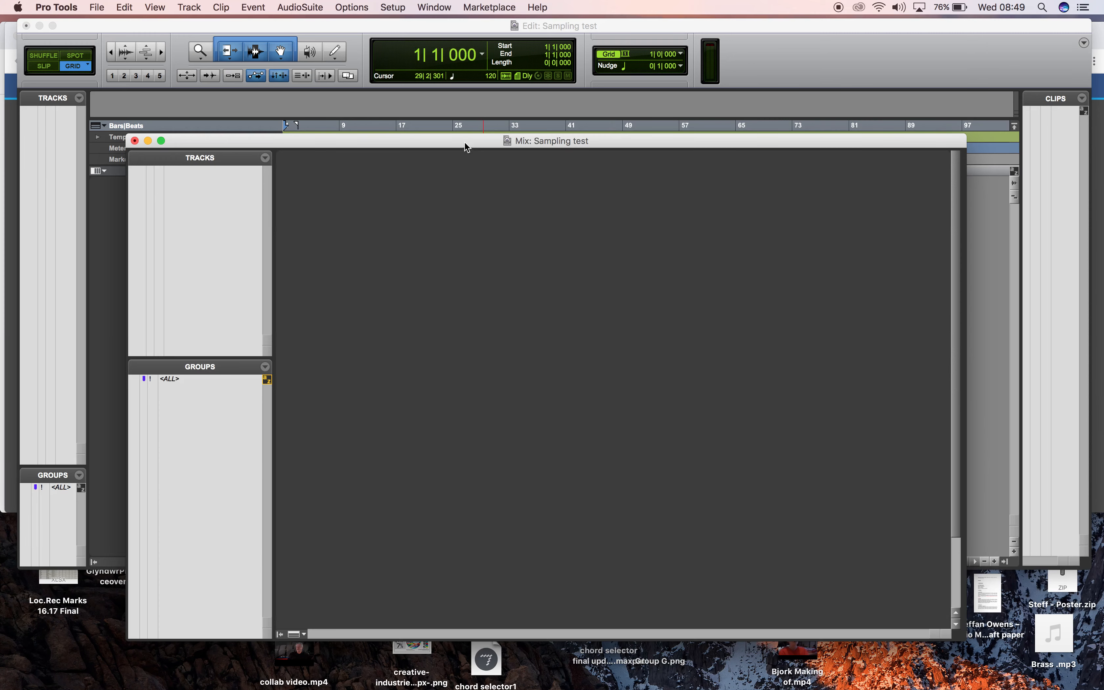
pyautogui.moveTo(464, 146); pyautogui.dragTo(448, 100)
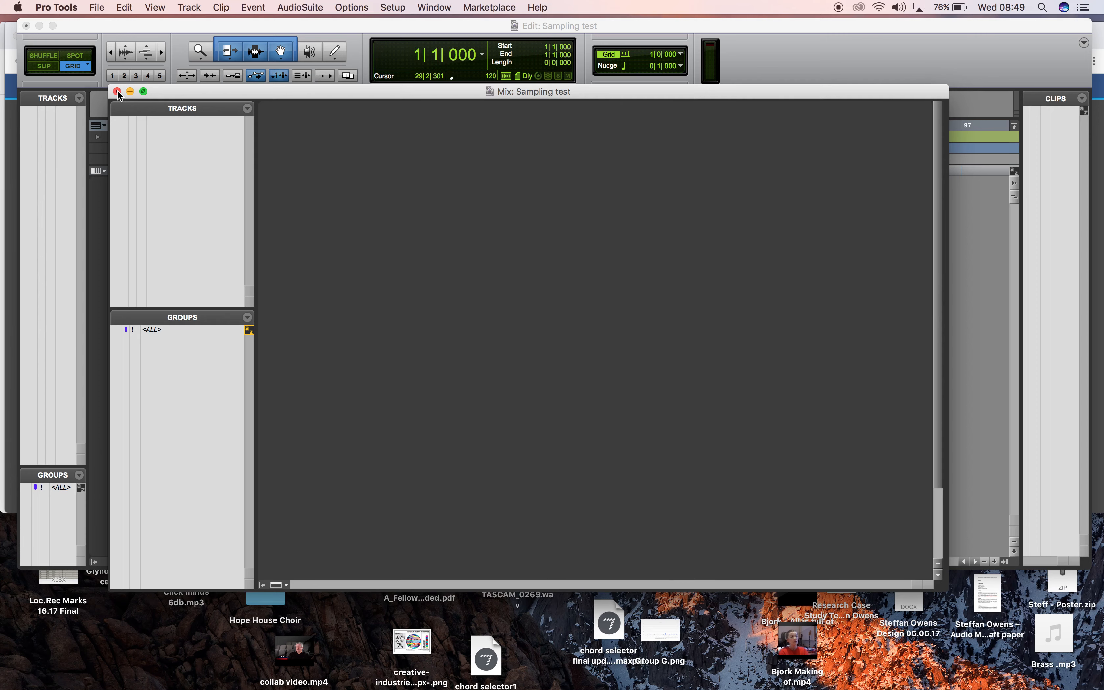
pyautogui.click(117, 92)
# - Switch to Finder, collapse the "Tutorial Drum Kit Folders 2" folder in Downloads and move the window aside
pyautogui.press('super+Tab')
pyautogui.press('super+Tab')
pyautogui.press('super+Tab')
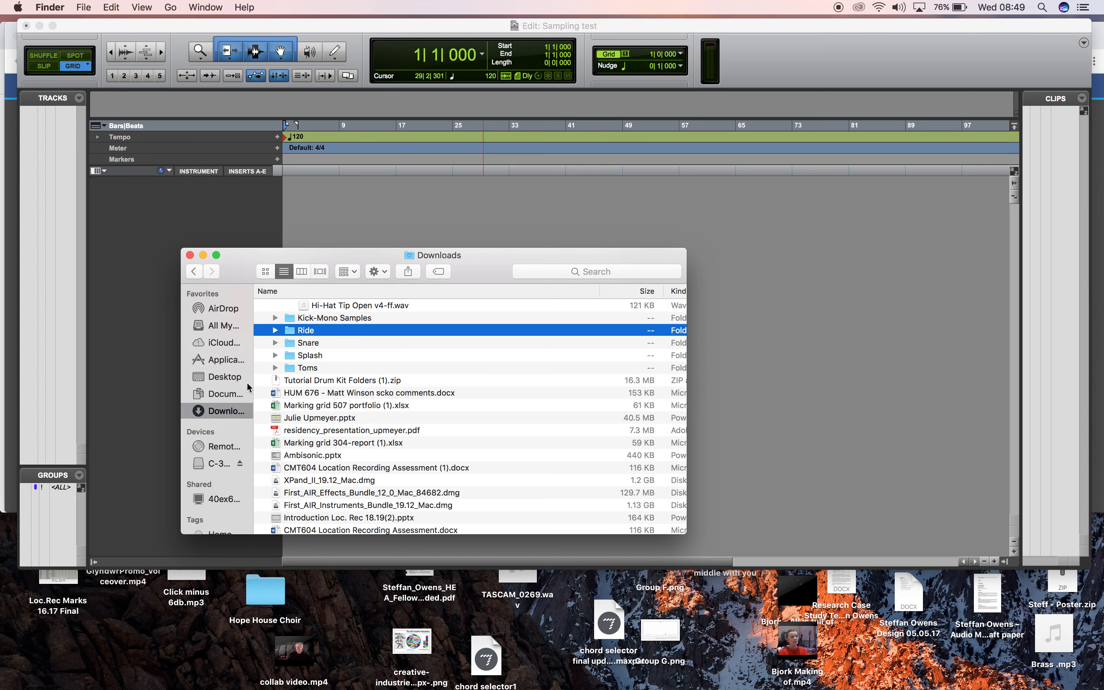
pyautogui.scroll(10, 287, 332)
pyautogui.scroll(5, 288, 332)
pyautogui.click(276, 370)
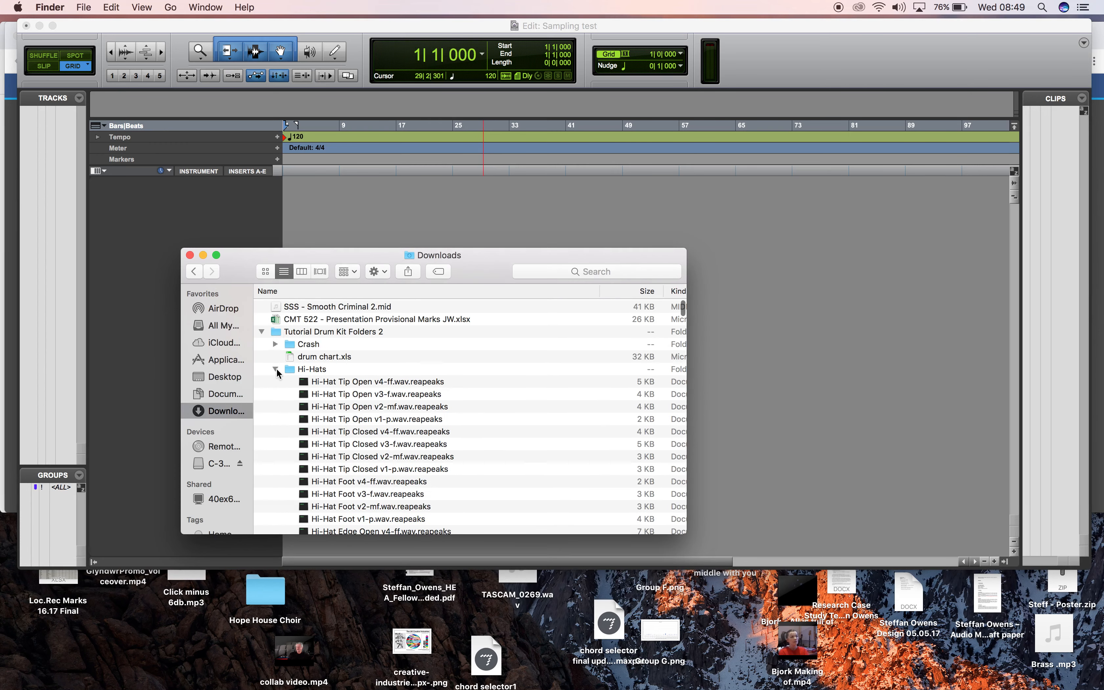
pyautogui.click(262, 332)
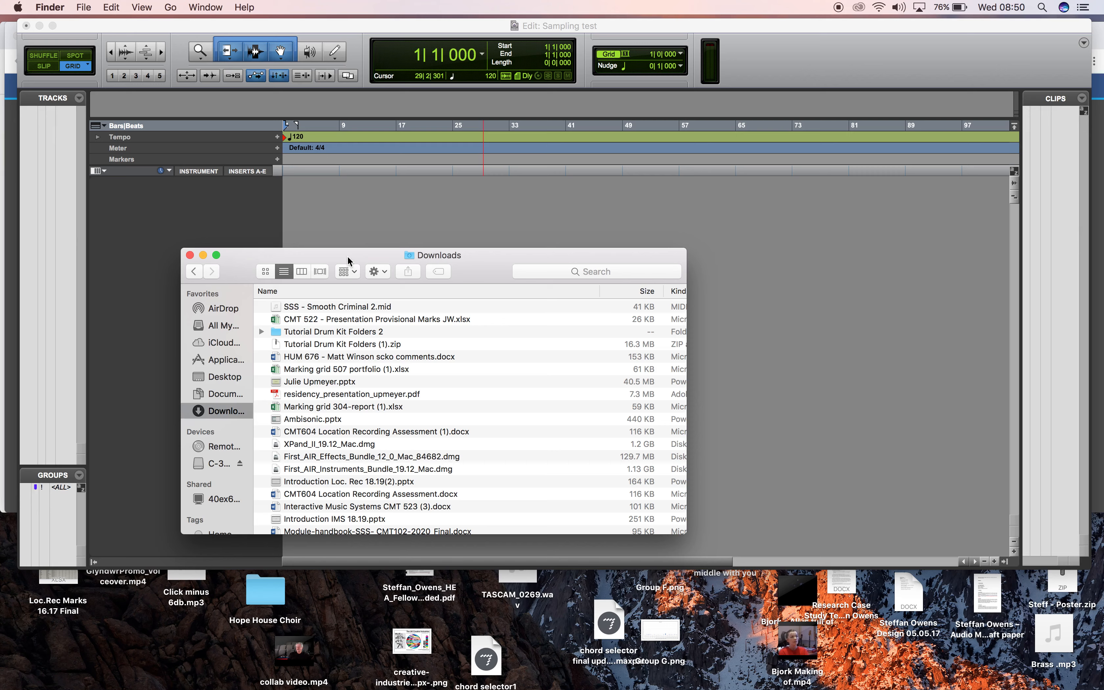
pyautogui.moveTo(368, 258); pyautogui.dragTo(693, 279)
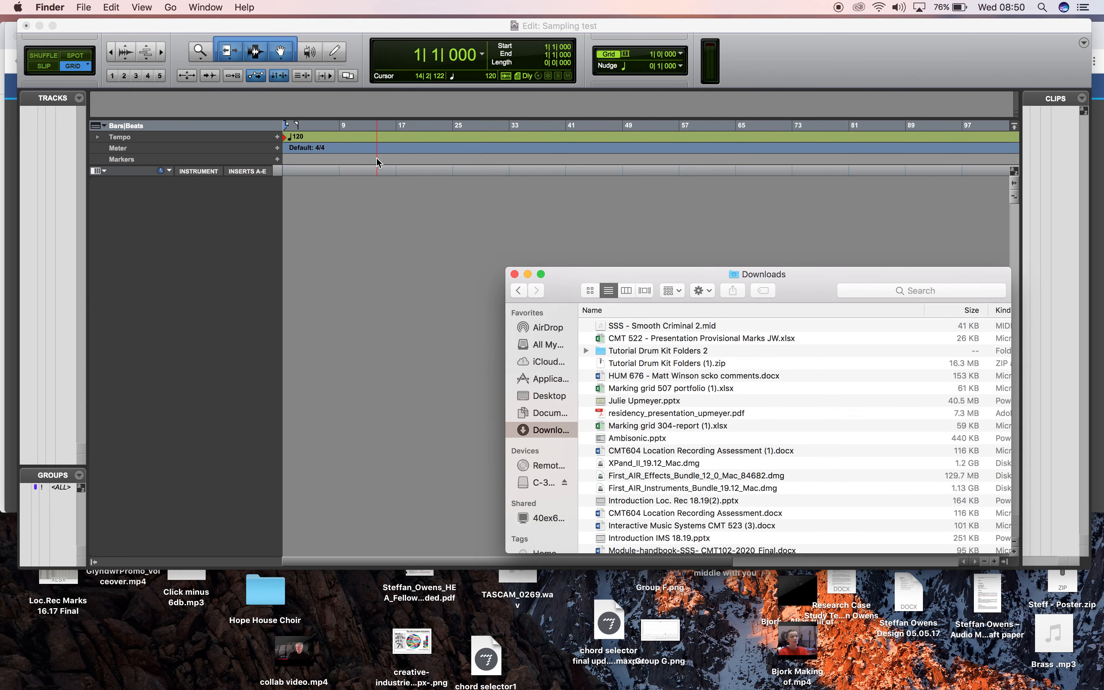
# - Switch back to Pro Tools and choose "SSS - Smooth Criminal 2.mid" from Downloads as the MIDI file to import
pyautogui.press('super+Tab')
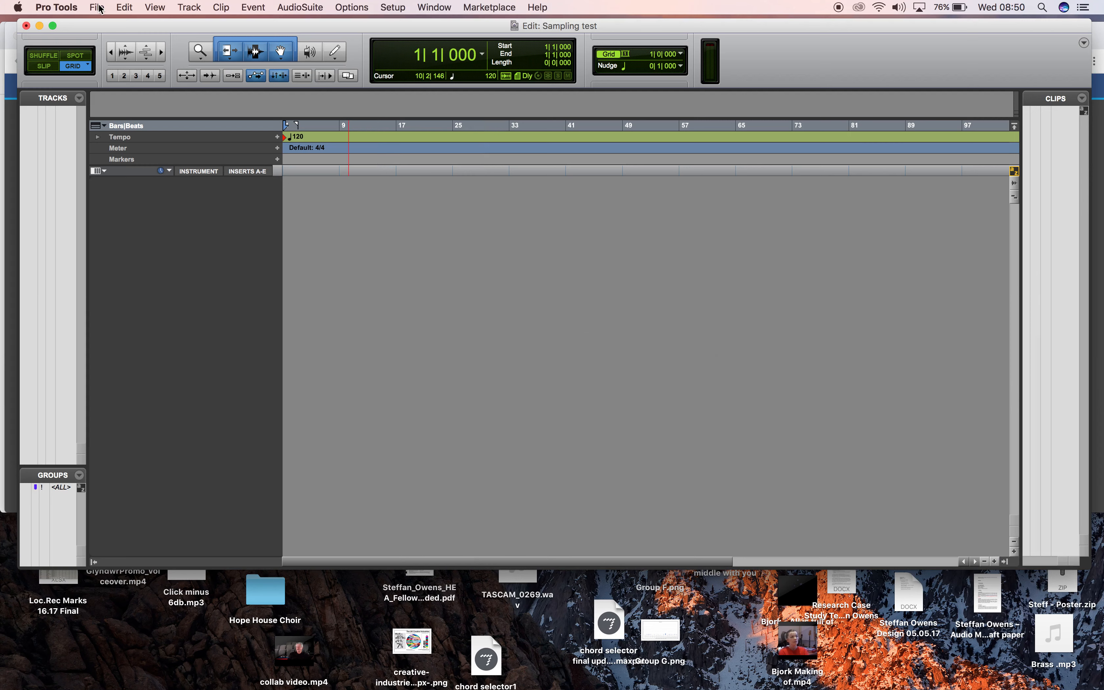
pyautogui.click(97, 7)
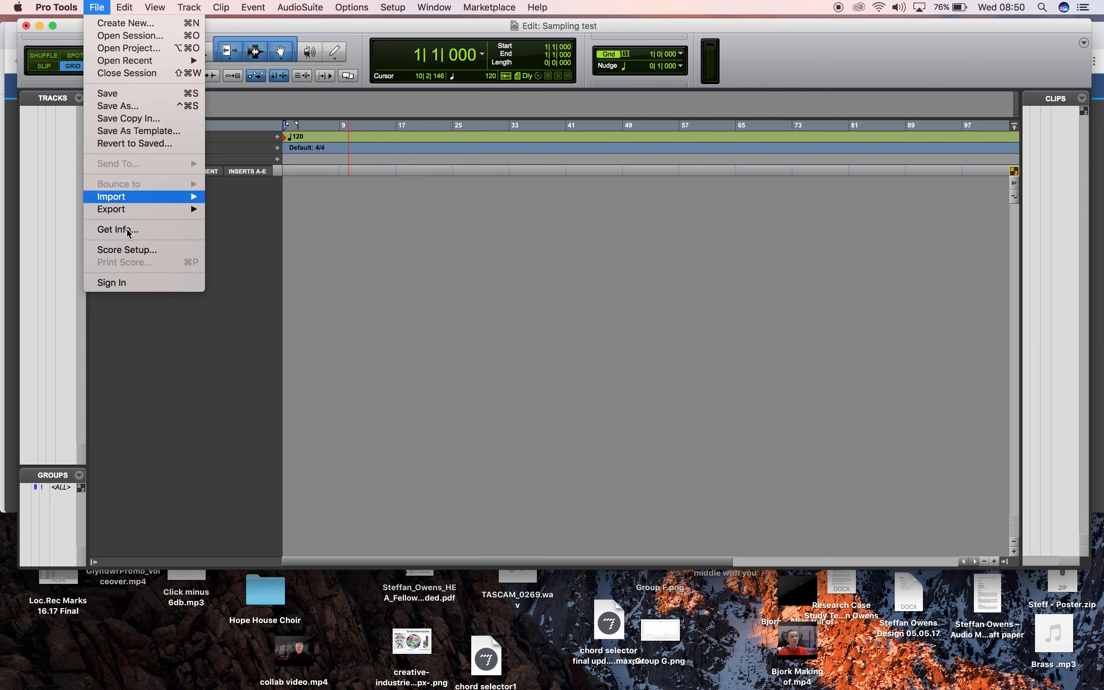
pyautogui.moveTo(139, 197)
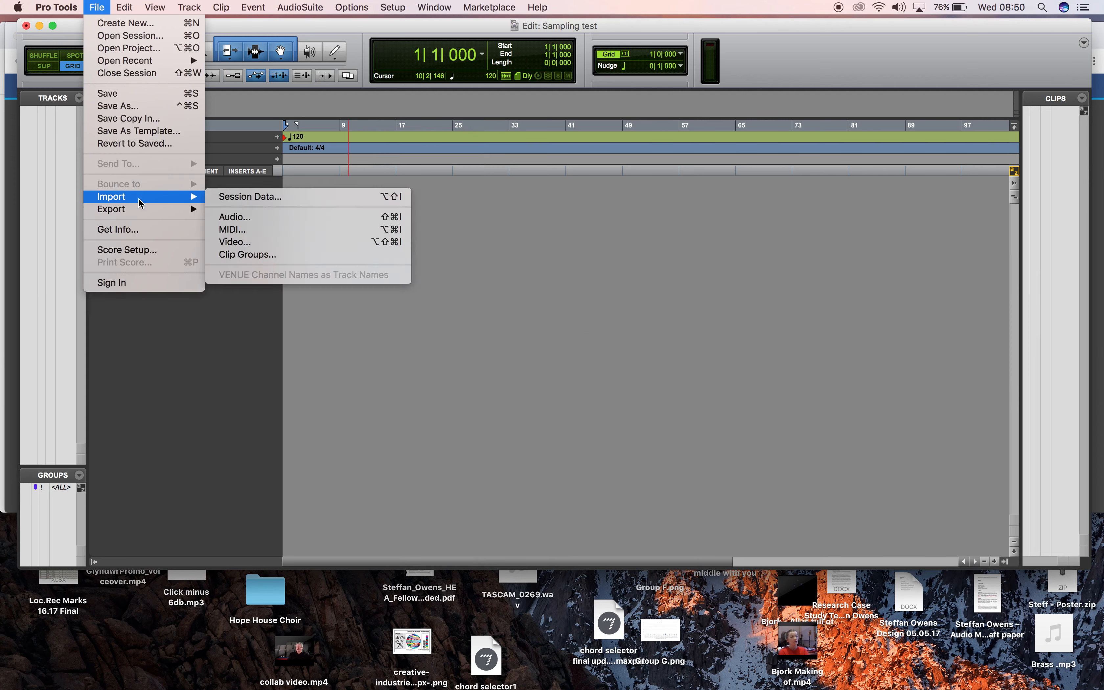
pyautogui.click(236, 230)
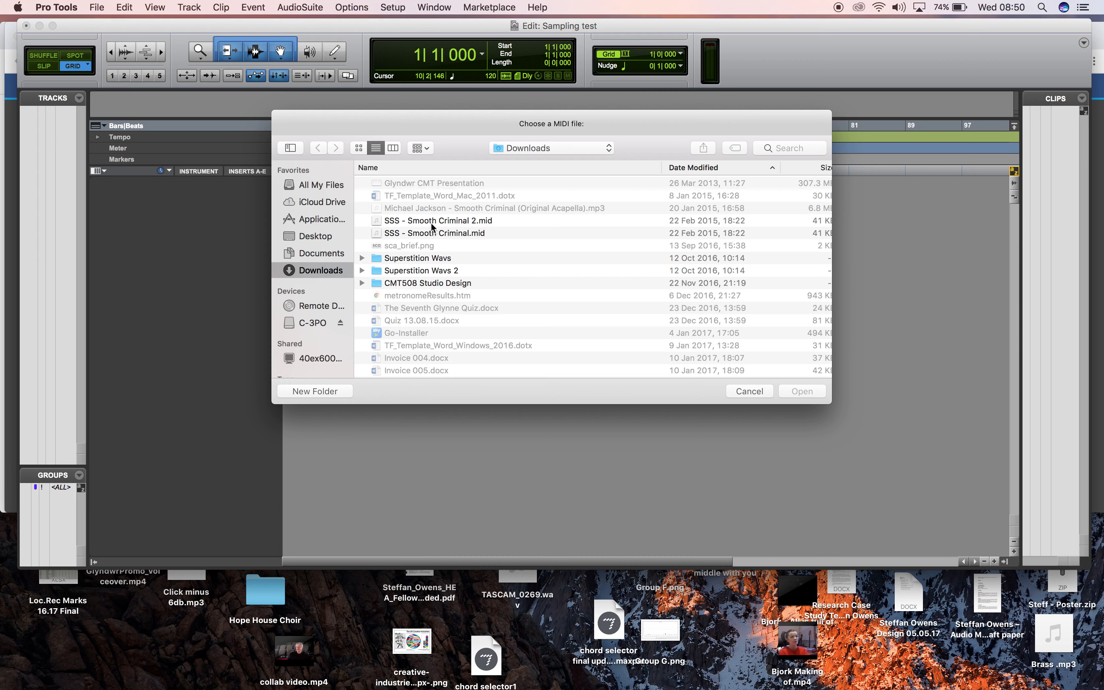
pyautogui.click(433, 222)
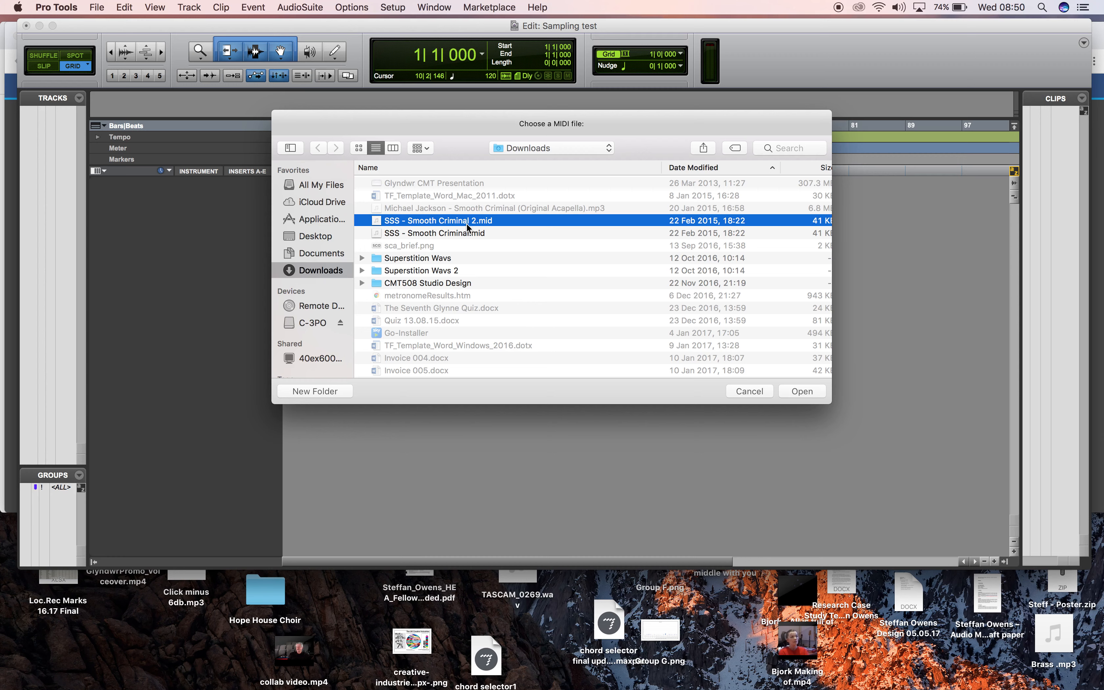
pyautogui.click(810, 390)
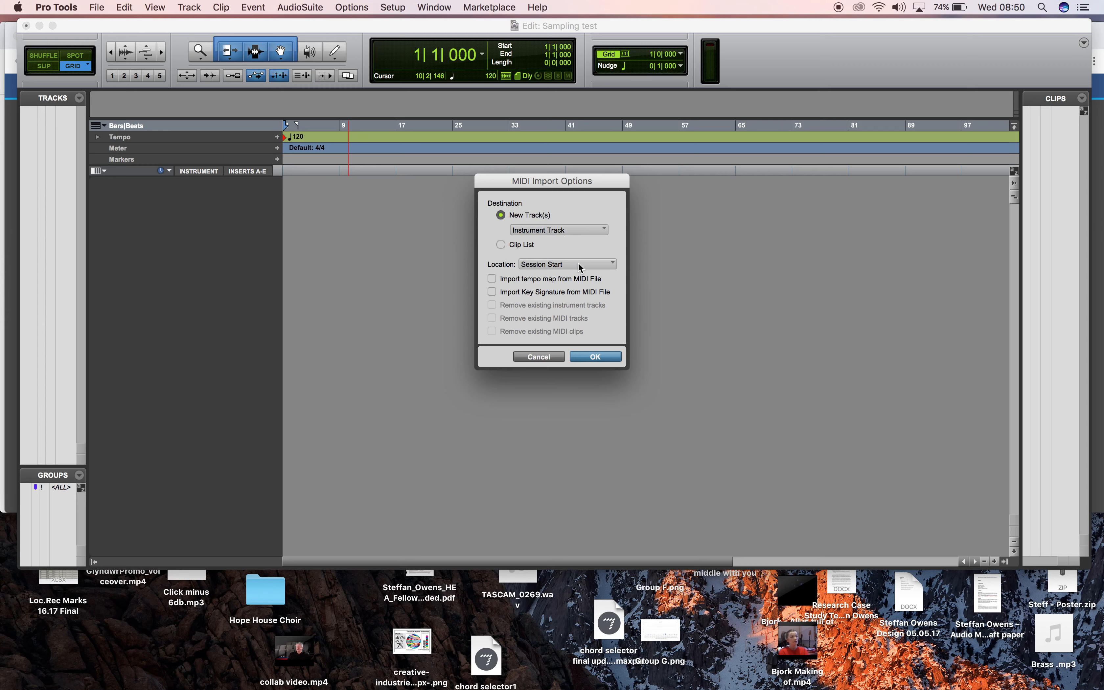
# - Import the MIDI file to new instrument tracks at session start, including its tempo map and key signature, and review the tracks
pyautogui.click(492, 278)
pyautogui.click(490, 291)
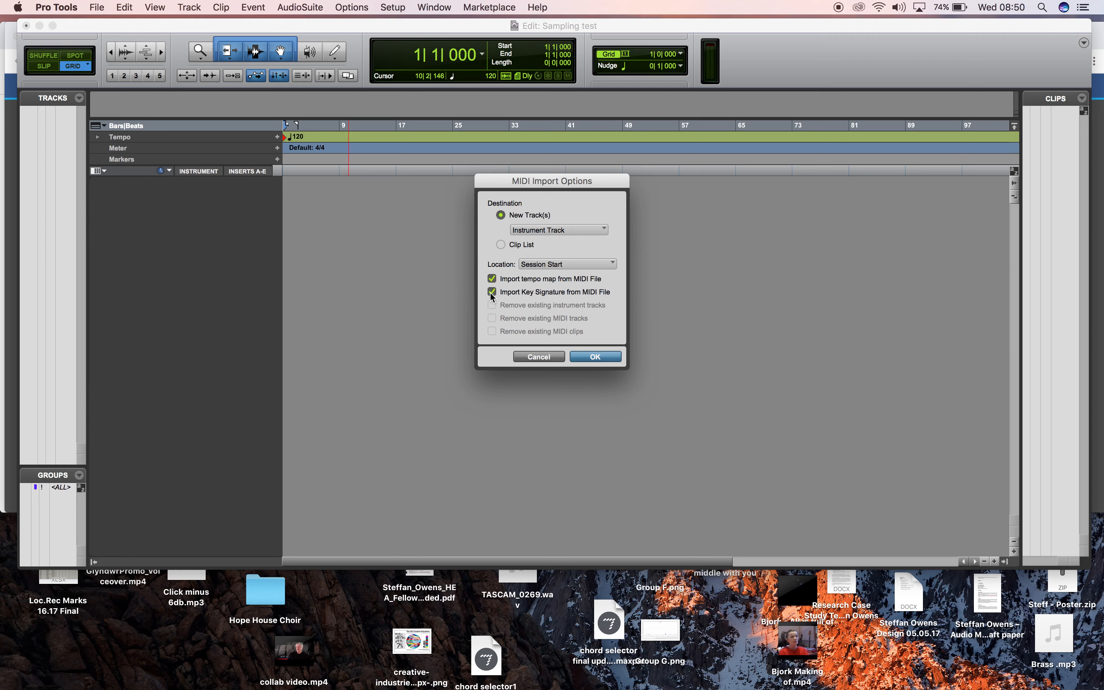
pyautogui.click(586, 355)
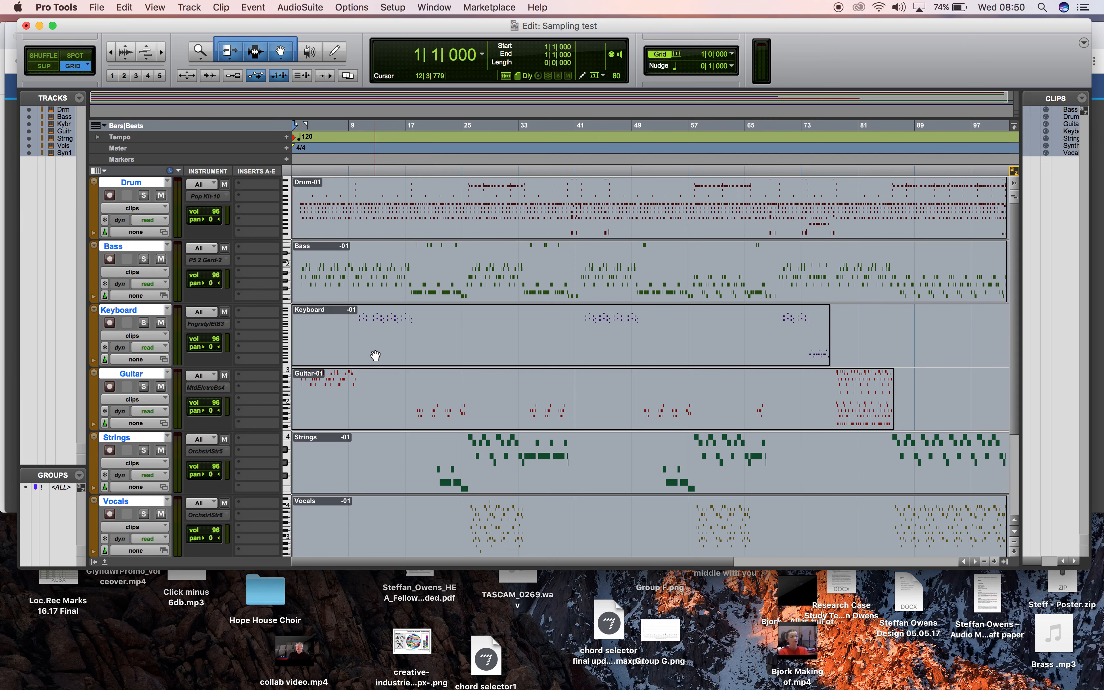
pyautogui.scroll(-3, 375, 355)
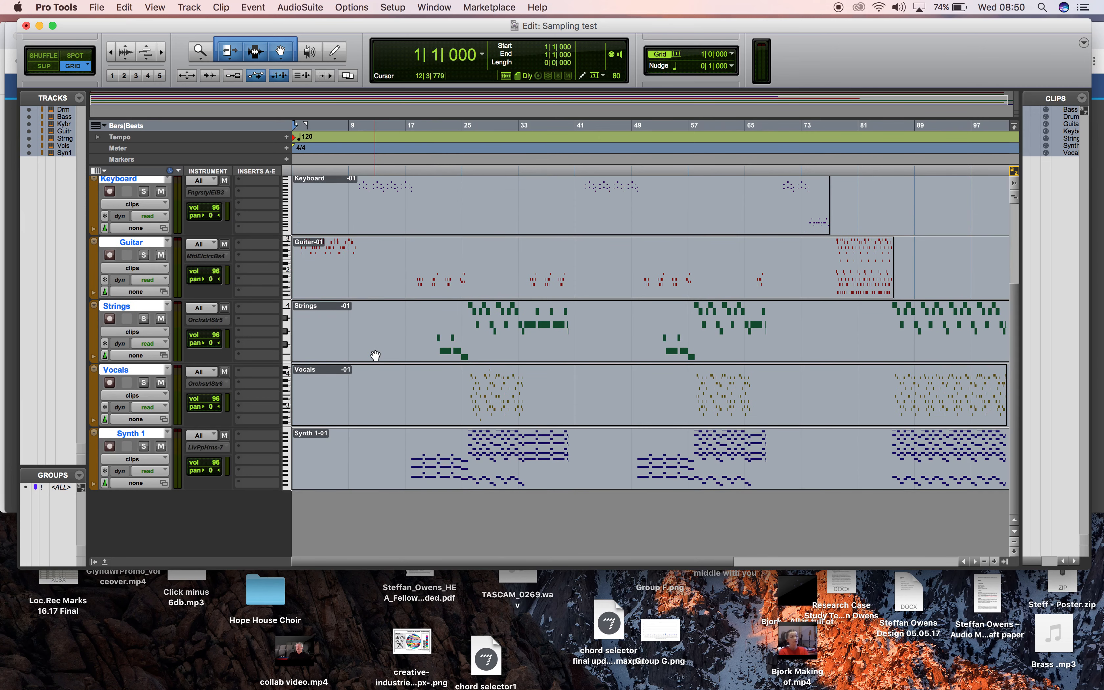
pyautogui.scroll(3, 374, 356)
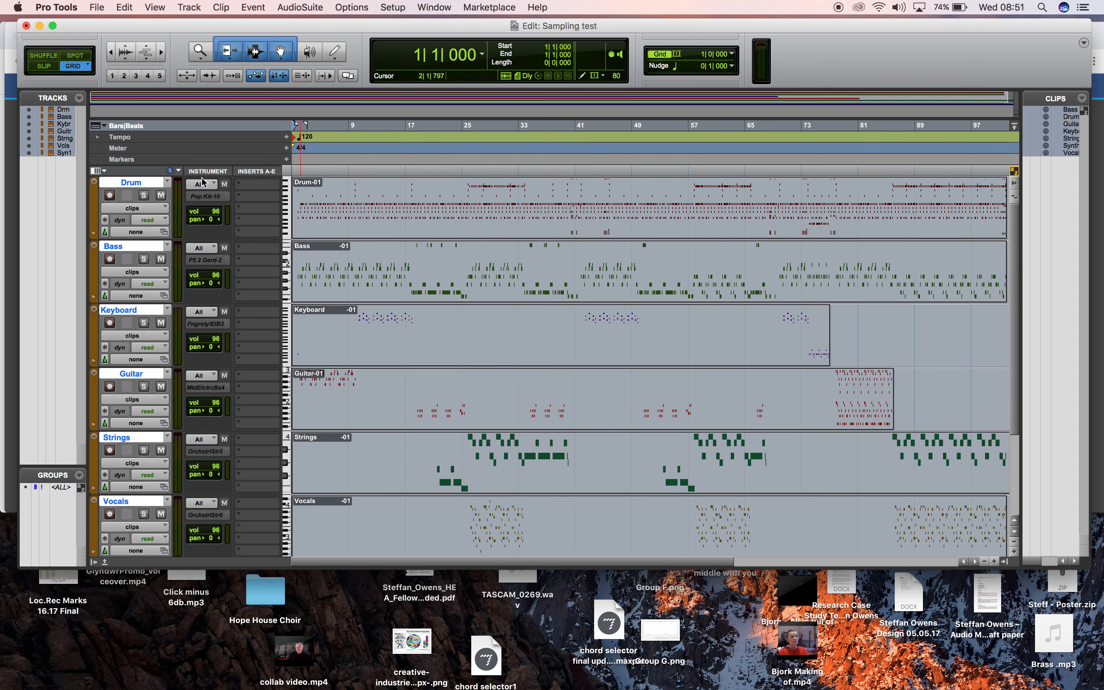
# - Show the Sends A-E column in the Edit window and hide it again
pyautogui.click(105, 171)
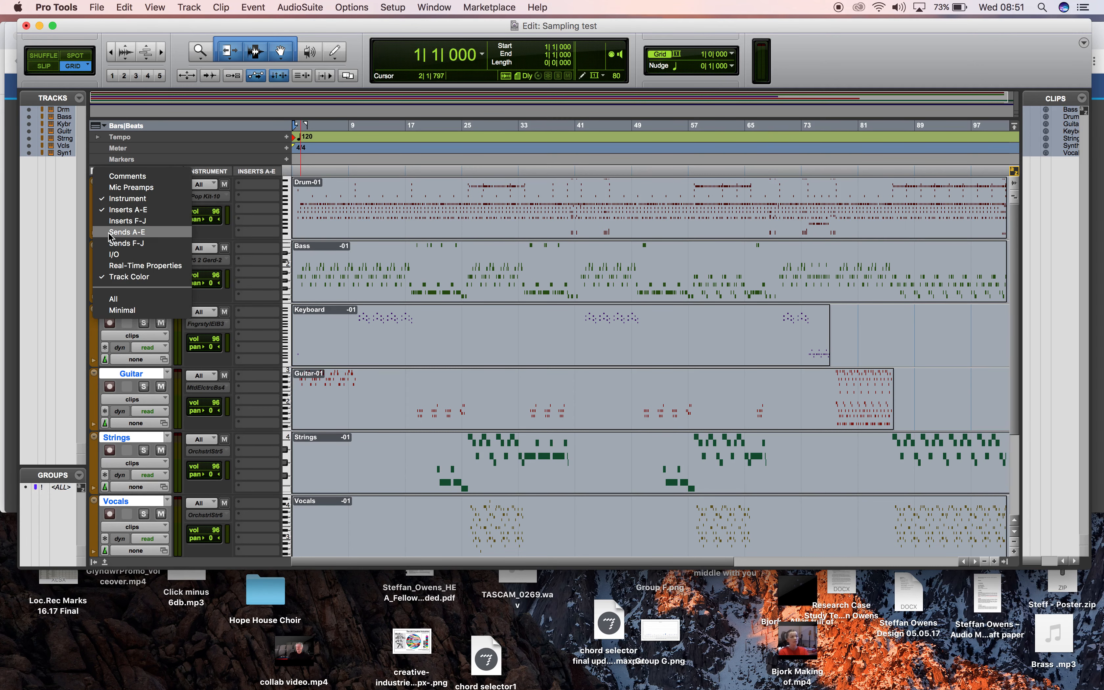
pyautogui.click(127, 232)
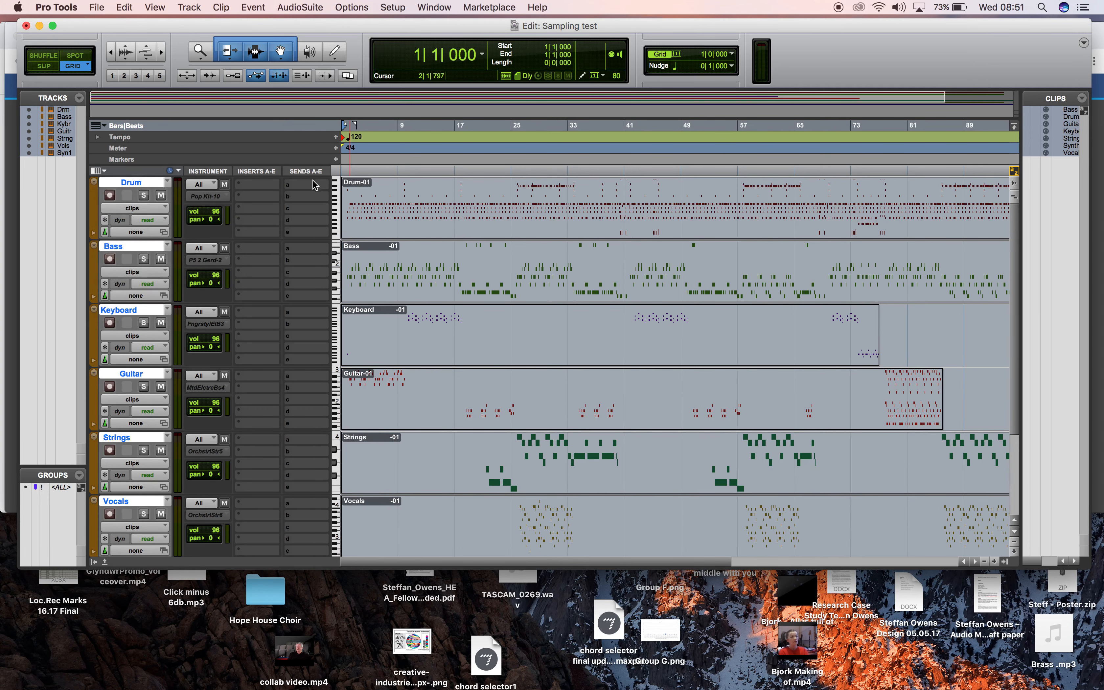
pyautogui.click(105, 171)
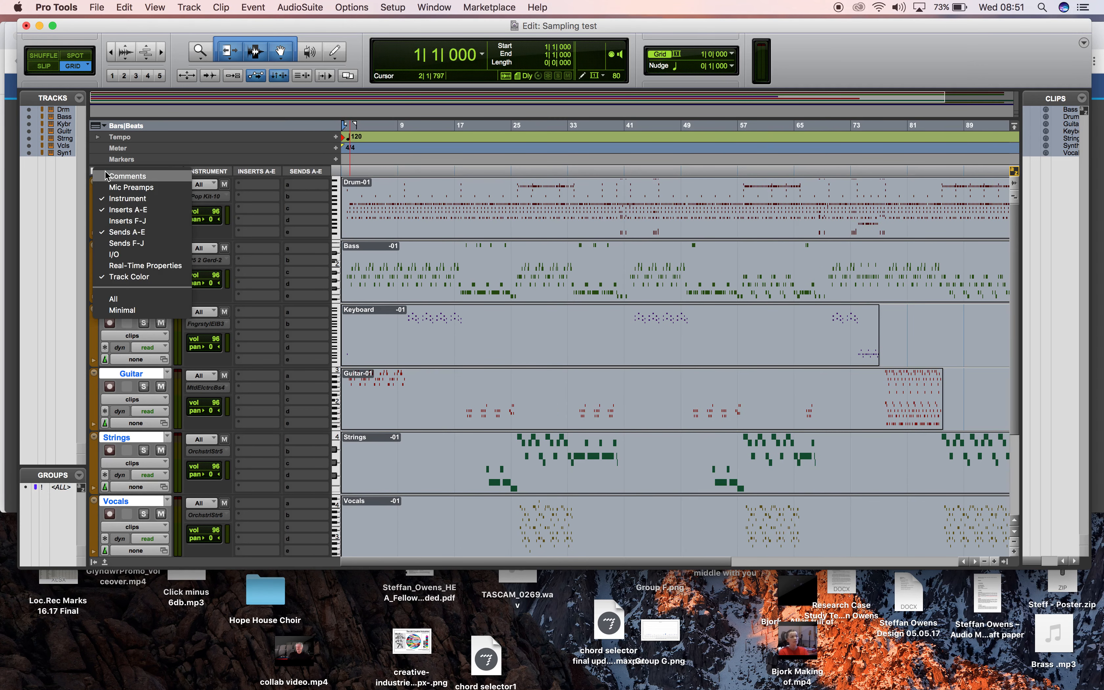
pyautogui.click(114, 234)
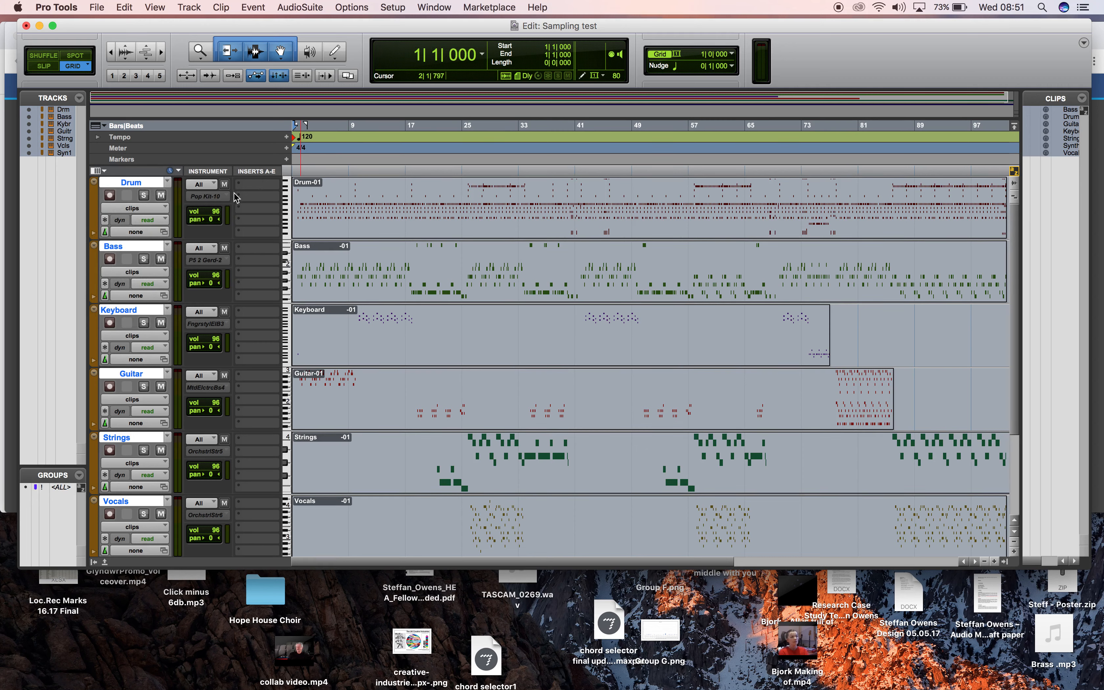
# - Select only the Drum track and insert the stereo TX16Wx Software Sampler as a multichannel instrument plug-in in its first insert slot
pyautogui.keyDown('shift'); pyautogui.click(148, 312); pyautogui.keyUp('shift')
pyautogui.click(133, 374)
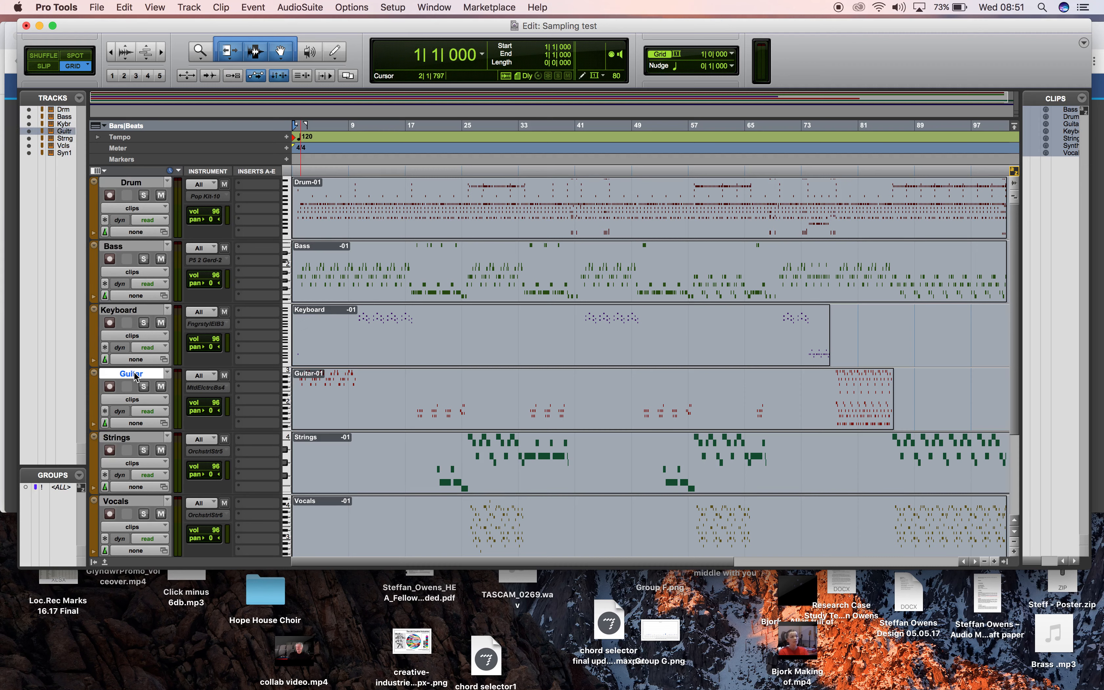
pyautogui.click(136, 185)
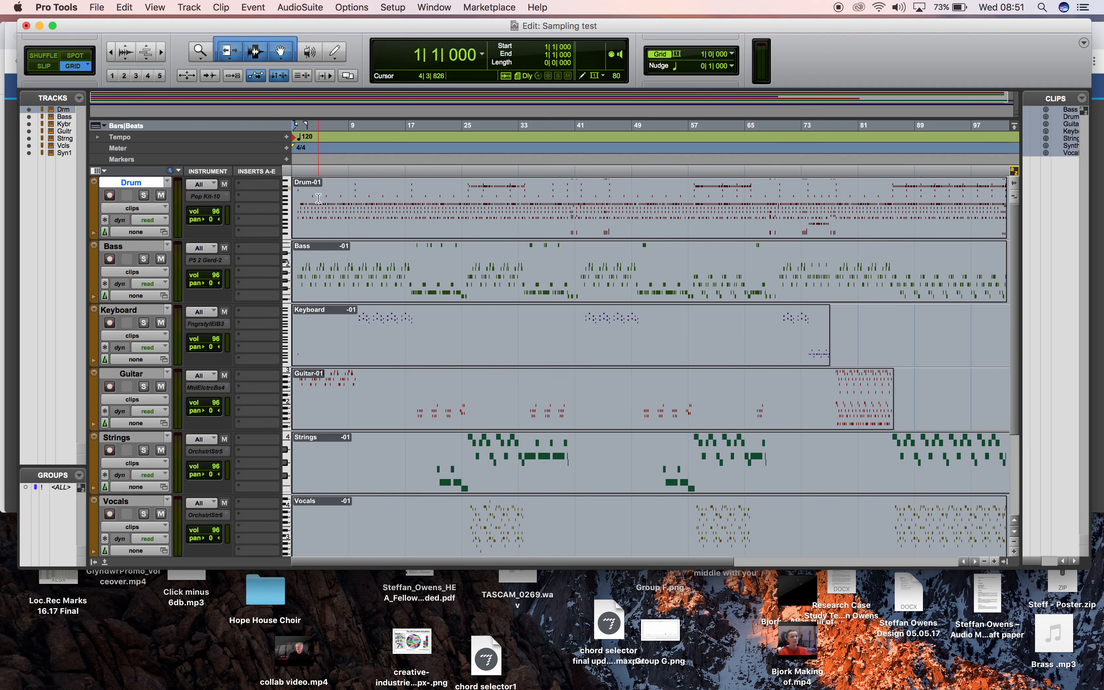
pyautogui.click(250, 186)
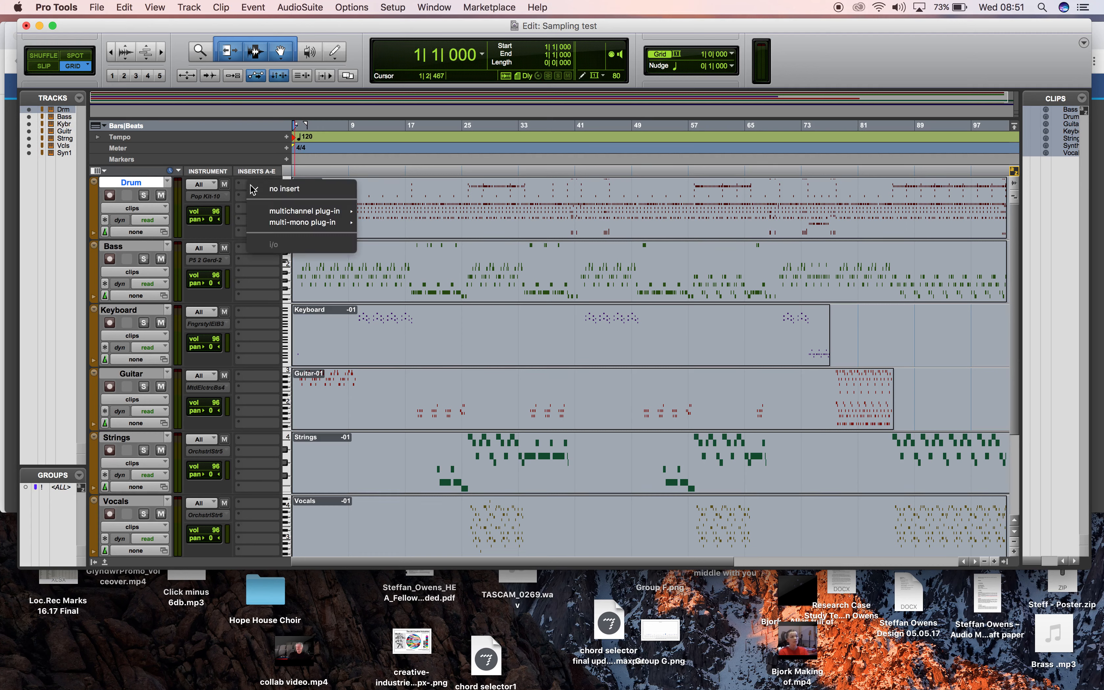
pyautogui.moveTo(283, 224)
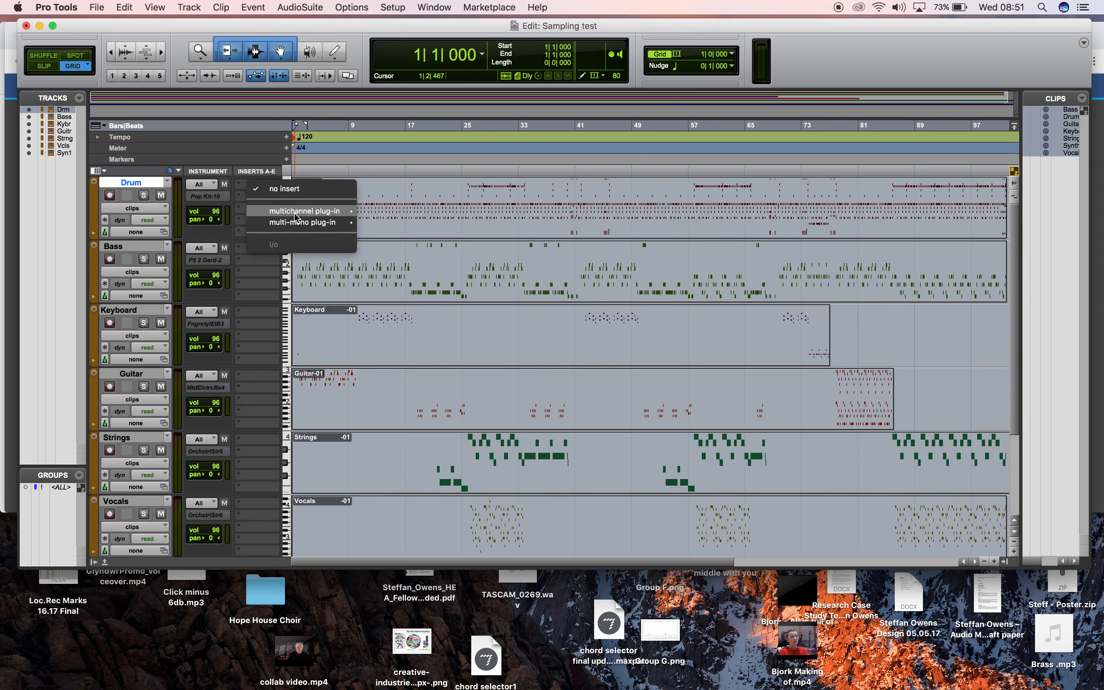
pyautogui.moveTo(393, 318)
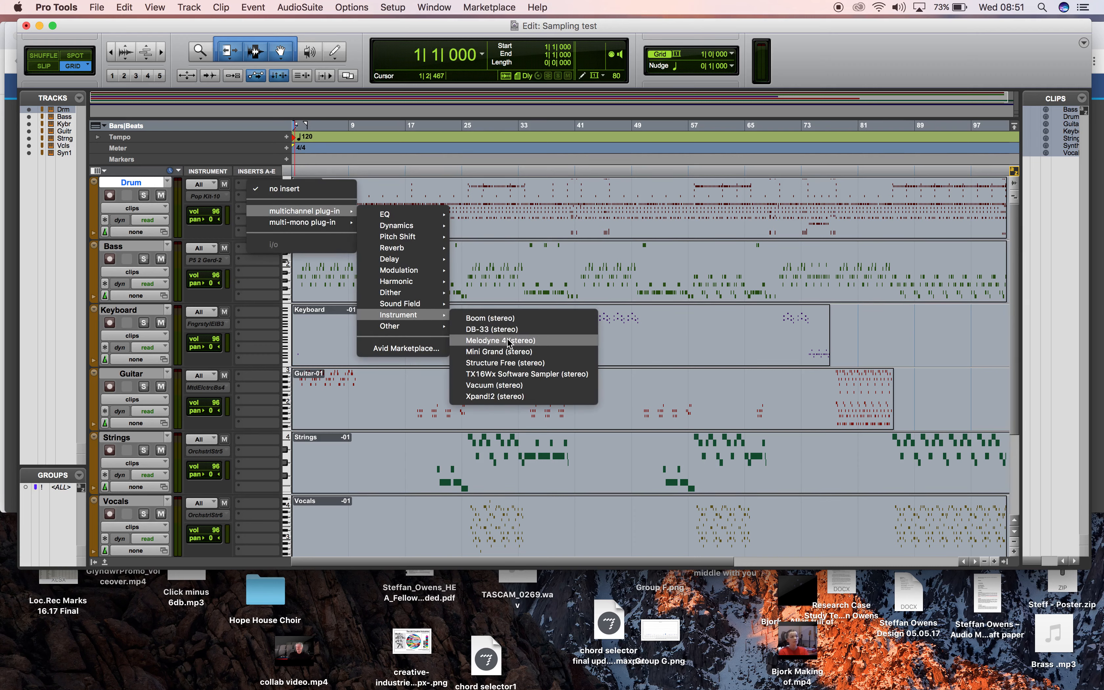
pyautogui.click(512, 374)
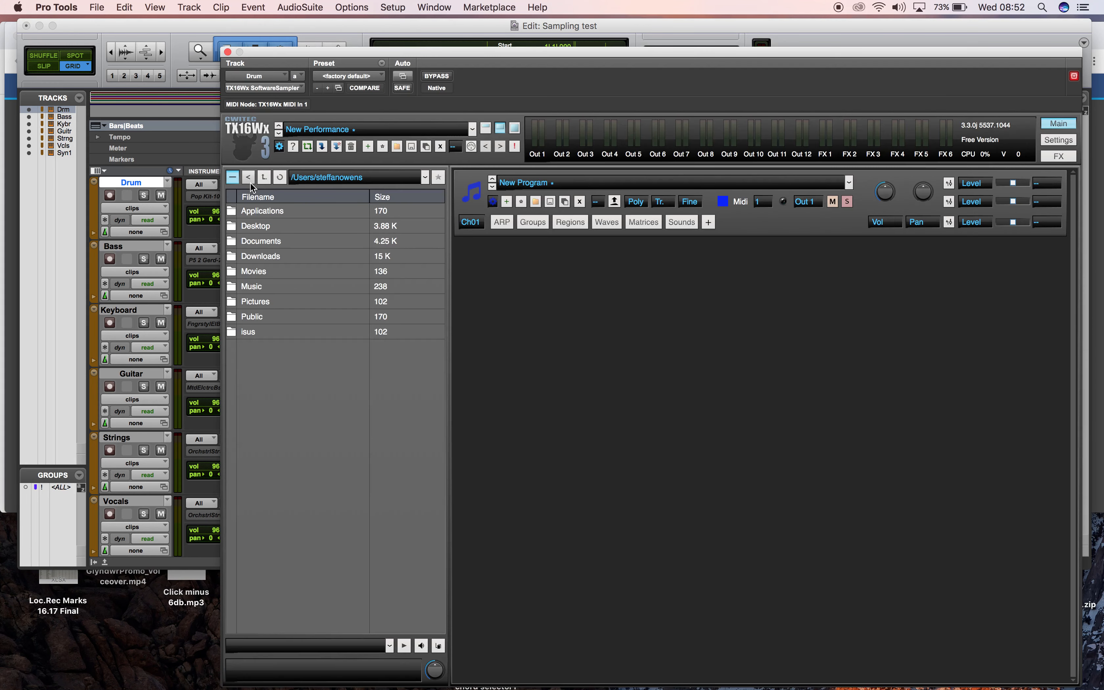
# - Close the sampler window, route the Drum track's MIDI output to TX16Wx MIDI In 1 channel-1, and switch to Finder
pyautogui.click(227, 52)
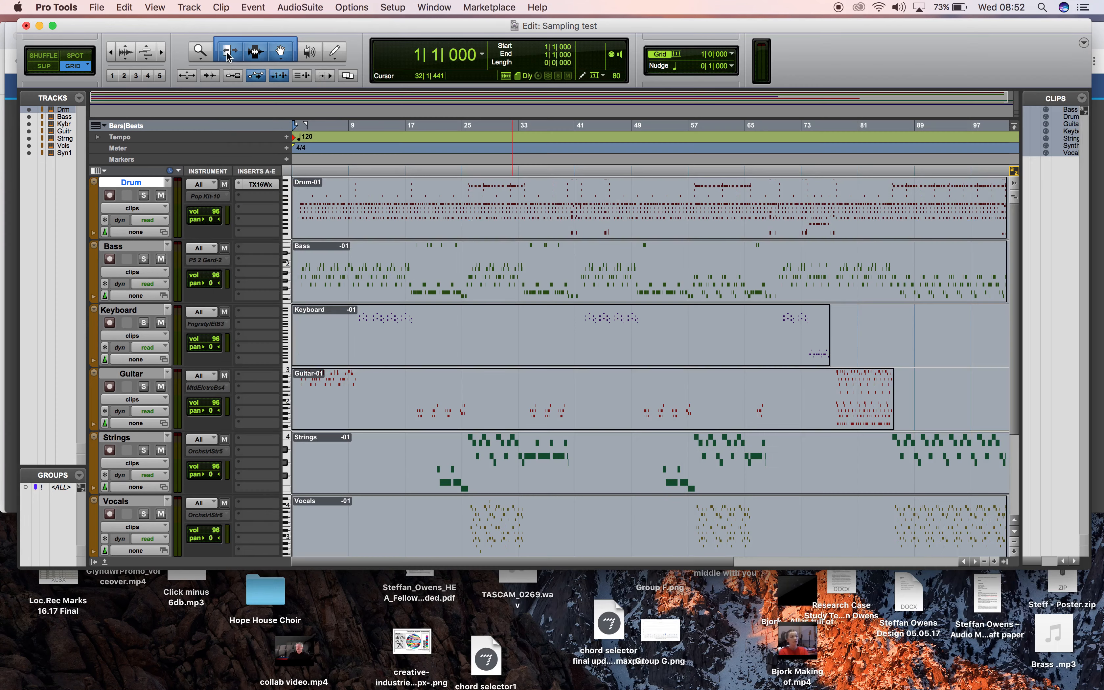
pyautogui.click(222, 196)
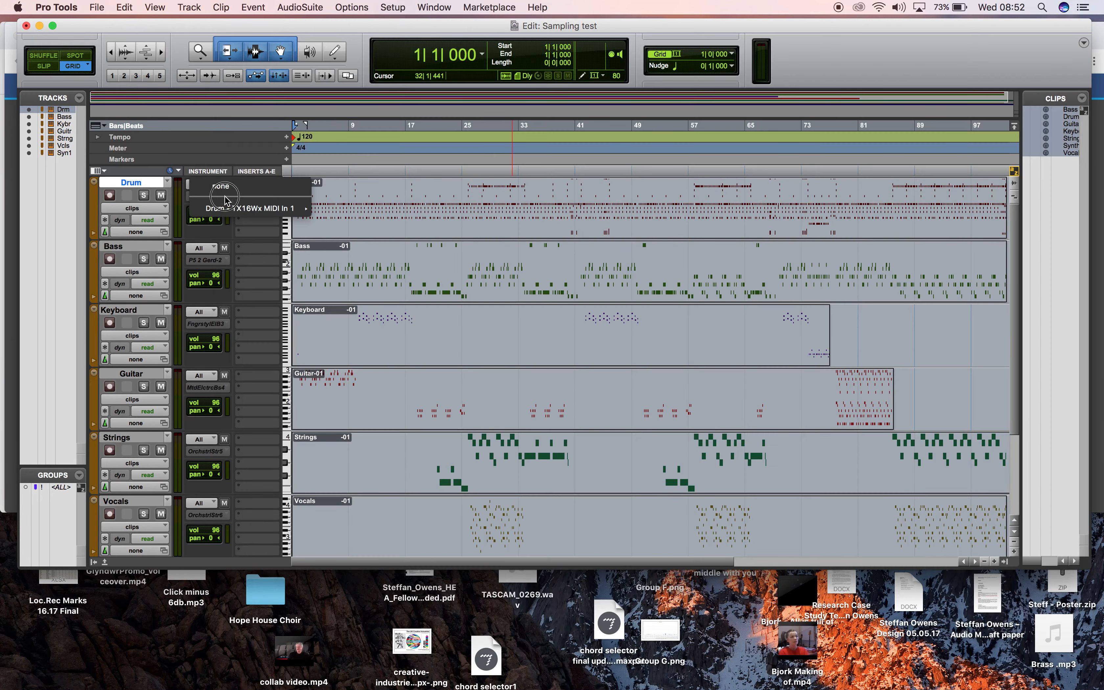
pyautogui.moveTo(225, 206)
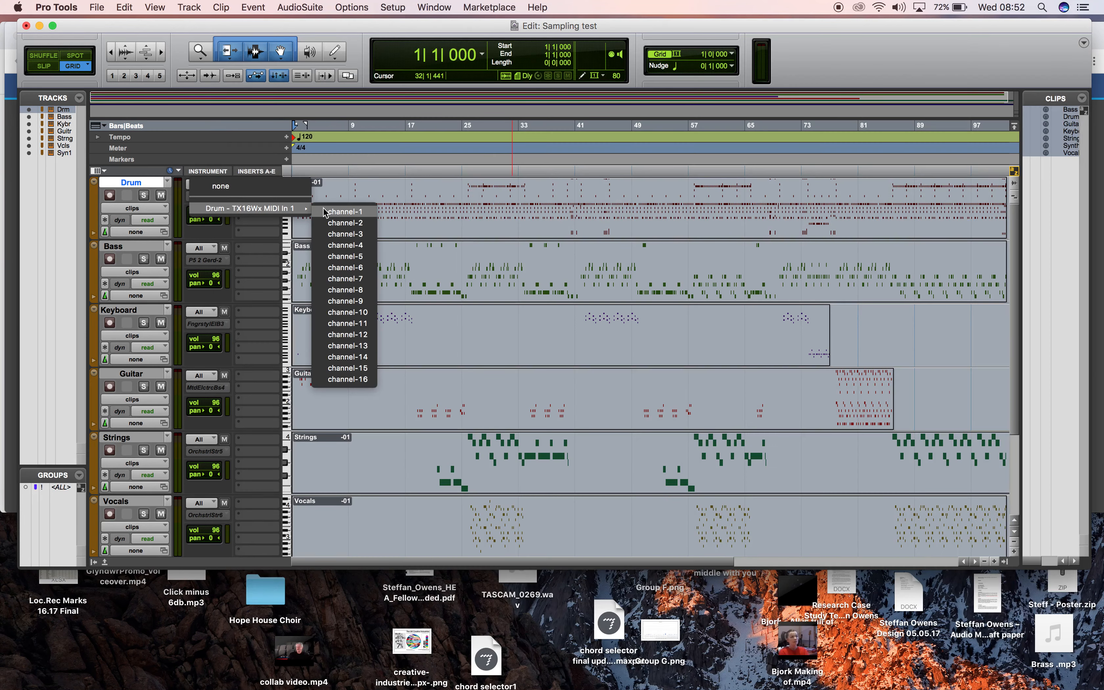
pyautogui.click(342, 212)
pyautogui.click(341, 213)
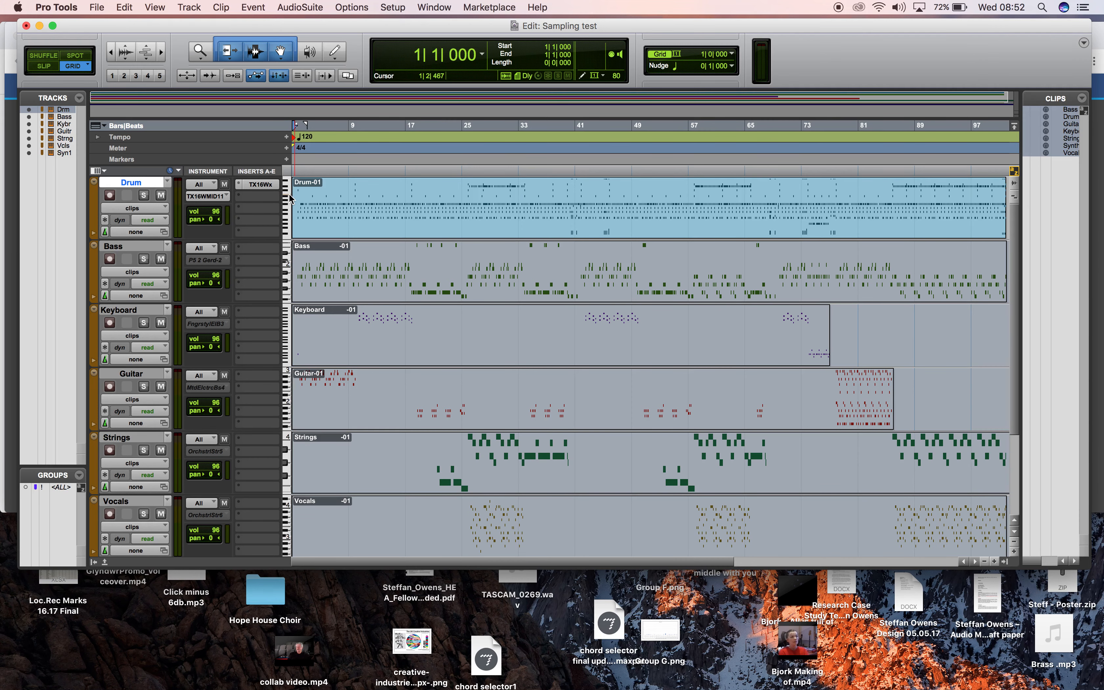
pyautogui.press('super+Tab')
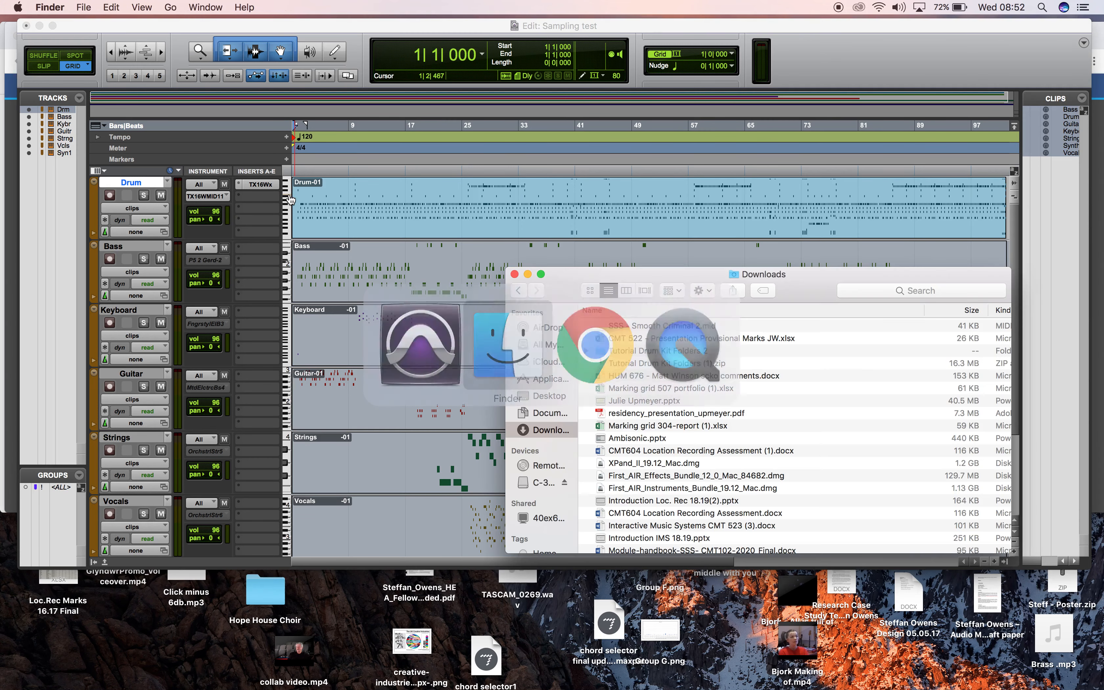
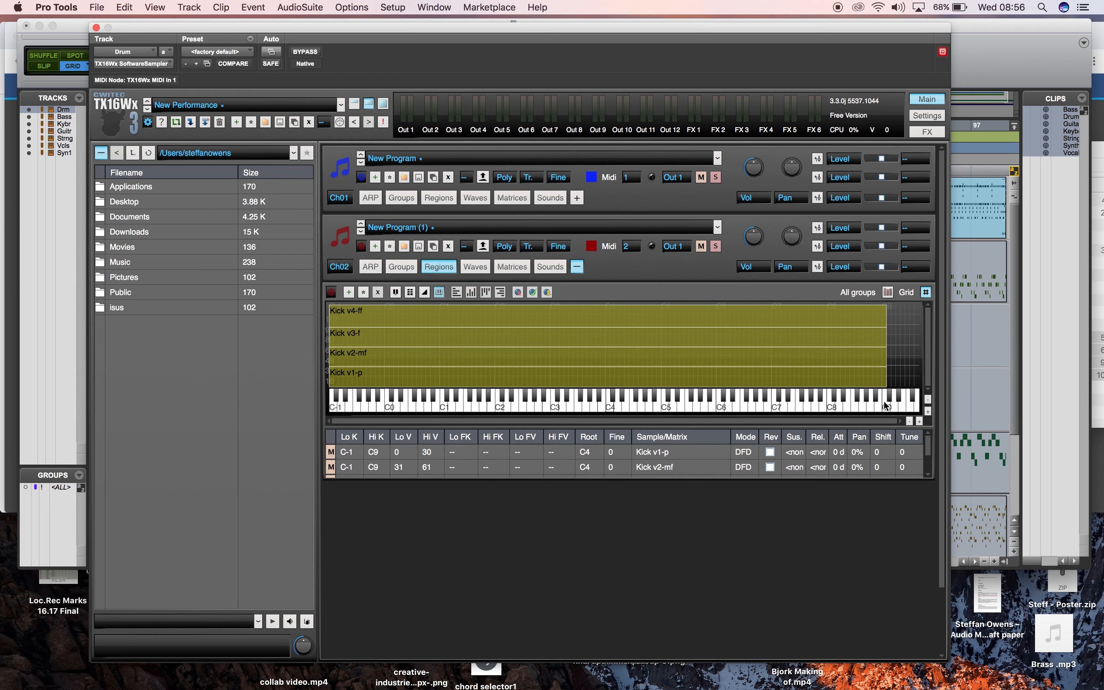
# - Switch to the drum map spreadsheet in Excel and set the Kick's assigned note to C2
pyautogui.press('super+Tab')
pyautogui.press('super+Tab')
pyautogui.press('super+Tab')
pyautogui.press('super+Tab')
pyautogui.press('super+Tab')
pyautogui.press('super+Tab')
pyautogui.press('super+Tab')
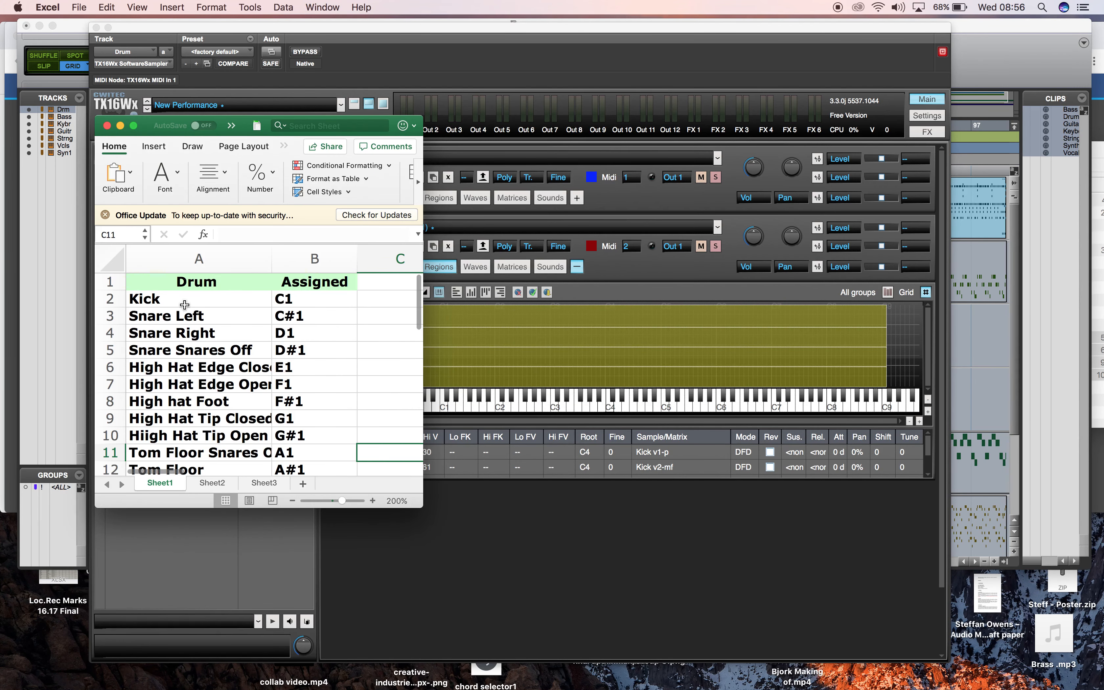
pyautogui.click(293, 300)
pyautogui.write('C@')
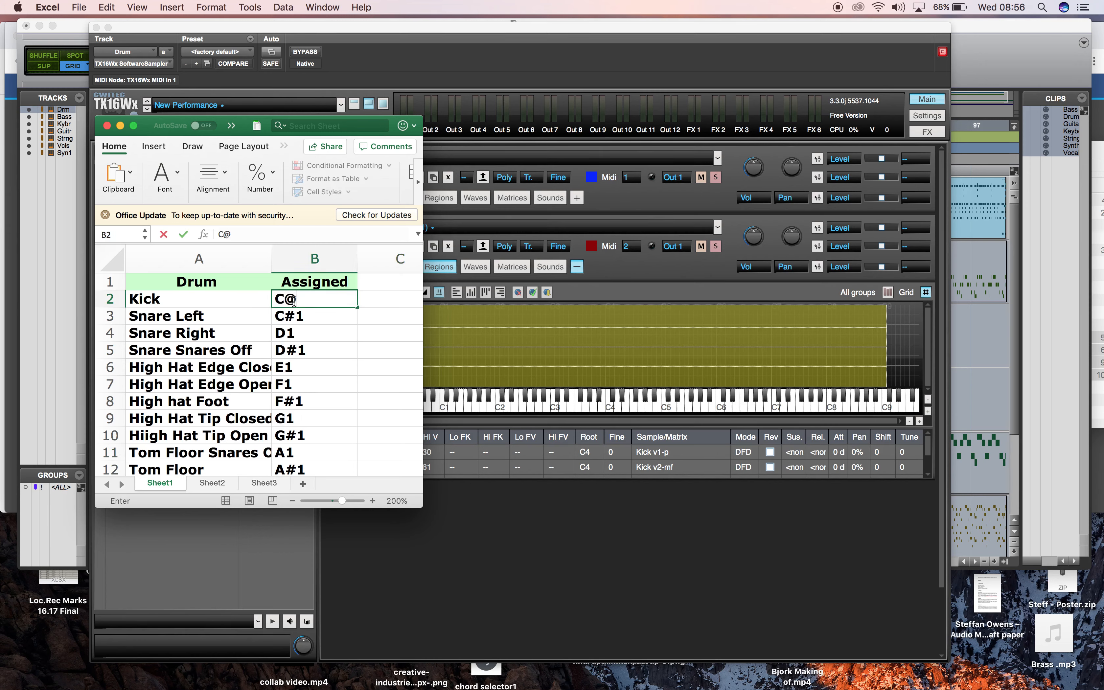
pyautogui.press('BackSpace')
pyautogui.write('2')
pyautogui.press('Return')
# - Switch back to Pro Tools, select all four Kick regions in the sampler and set their low key to C2
pyautogui.press('super+Tab')
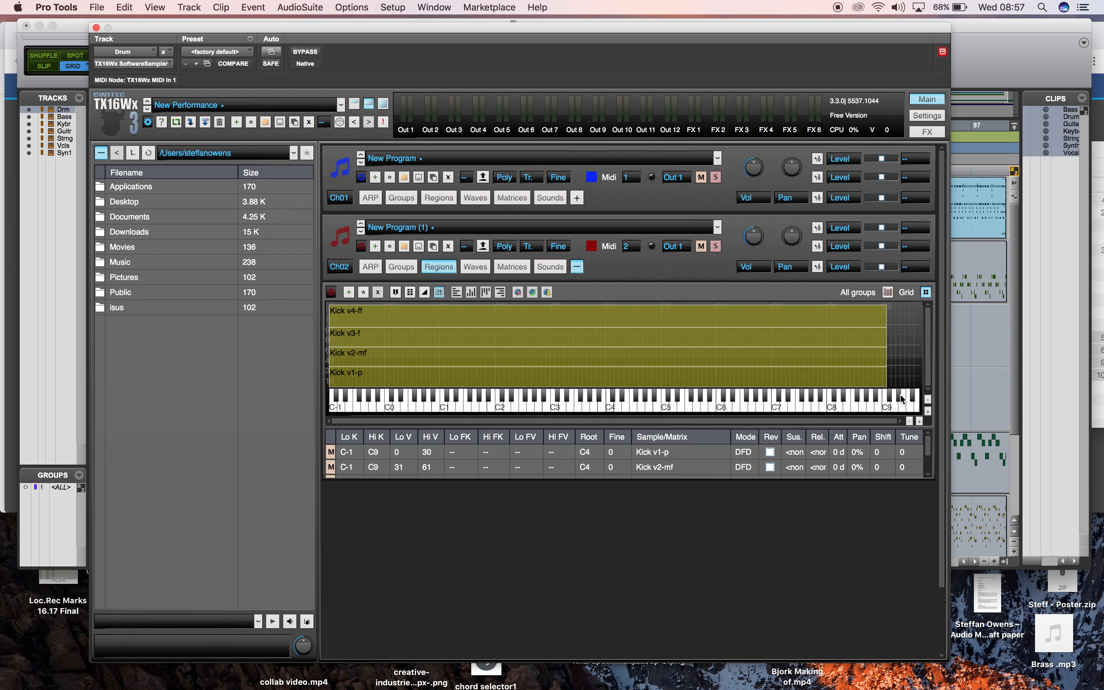
pyautogui.click(420, 317)
pyautogui.keyDown('shift'); pyautogui.click(419, 341); pyautogui.keyUp('shift')
pyautogui.keyDown('shift'); pyautogui.click(419, 352); pyautogui.keyUp('shift')
pyautogui.keyDown('shift'); pyautogui.click(415, 374); pyautogui.keyUp('shift')
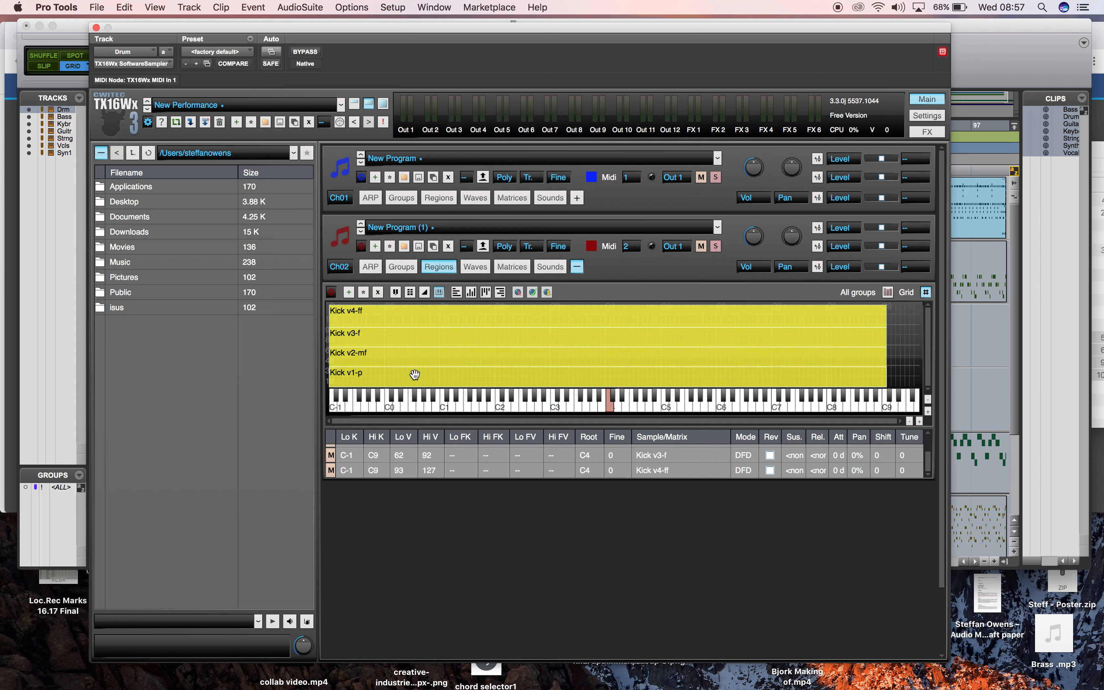
pyautogui.click(330, 378)
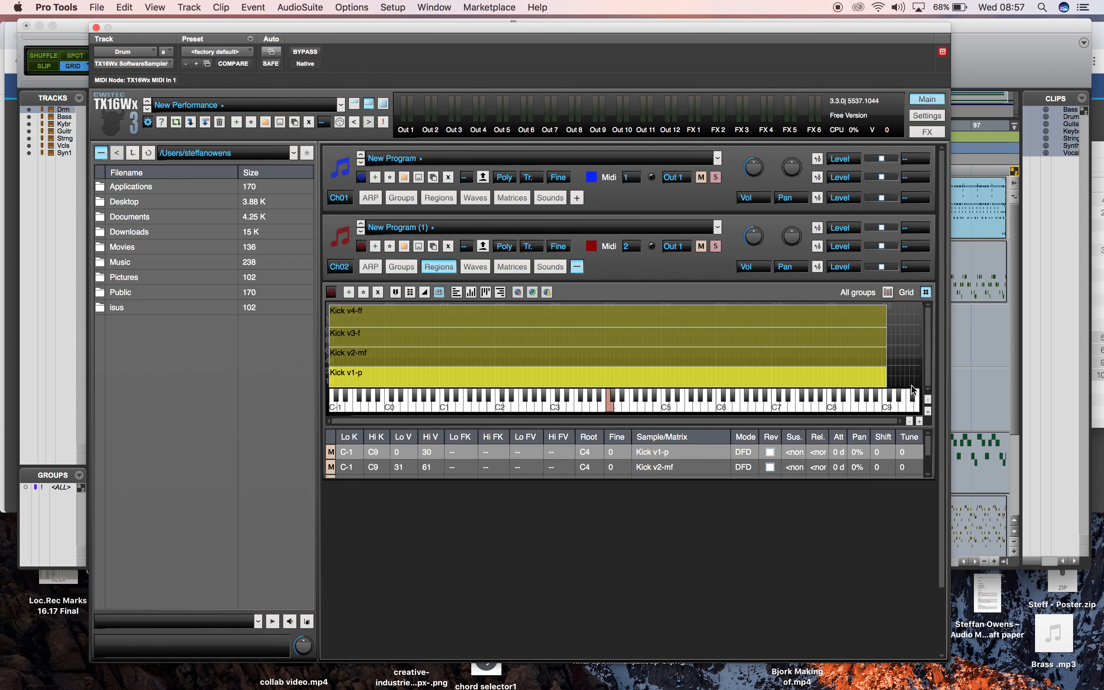
pyautogui.click(919, 421)
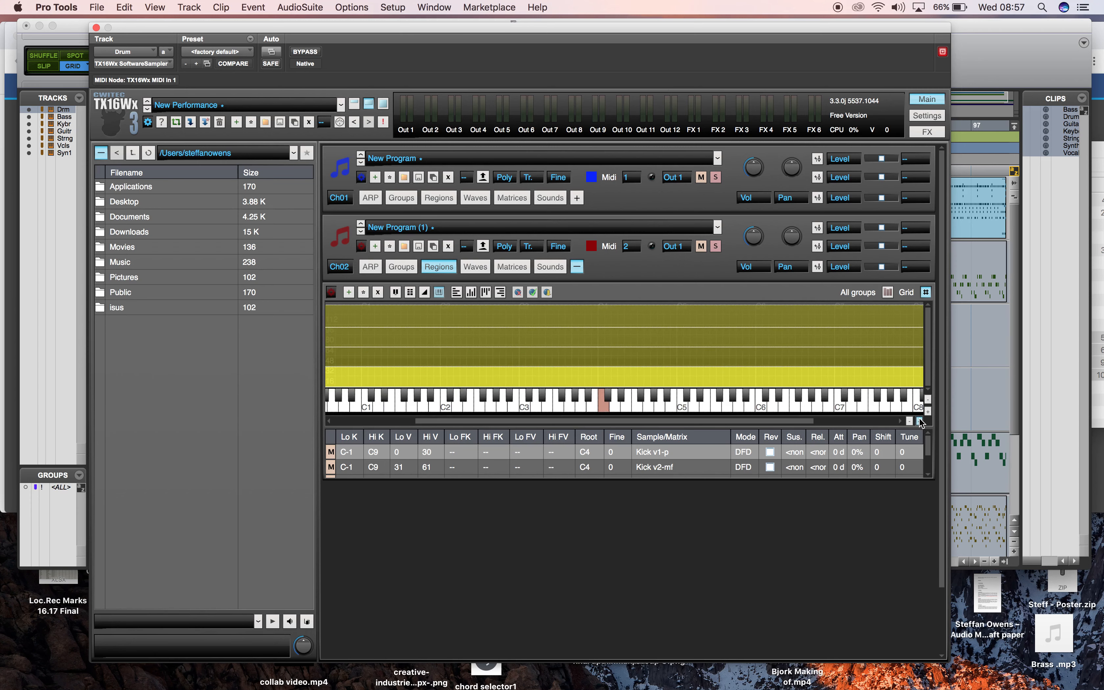
pyautogui.click(919, 421)
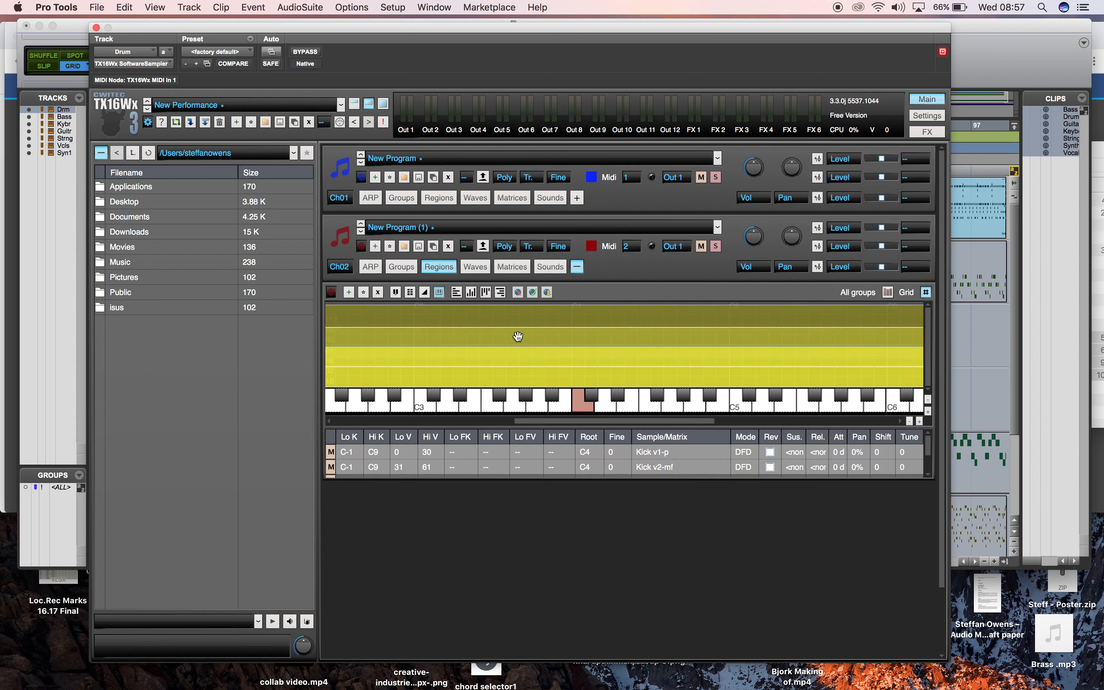
pyautogui.moveTo(518, 337); pyautogui.dragTo(517, 320)
pyautogui.keyDown('shift'); pyautogui.click(518, 320); pyautogui.keyUp('shift')
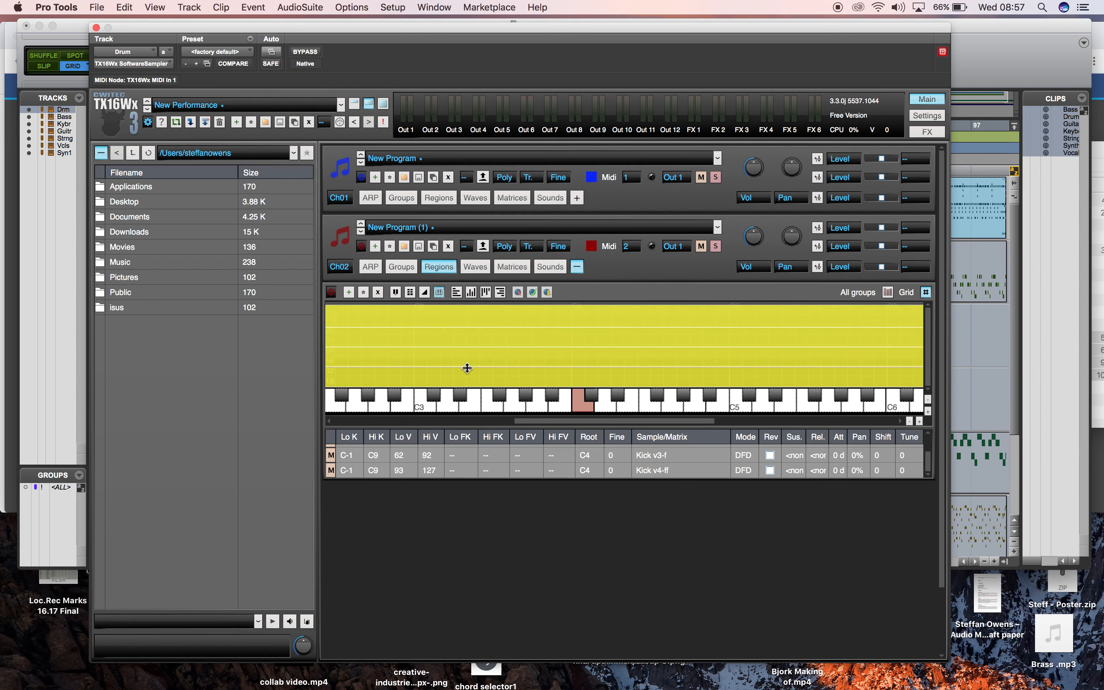
pyautogui.moveTo(560, 421); pyautogui.dragTo(377, 421)
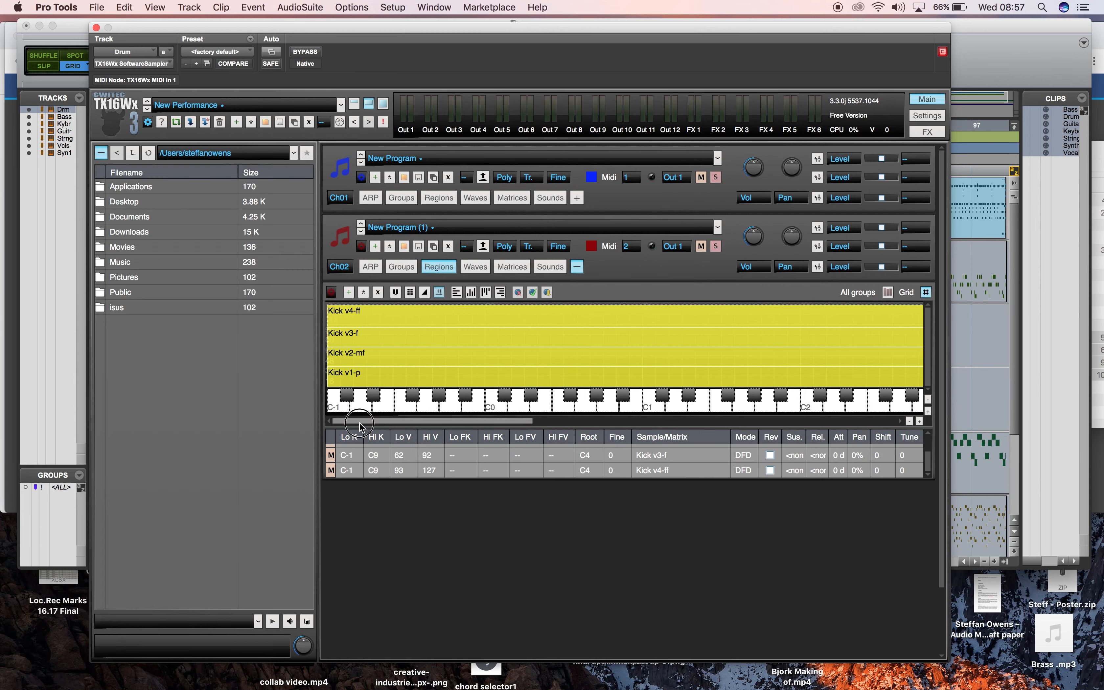
pyautogui.moveTo(331, 370); pyautogui.dragTo(804, 394)
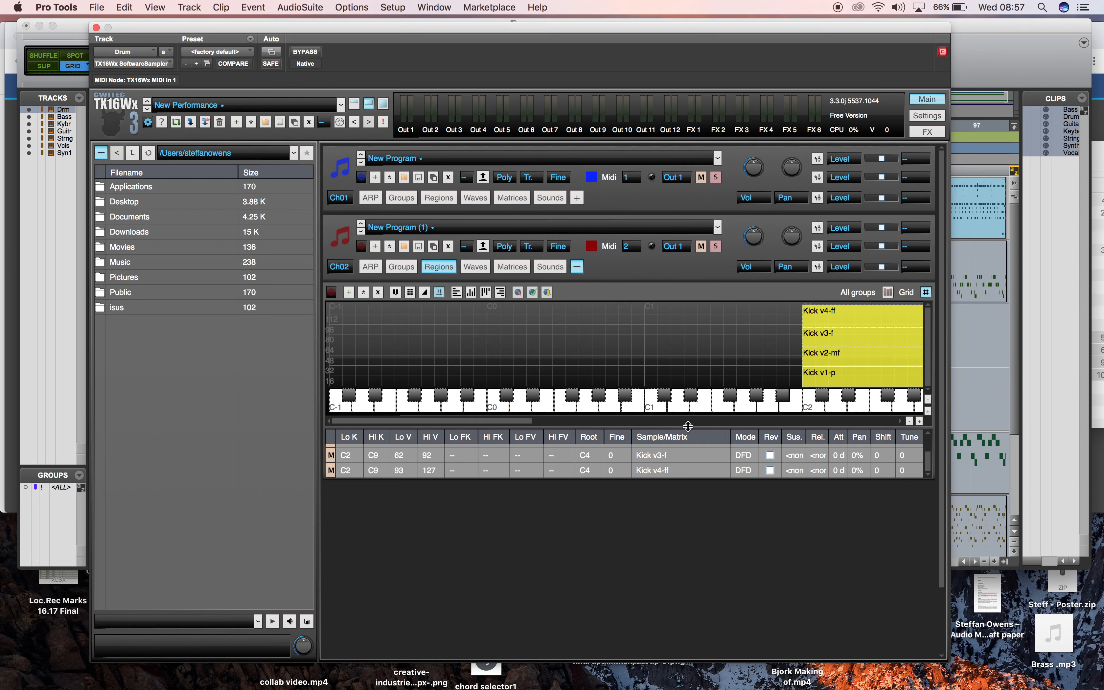
# - Shrink the four selected Kick regions so their high key is C2, and audition the C2 key
pyautogui.moveTo(497, 424); pyautogui.dragTo(924, 428)
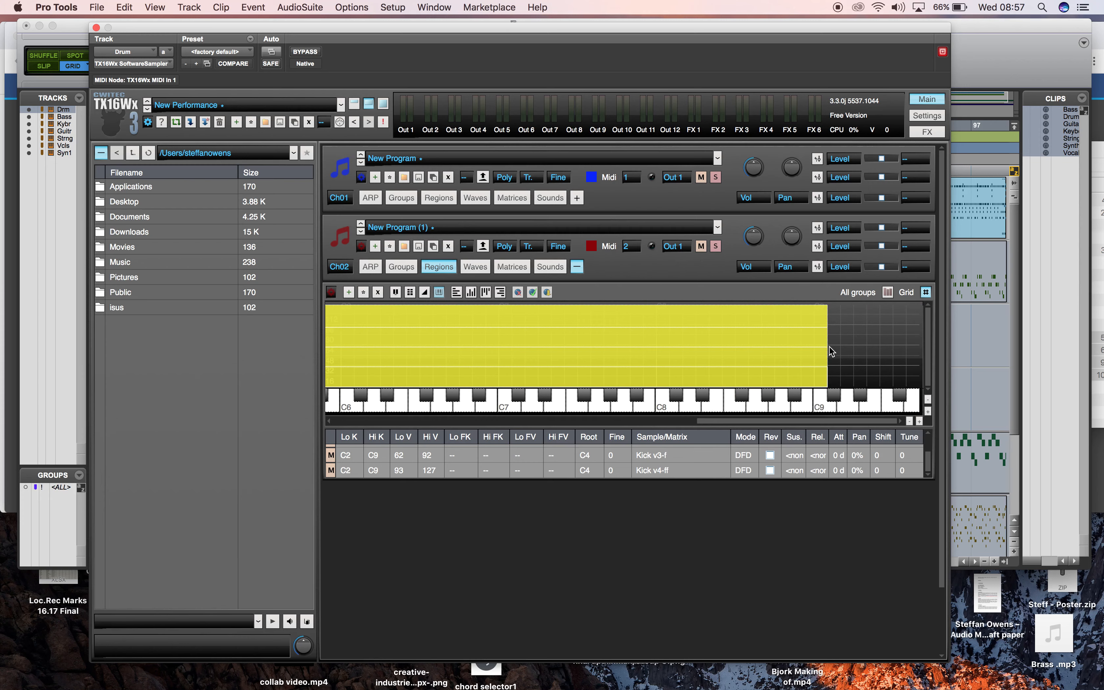
pyautogui.moveTo(827, 348); pyautogui.dragTo(340, 350)
pyautogui.moveTo(713, 419); pyautogui.dragTo(527, 441)
pyautogui.moveTo(885, 349); pyautogui.dragTo(375, 367)
pyautogui.moveTo(659, 421); pyautogui.dragTo(583, 421)
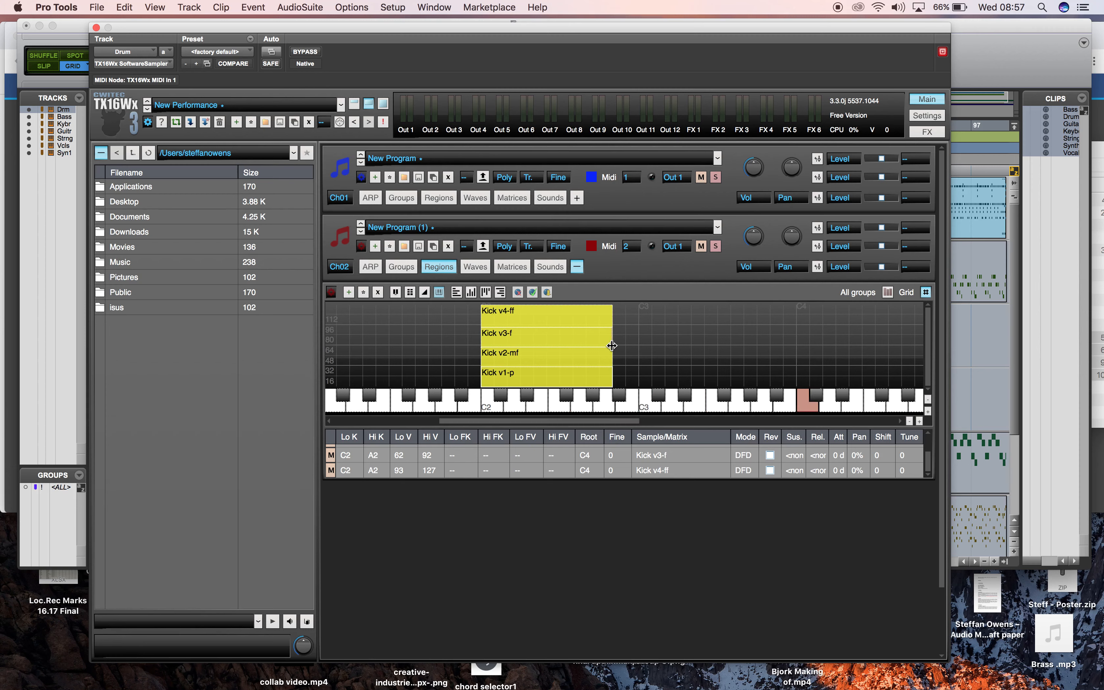
pyautogui.moveTo(607, 347); pyautogui.dragTo(487, 364)
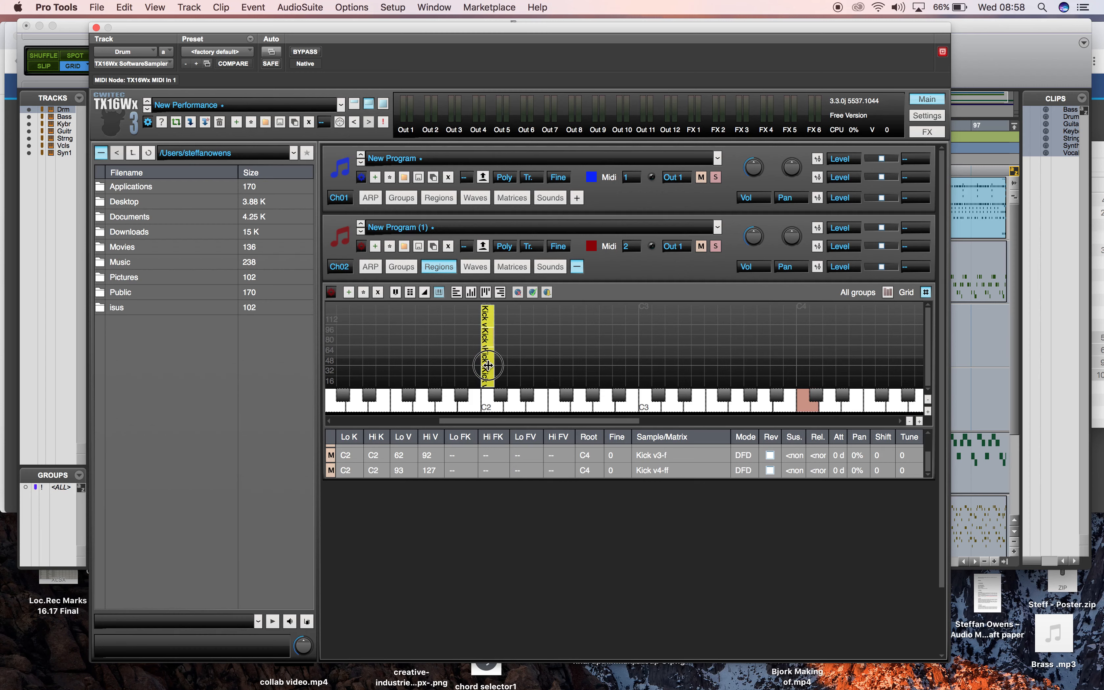
pyautogui.click(496, 407)
pyautogui.click(497, 407)
pyautogui.click(497, 407)
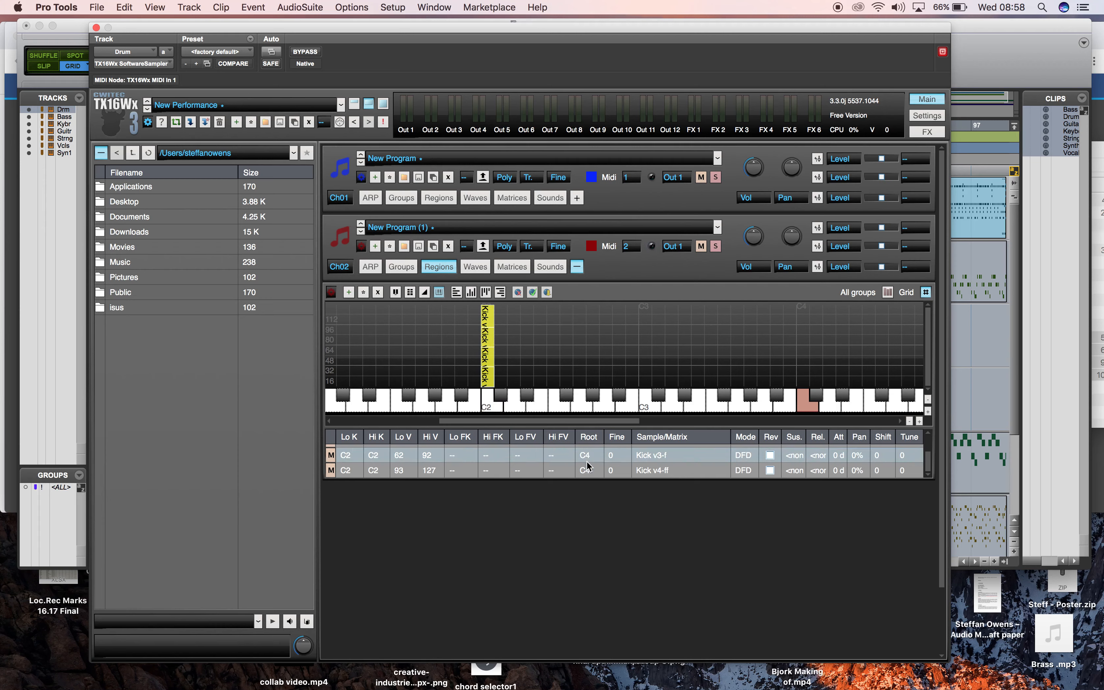
# - Set the root key of the Kick v1-p and Kick v2-mf regions to C2
pyautogui.scroll(2, 588, 462)
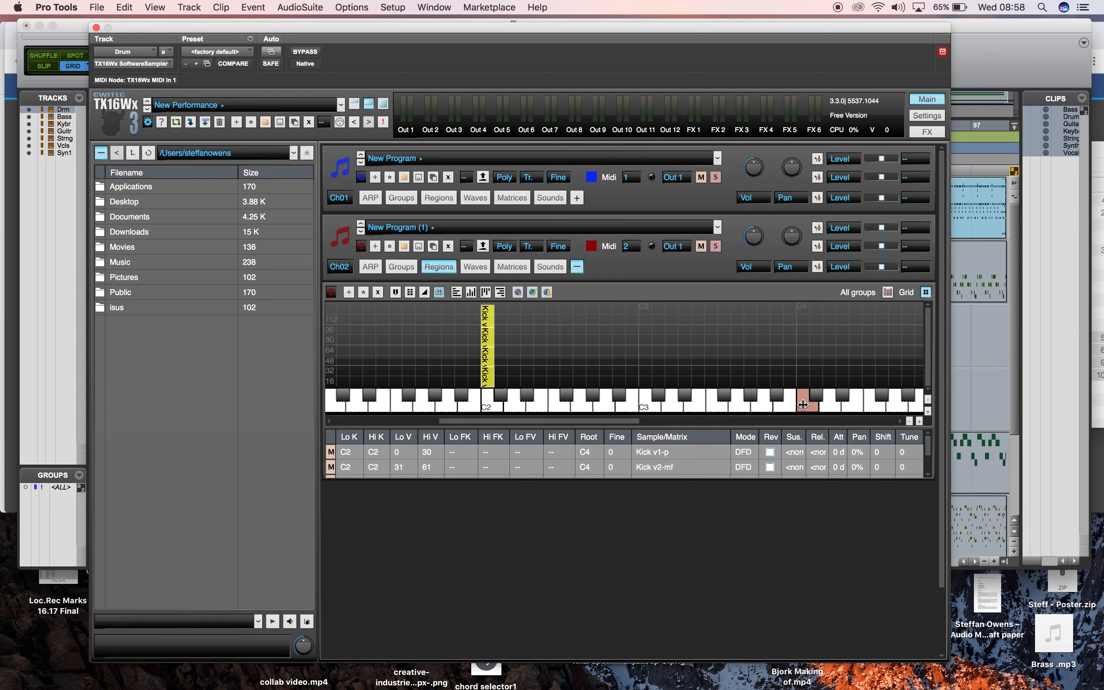
pyautogui.doubleClick(587, 452)
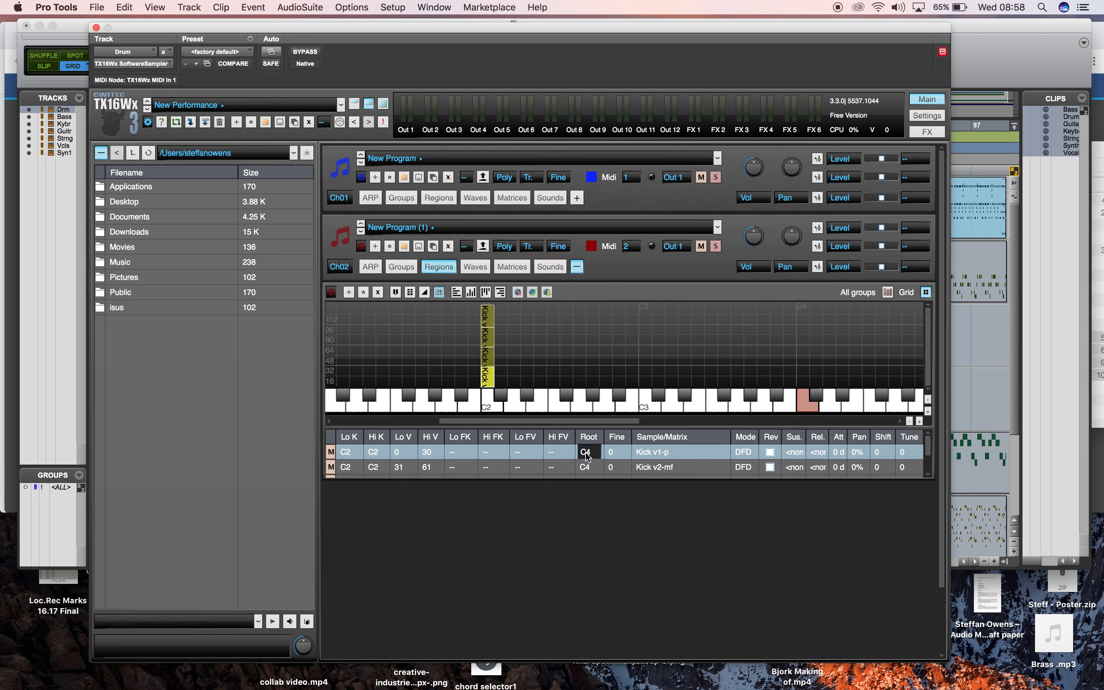
pyautogui.click(587, 454)
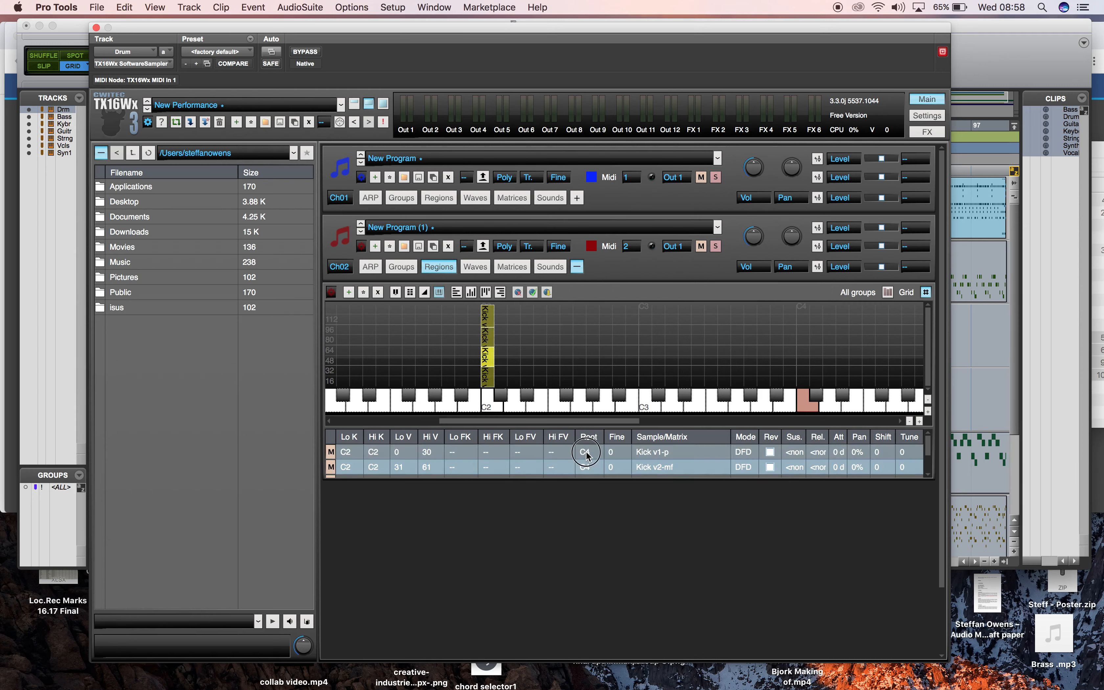
pyautogui.write('C')
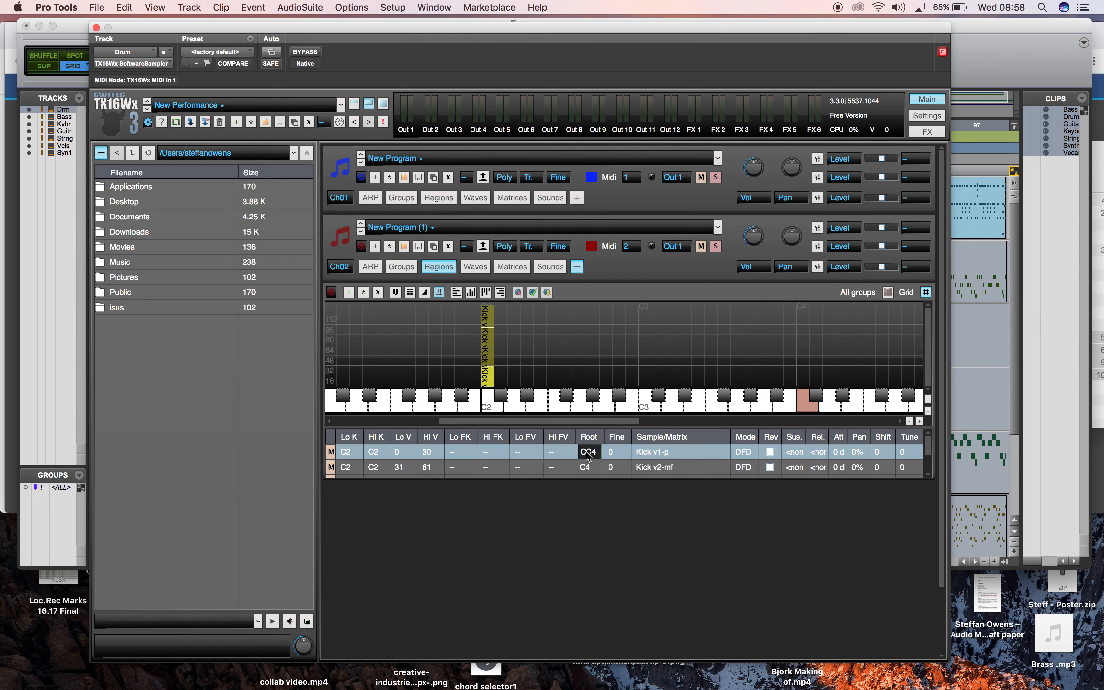
pyautogui.write('2')
pyautogui.press('Return')
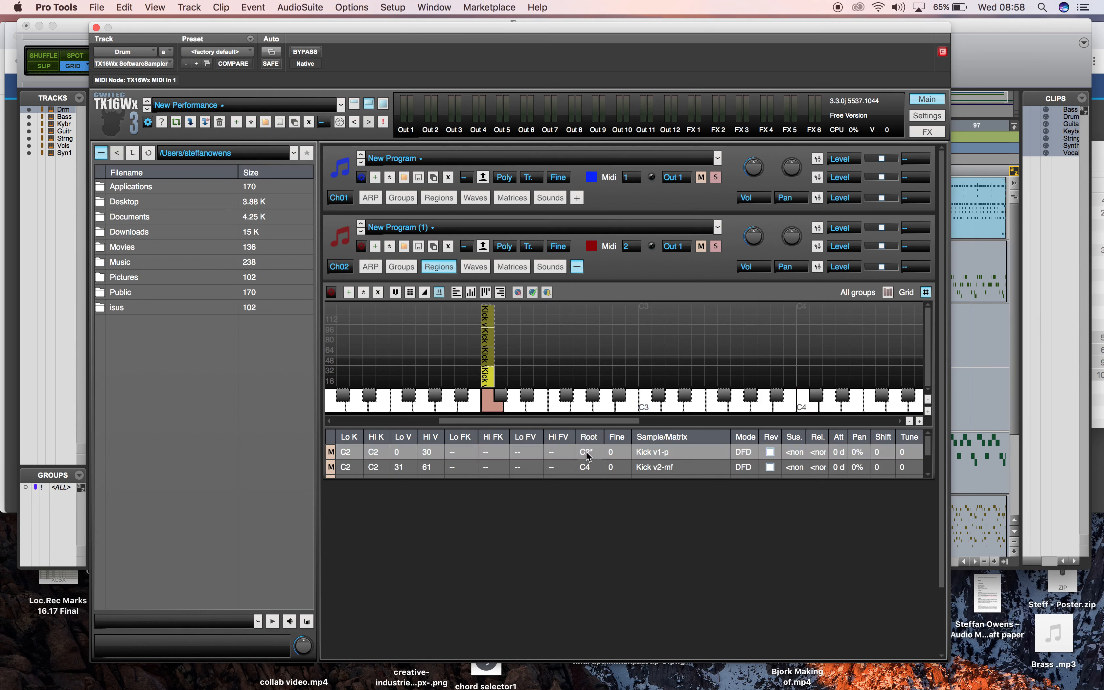
pyautogui.doubleClick(590, 466)
pyautogui.write('C2')
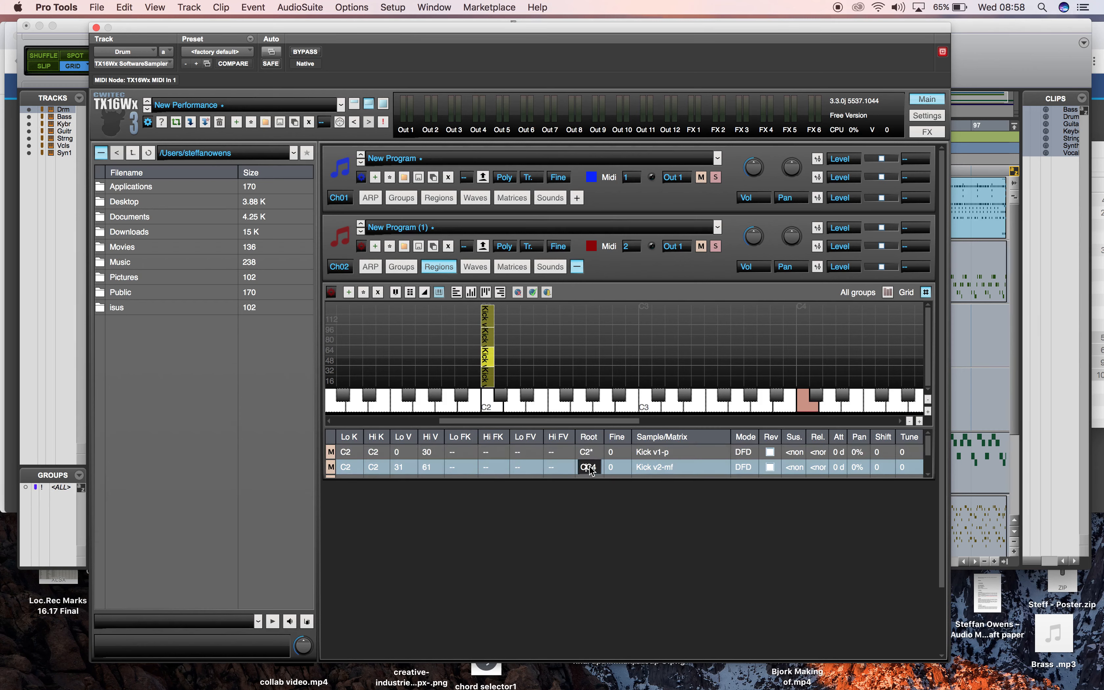
pyautogui.press('Return')
# - Set the root key of the Kick v3-f and Kick v4-ff regions to C2
pyautogui.scroll(-2, 591, 470)
pyautogui.doubleClick(588, 468)
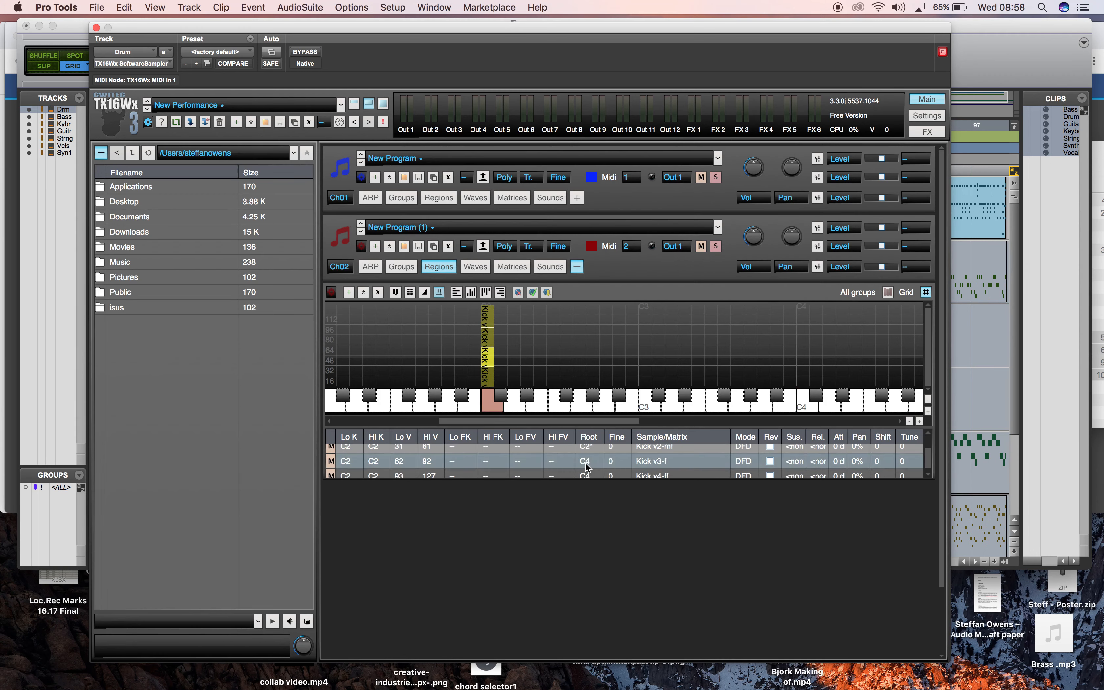
pyautogui.write('C2')
pyautogui.scroll(-5, 585, 462)
pyautogui.scroll(2, 584, 462)
pyautogui.scroll(-6, 585, 462)
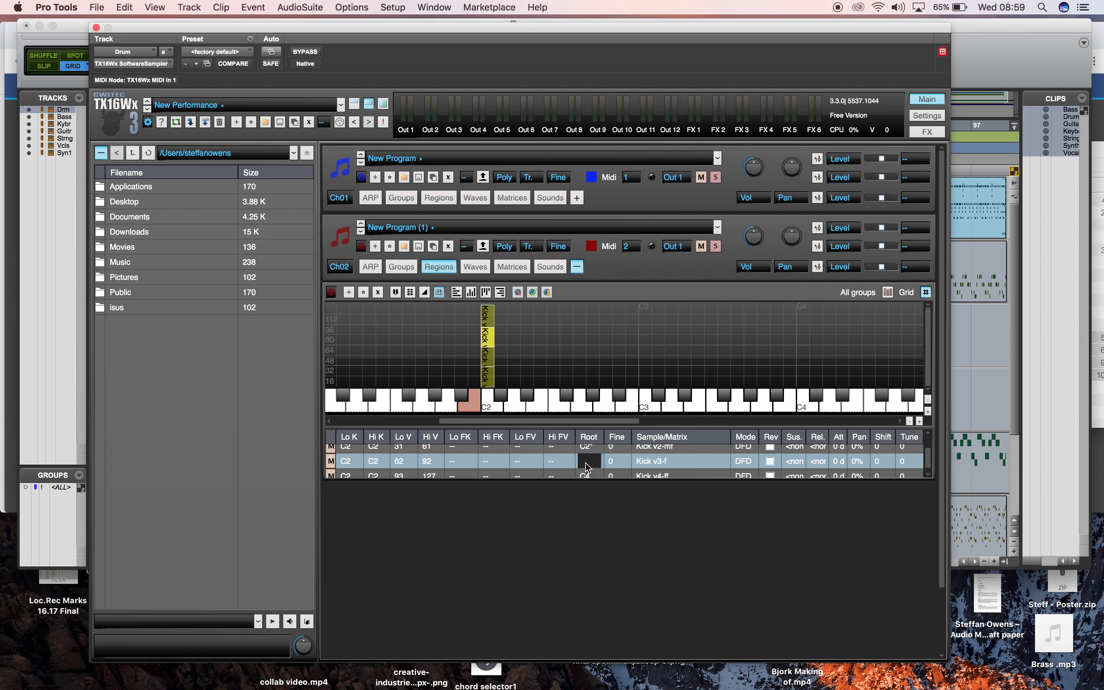
pyautogui.write('2')
pyautogui.press('Return')
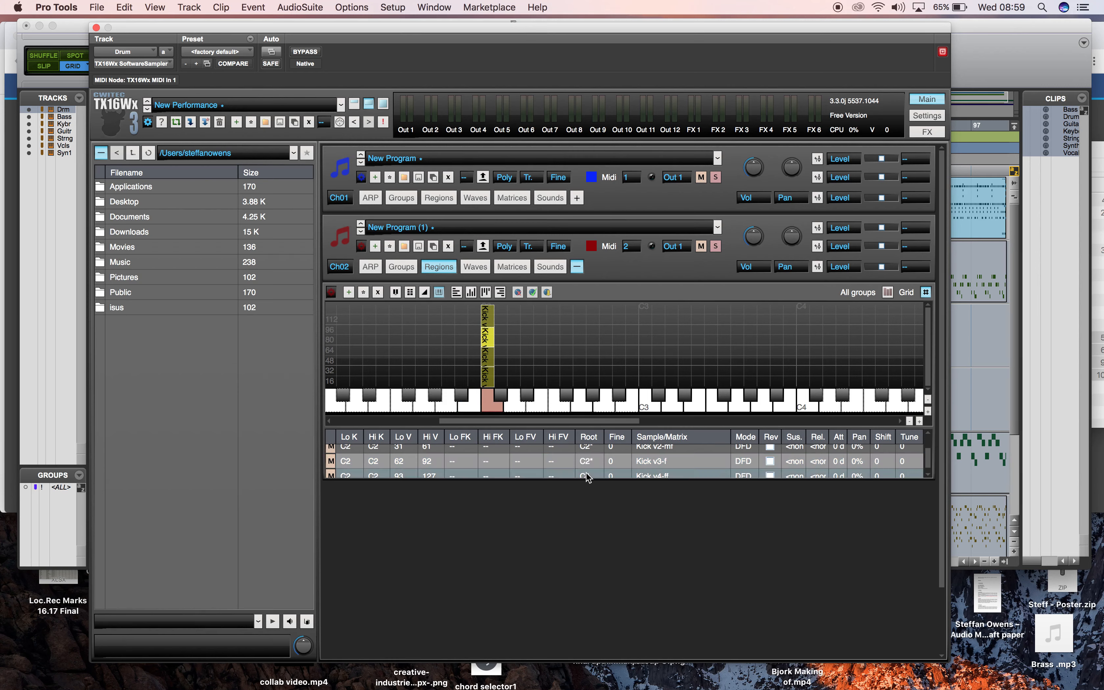
pyautogui.click(583, 476)
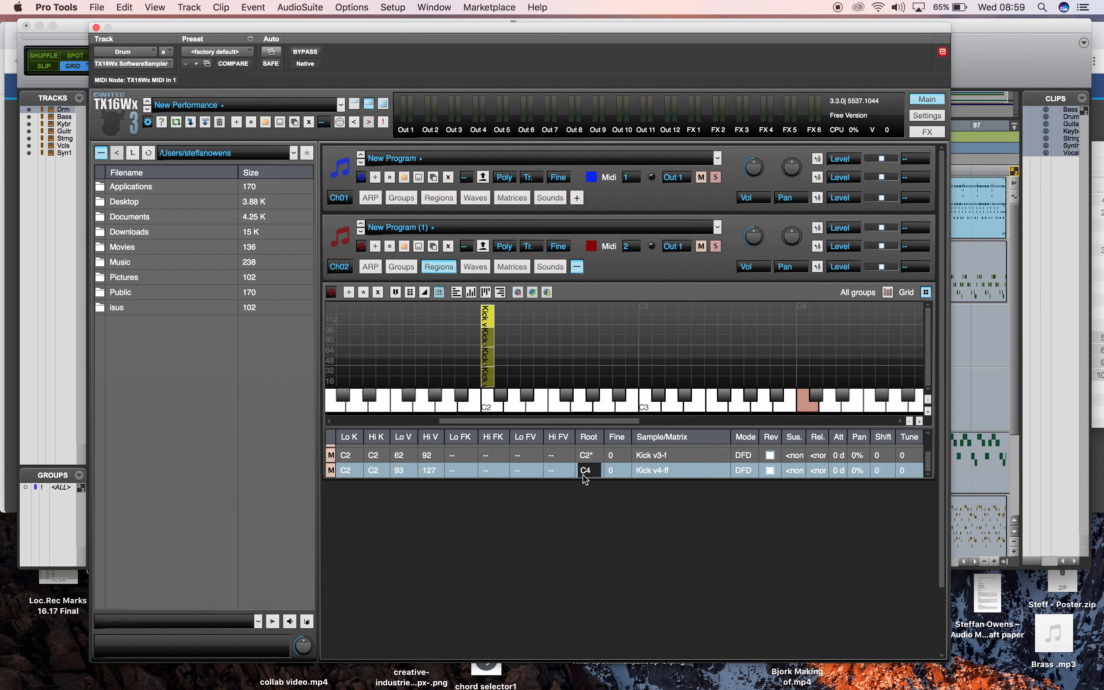
pyautogui.write('c2')
pyautogui.press('Return')
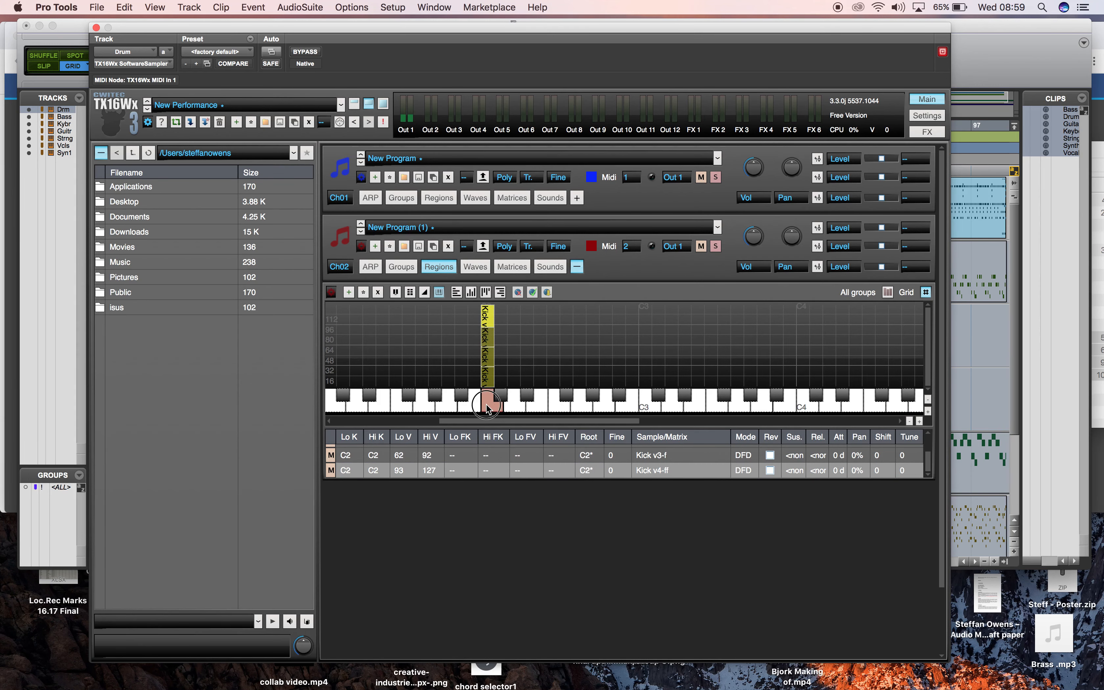
# - Audition the kick on the C2 key, dismiss the sample file browser, and select the Kick v1-p region to check its velocity range
pyautogui.doubleClick(486, 408)
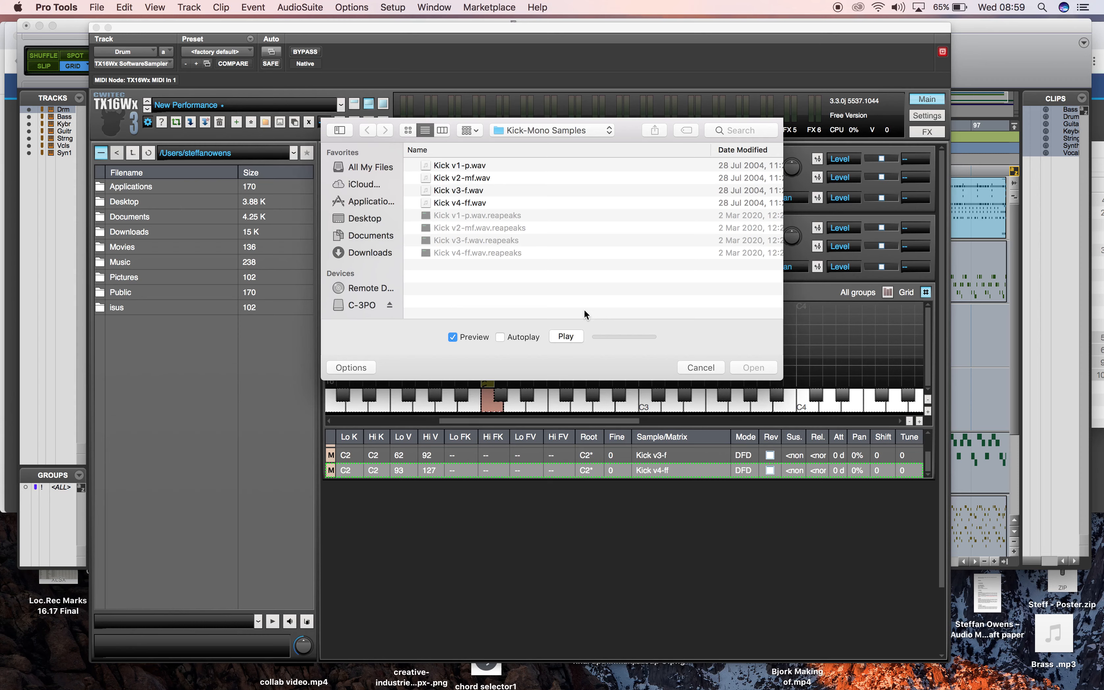
pyautogui.click(700, 367)
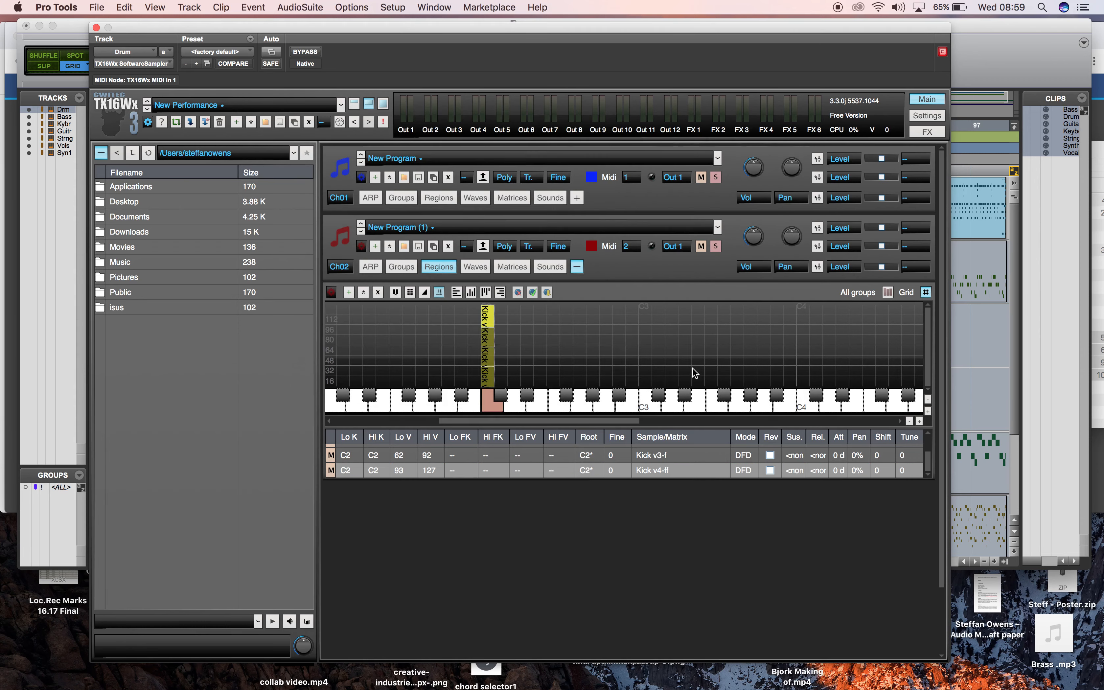
pyautogui.click(485, 400)
pyautogui.click(486, 378)
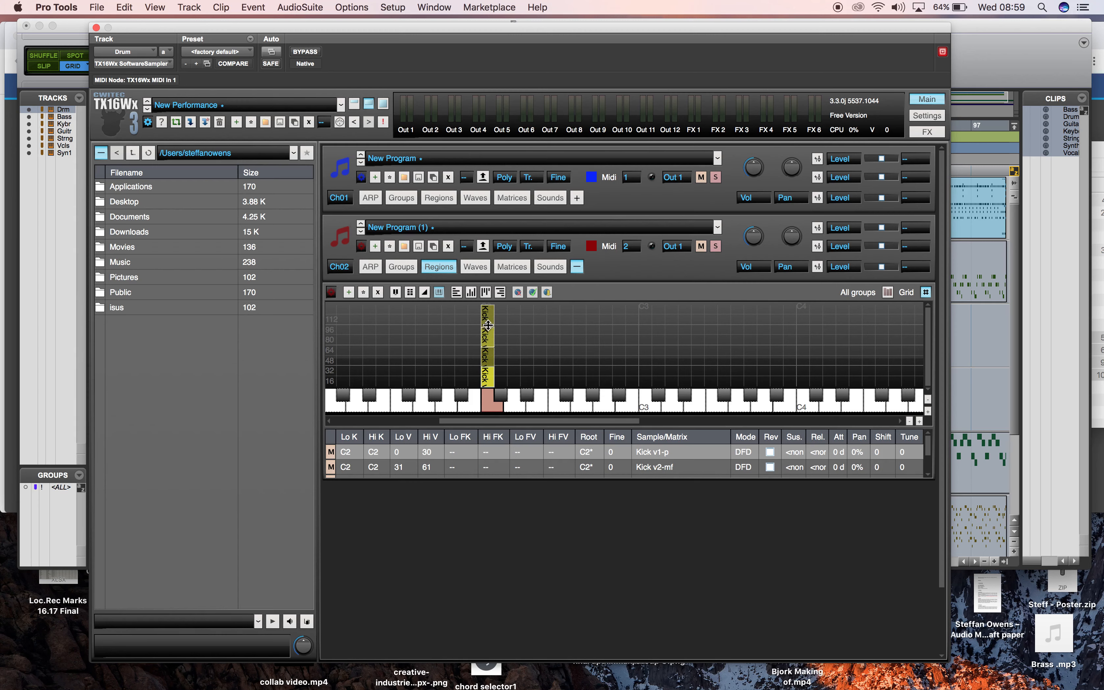
pyautogui.click(485, 379)
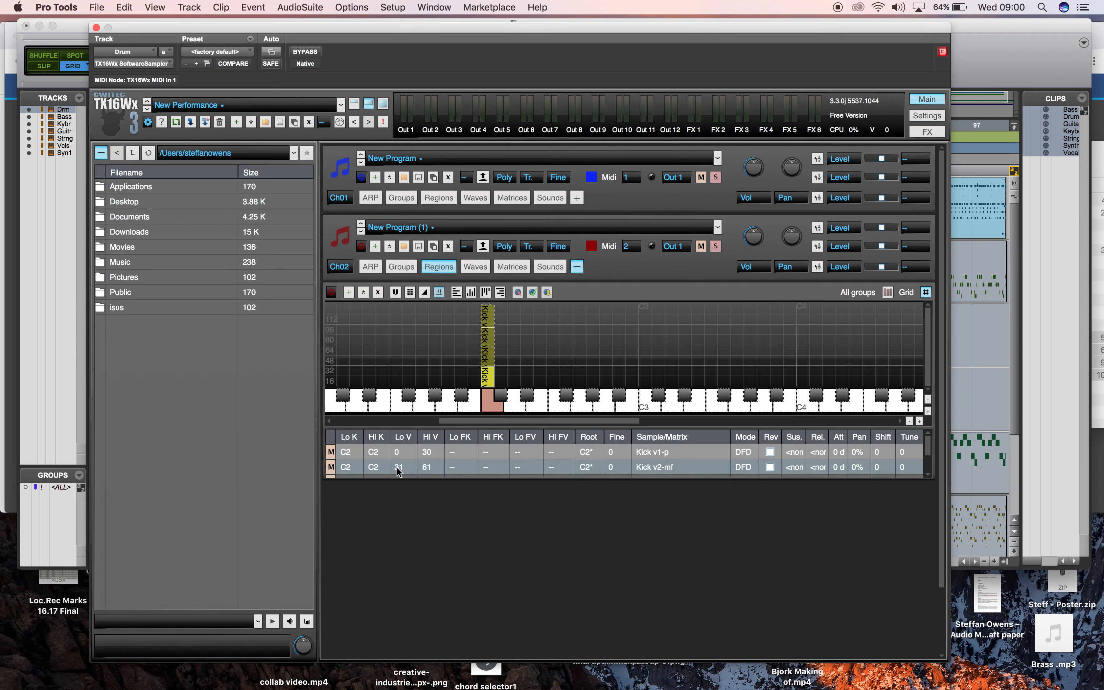
# - Select the Kick v2-mf, Kick v3-f and Kick v4-ff regions one after another to check their velocity ranges
pyautogui.click(488, 360)
pyautogui.click(488, 340)
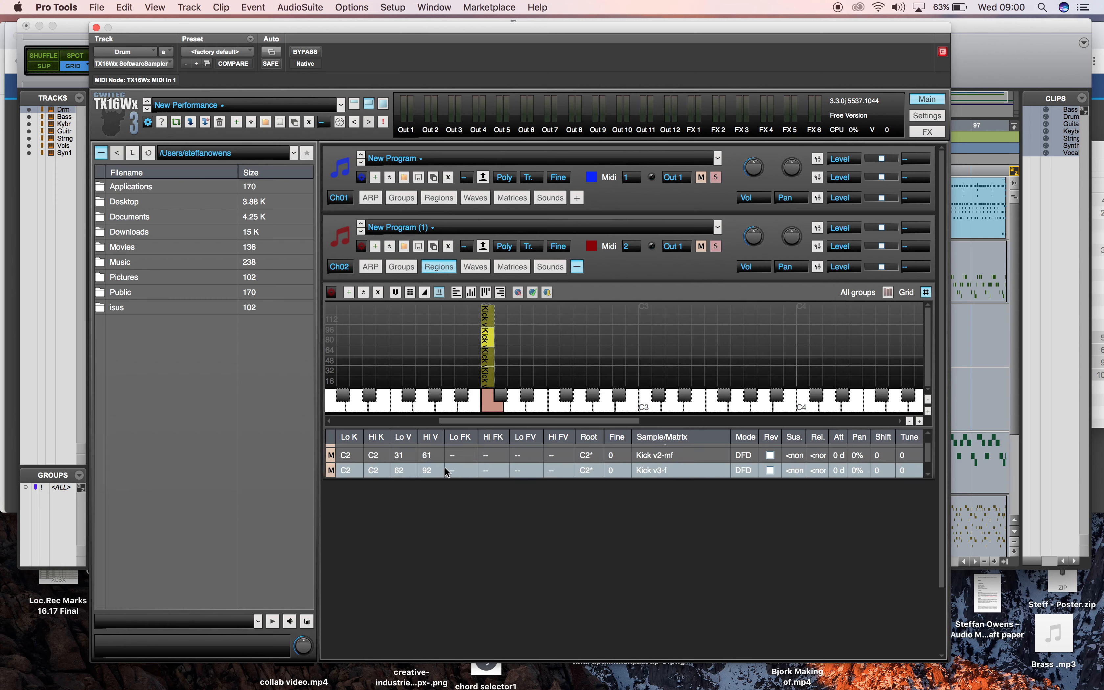
pyautogui.click(485, 322)
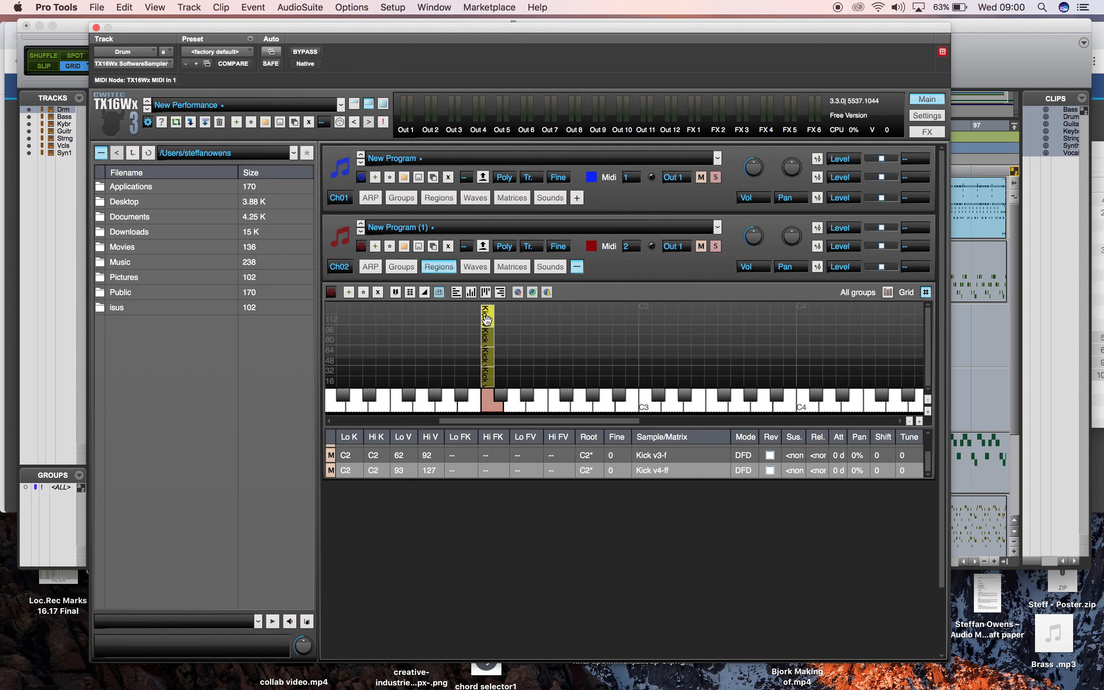
# - Switch to the drum chart in Excel and change the Snare Left note assignment to C#2
pyautogui.press('super+Tab')
pyautogui.press('super+Tab')
pyautogui.press('super+Tab')
pyautogui.press('super+Tab')
pyautogui.press('super+Tab')
pyautogui.press('super+Tab')
pyautogui.press('super+Tab')
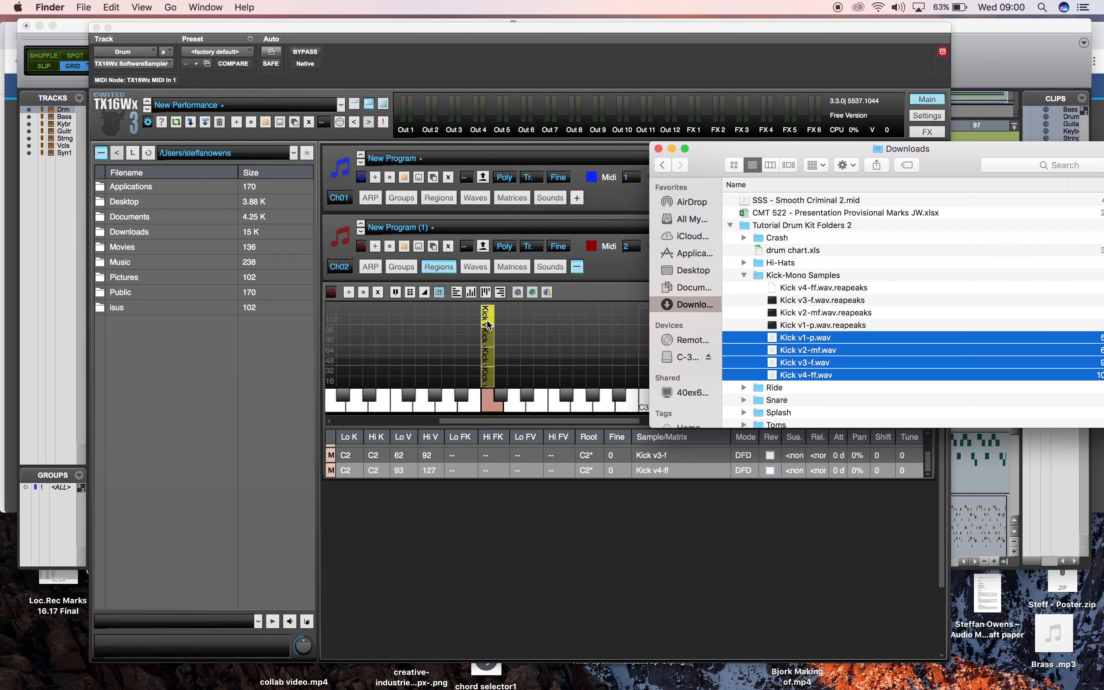
pyautogui.press('super+Tab')
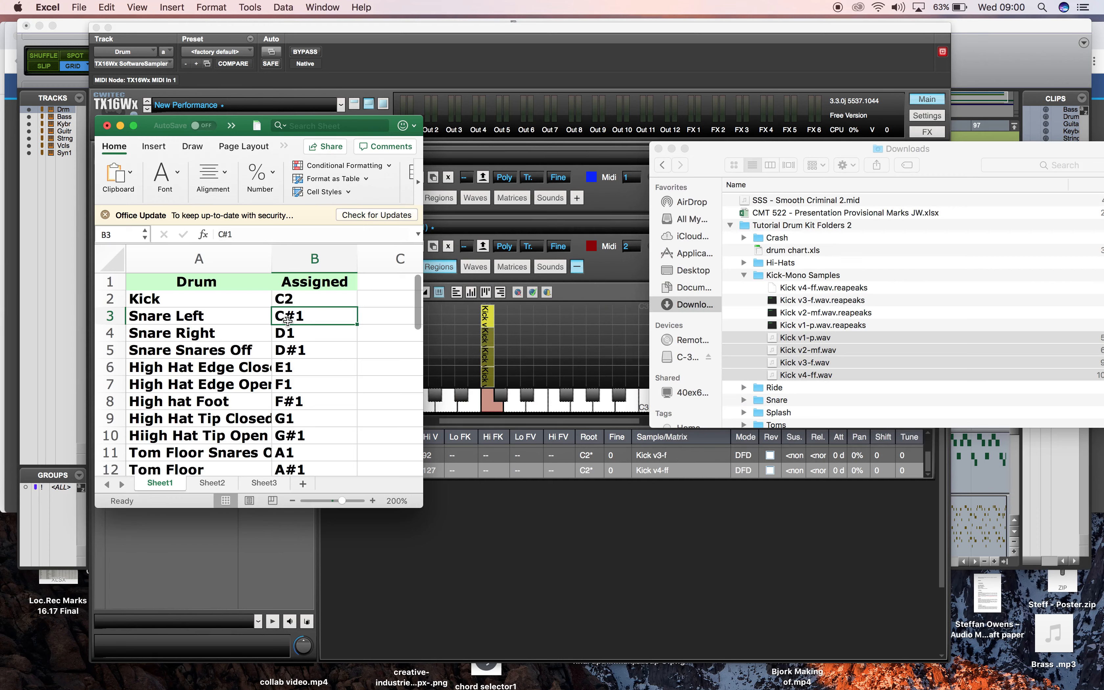
pyautogui.doubleClick(288, 319)
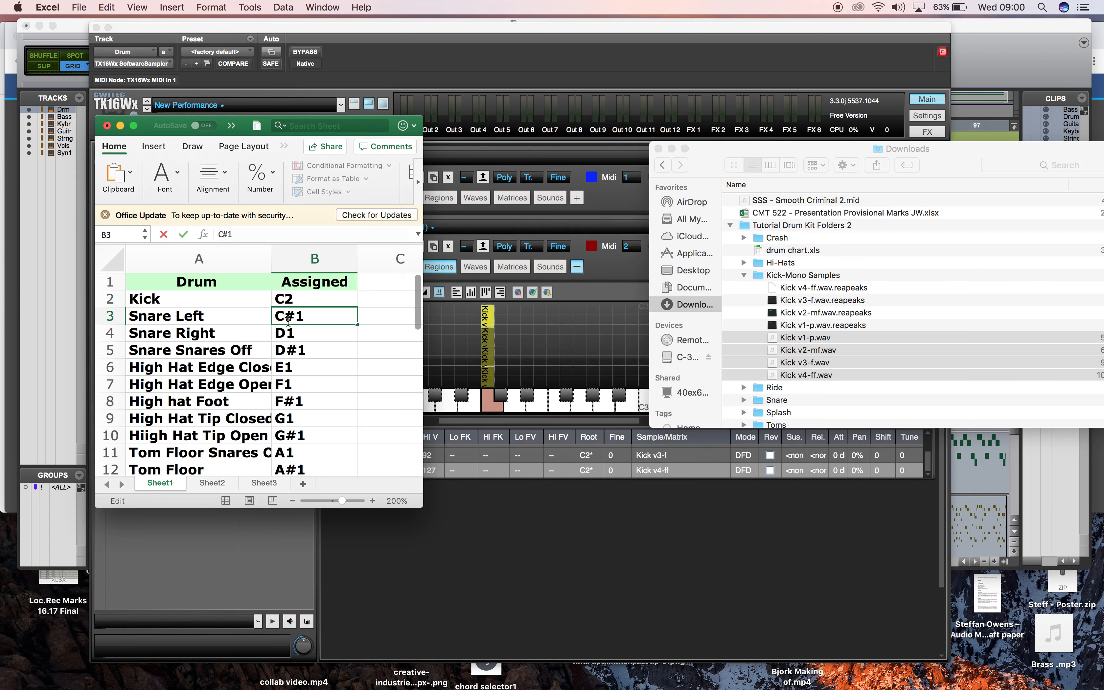
pyautogui.press('BackSpace')
pyautogui.write('2')
pyautogui.press('Return')
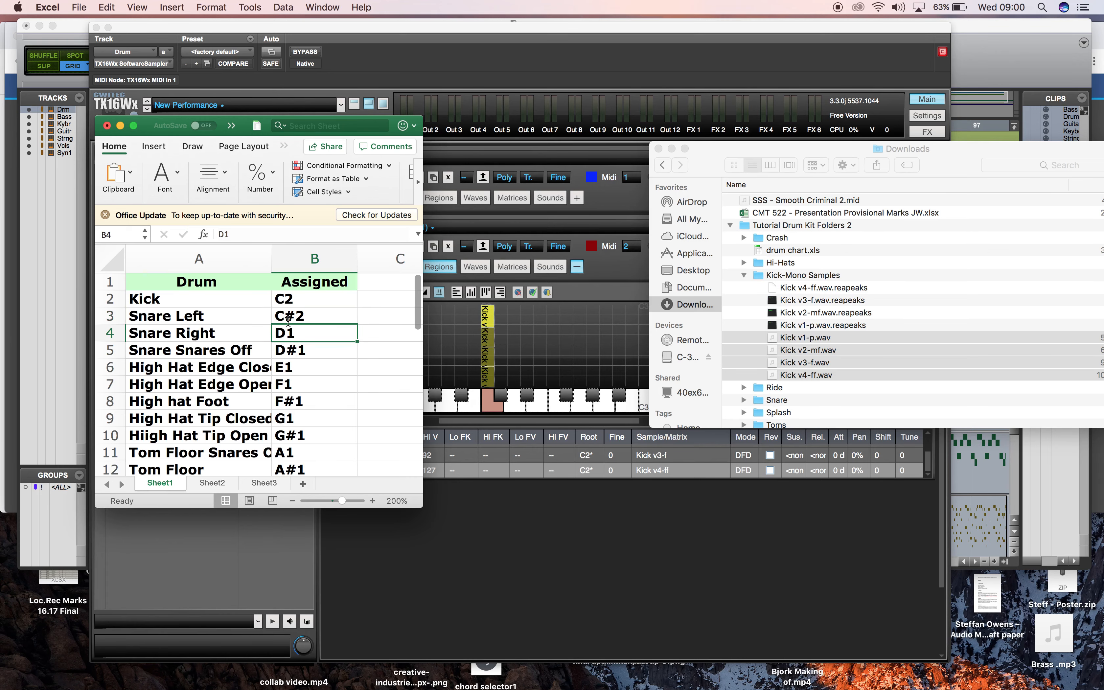
# - Switch to the Downloads folder in Finder, collapse Kick-Mono Samples and expand the Snare folder
pyautogui.press('super+Tab')
pyautogui.press('super+Tab')
pyautogui.press('super+Tab')
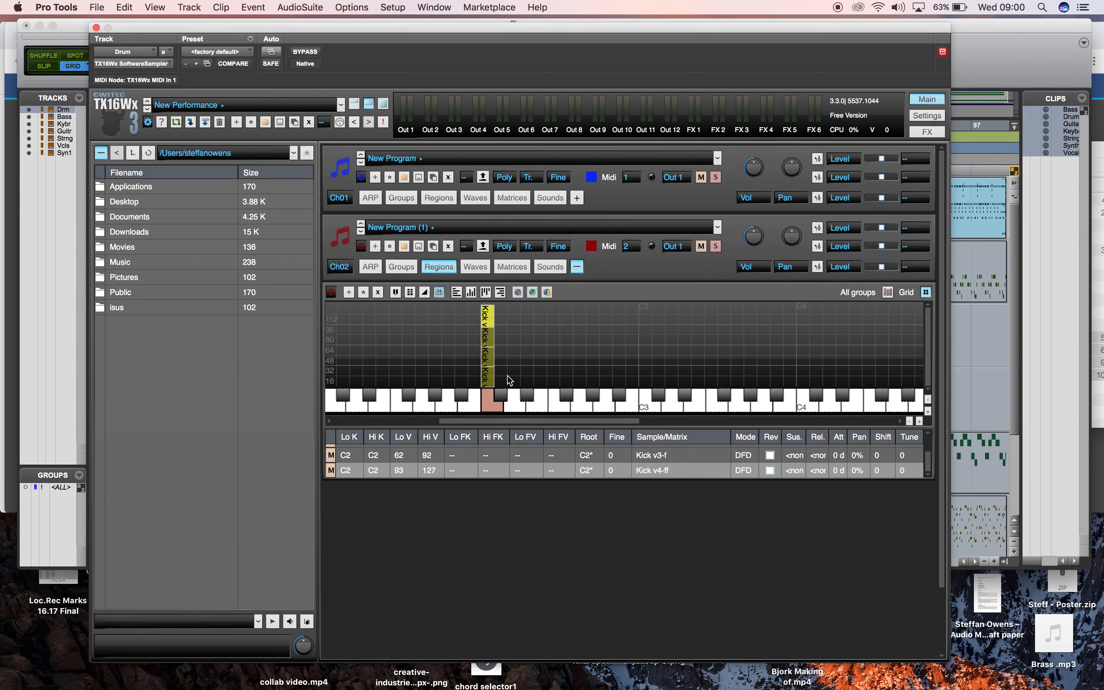
pyautogui.press('super+Tab')
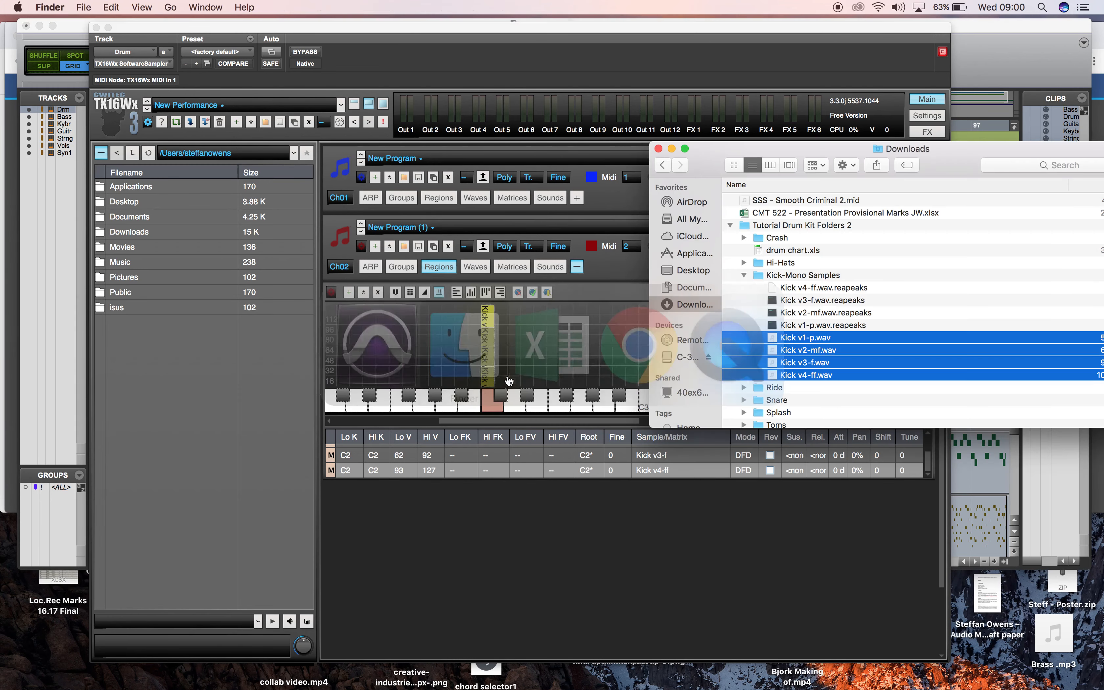
pyautogui.click(743, 275)
pyautogui.click(744, 302)
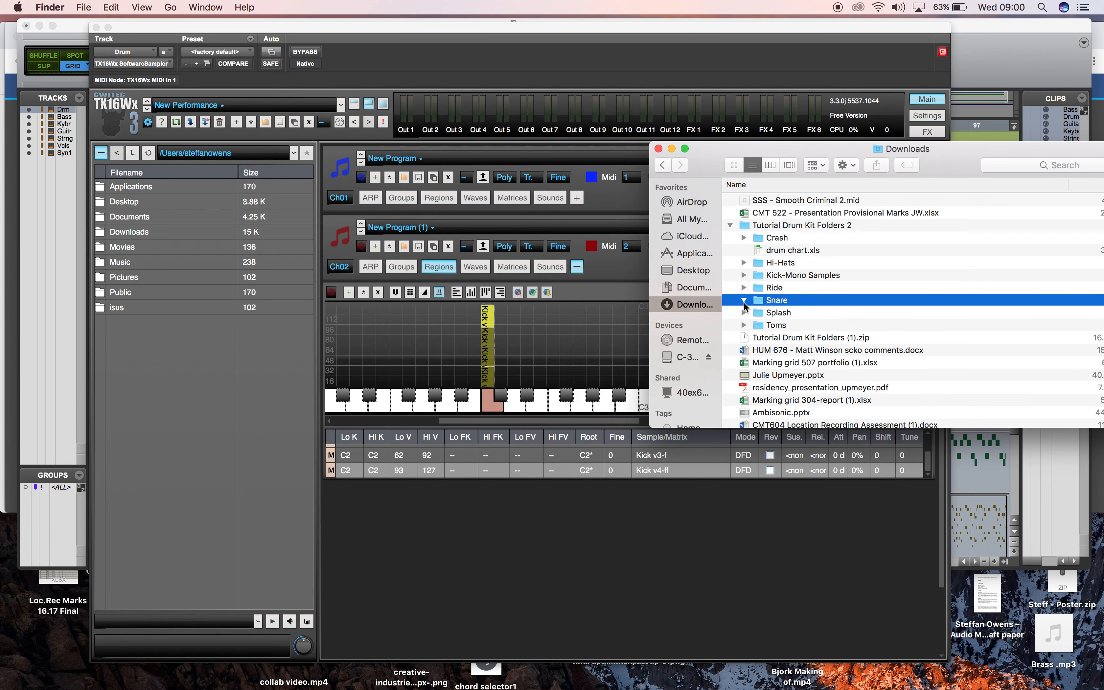
# - Check the Snare Left row of the drum chart in Excel, and return to Finder
pyautogui.press('super+Tab')
pyautogui.press('super+Tab')
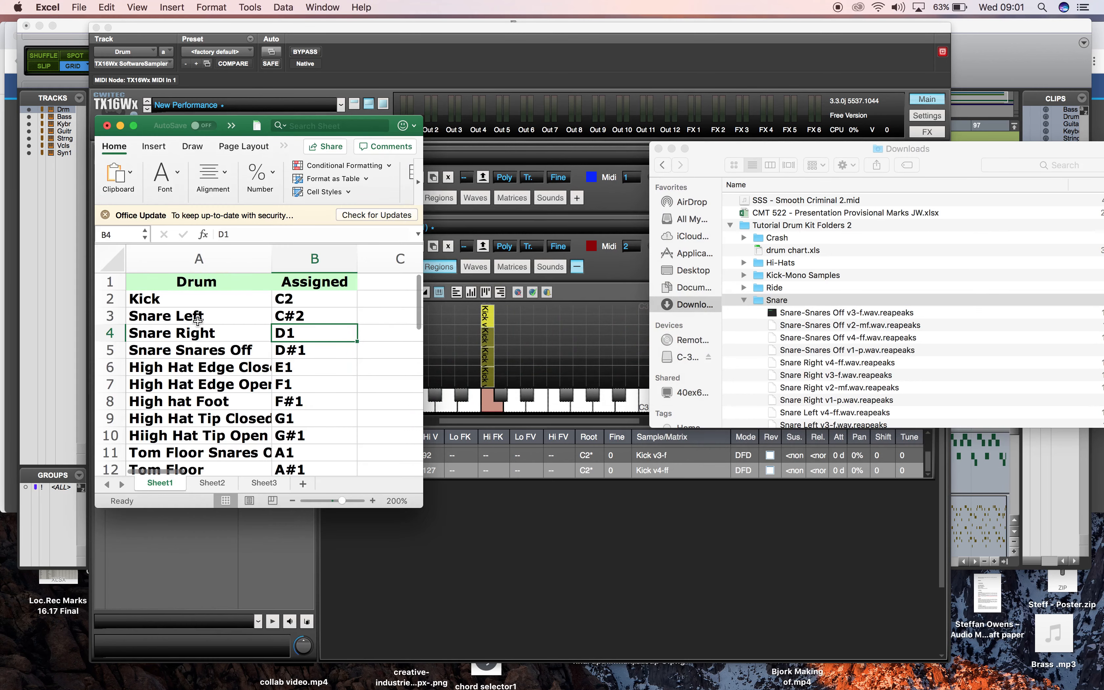
pyautogui.press('super+Tab')
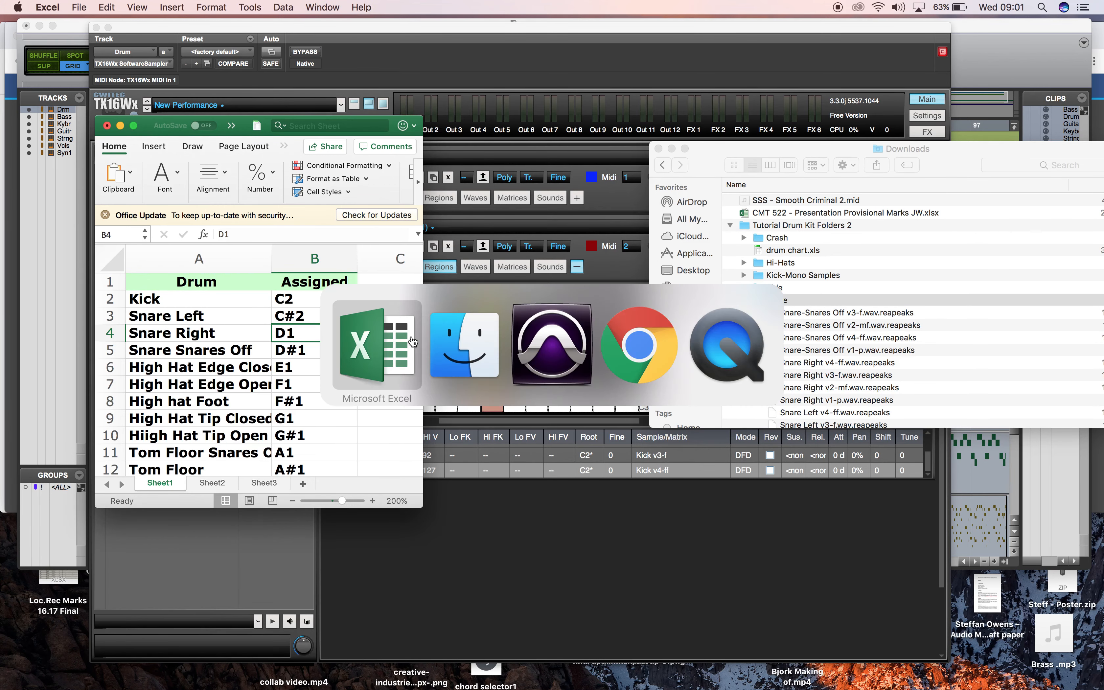
pyautogui.click(467, 352)
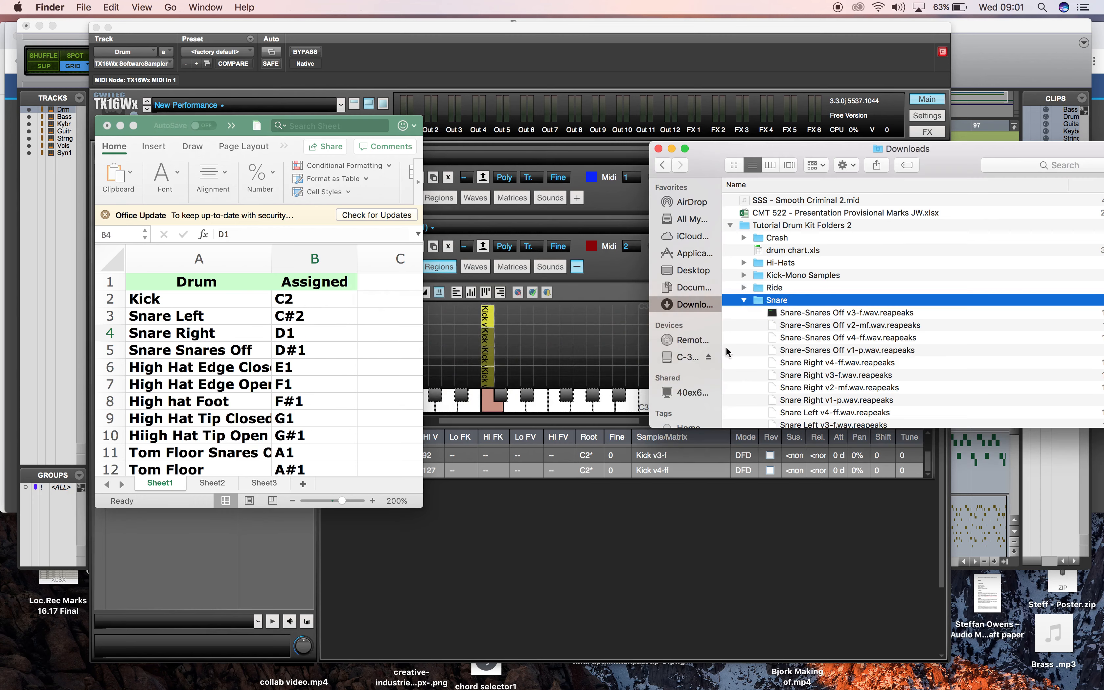
# - Load the four samples Snare Left v1-p.wav to Snare Left v4-ff.wav into the sampler's key map, starting at C#2
pyautogui.scroll(-5, 864, 376)
pyautogui.scroll(-3, 864, 376)
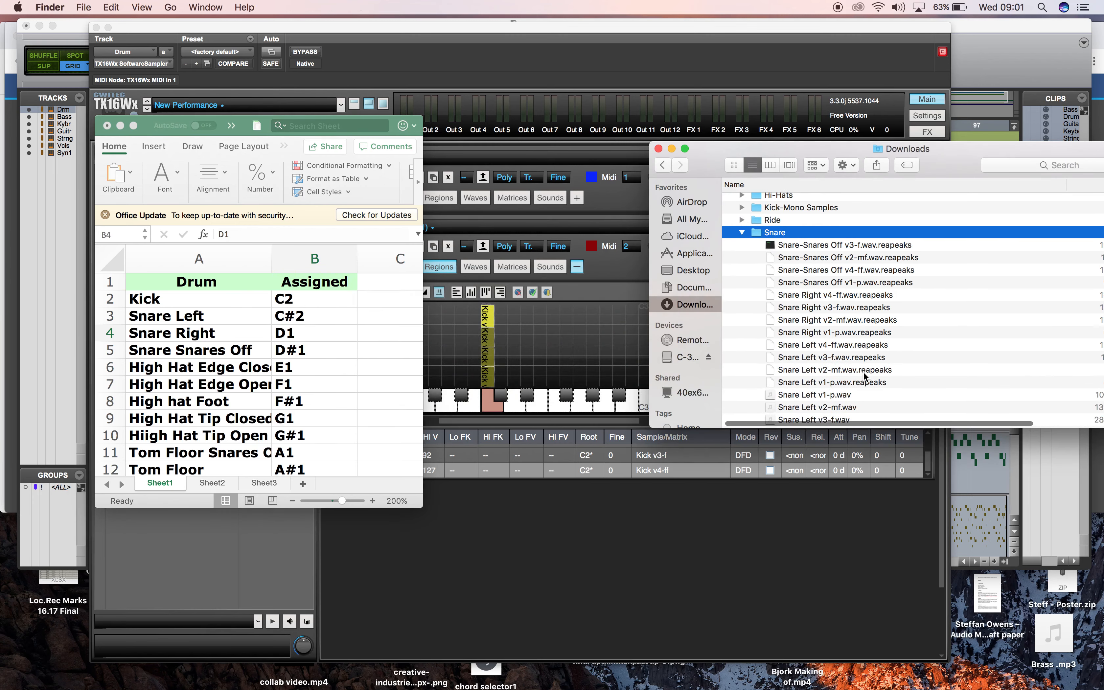
pyautogui.click(808, 337)
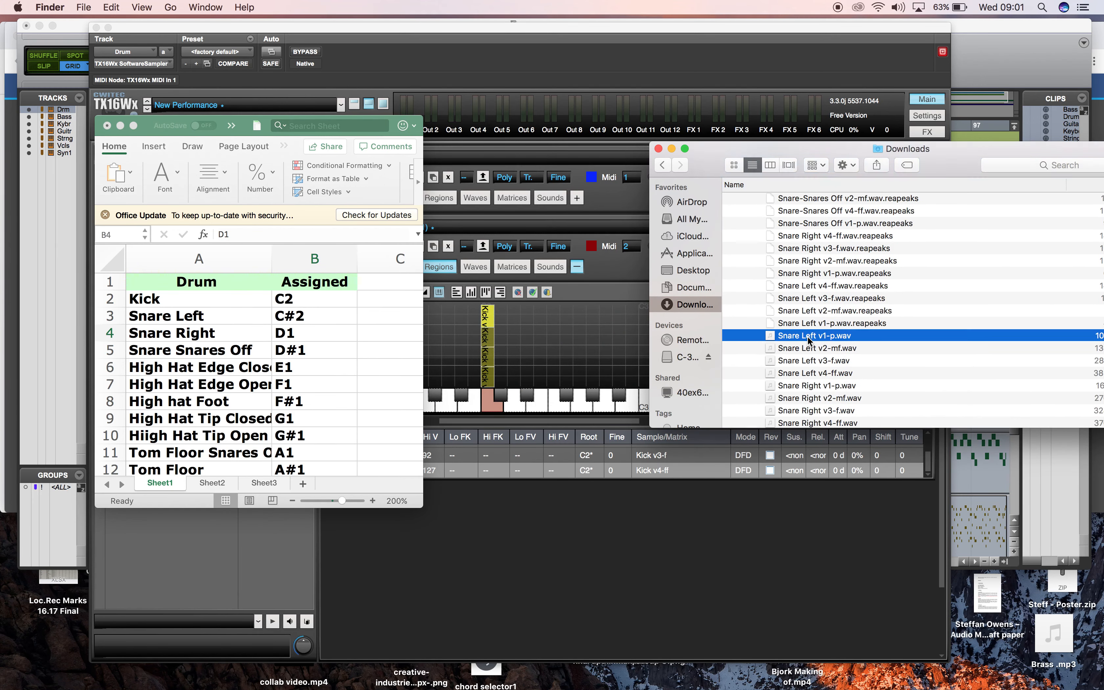
pyautogui.keyDown('shift'); pyautogui.click(810, 373); pyautogui.keyUp('shift')
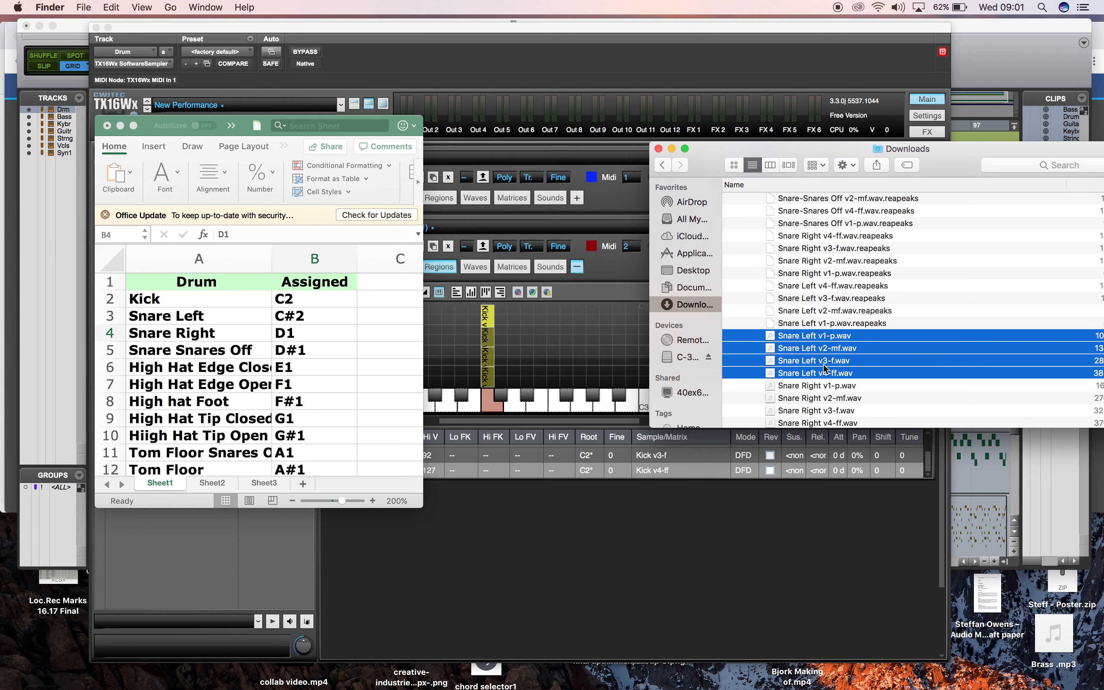
pyautogui.moveTo(814, 339); pyautogui.dragTo(508, 338)
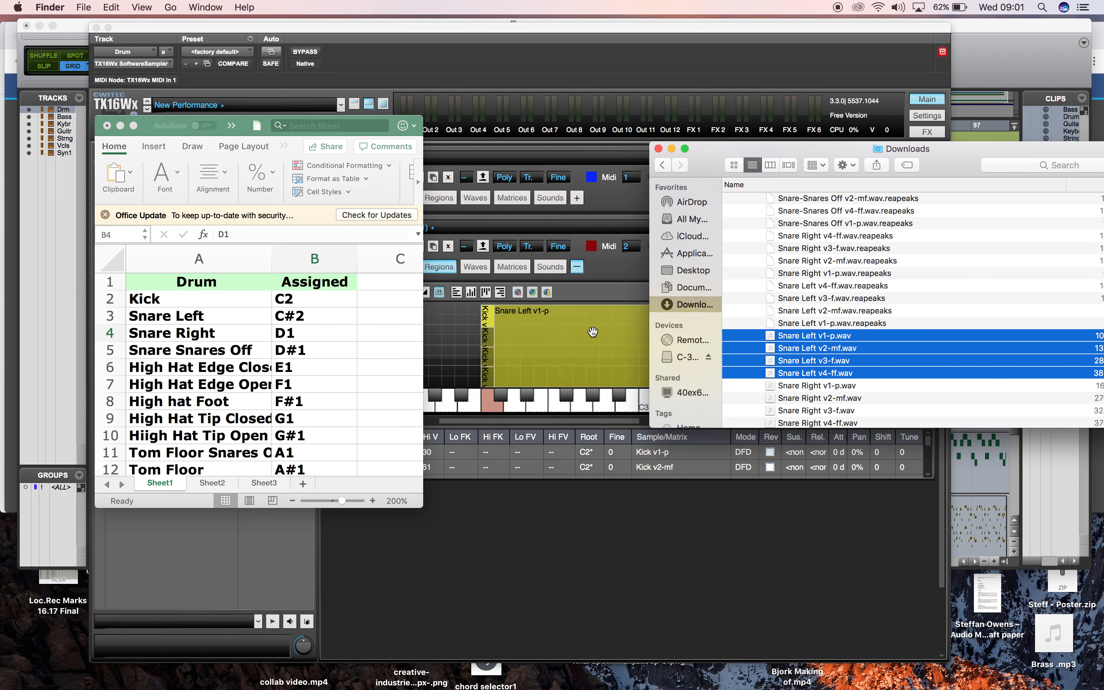
# - In Pro Tools, set the Snare Left v1-p region's high velocity to 30 and shrink its high key to C#2
pyautogui.press('super+Tab')
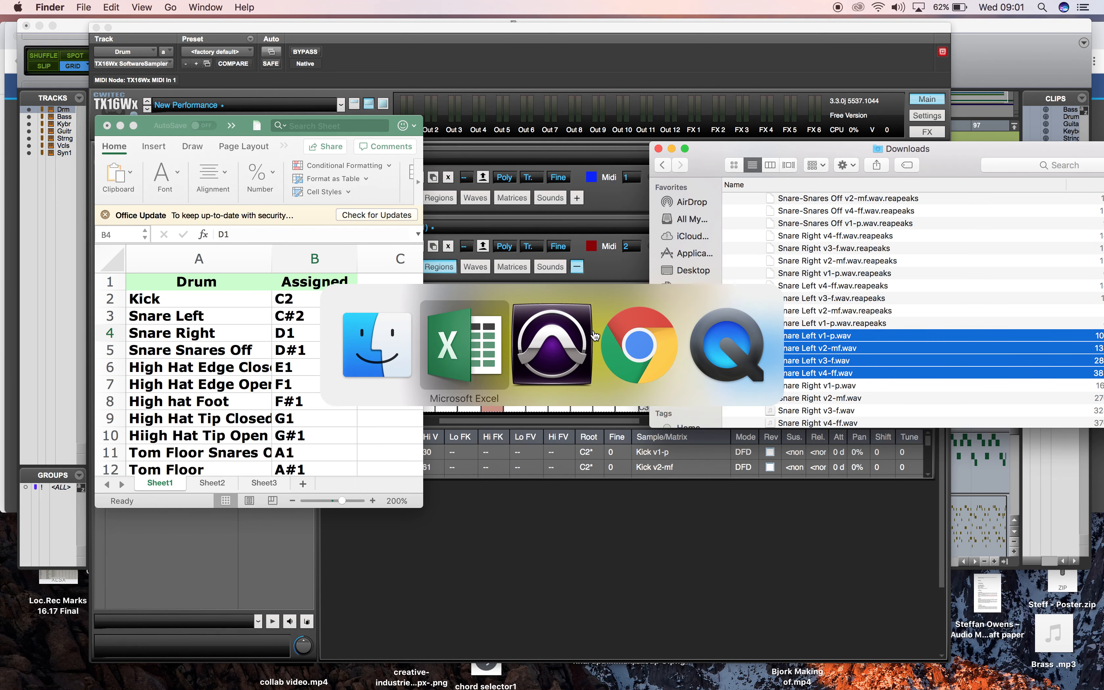
pyautogui.press('super+Tab')
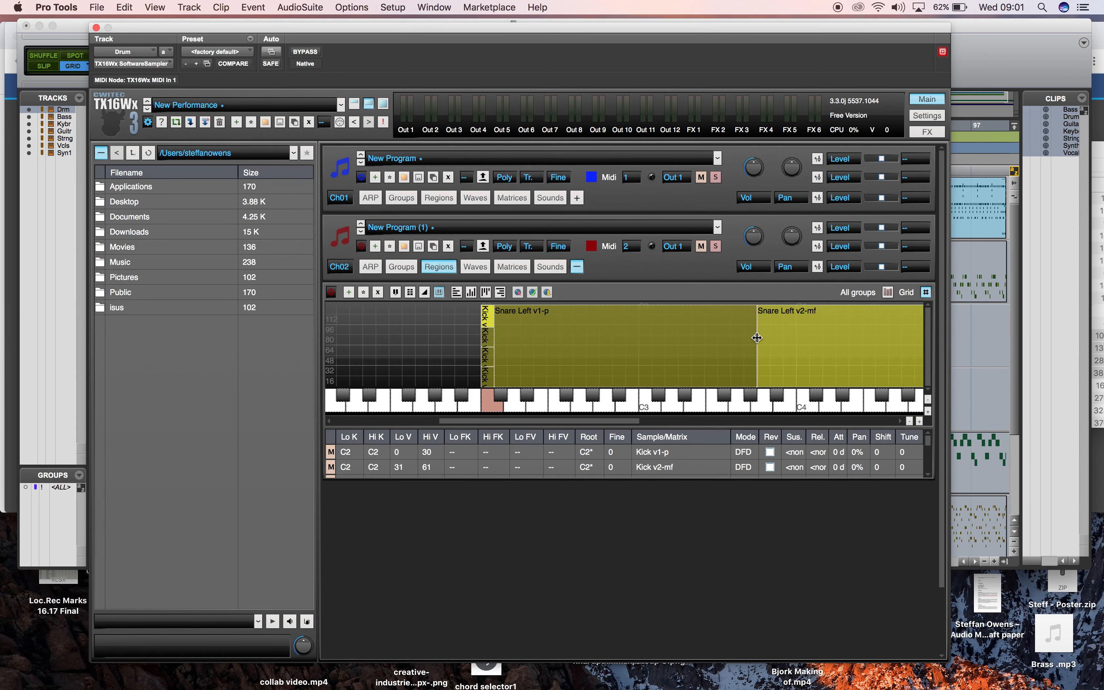
pyautogui.click(602, 347)
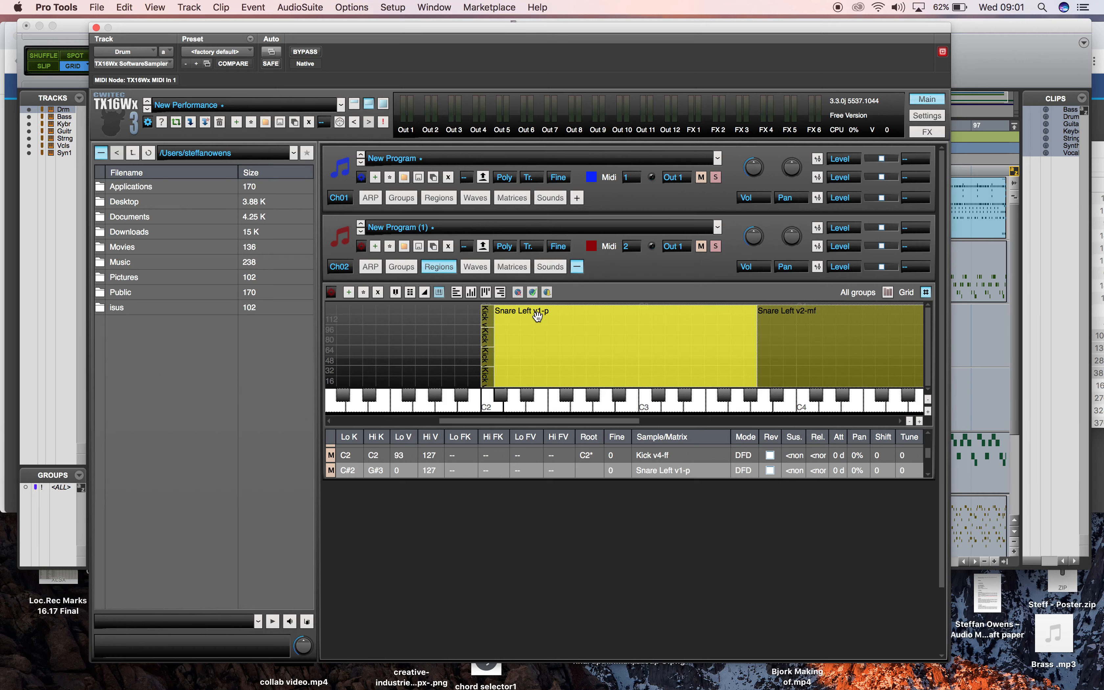
pyautogui.click(401, 470)
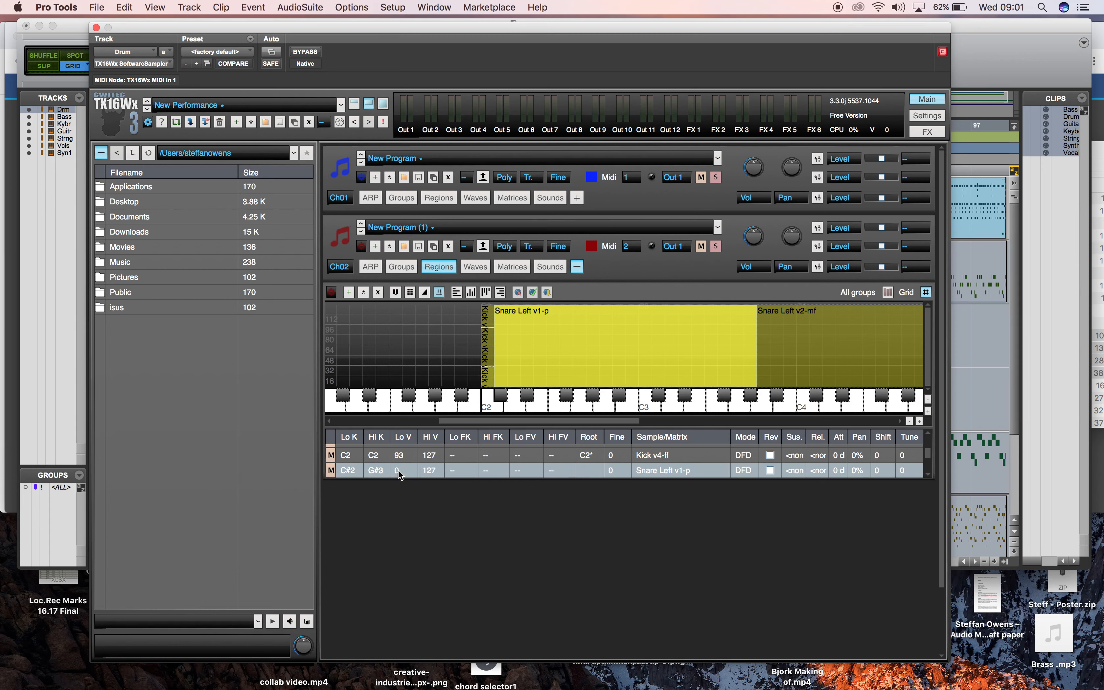
pyautogui.click(429, 471)
pyautogui.doubleClick(431, 471)
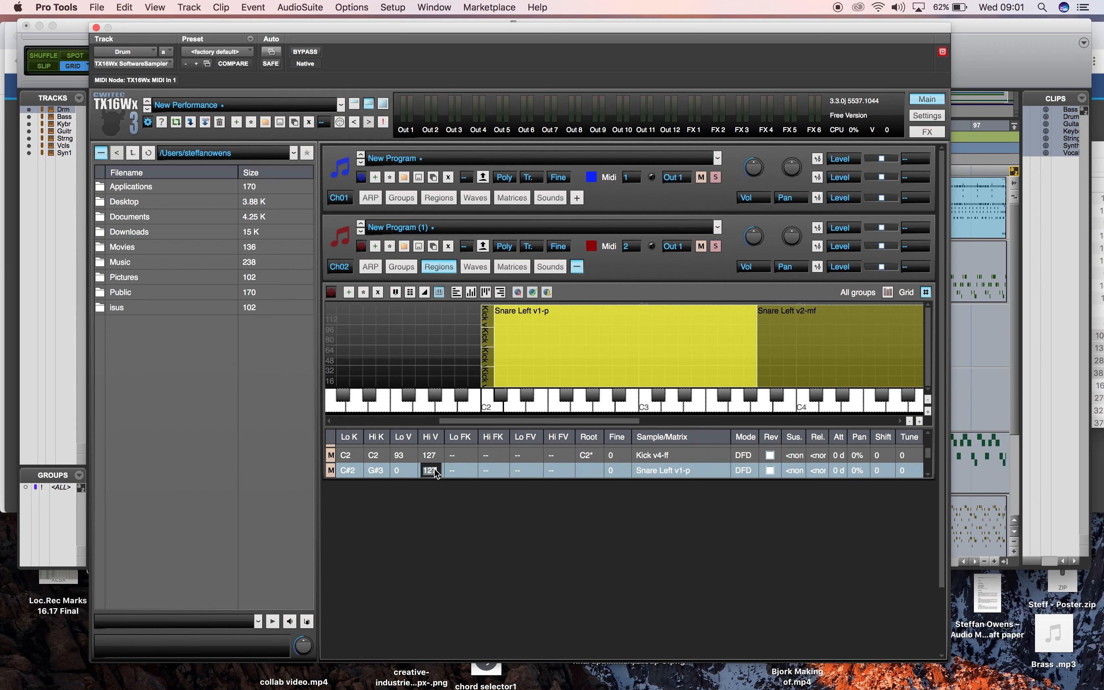
pyautogui.write('30')
pyautogui.press('Return')
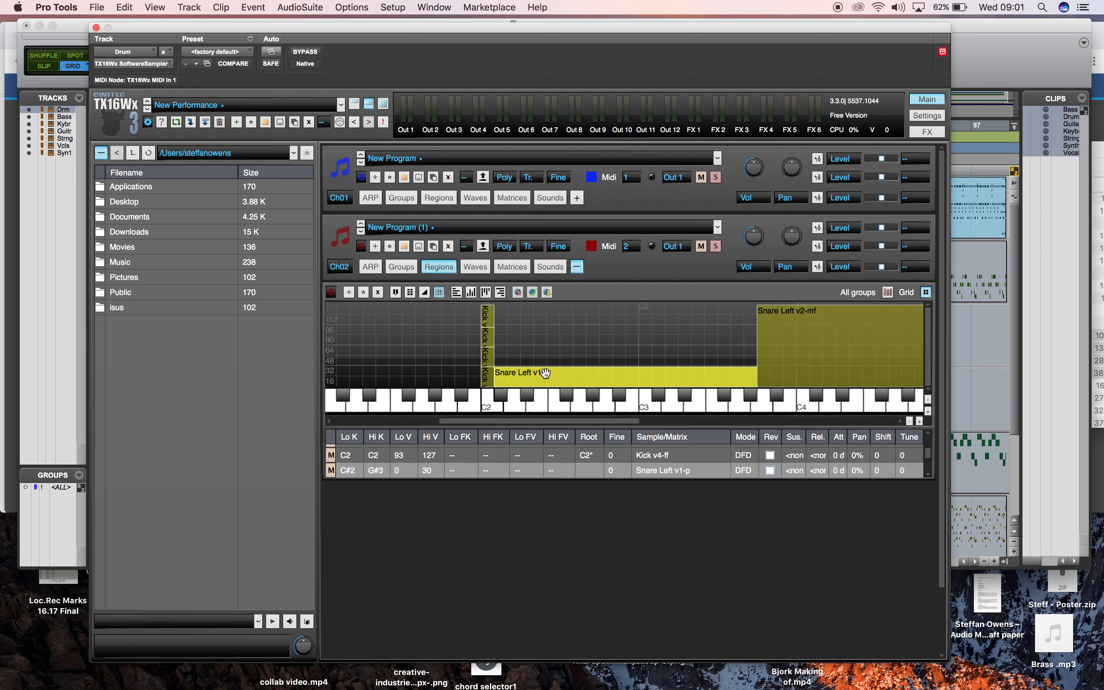
pyautogui.moveTo(757, 378); pyautogui.dragTo(503, 381)
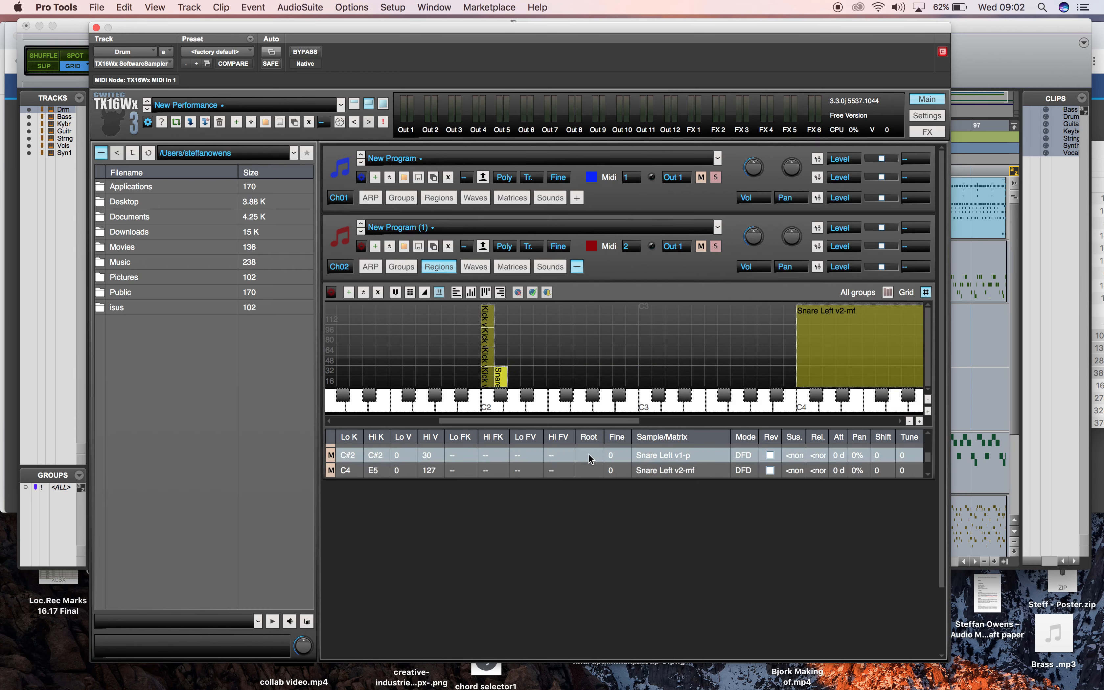
# - Move the Snare Left v2-mf region to start at C#2 and shrink its high key to C#2
pyautogui.click(847, 325)
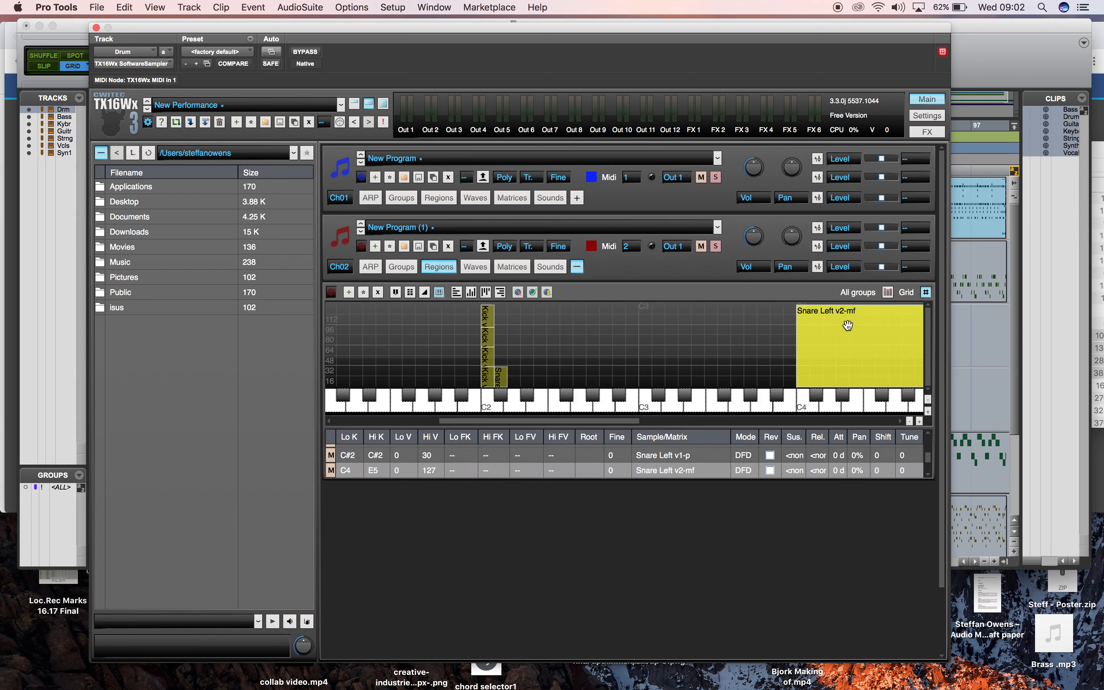
pyautogui.moveTo(848, 325); pyautogui.dragTo(546, 350)
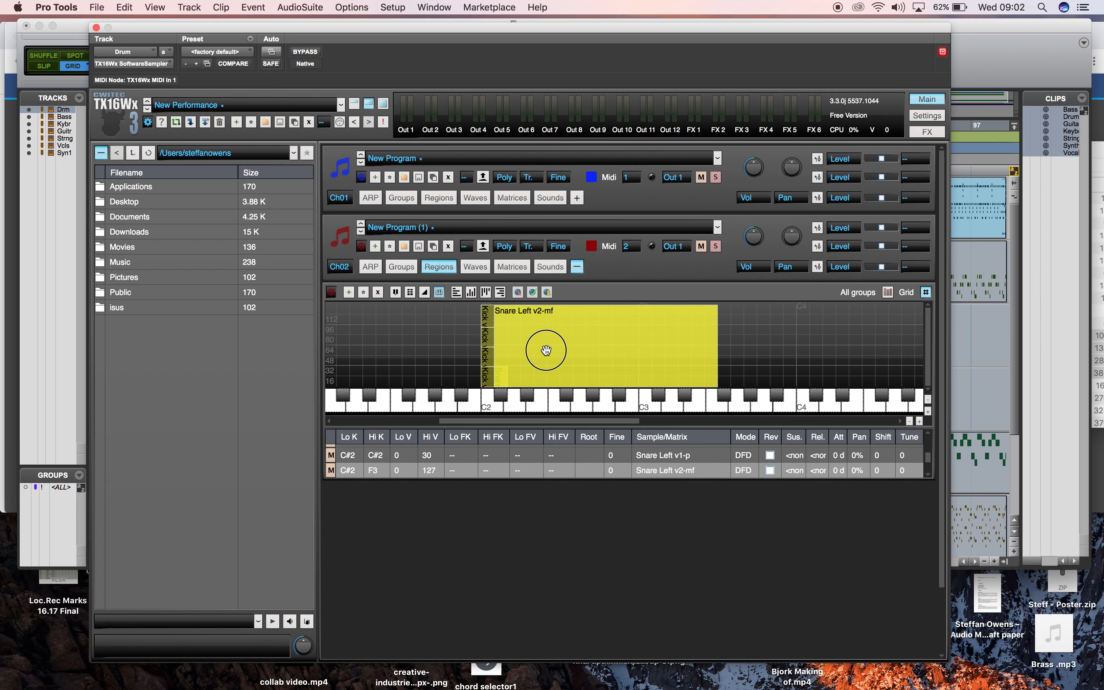
pyautogui.click(351, 470)
pyautogui.moveTo(717, 334); pyautogui.dragTo(498, 352)
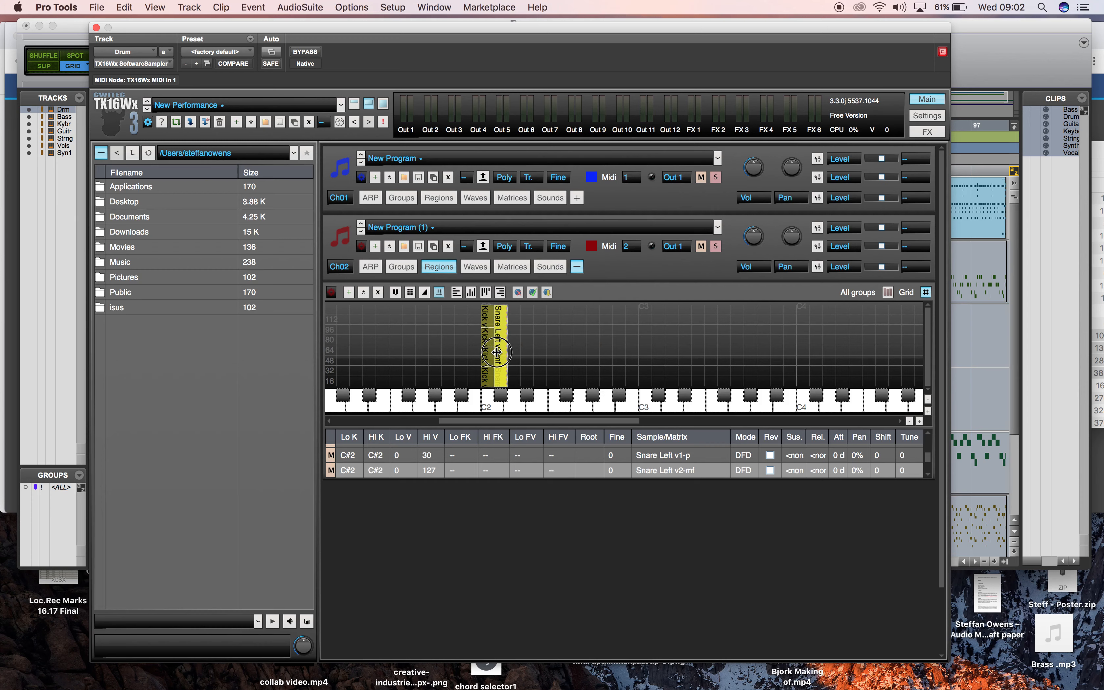
# - Set the Snare Left v2-mf region's low velocity to 31 and high velocity to 61
pyautogui.click(497, 352)
pyautogui.click(345, 472)
pyautogui.doubleClick(396, 471)
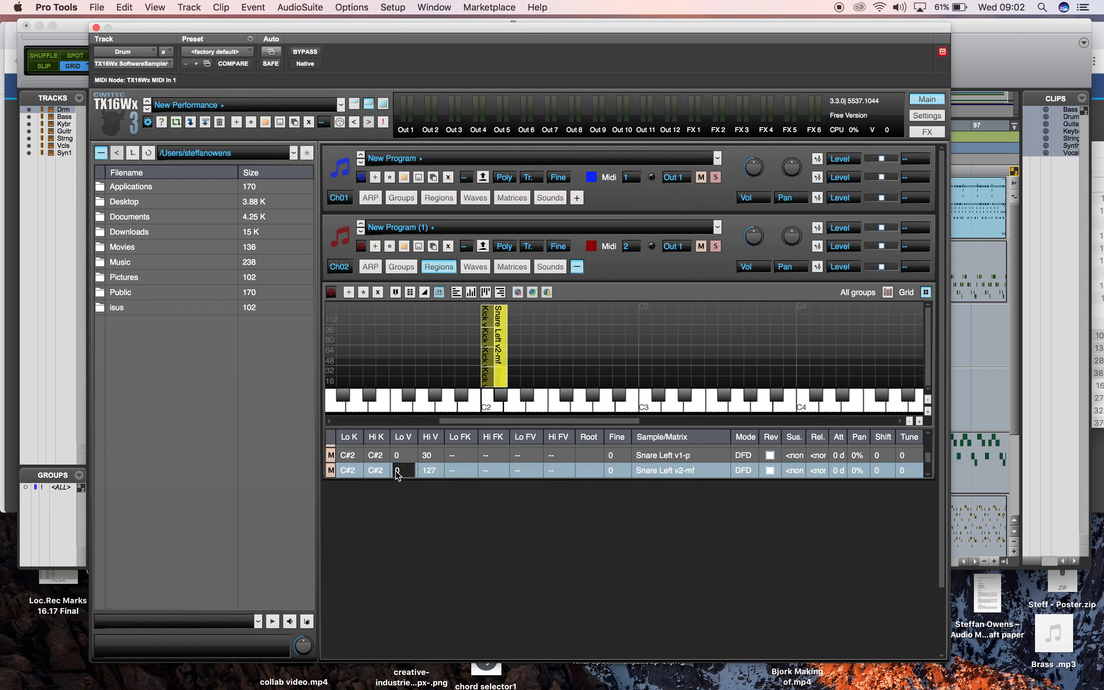
pyautogui.doubleClick(403, 471)
pyautogui.write('31')
pyautogui.click(431, 474)
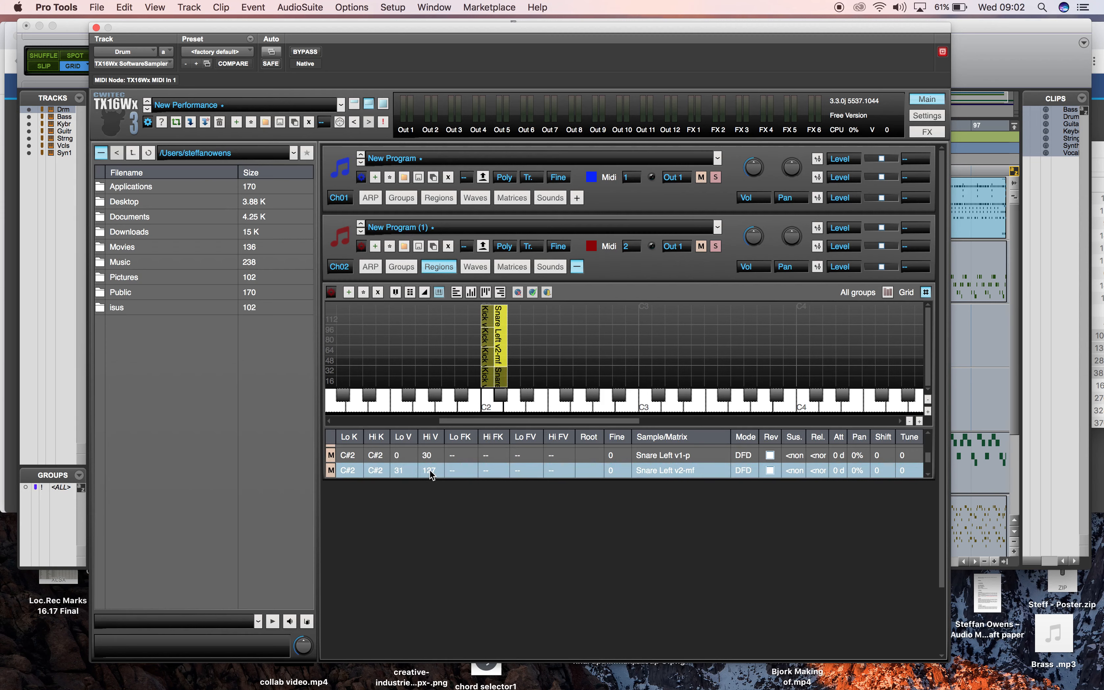
pyautogui.doubleClick(431, 472)
pyautogui.click(435, 474)
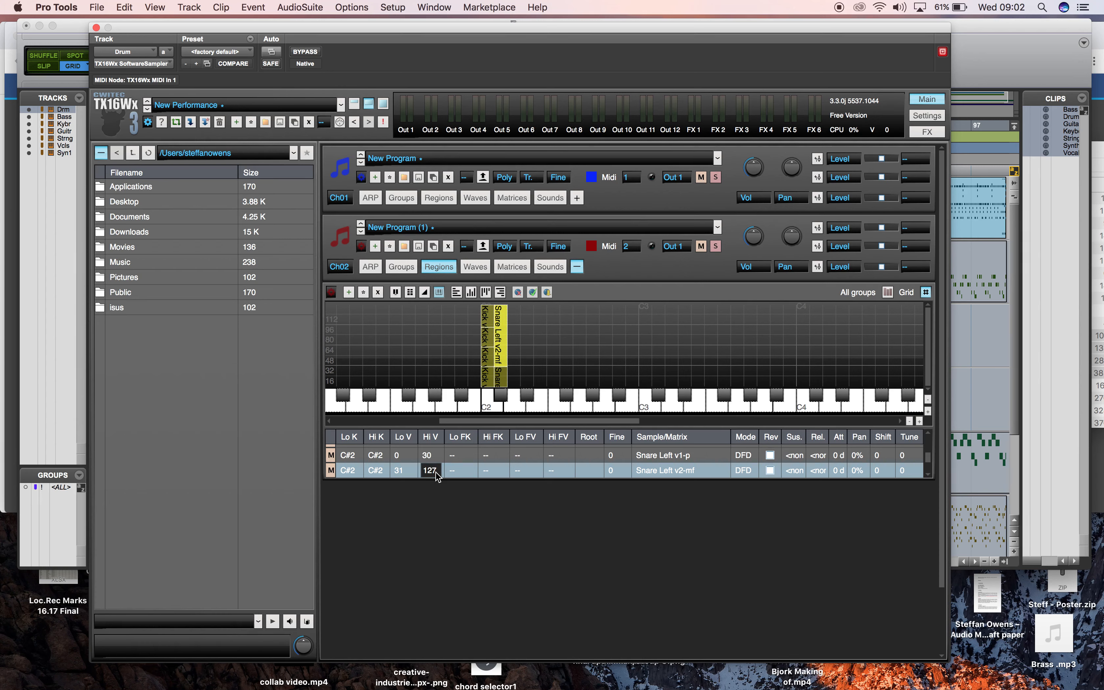
pyautogui.write('61')
pyautogui.press('Return')
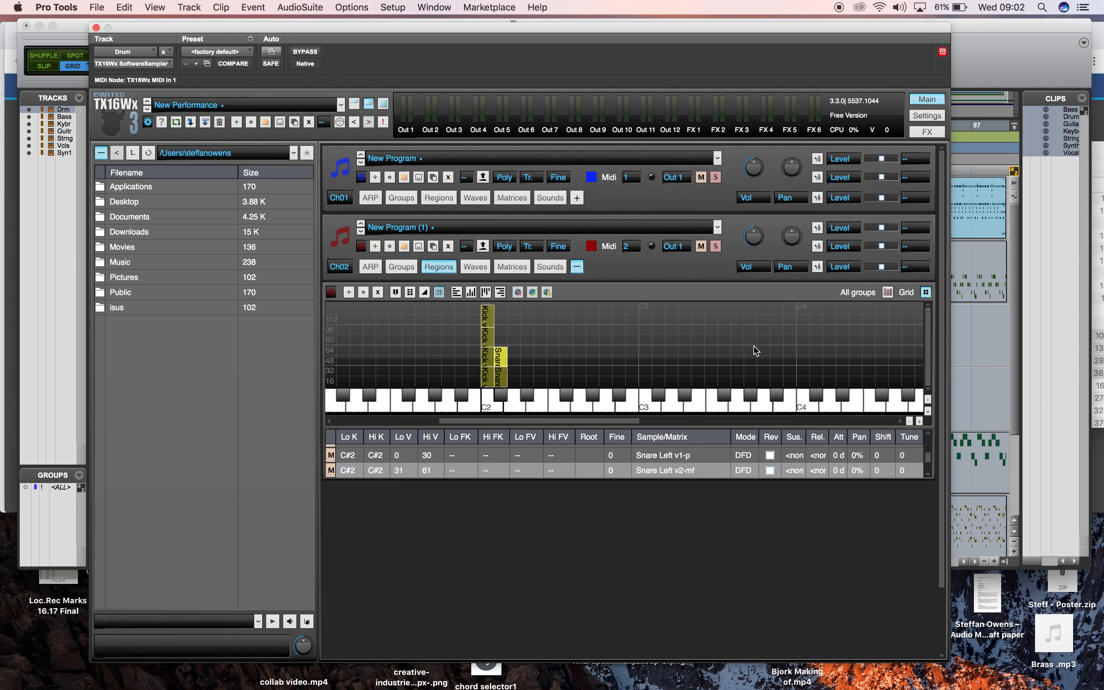
# - Move the Snare Left v3-f region to start at C#2 and shrink its high key to C#2
pyautogui.moveTo(588, 421); pyautogui.dragTo(701, 422)
pyautogui.moveTo(764, 364); pyautogui.dragTo(408, 374)
pyautogui.moveTo(679, 420); pyautogui.dragTo(579, 422)
pyautogui.moveTo(694, 365); pyautogui.dragTo(530, 371)
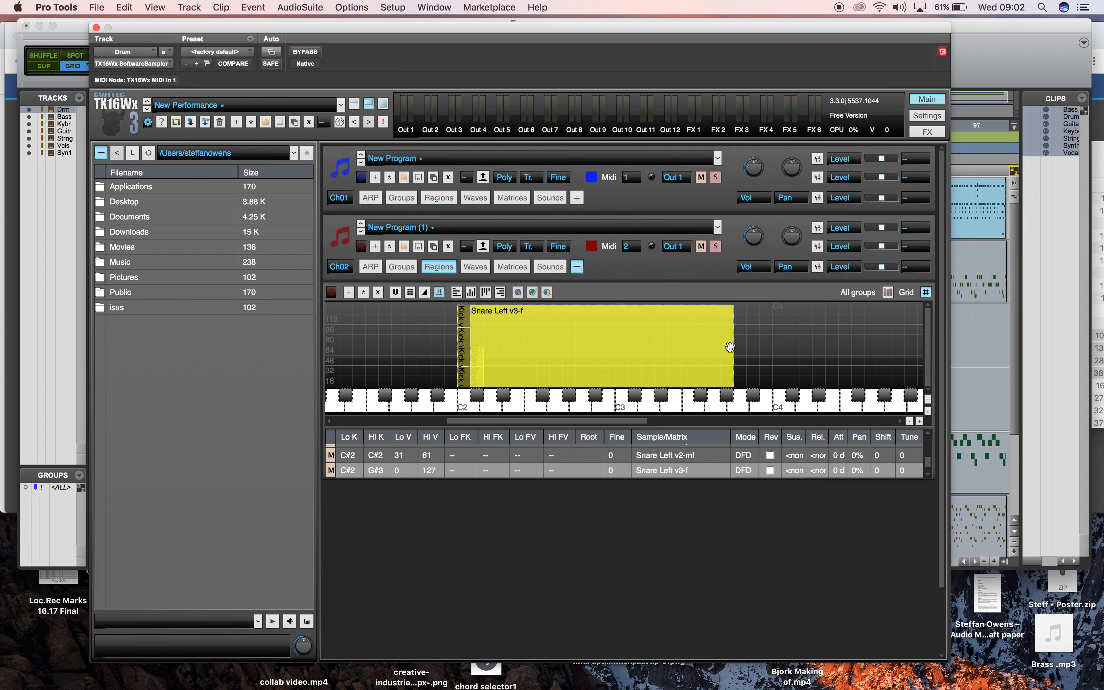
pyautogui.moveTo(732, 345); pyautogui.dragTo(561, 345)
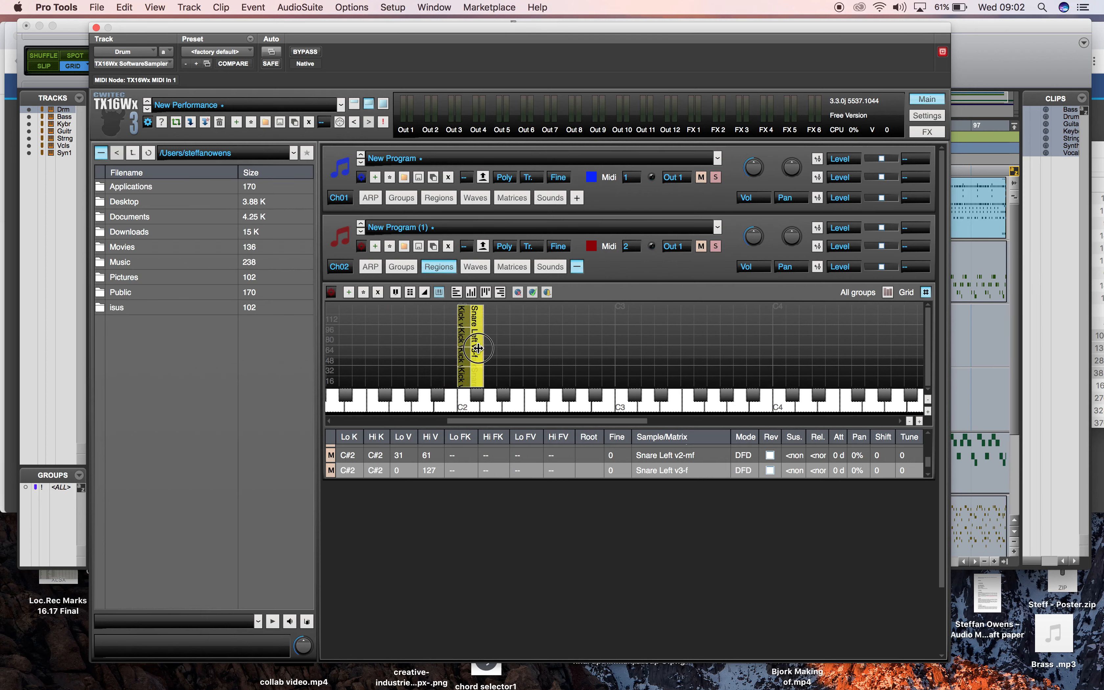
# - Set the Snare Left v3-f region's low velocity to 62 and high velocity to 92
pyautogui.click(348, 470)
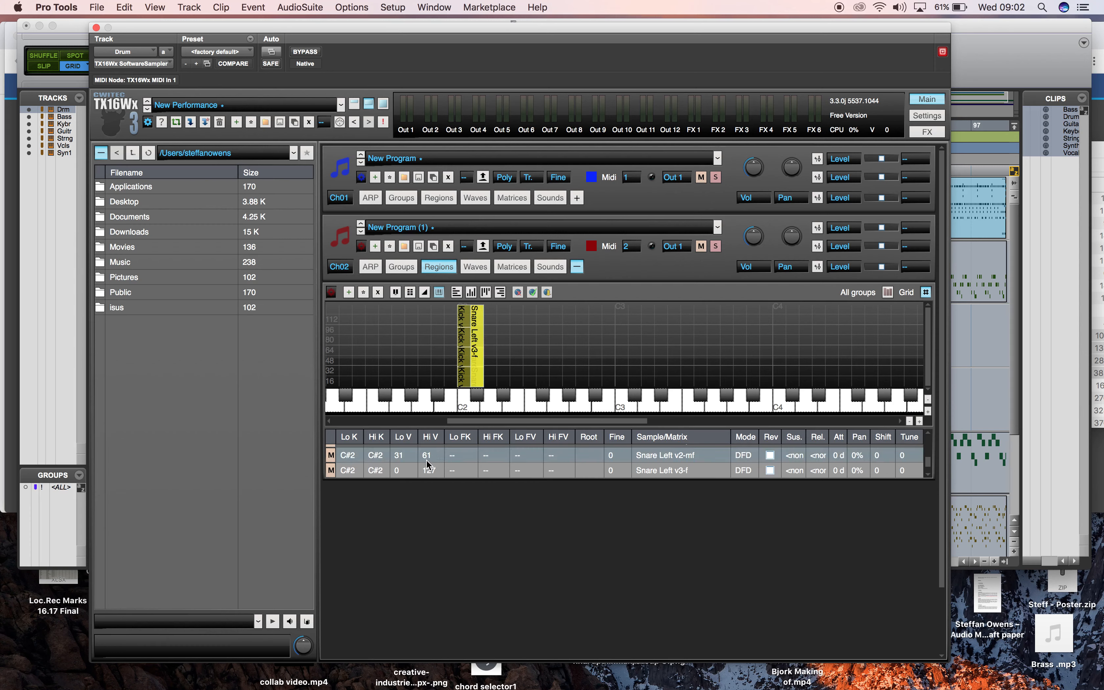
pyautogui.click(405, 471)
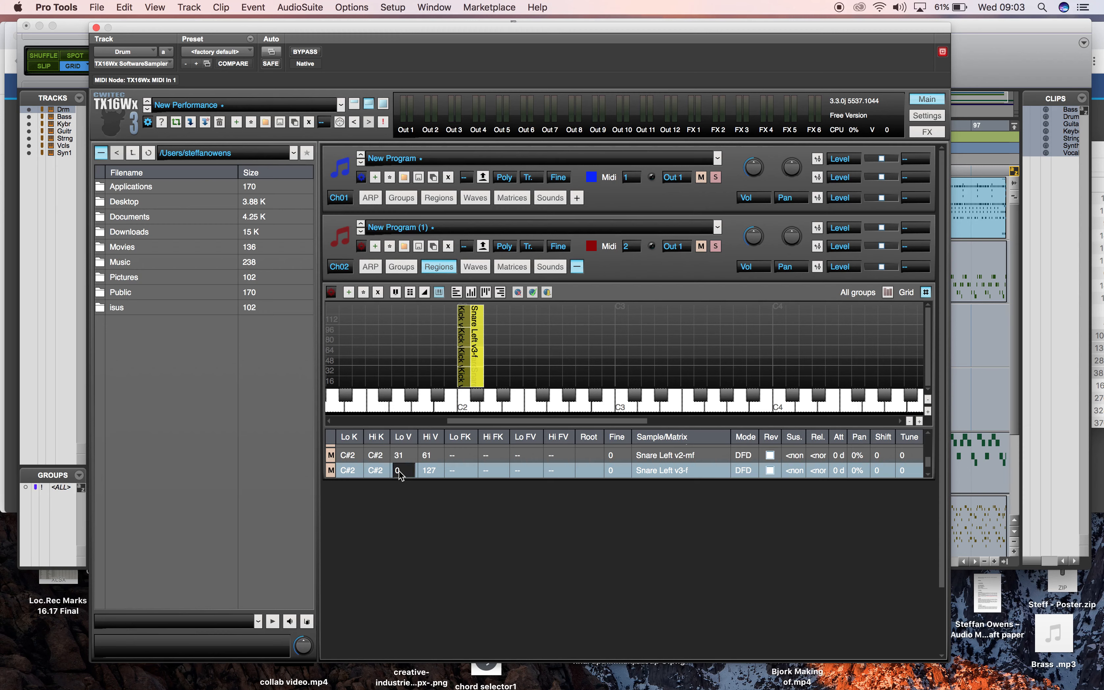
pyautogui.write('62')
pyautogui.click(429, 470)
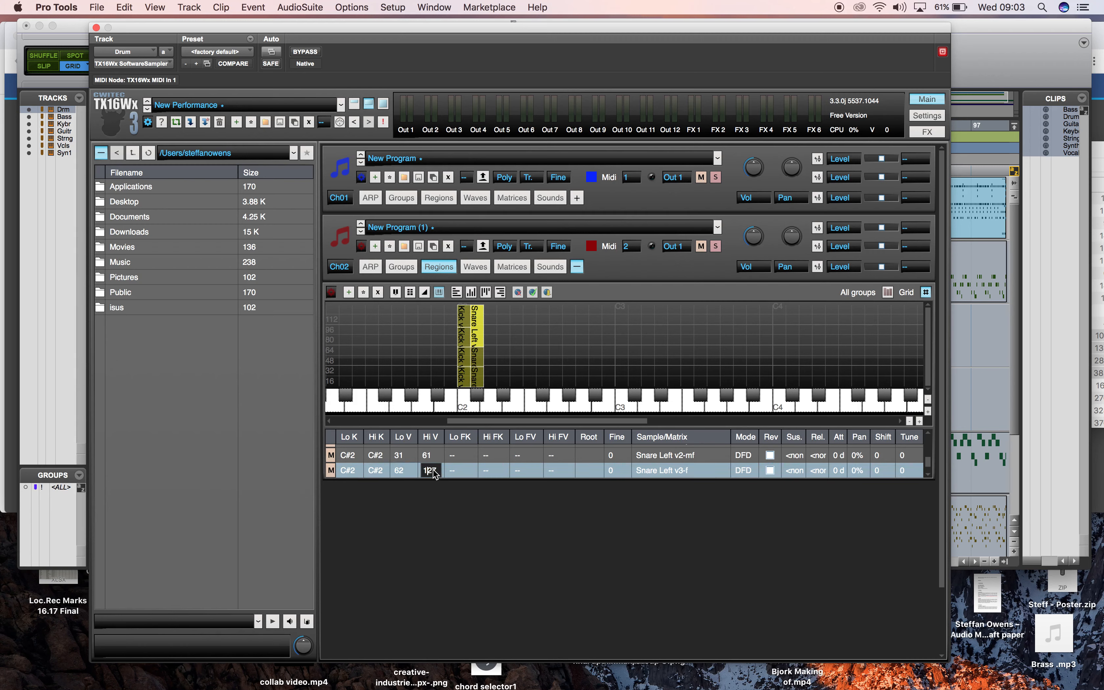
pyautogui.press('BackSpace')
pyautogui.press('BackSpace')
pyautogui.write('92')
pyautogui.press('Return')
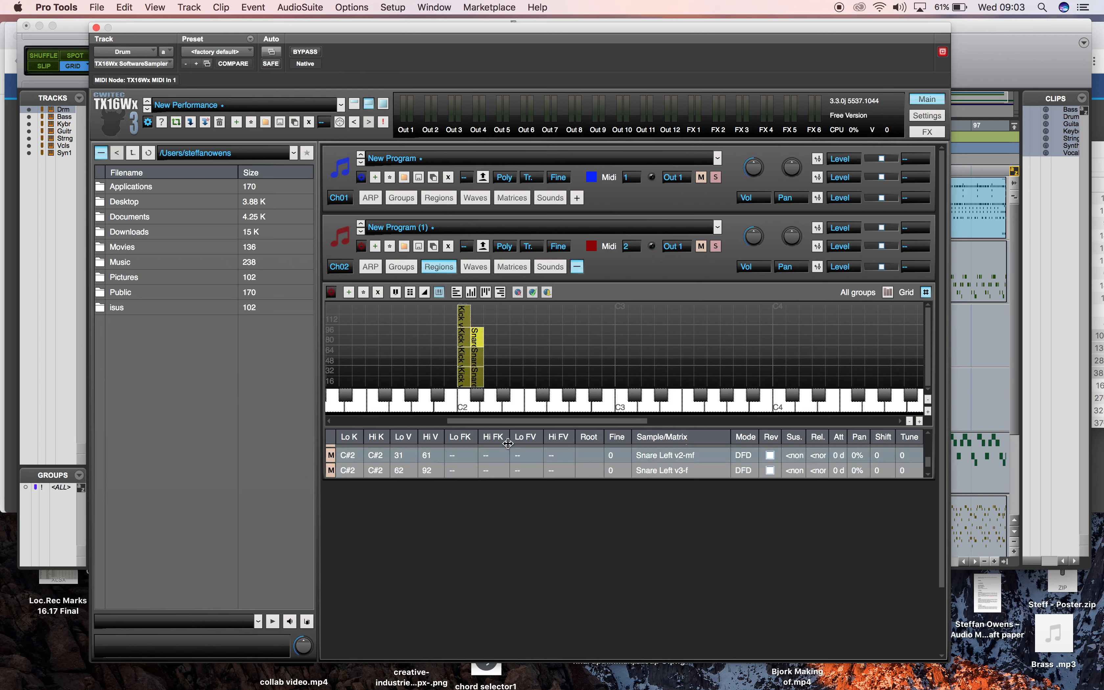
# - Move the Snare Left v4-ff region to start at C#2 and shrink its high key to C#2
pyautogui.moveTo(599, 421); pyautogui.dragTo(442, 352)
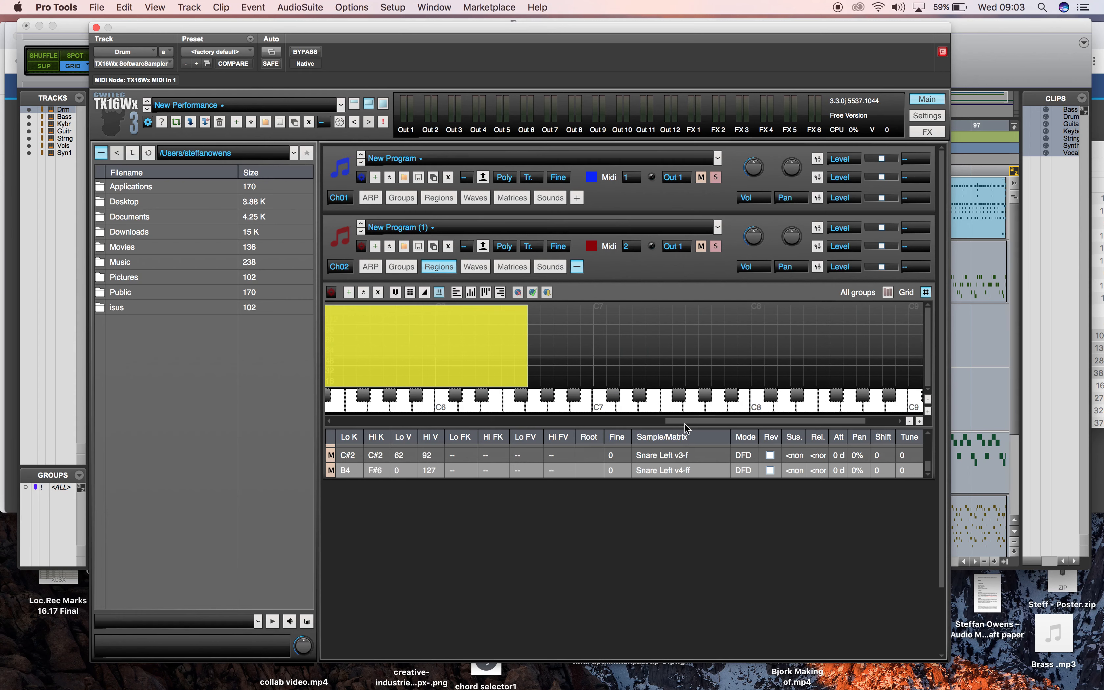
pyautogui.moveTo(686, 426); pyautogui.dragTo(540, 424)
pyautogui.moveTo(774, 349); pyautogui.dragTo(426, 352)
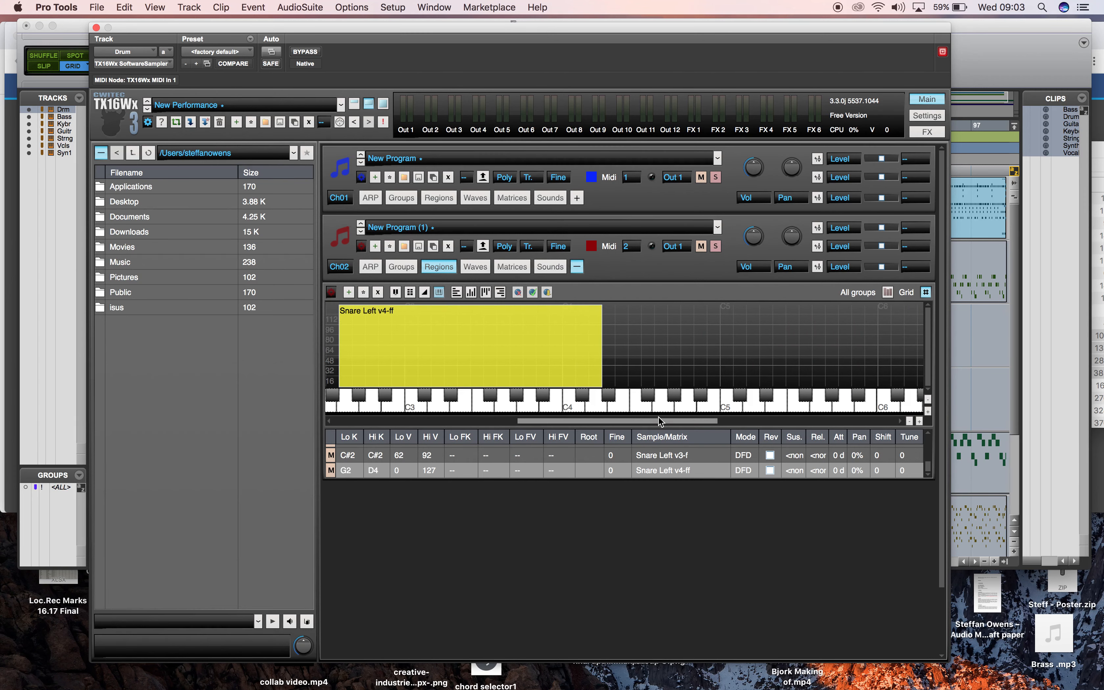
pyautogui.moveTo(655, 420); pyautogui.dragTo(571, 420)
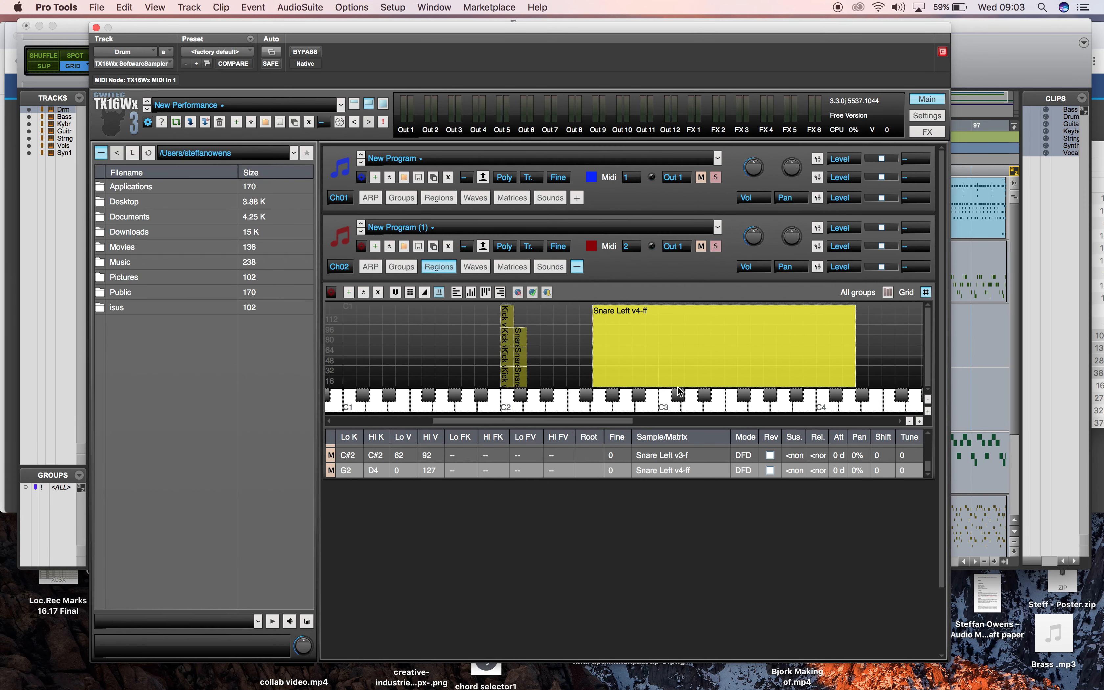
pyautogui.moveTo(699, 368); pyautogui.dragTo(627, 371)
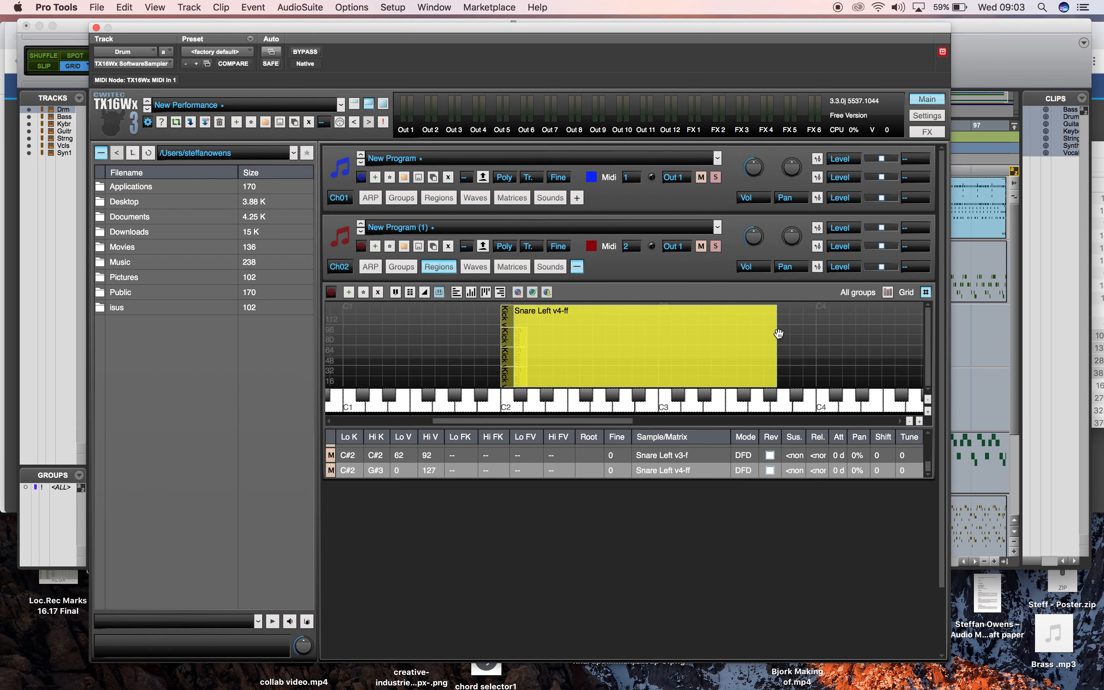
pyautogui.moveTo(776, 334); pyautogui.dragTo(521, 342)
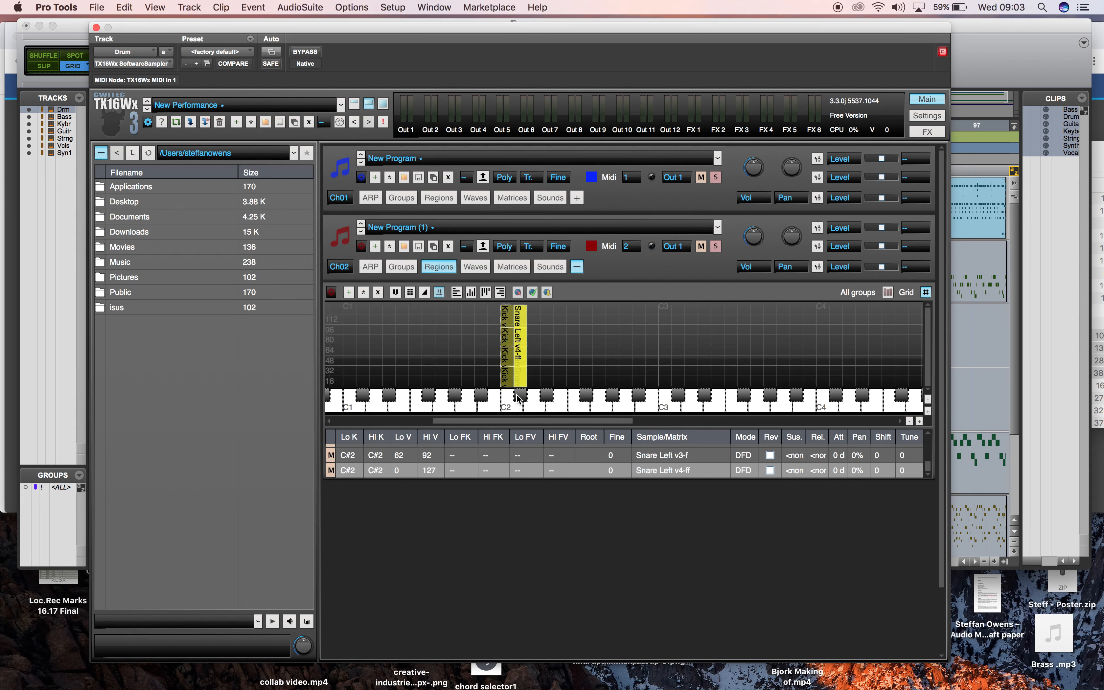
# - Set the Snare Left v4-ff region's low velocity to 93
pyautogui.click(415, 471)
pyautogui.doubleClick(398, 470)
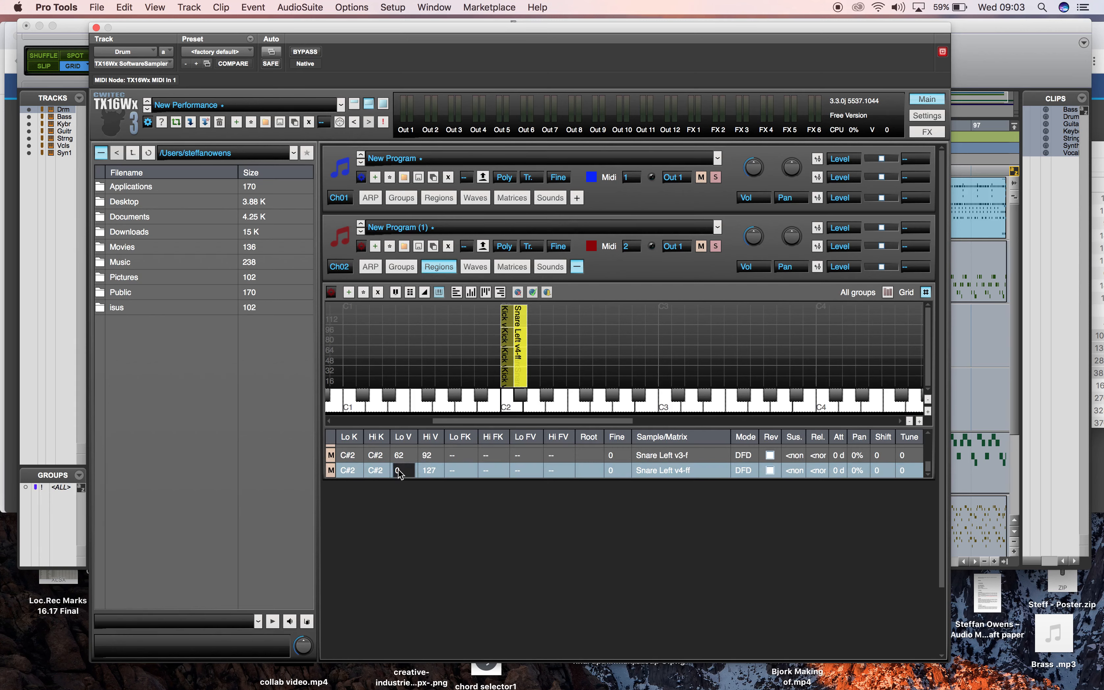
pyautogui.press('BackSpace')
pyautogui.write('93')
pyautogui.press('Return')
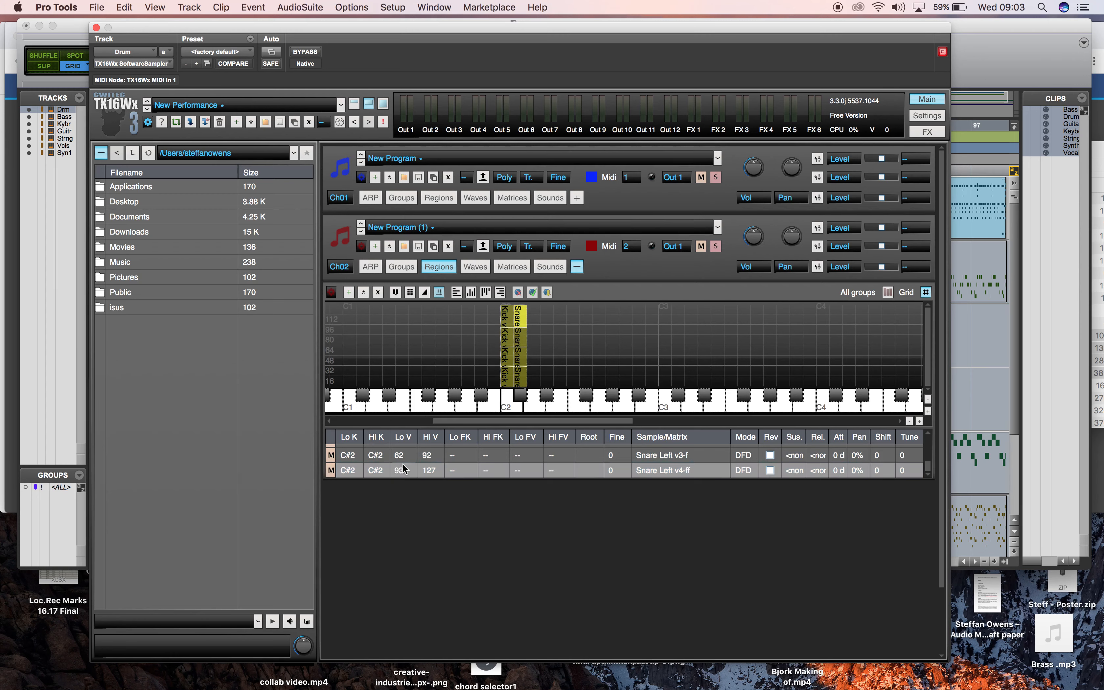
# - Audition the mapped kick and Snare Left samples by playing C2 and C#2 on the sampler's keyboard
pyautogui.click(509, 403)
pyautogui.click(516, 393)
pyautogui.click(515, 405)
pyautogui.click(510, 403)
pyautogui.click(511, 406)
# - Set the Snare Left v1-p region's root key to C#2
pyautogui.scroll(3, 533, 462)
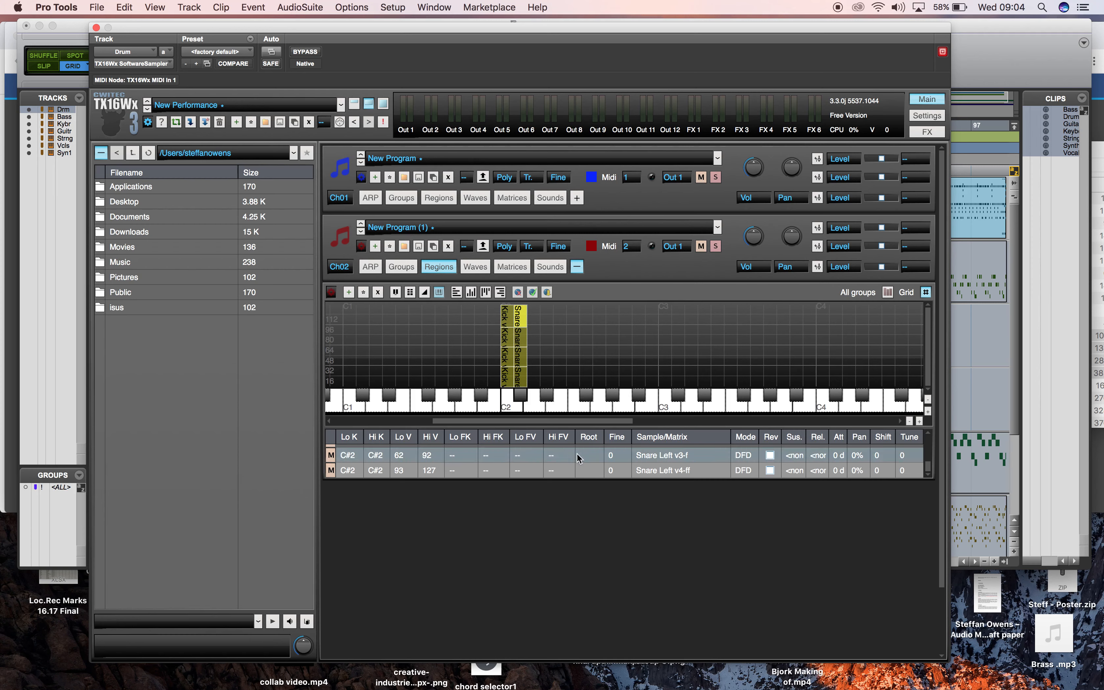
pyautogui.scroll(1, 587, 455)
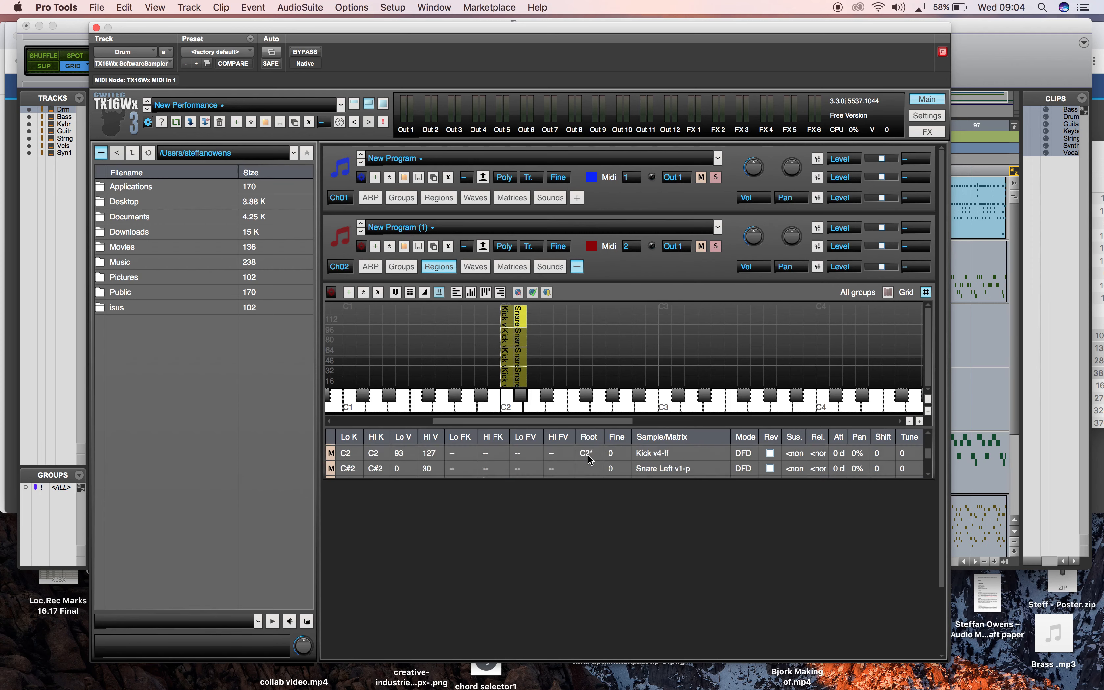
pyautogui.scroll(-1, 588, 453)
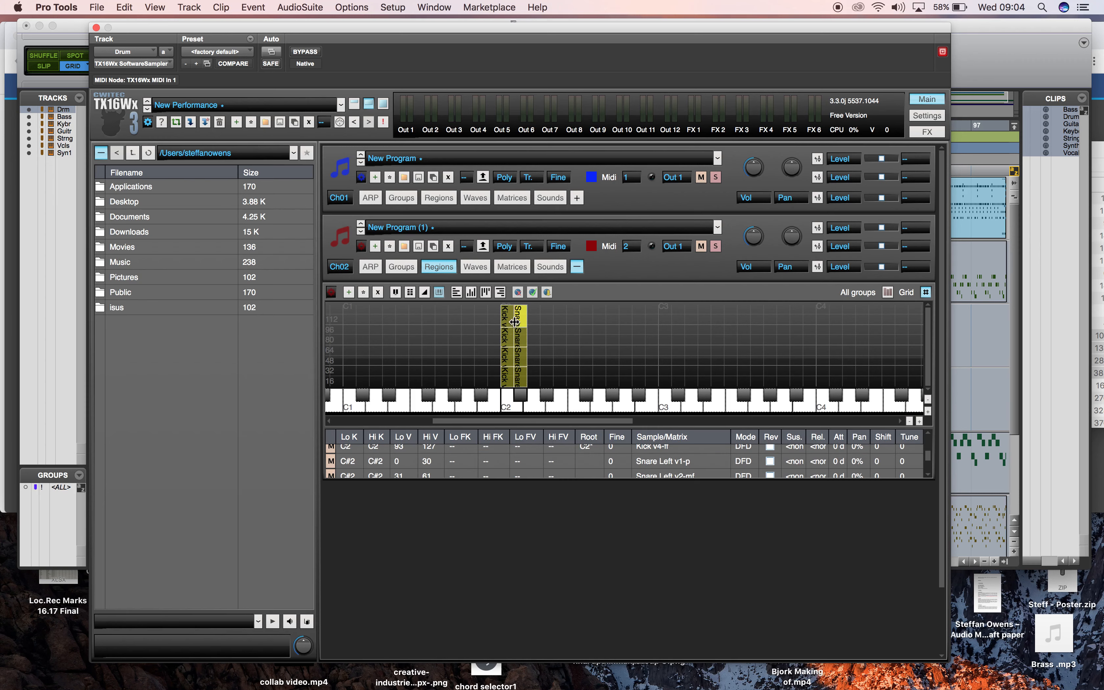
pyautogui.doubleClick(585, 460)
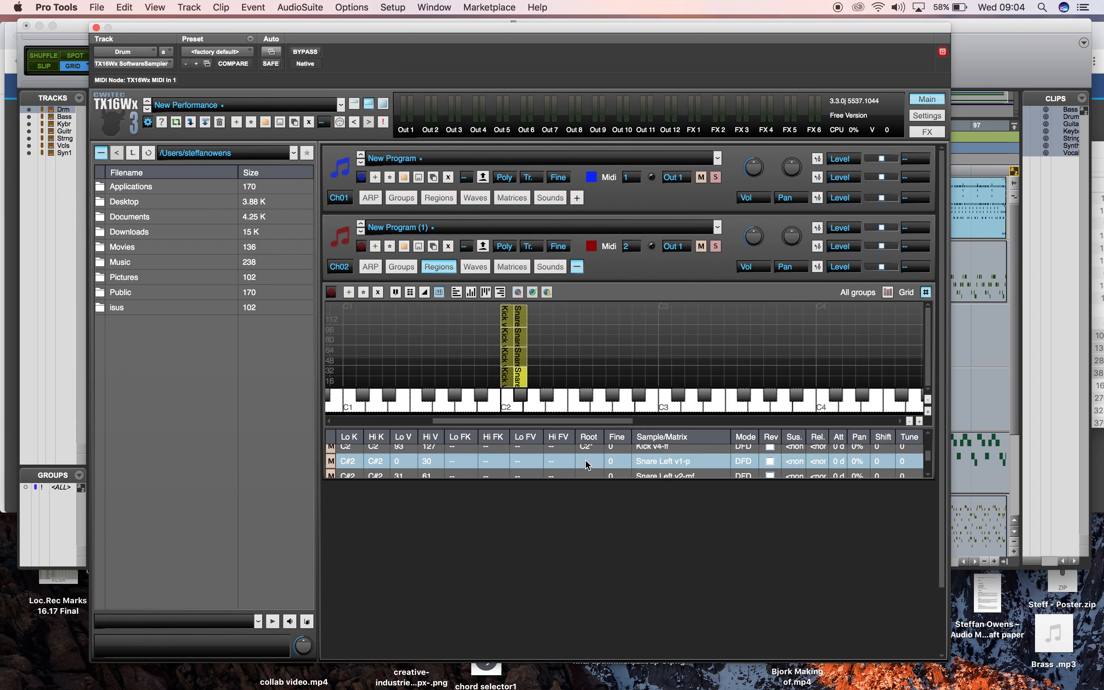
pyautogui.click(520, 394)
pyautogui.click(592, 461)
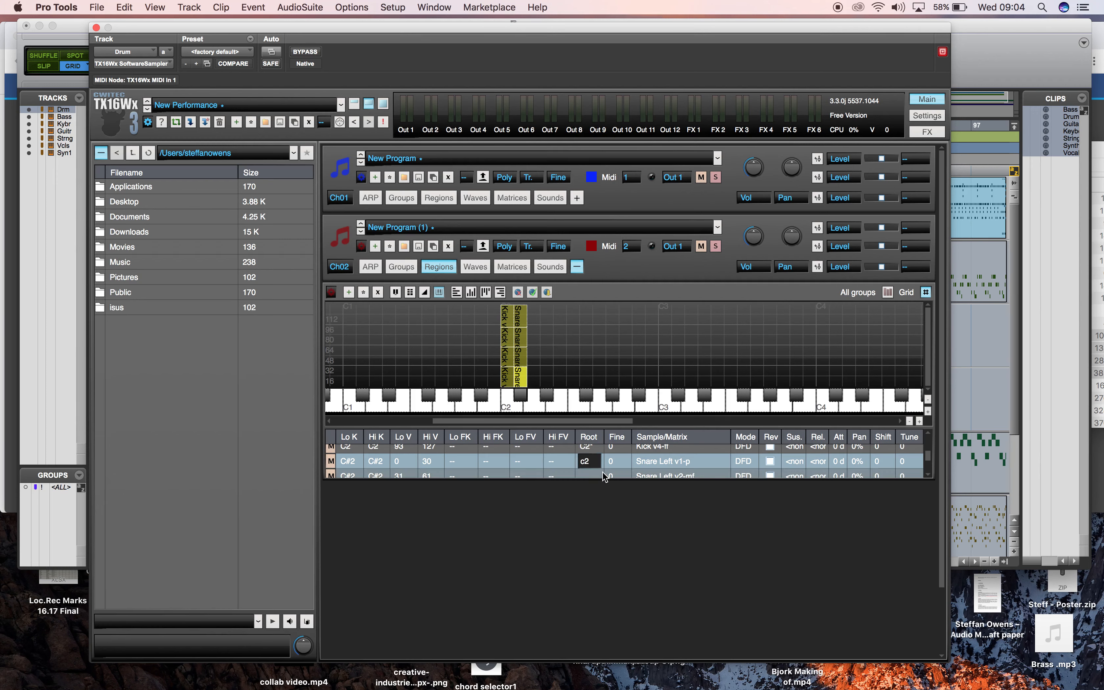
pyautogui.click(576, 473)
pyautogui.click(587, 457)
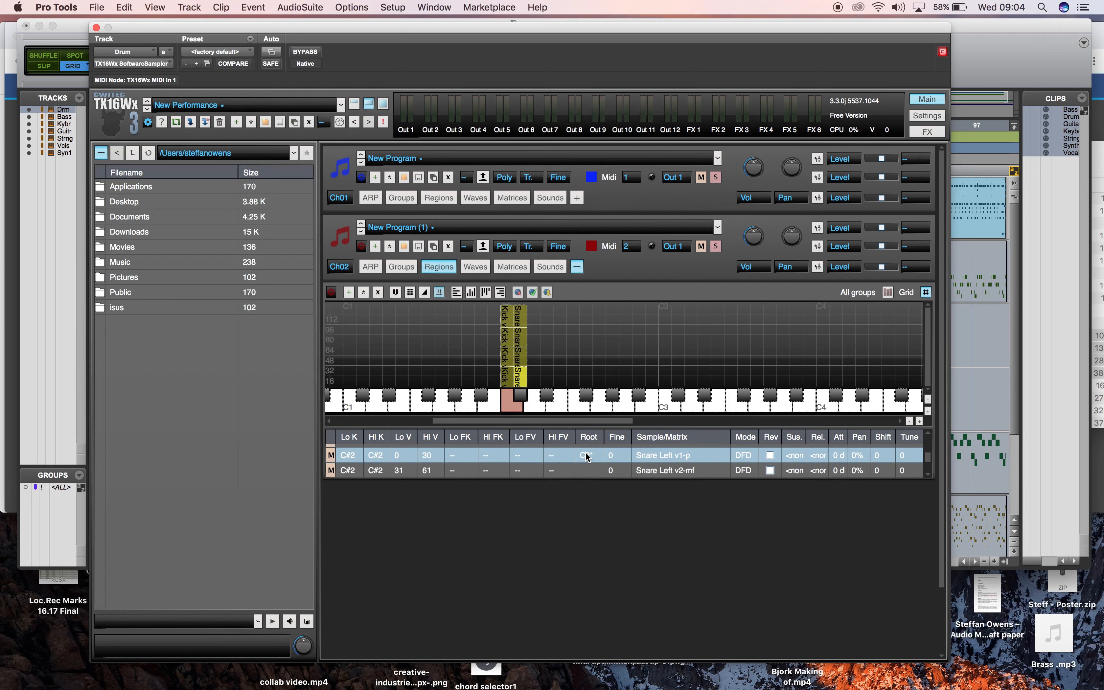
pyautogui.click(587, 456)
pyautogui.scroll(1, 588, 457)
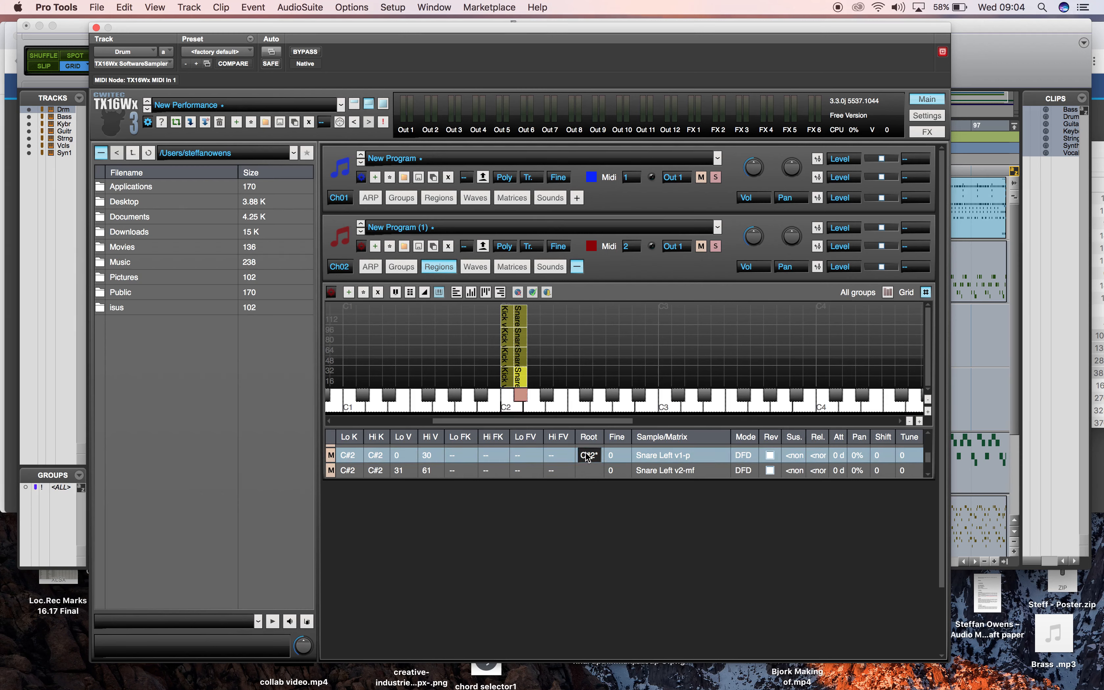
# - Lower the Snare Left v1-p region's root key to C2 and return it to C#2
pyautogui.click(588, 470)
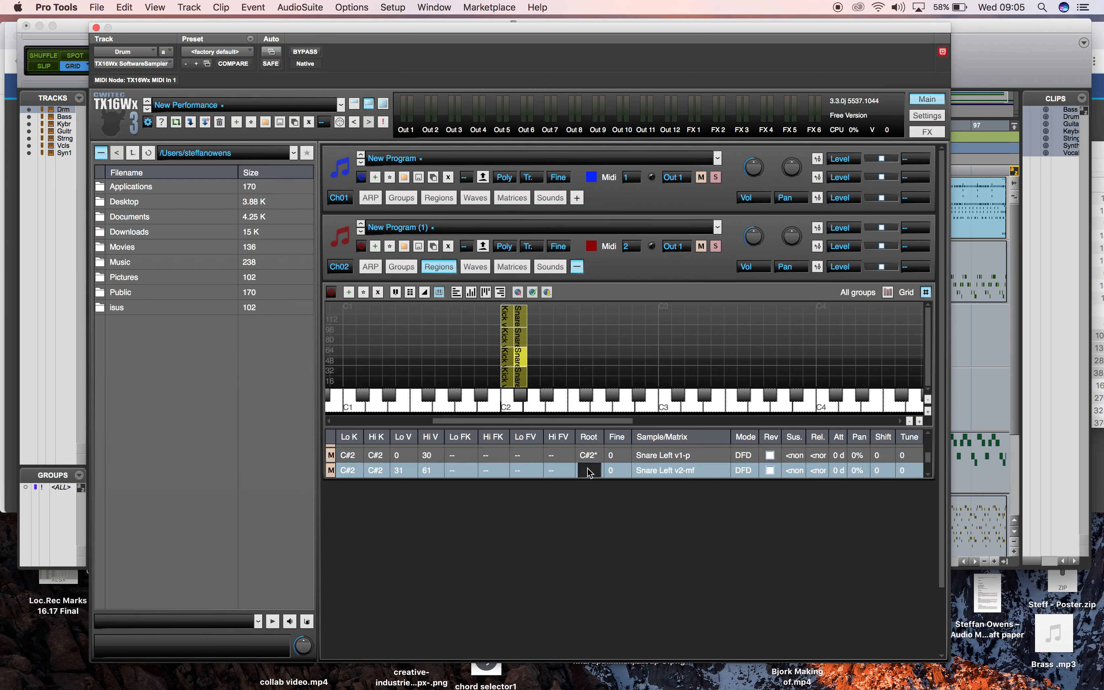
pyautogui.click(592, 457)
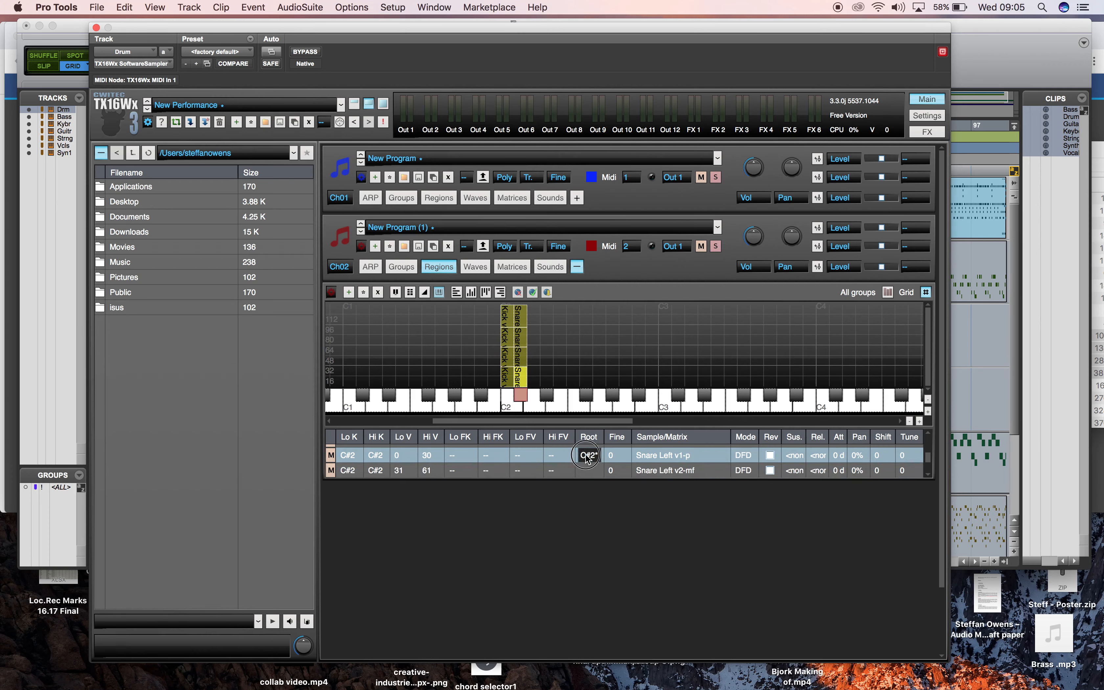
pyautogui.scroll(-1, 586, 455)
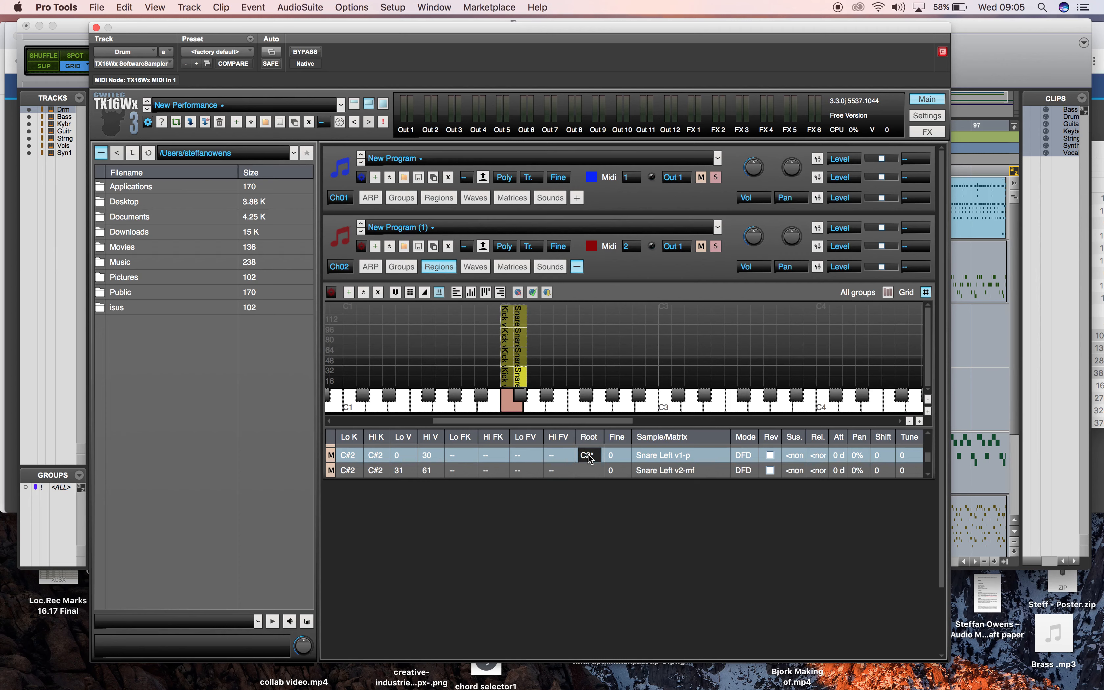
pyautogui.scroll(1, 590, 457)
# - Set the Snare Left v2-mf region's root key to C#2
pyautogui.click(590, 470)
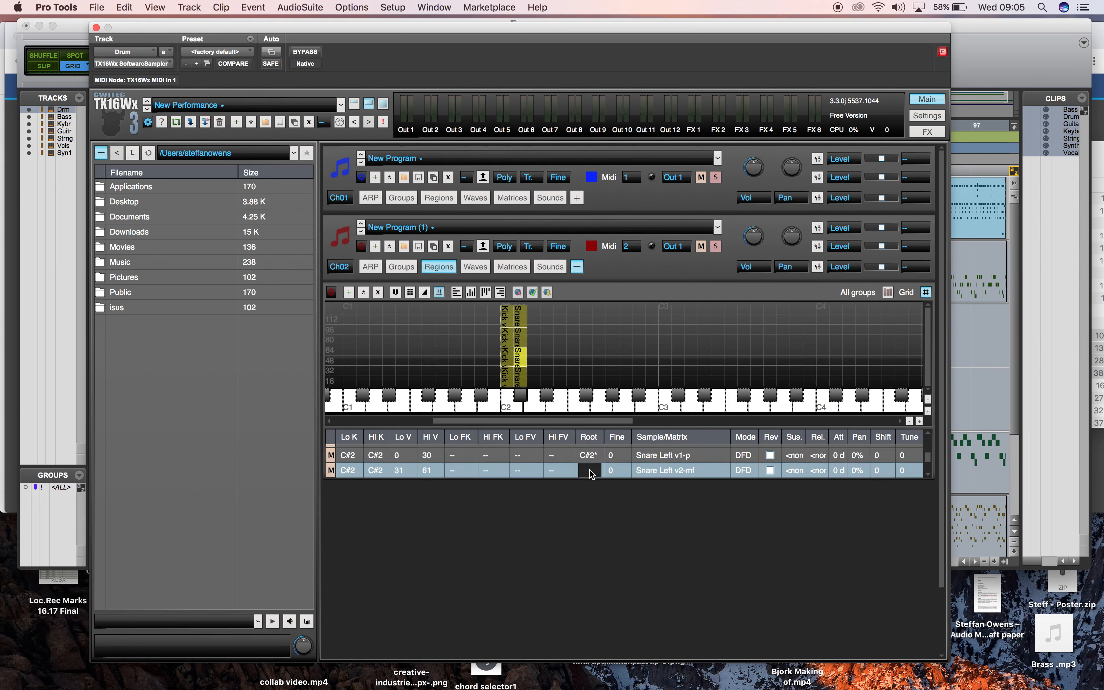
pyautogui.write('c2')
pyautogui.press('Return')
pyautogui.click(590, 469)
pyautogui.scroll(1, 590, 469)
pyautogui.scroll(-5, 593, 474)
pyautogui.scroll(3, 593, 473)
pyautogui.scroll(2, 593, 474)
pyautogui.click(595, 449)
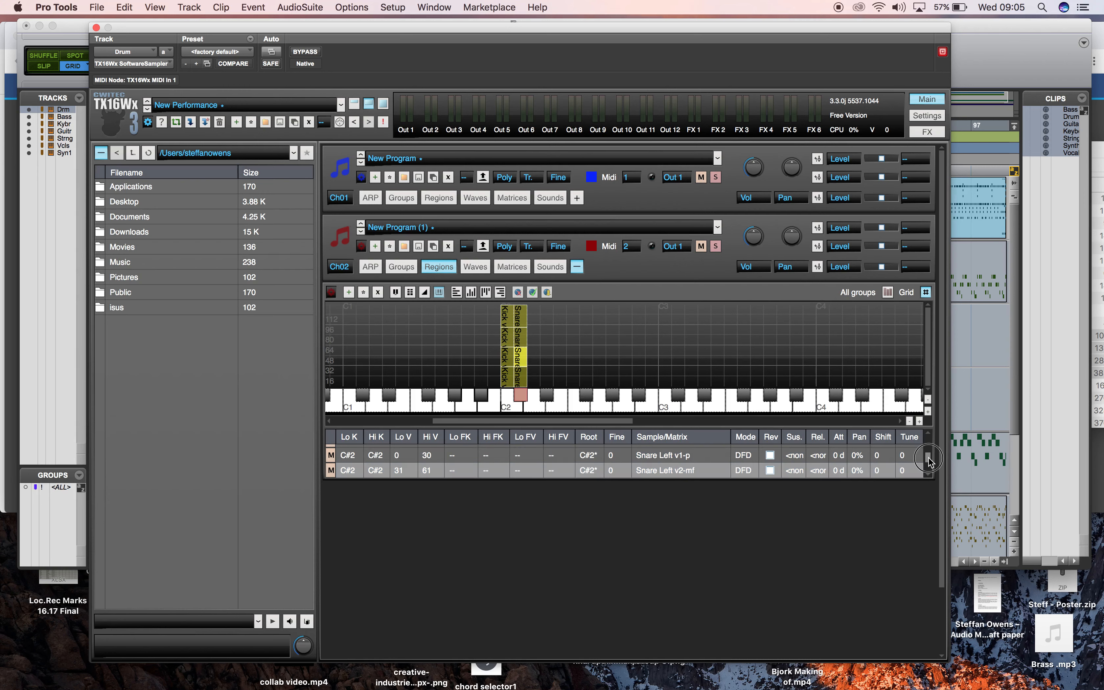
# - Set the root keys of the Snare Left v3-f and v4-ff regions to C#2
pyautogui.moveTo(928, 457); pyautogui.dragTo(928, 465)
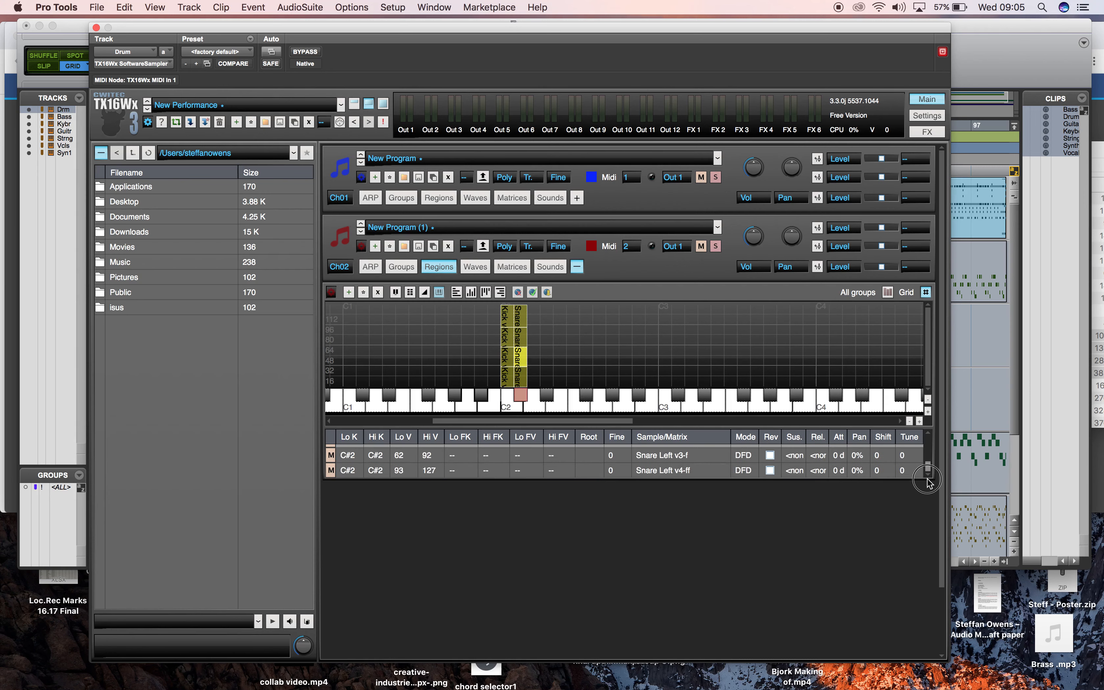
pyautogui.click(587, 456)
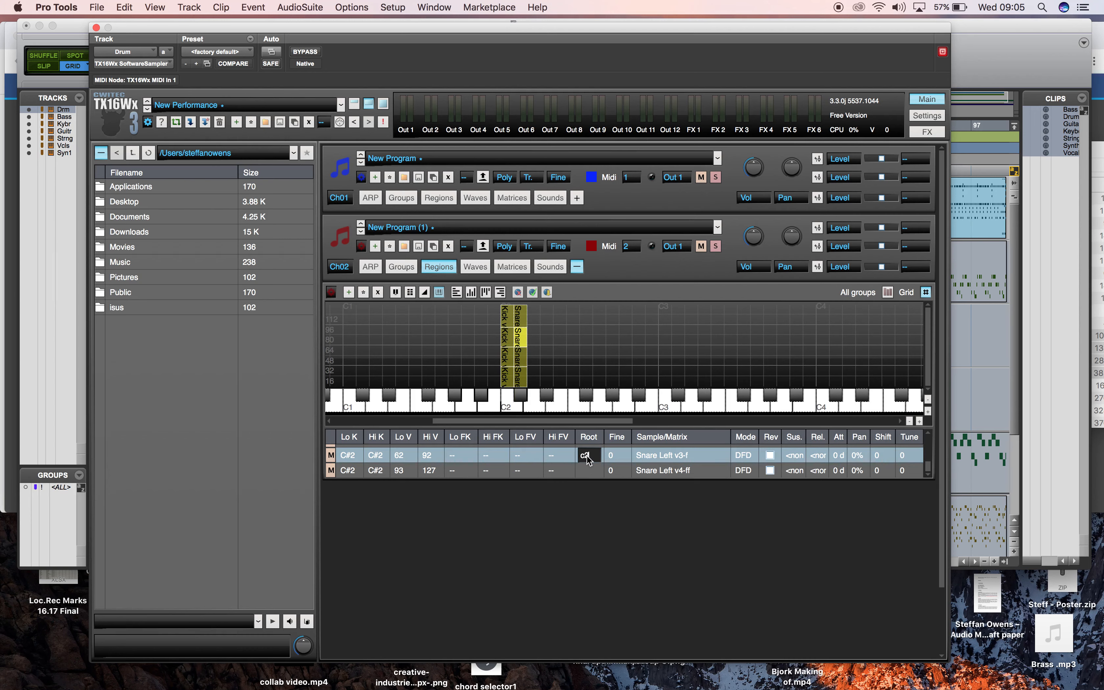
pyautogui.press('Return')
pyautogui.click(593, 470)
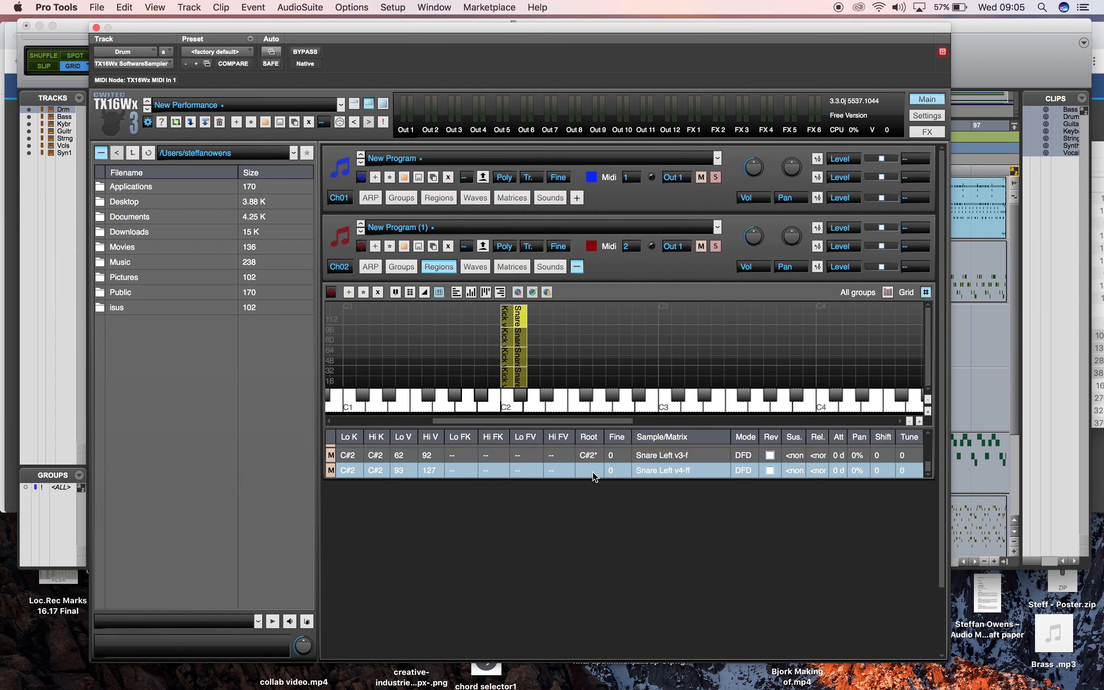
pyautogui.click(588, 470)
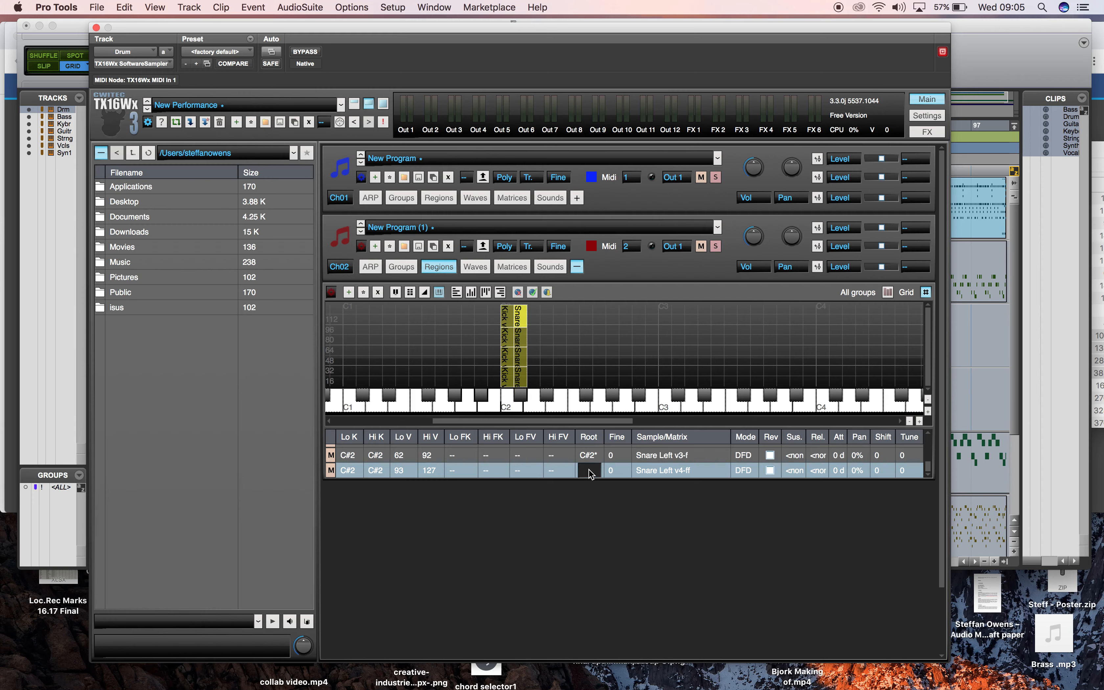
pyautogui.press('Return')
pyautogui.scroll(1, 591, 474)
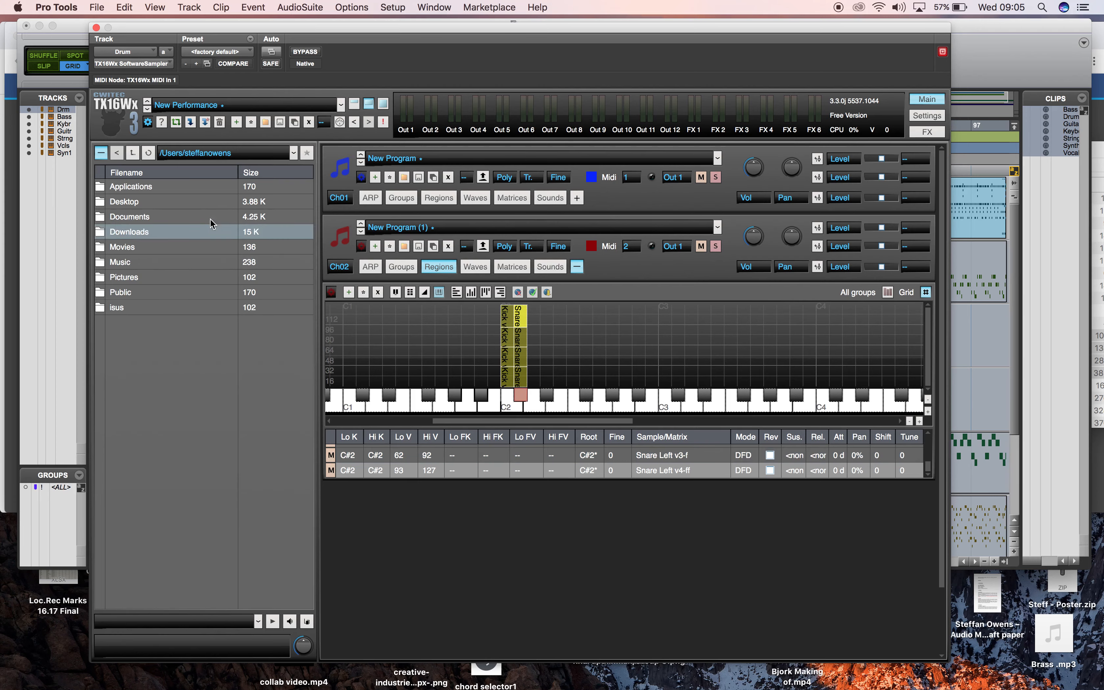
# - Close the sampler window and the Sampling test session
pyautogui.click(96, 28)
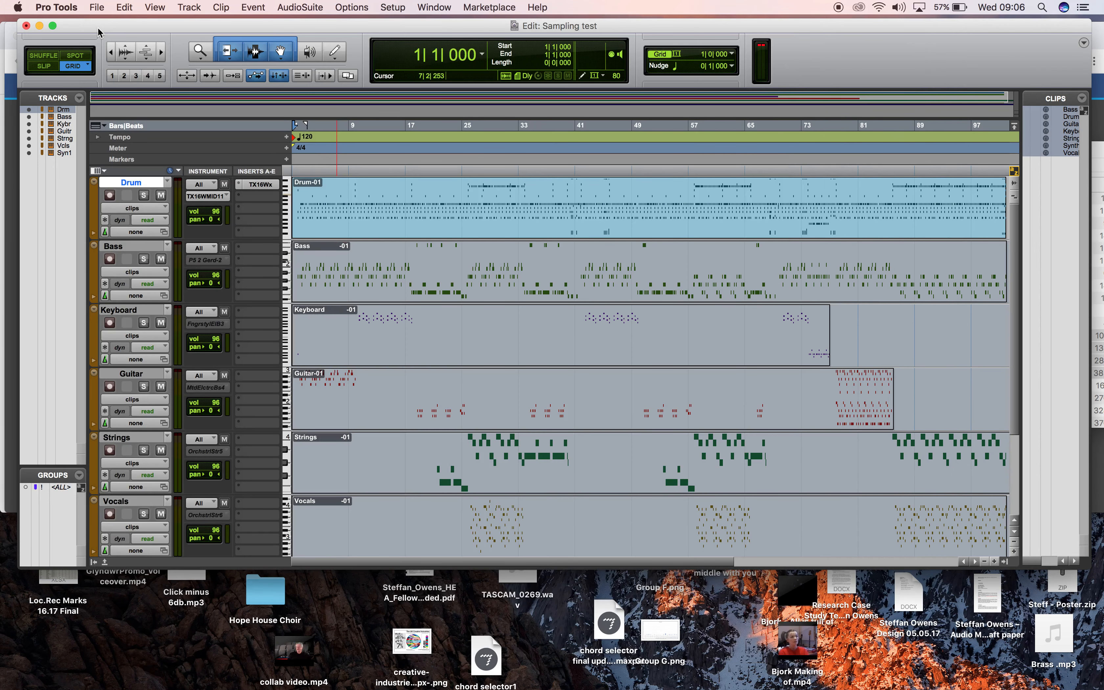
pyautogui.click(26, 26)
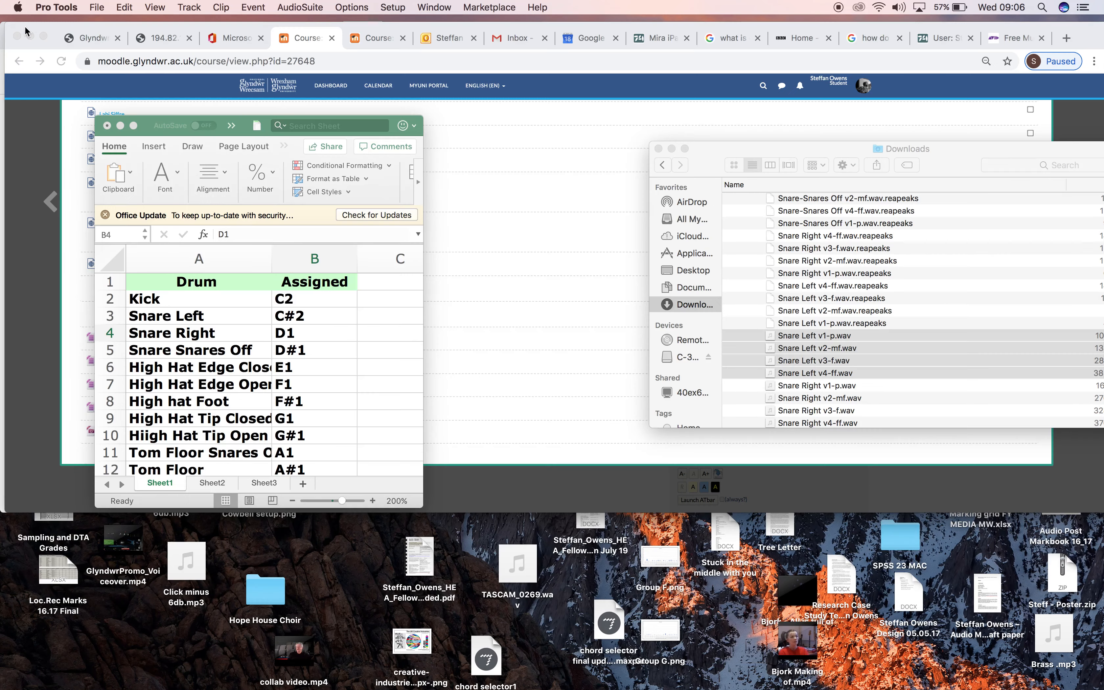
pyautogui.click(97, 8)
pyautogui.click(114, 72)
# - Open the recent session Sampling Demo
pyautogui.click(101, 9)
pyautogui.moveTo(109, 61)
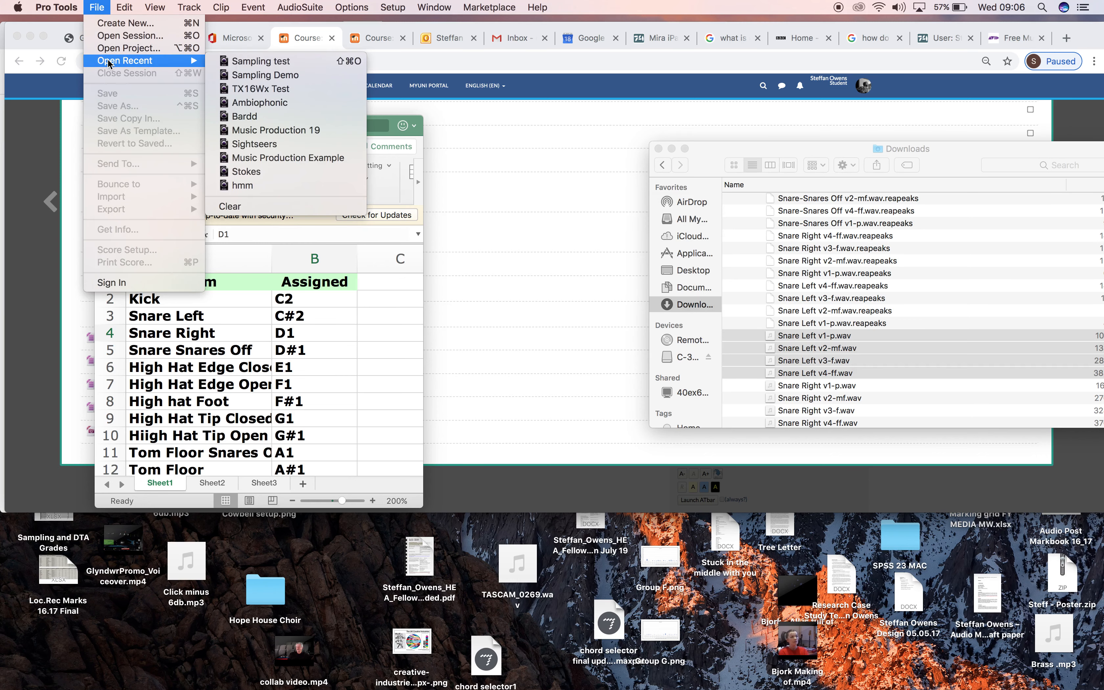
pyautogui.click(262, 74)
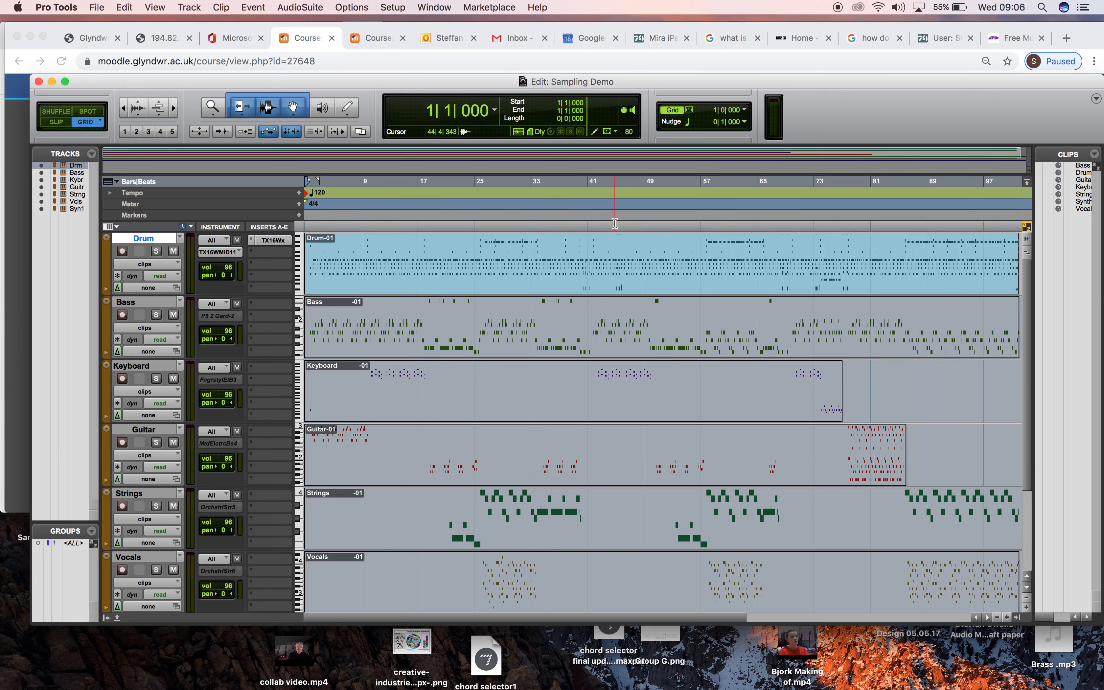
# - Open the TX16Wx sampler on the Drum track and enlarge the region map around the mapped drum regions
pyautogui.click(269, 247)
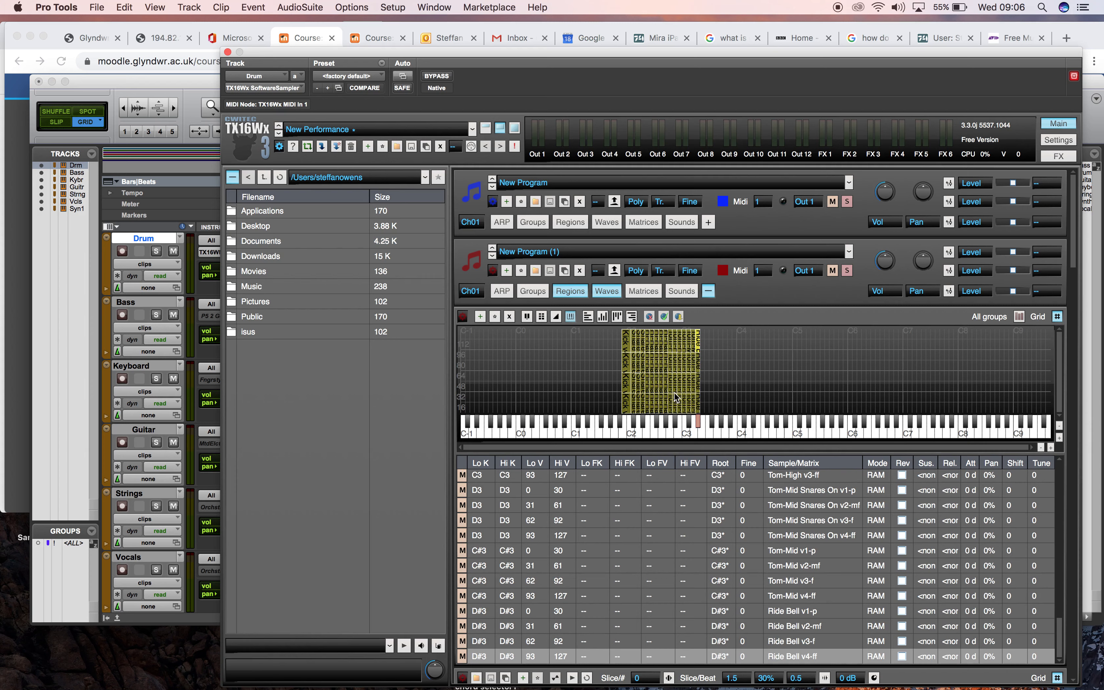
pyautogui.click(1060, 438)
pyautogui.click(1059, 426)
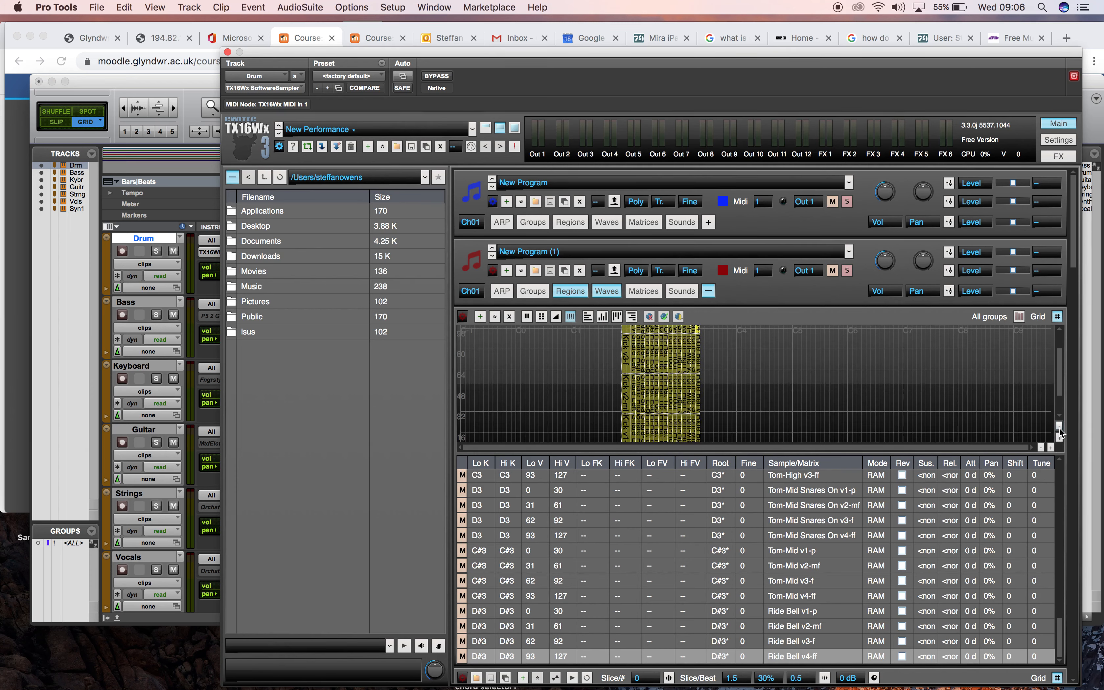
pyautogui.click(1051, 447)
pyautogui.click(1051, 447)
pyautogui.click(1051, 447)
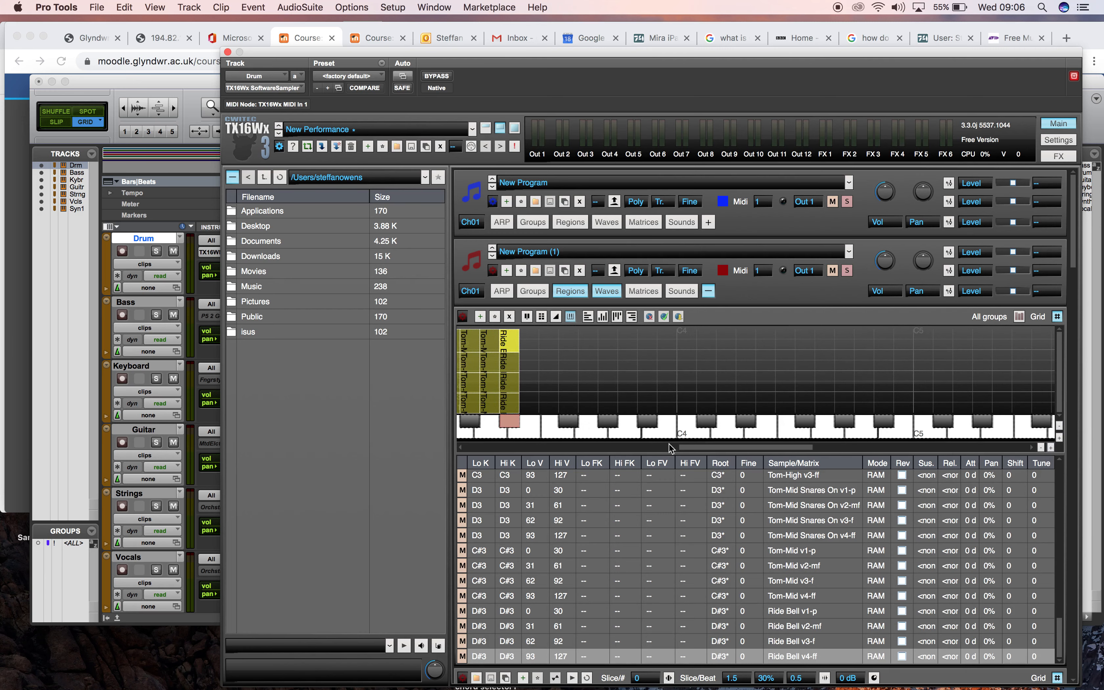
pyautogui.moveTo(706, 449); pyautogui.dragTo(627, 452)
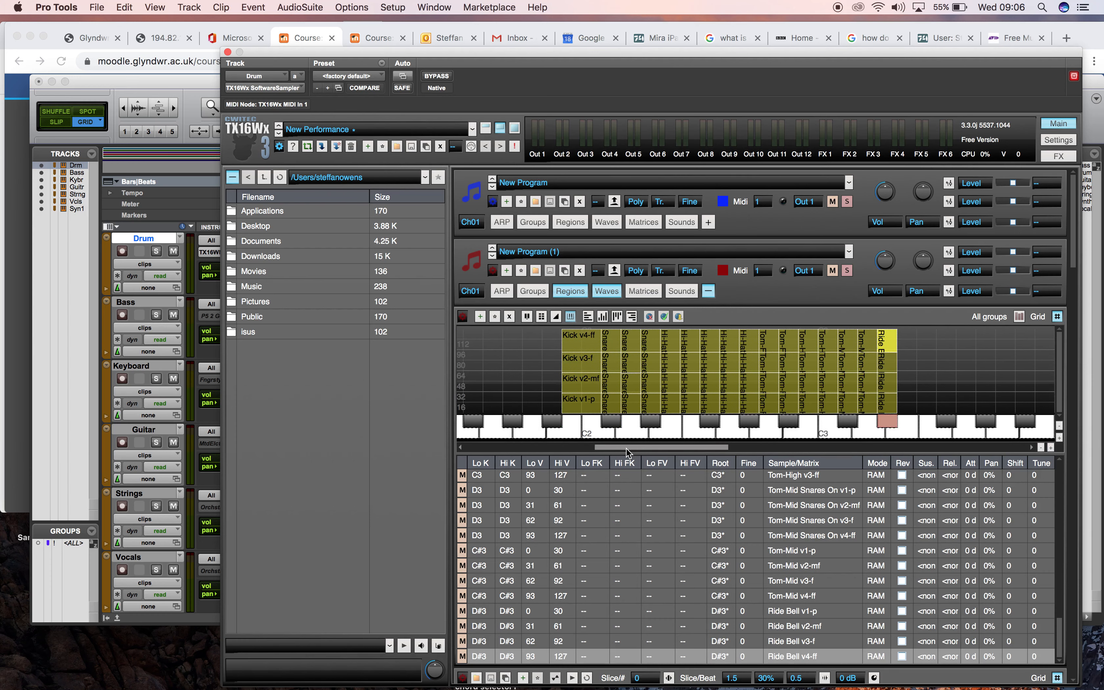
# - Switch to the drum chart in Excel and check the notes assigned to the last drums in the list
pyautogui.press('super+Tab')
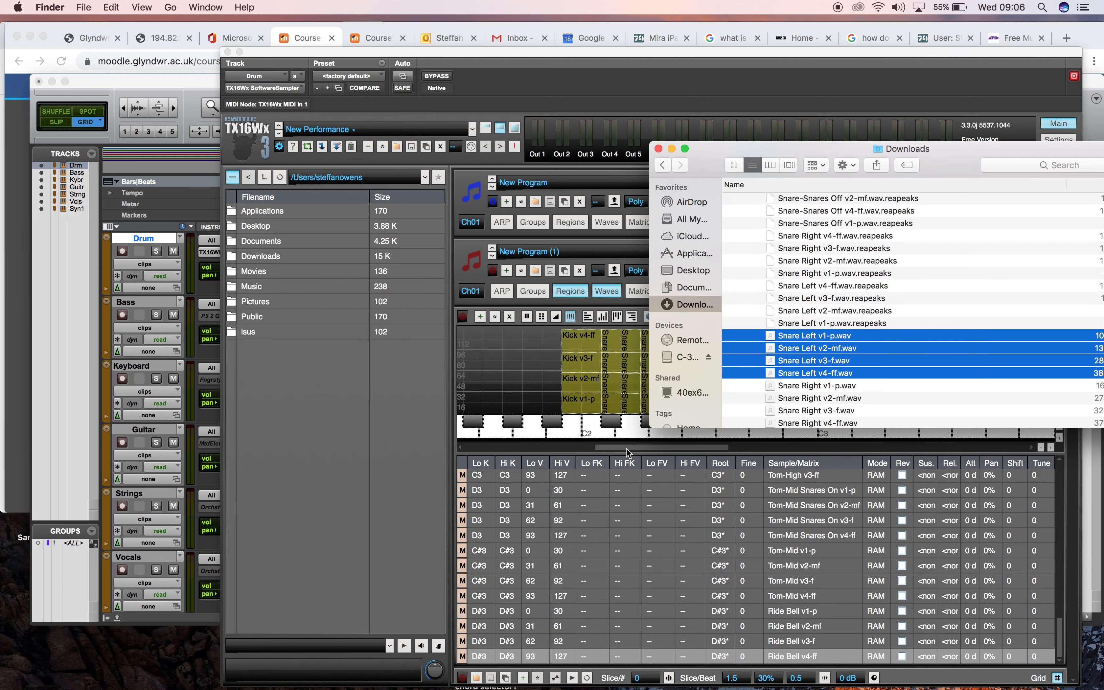
pyautogui.scroll(5, 768, 274)
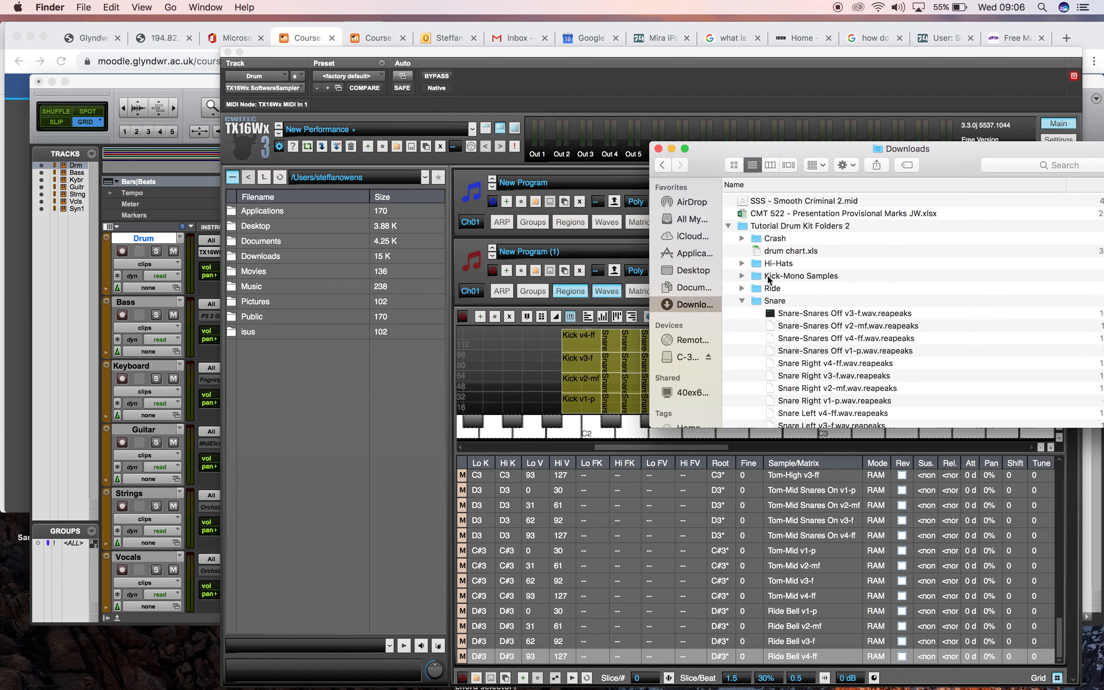
pyautogui.click(728, 225)
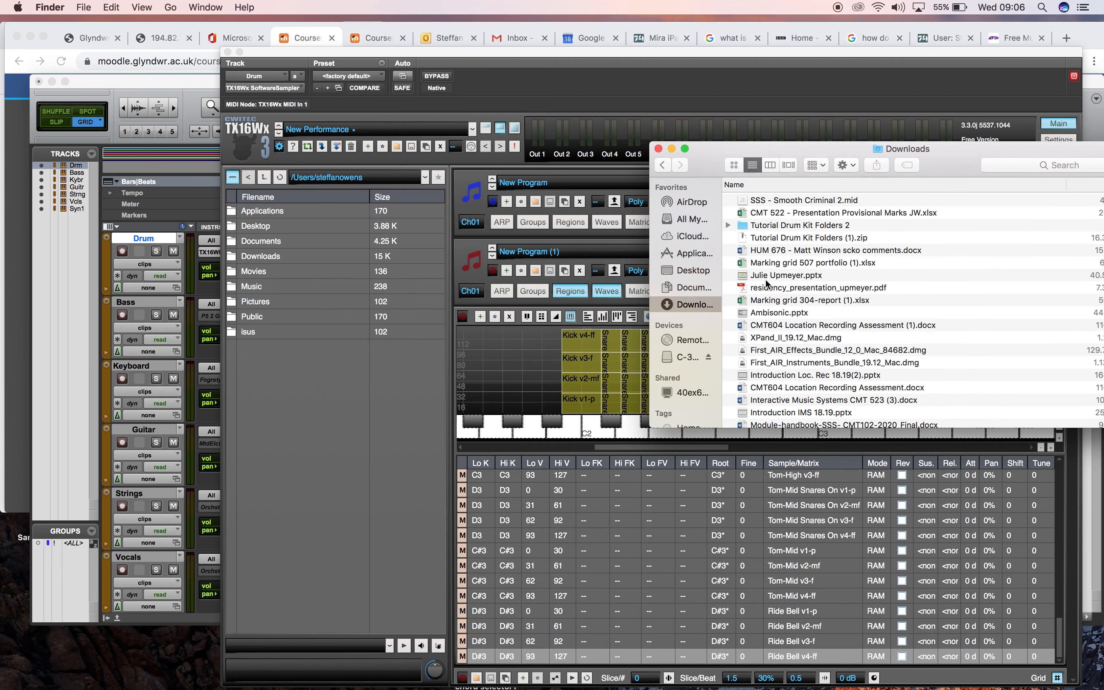
pyautogui.press('super+Tab')
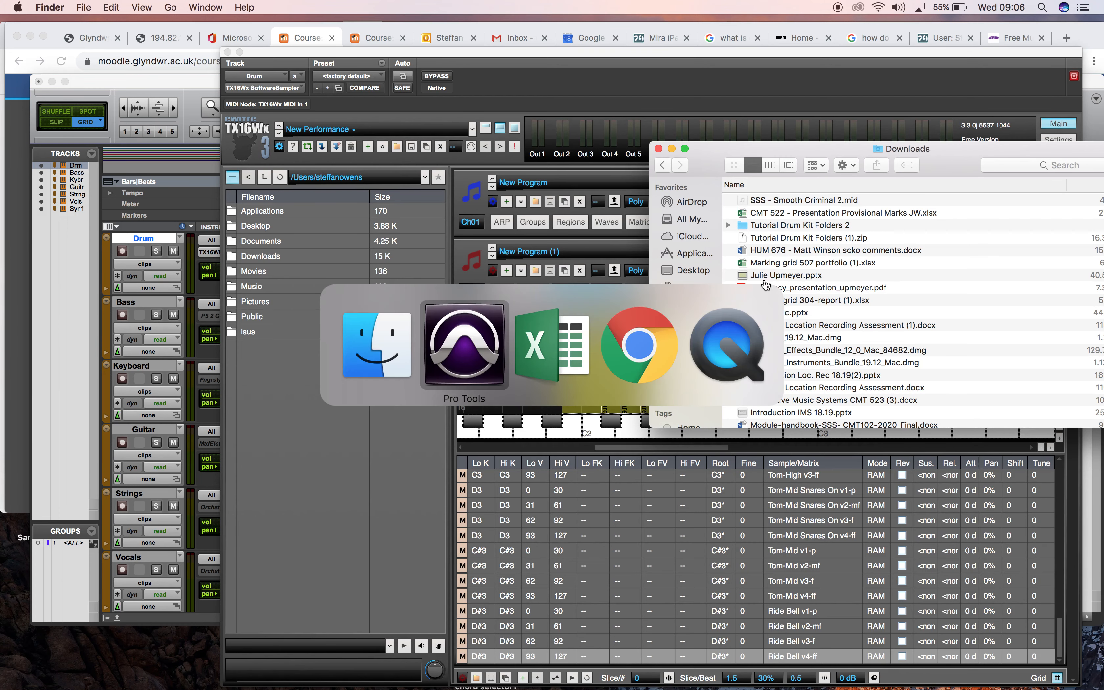
pyautogui.press('super+Tab')
pyautogui.press('super+Tab')
pyautogui.press('super+Tab')
pyautogui.press('super+Tab')
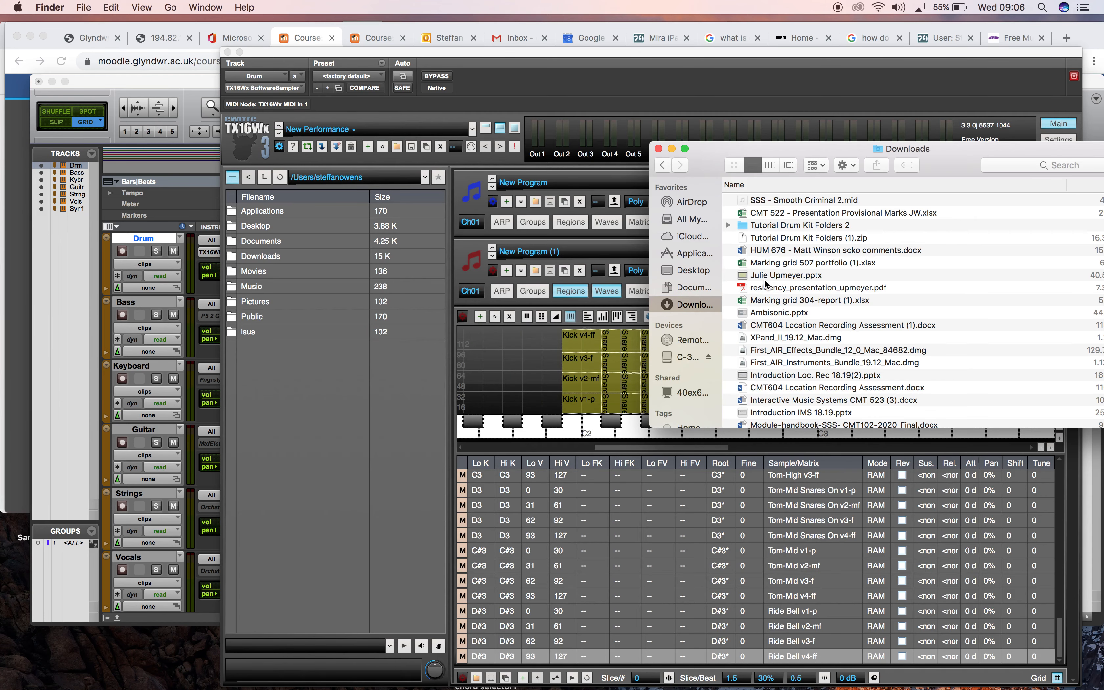
pyautogui.press('super+Tab')
pyautogui.press('super+Tab')
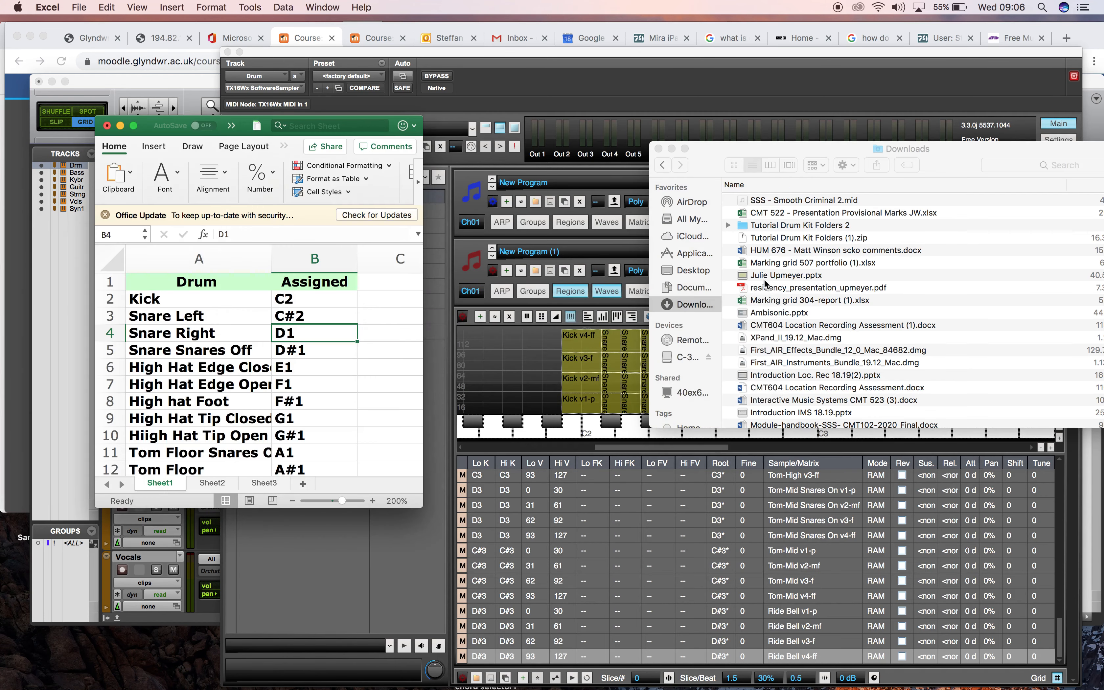
pyautogui.scroll(-5, 260, 418)
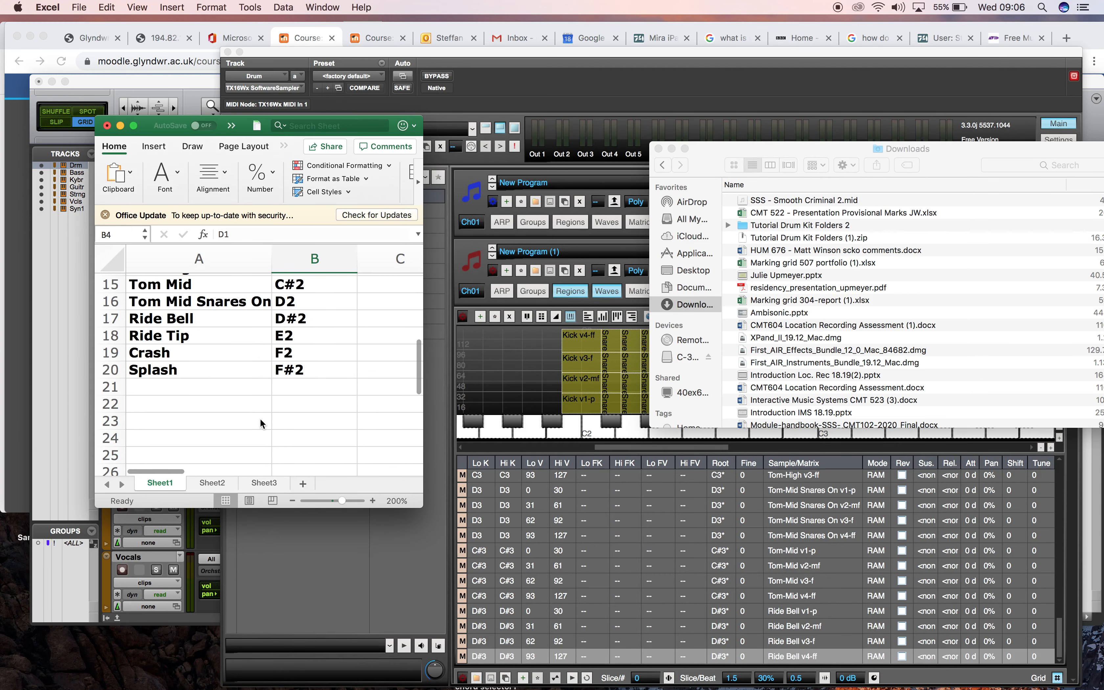
# - Compare the drum chart with the position of the Ride Bell regions on the sampler's keyboard in Pro Tools
pyautogui.press('super+Tab')
pyautogui.press('super+Tab')
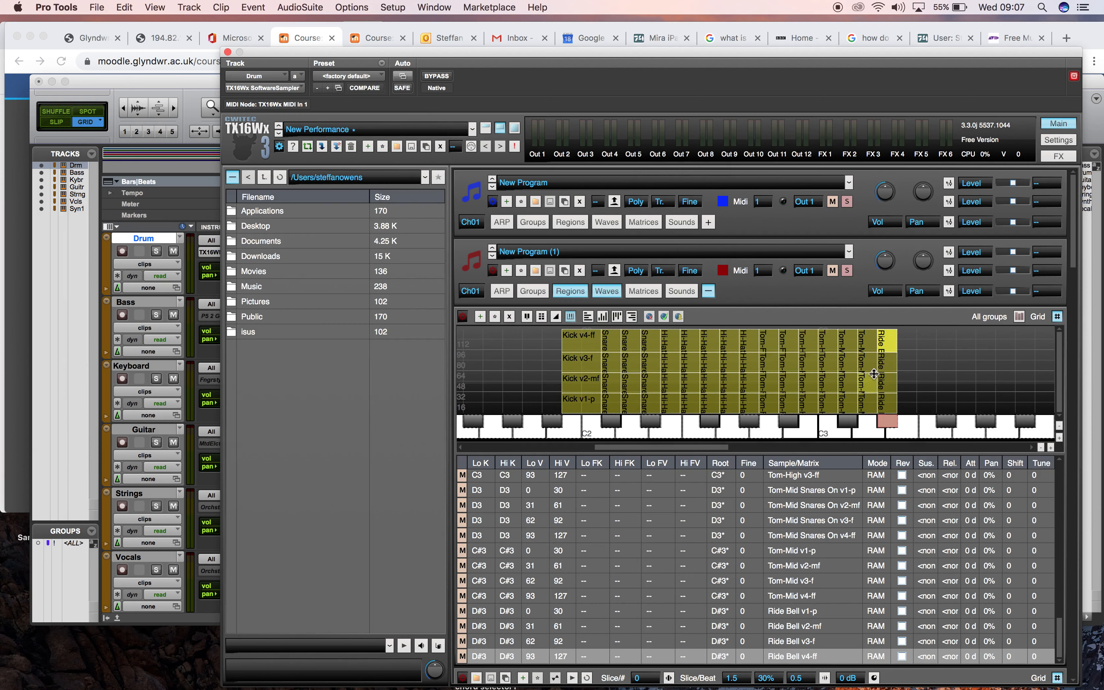
pyautogui.click(887, 362)
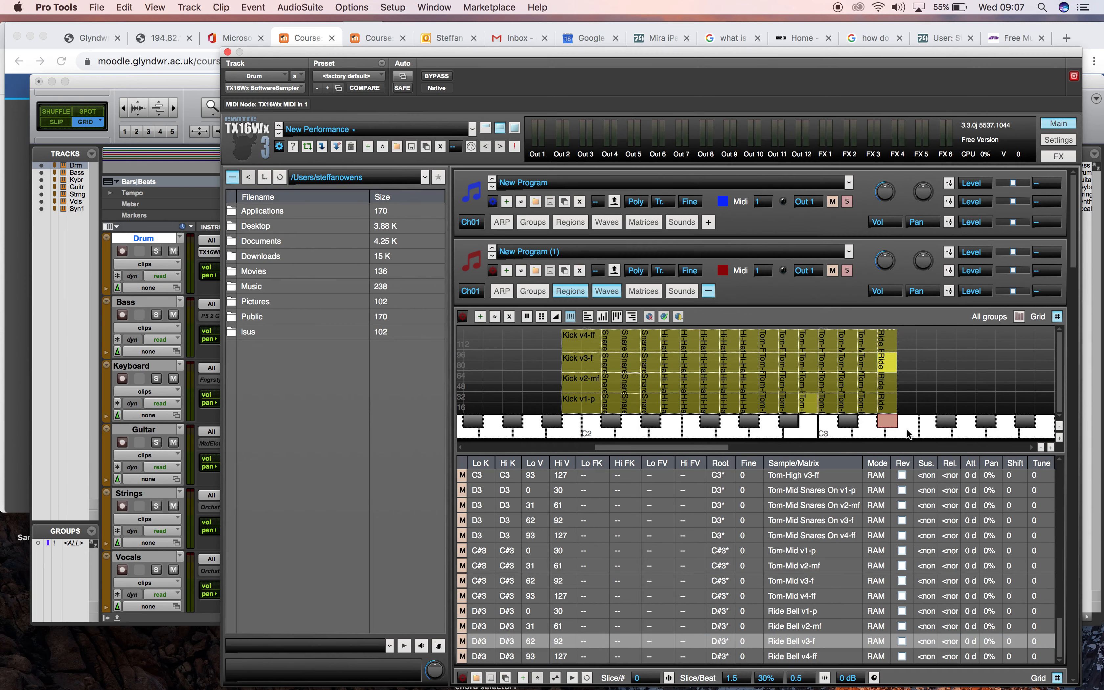
pyautogui.press('super+Tab')
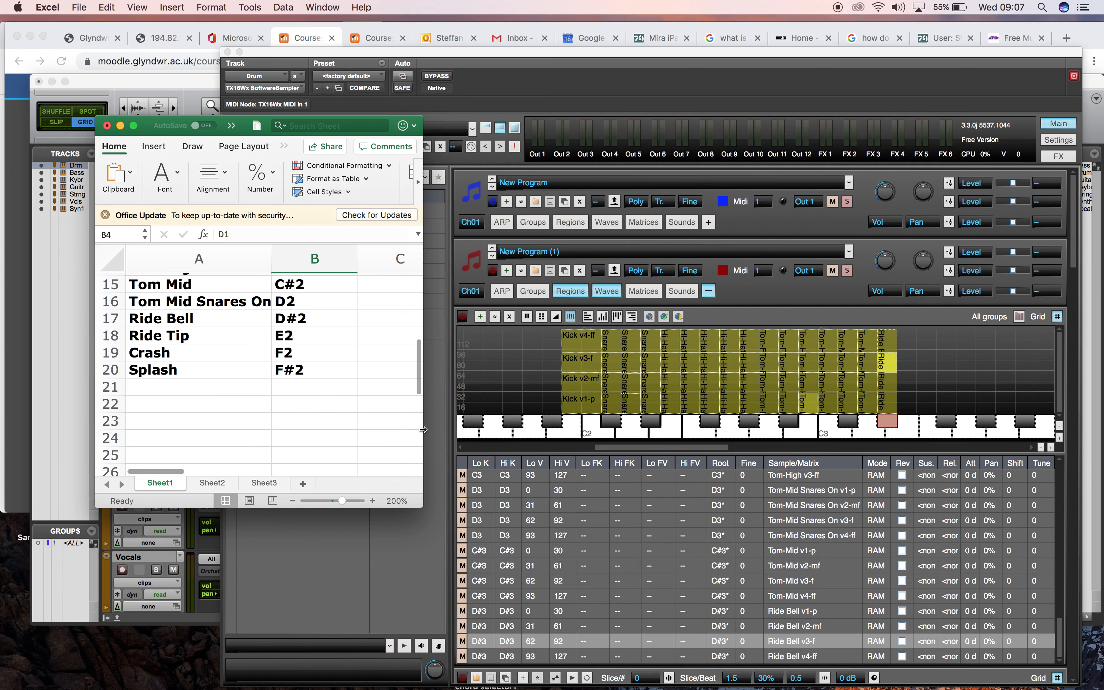
# - Switch to Finder and load the four Ride Tip samples, v1-p to v4-ff, from the Ride folder into the sampler starting at E3
pyautogui.press('super+Tab')
pyautogui.press('super+Tab')
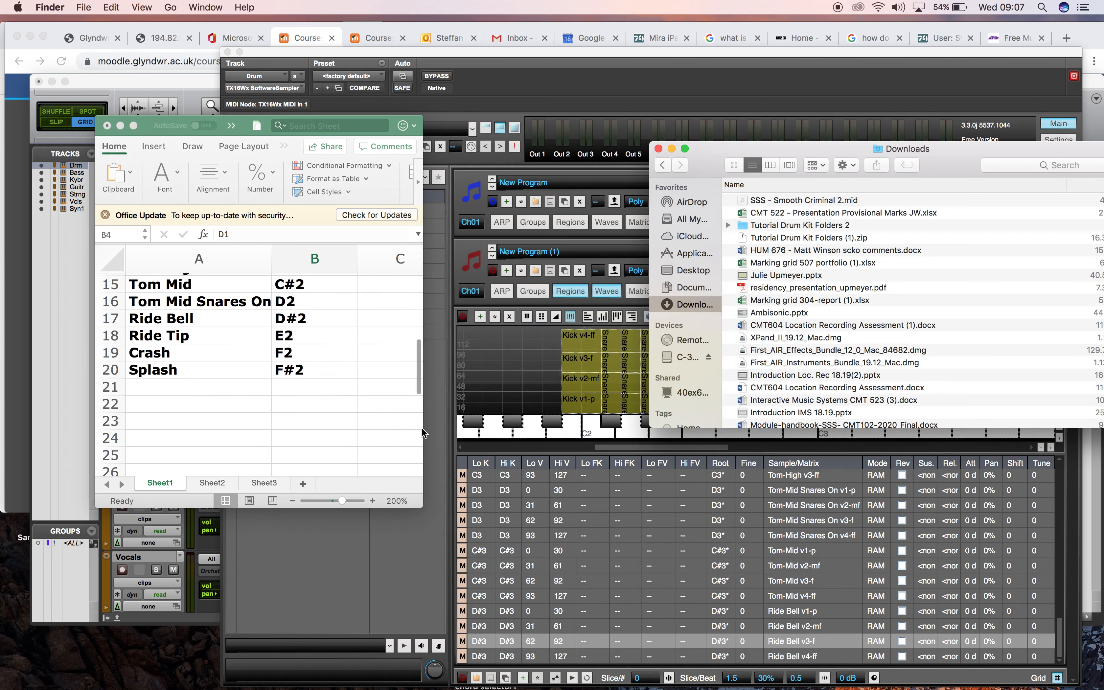
pyautogui.click(727, 225)
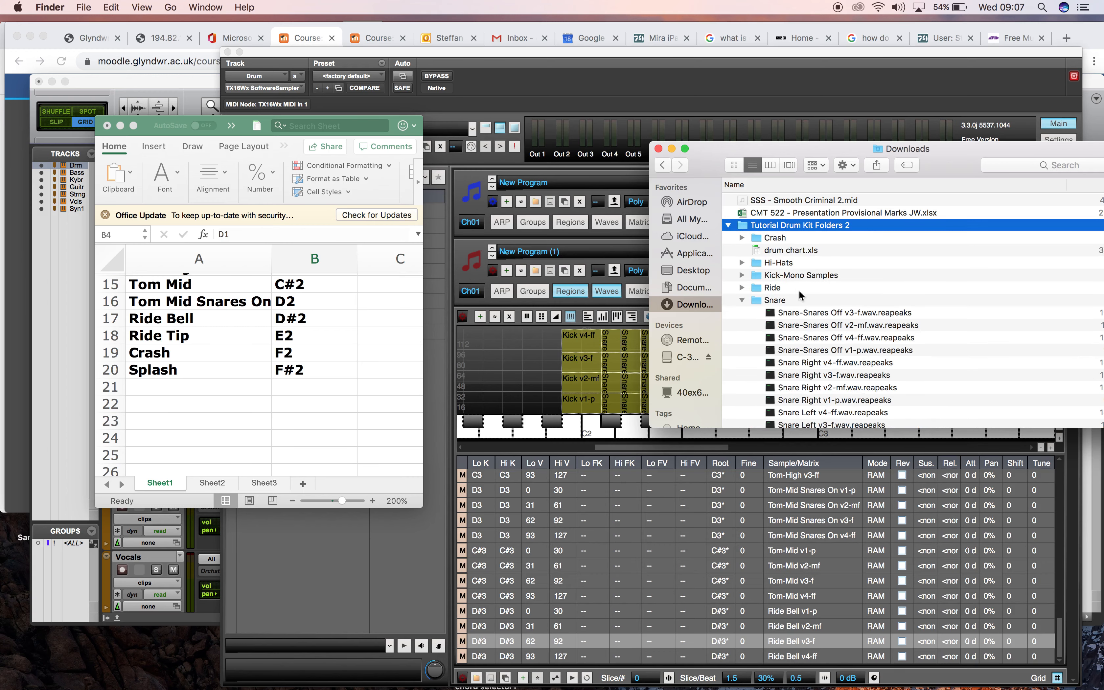
pyautogui.click(742, 301)
pyautogui.click(741, 288)
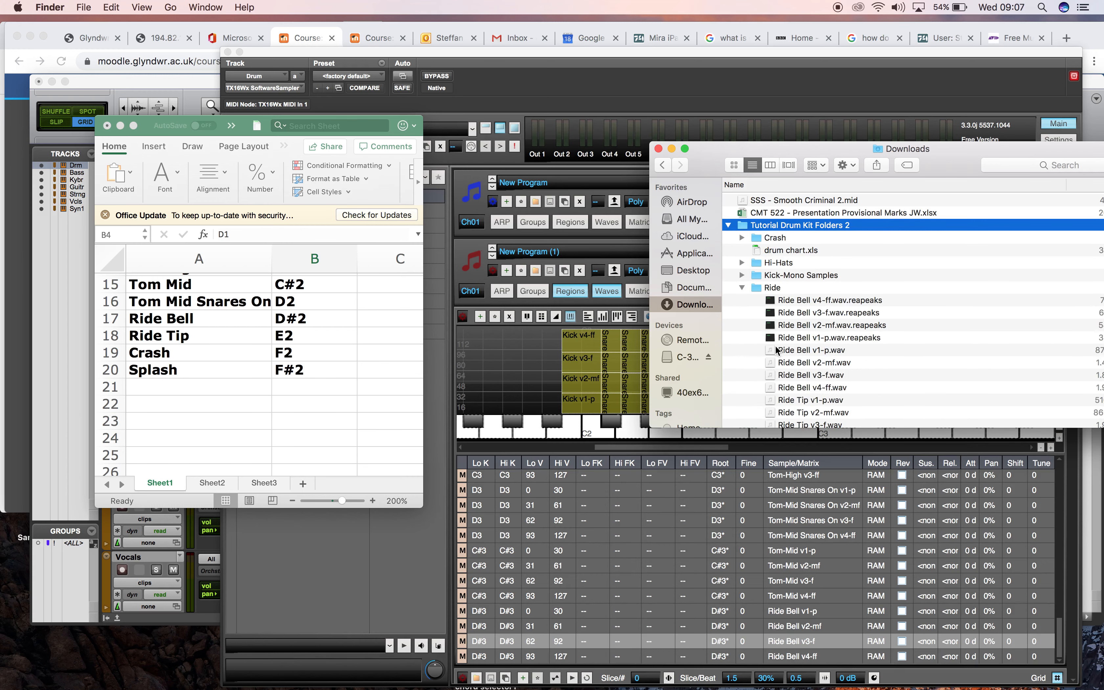
pyautogui.scroll(-3, 777, 350)
pyautogui.click(792, 340)
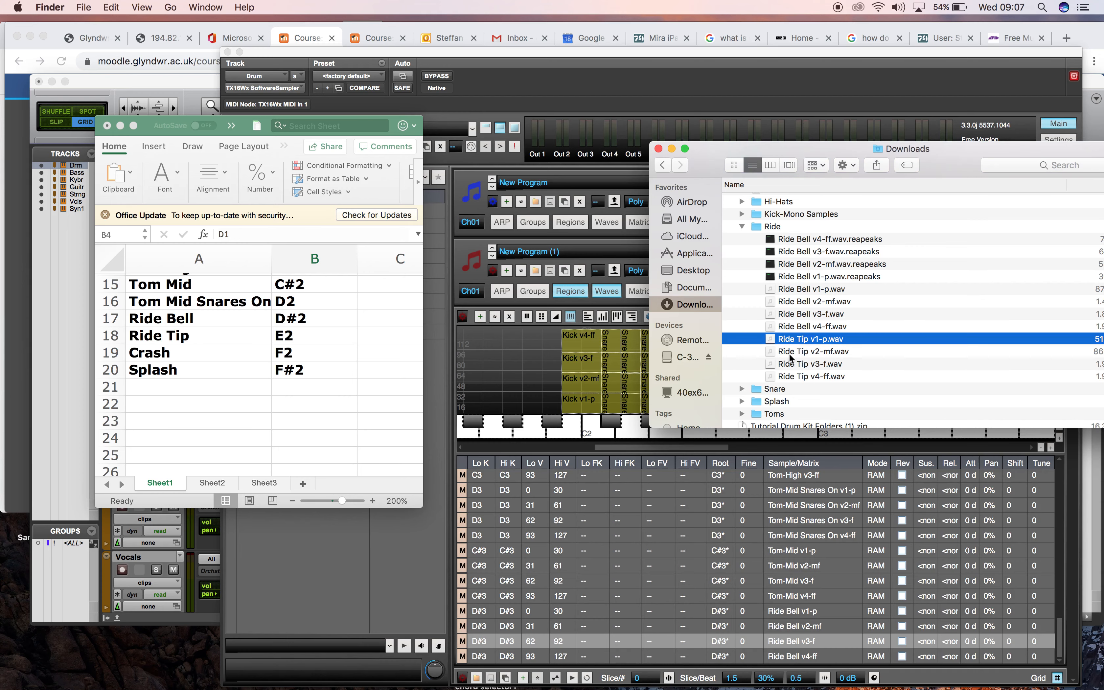
pyautogui.keyDown('shift'); pyautogui.click(790, 377); pyautogui.keyUp('shift')
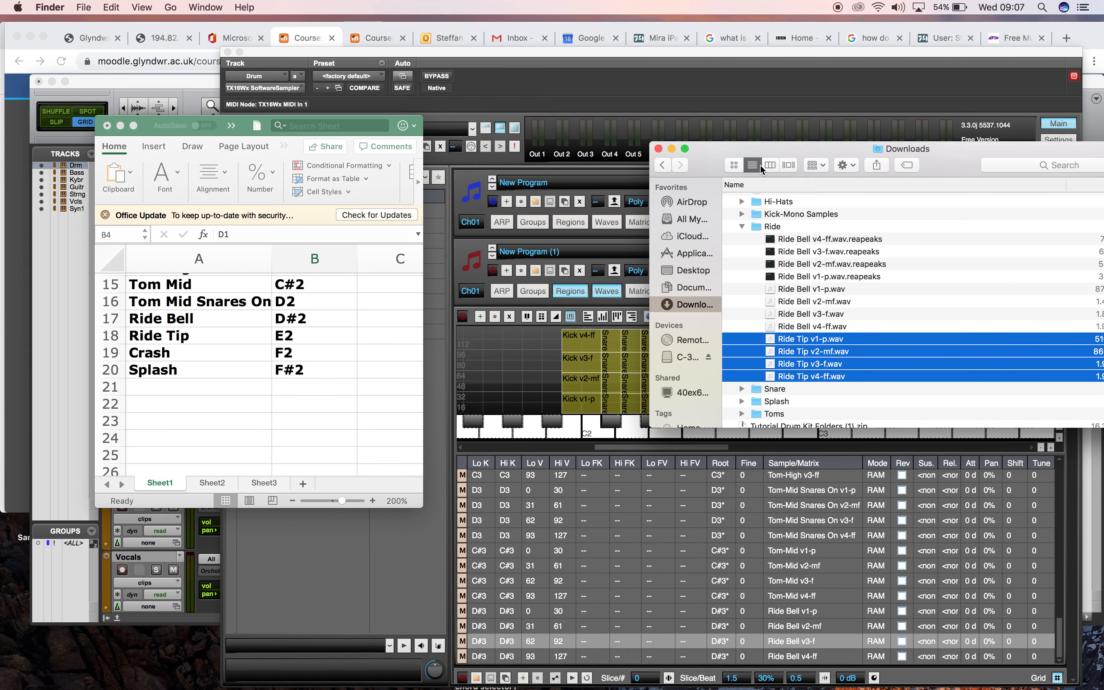
pyautogui.moveTo(706, 164); pyautogui.dragTo(516, 454)
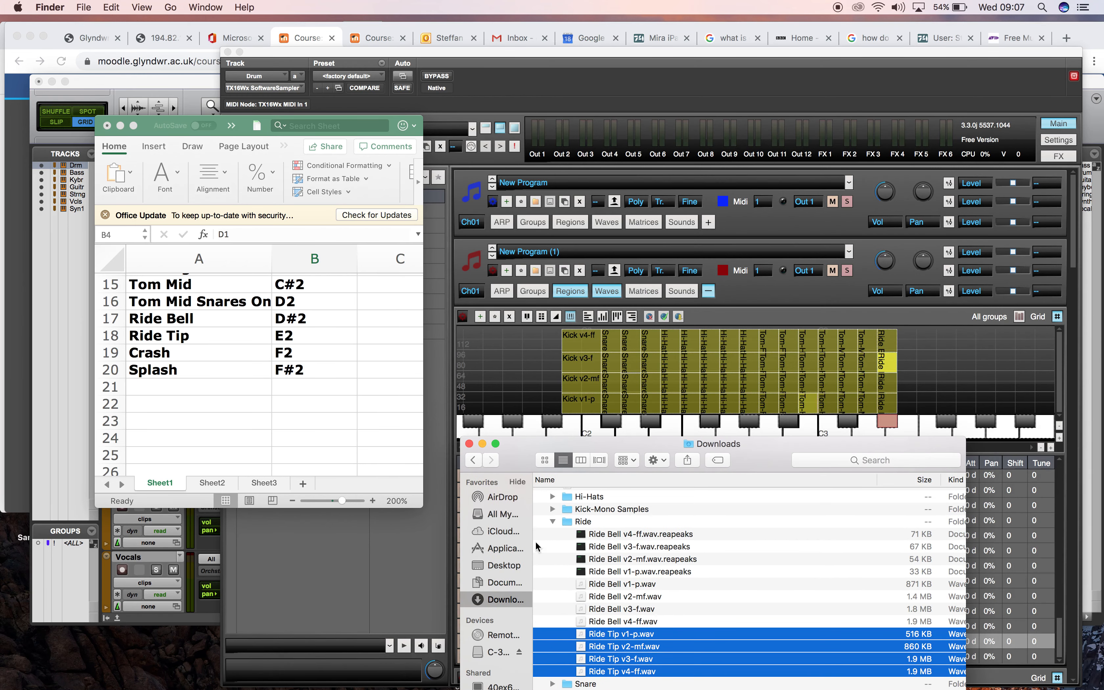
pyautogui.moveTo(611, 636); pyautogui.dragTo(919, 371)
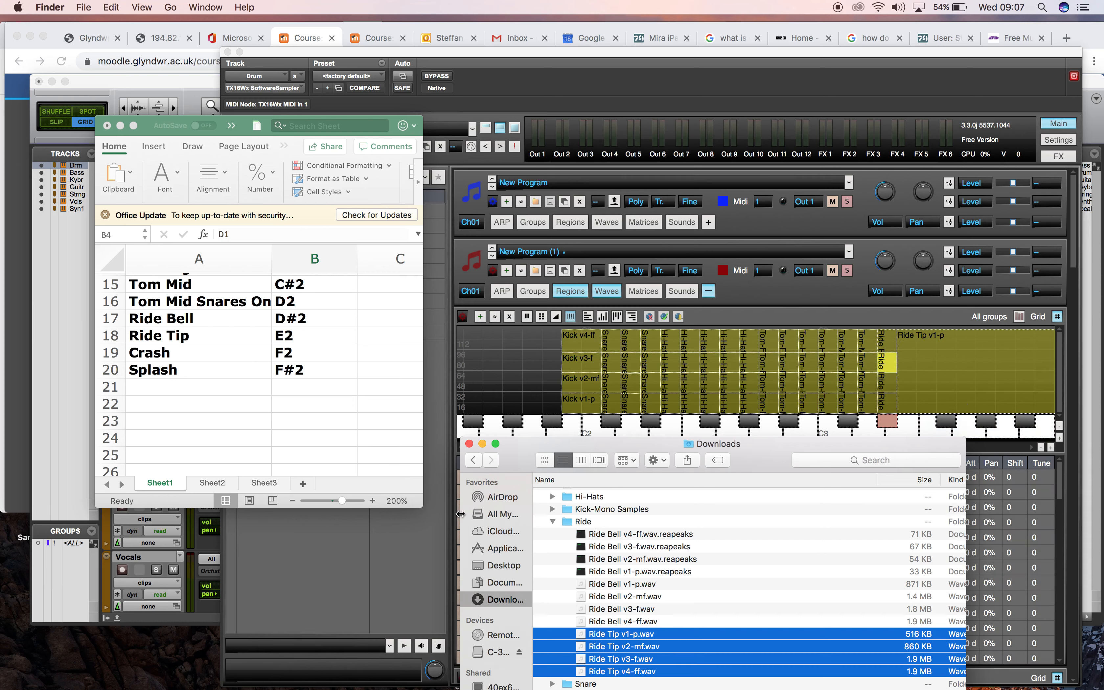
# - Switch back to Pro Tools and narrow the Ride Tip v1-p region to the single key E3
pyautogui.press('super+Tab')
pyautogui.press('super+Tab')
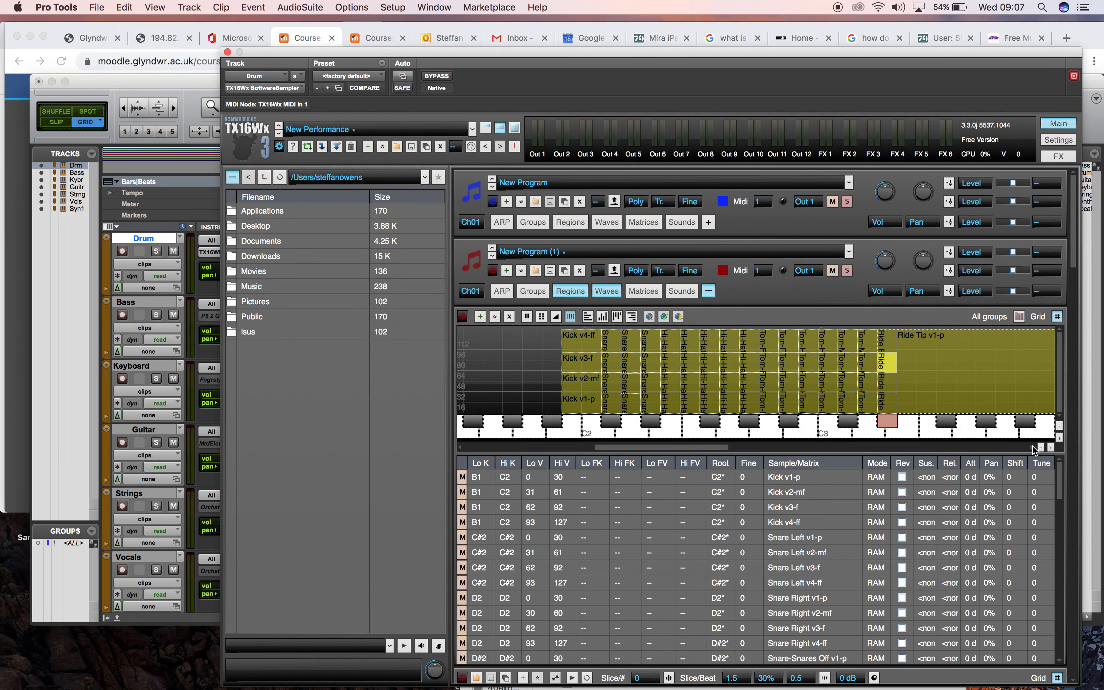
pyautogui.moveTo(715, 447); pyautogui.dragTo(798, 445)
pyautogui.click(910, 383)
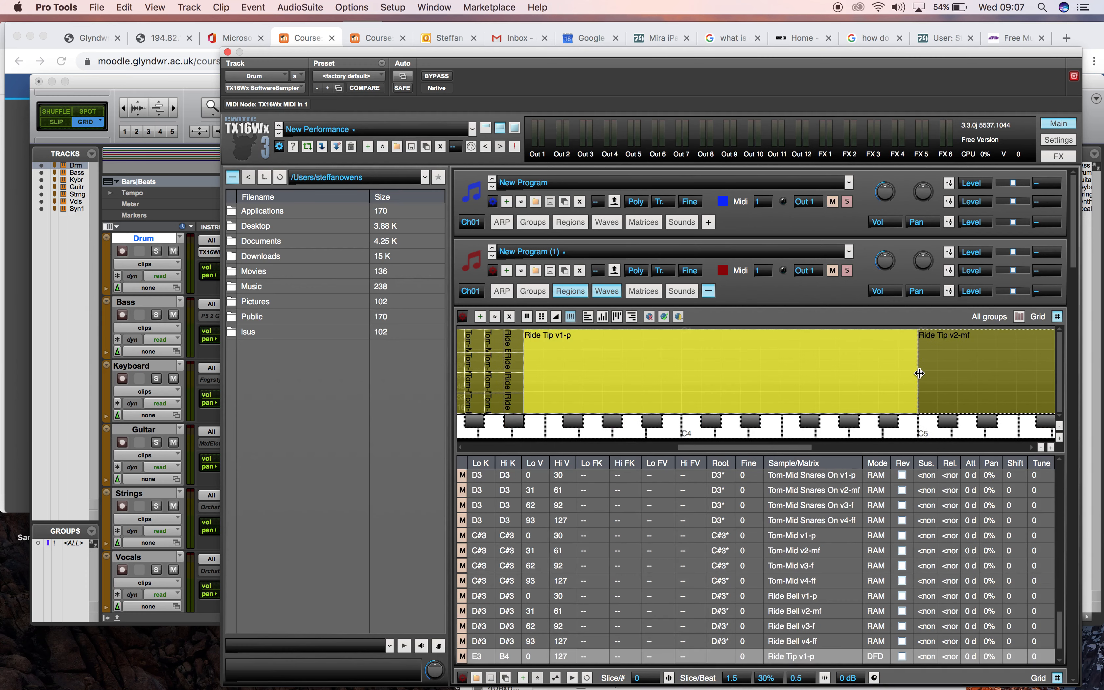
pyautogui.click(917, 375)
pyautogui.moveTo(917, 374); pyautogui.dragTo(943, 370)
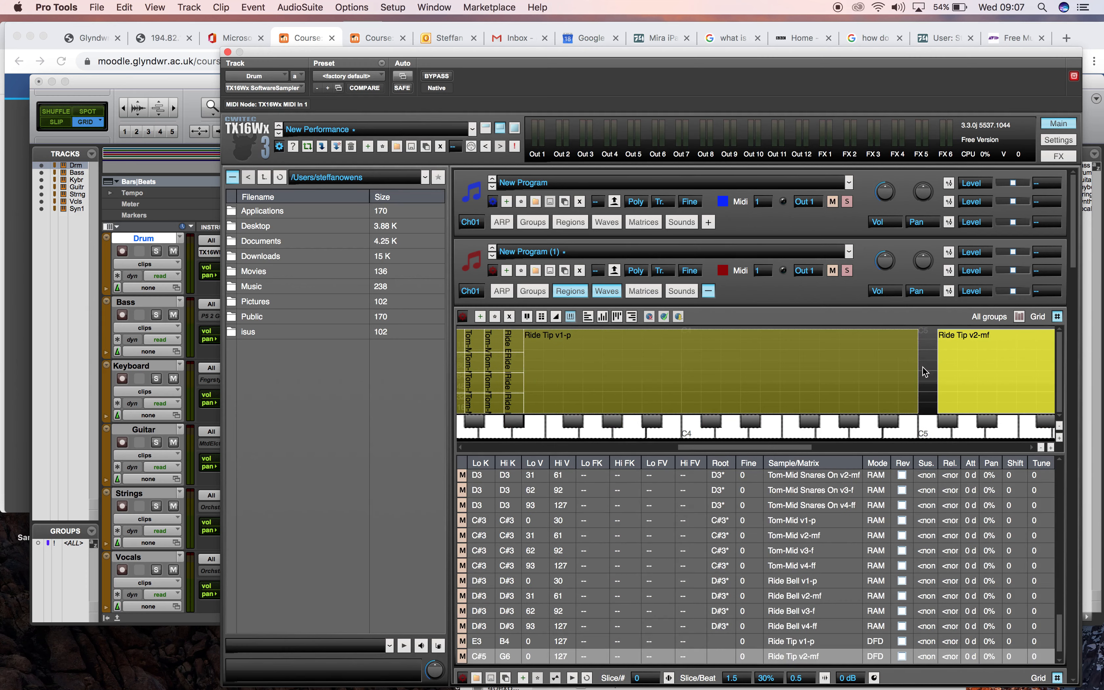
pyautogui.moveTo(918, 372); pyautogui.dragTo(533, 400)
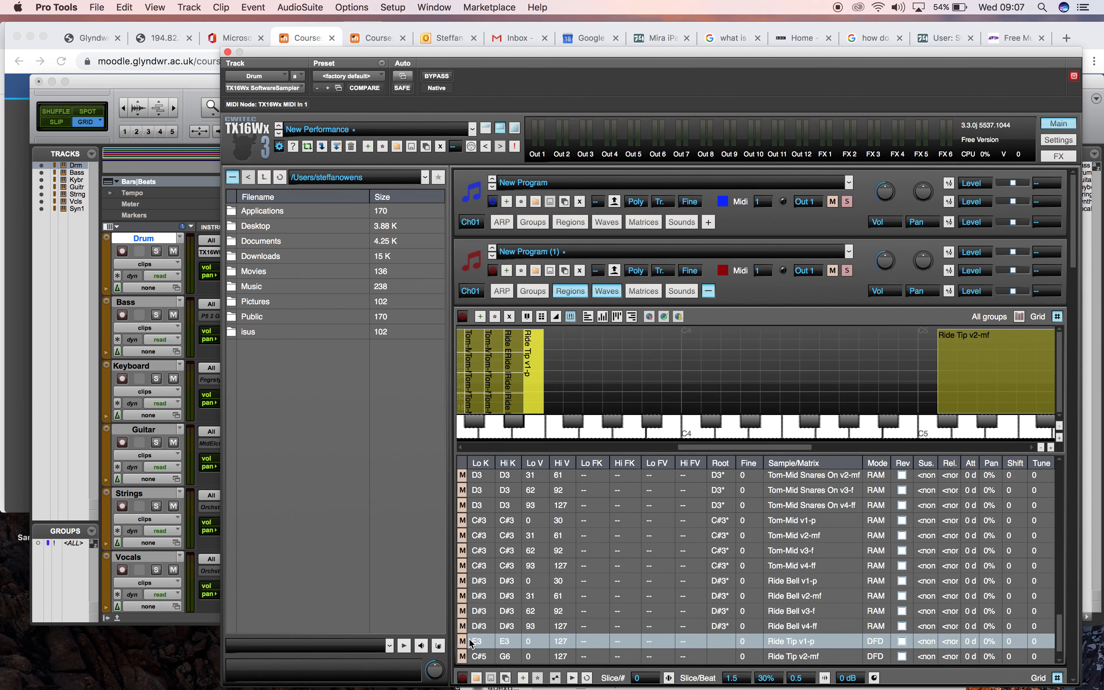
# - Set the Ride Tip v1-p region's high velocity to 30
pyautogui.click(561, 642)
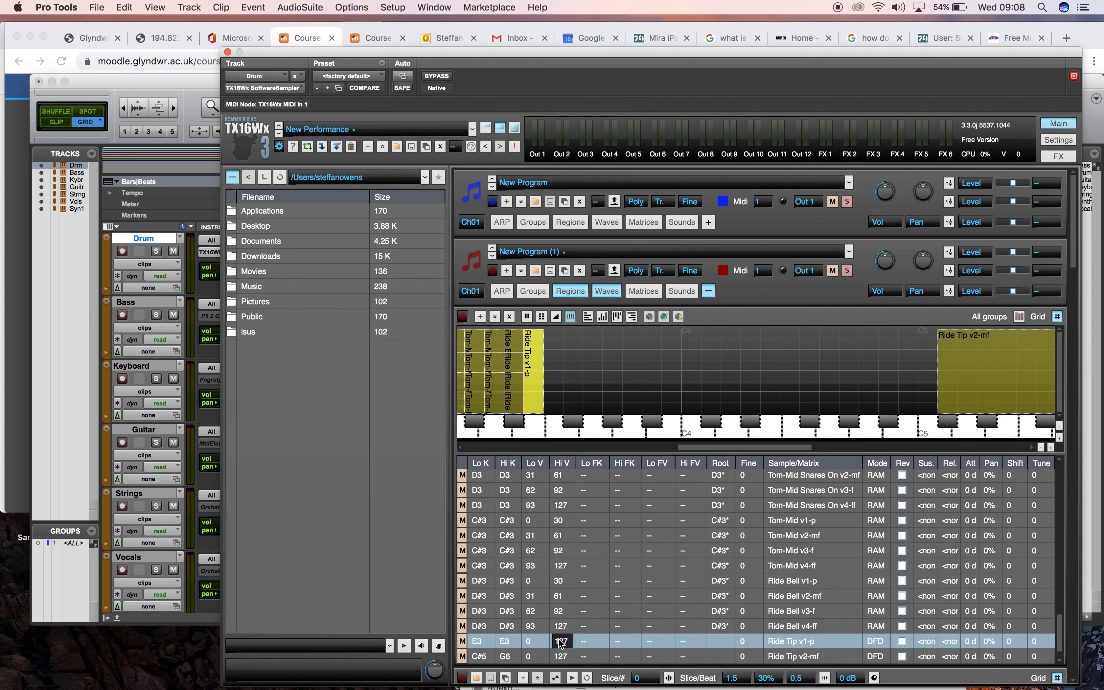
pyautogui.write('30')
pyautogui.press('Return')
# - Place the Ride Tip v2-mf region on E3 only and set its velocity range to 31–61
pyautogui.moveTo(1006, 388); pyautogui.dragTo(581, 385)
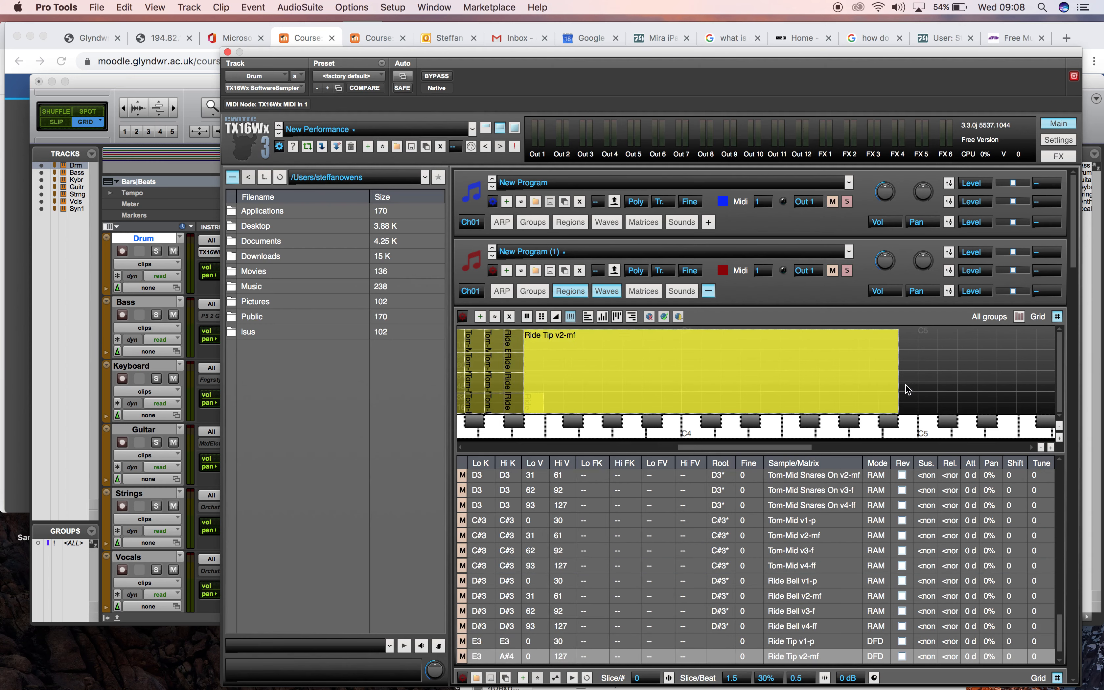
pyautogui.moveTo(897, 388); pyautogui.dragTo(539, 390)
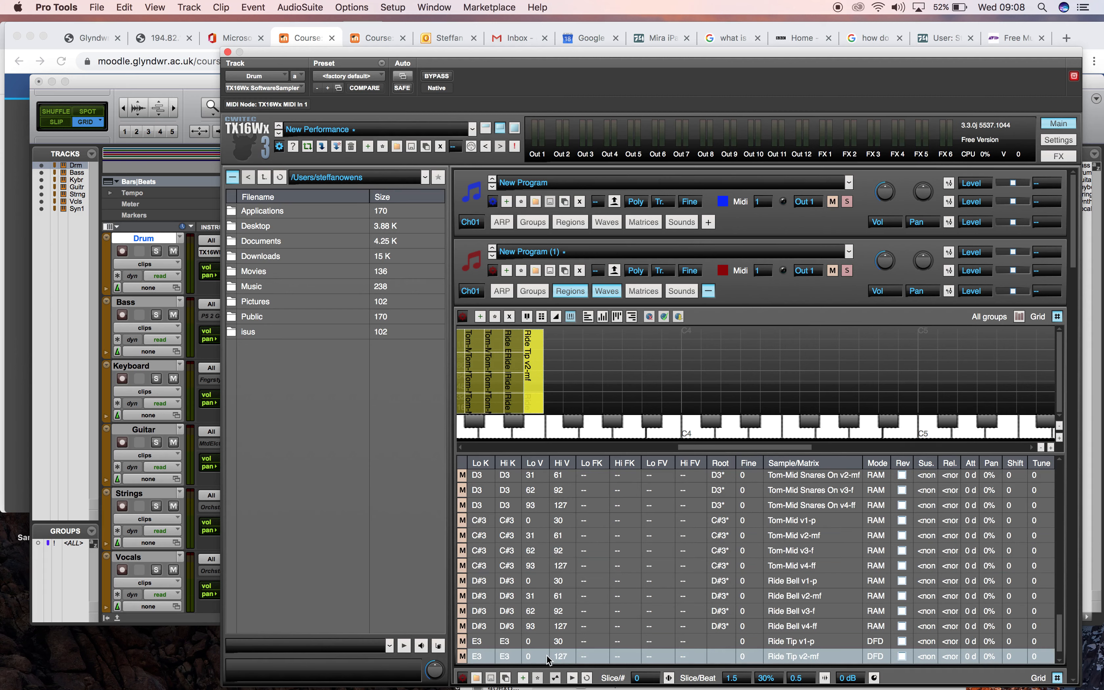
pyautogui.doubleClick(529, 657)
pyautogui.doubleClick(561, 660)
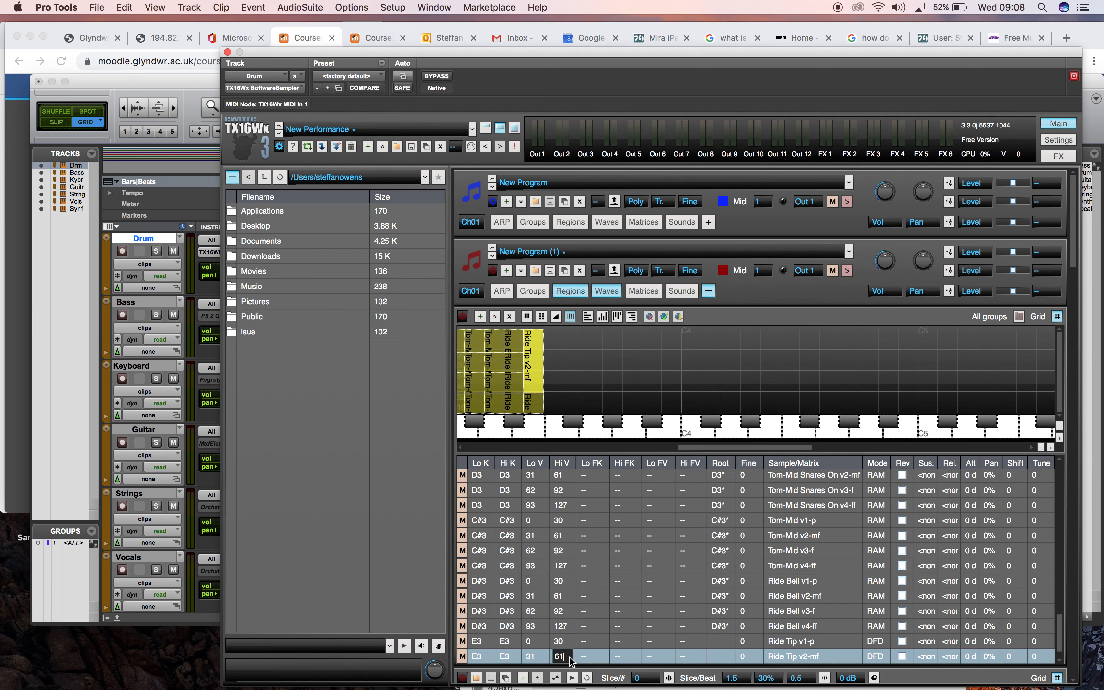
pyautogui.press('Return')
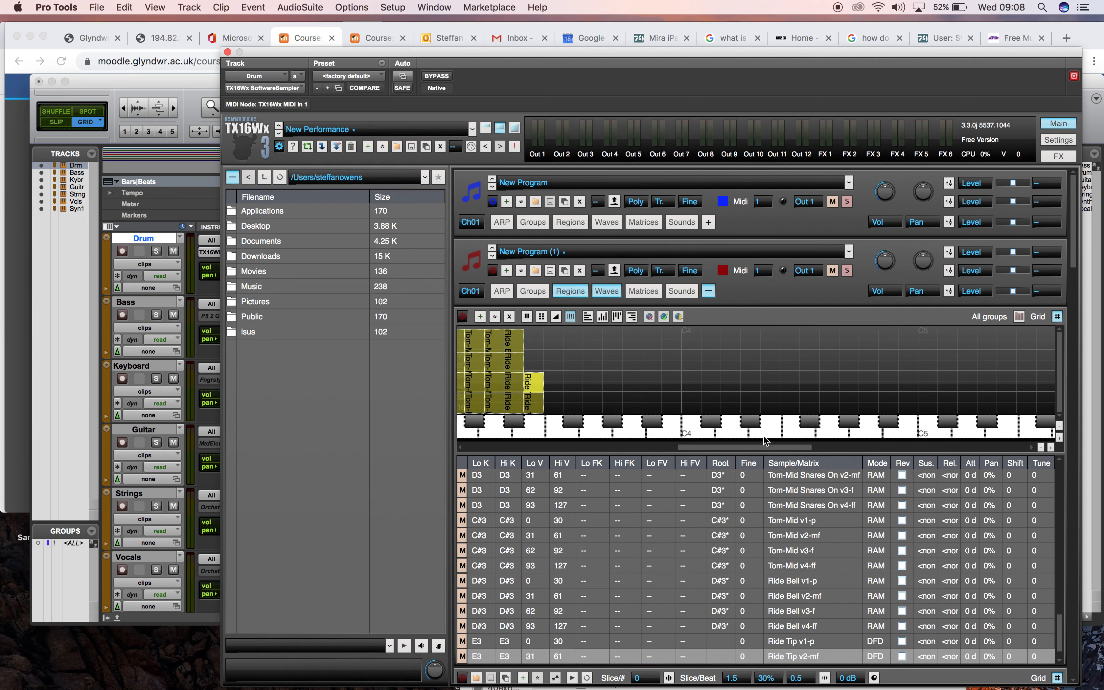
# - Move the Ride Tip v3-f region down the keyboard and narrow it to the single key E3
pyautogui.moveTo(762, 449); pyautogui.dragTo(849, 448)
pyautogui.moveTo(646, 369); pyautogui.dragTo(499, 361)
pyautogui.moveTo(883, 448); pyautogui.dragTo(782, 449)
pyautogui.moveTo(975, 361); pyautogui.dragTo(635, 363)
pyautogui.moveTo(973, 355); pyautogui.dragTo(593, 358)
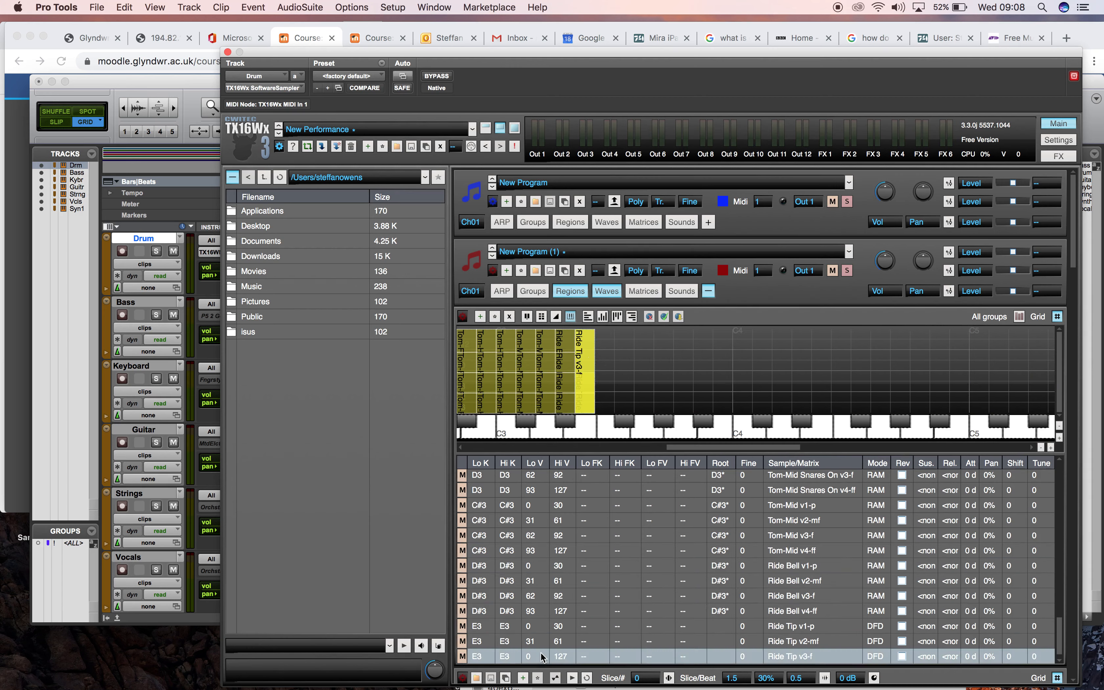
# - Set the Ride Tip v3-f region's velocity range to 62–92
pyautogui.click(530, 656)
pyautogui.click(561, 656)
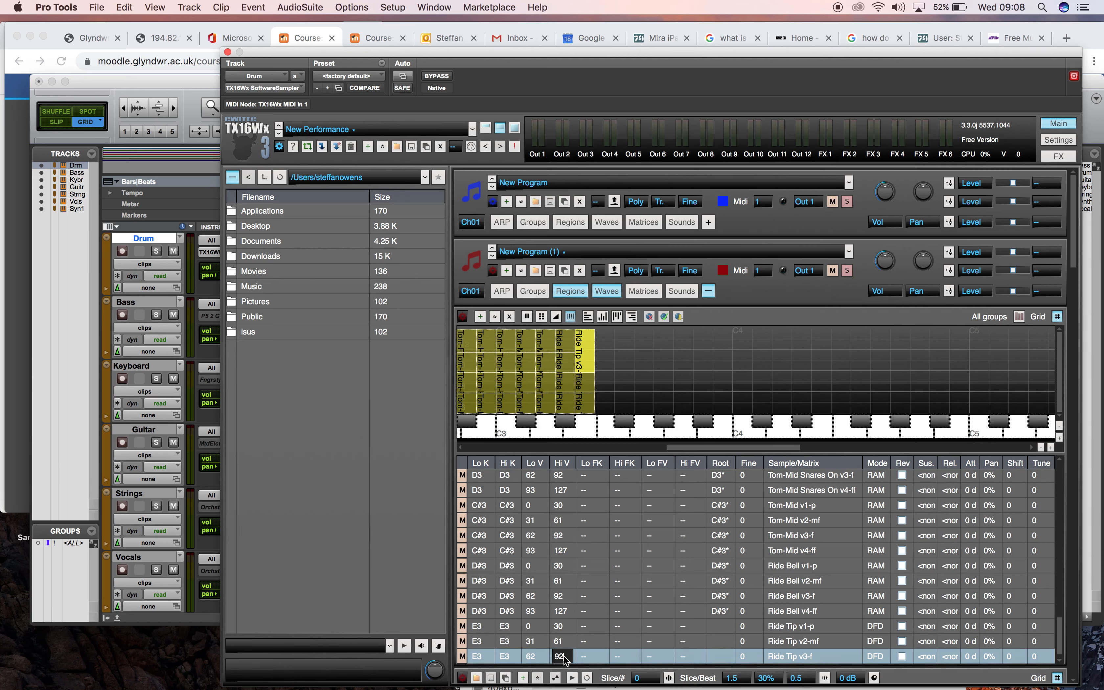
pyautogui.press('Return')
# - Move the Ride Tip v4-ff region down the keyboard and narrow it to the single key E3
pyautogui.moveTo(745, 446); pyautogui.dragTo(974, 434)
pyautogui.moveTo(958, 377); pyautogui.dragTo(660, 384)
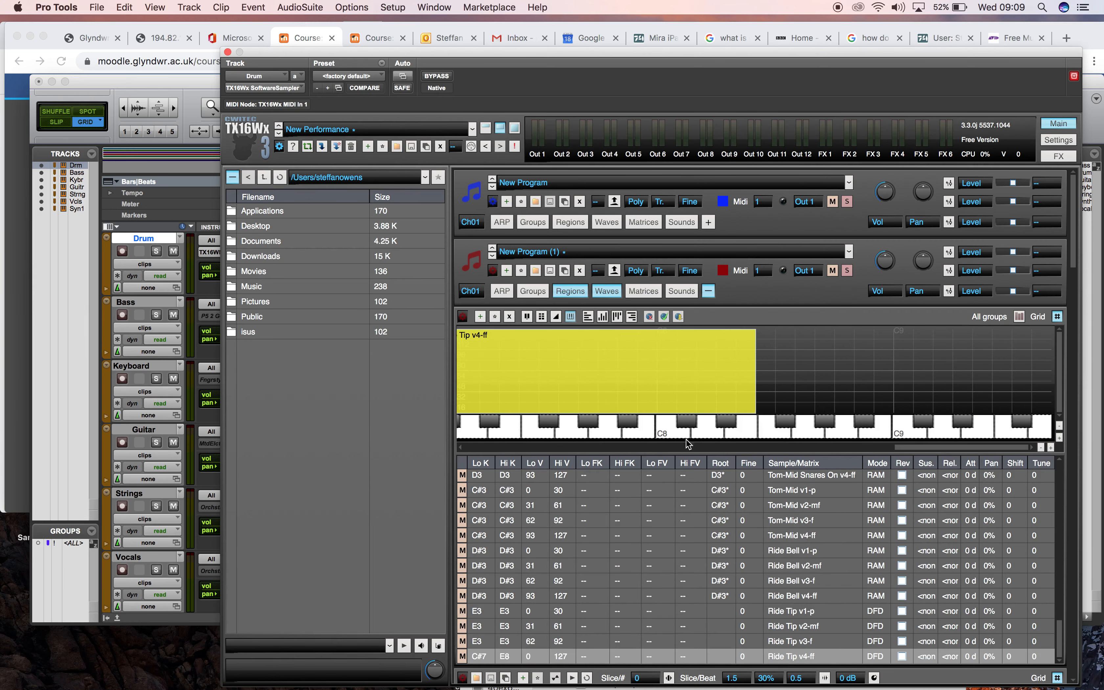
pyautogui.moveTo(911, 446); pyautogui.dragTo(798, 446)
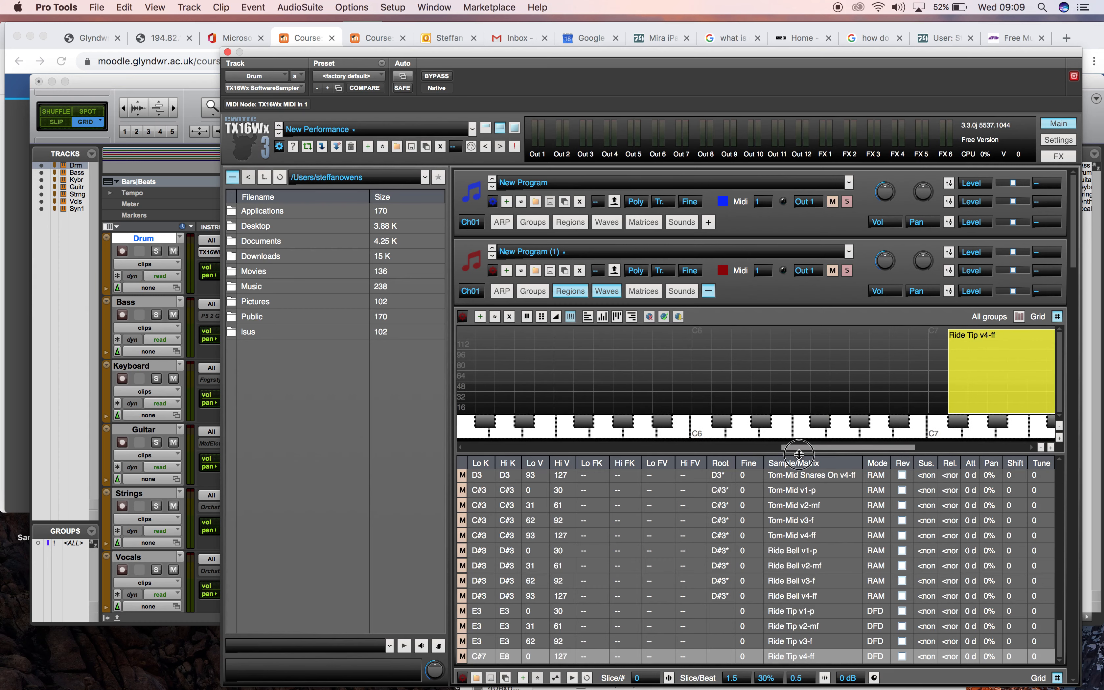
pyautogui.moveTo(961, 359); pyautogui.dragTo(516, 393)
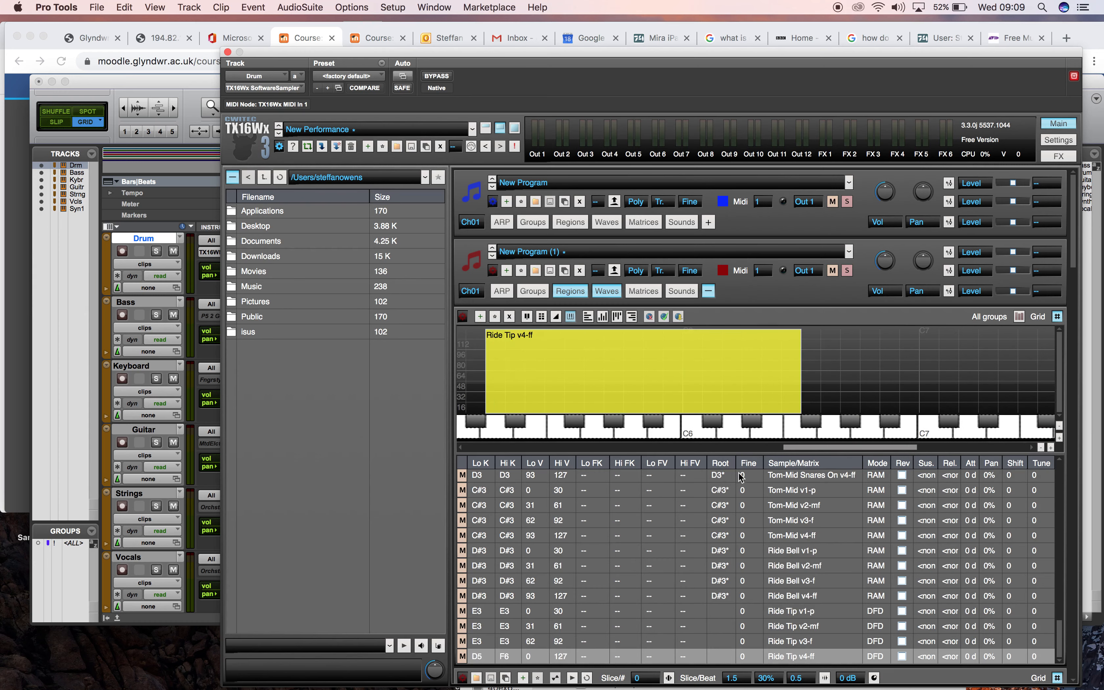
pyautogui.moveTo(850, 447); pyautogui.dragTo(757, 455)
pyautogui.moveTo(911, 370); pyautogui.dragTo(476, 377)
pyautogui.moveTo(782, 375); pyautogui.dragTo(481, 368)
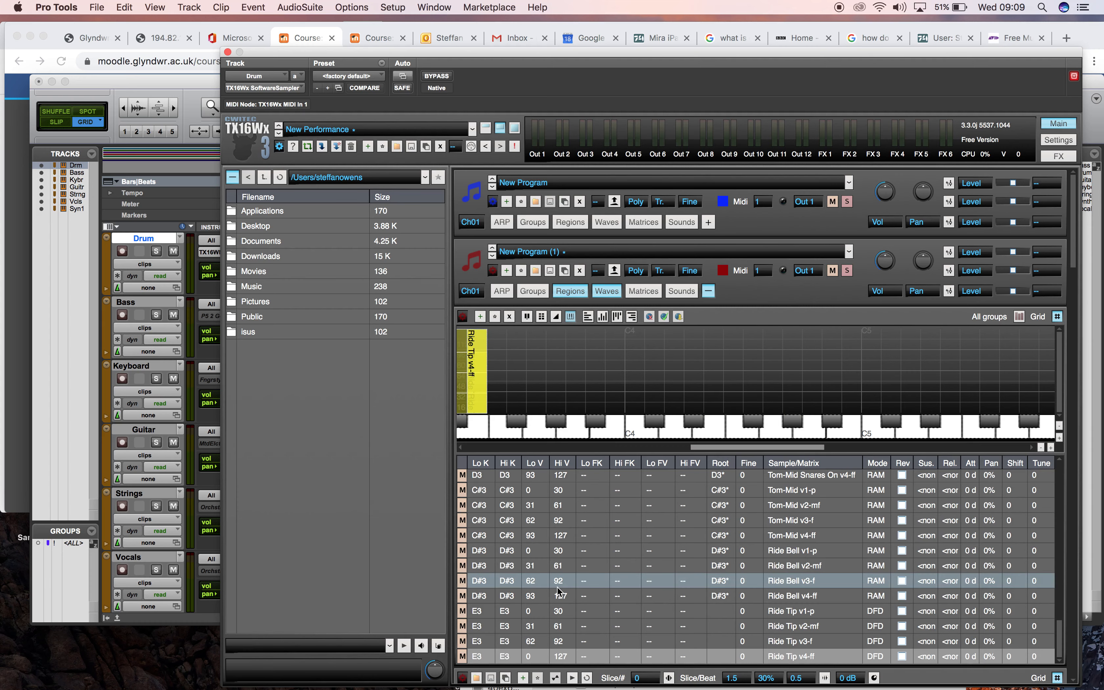
# - Set the Ride Tip v4-ff region's low velocity to 93
pyautogui.doubleClick(529, 656)
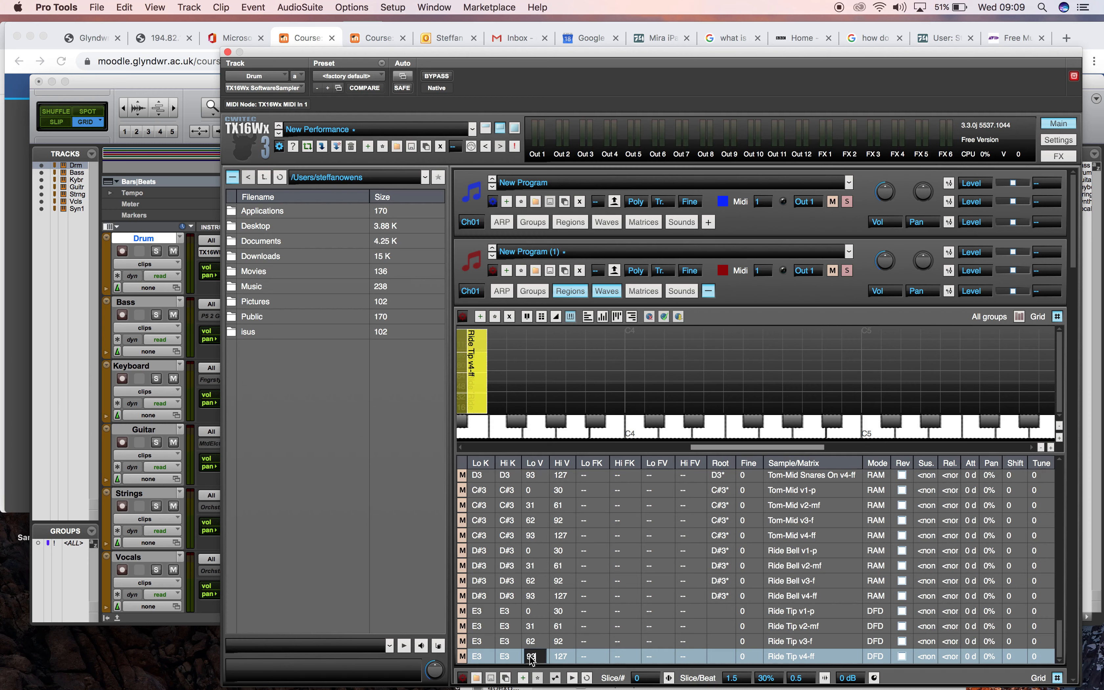
pyautogui.write('93')
pyautogui.press('Return')
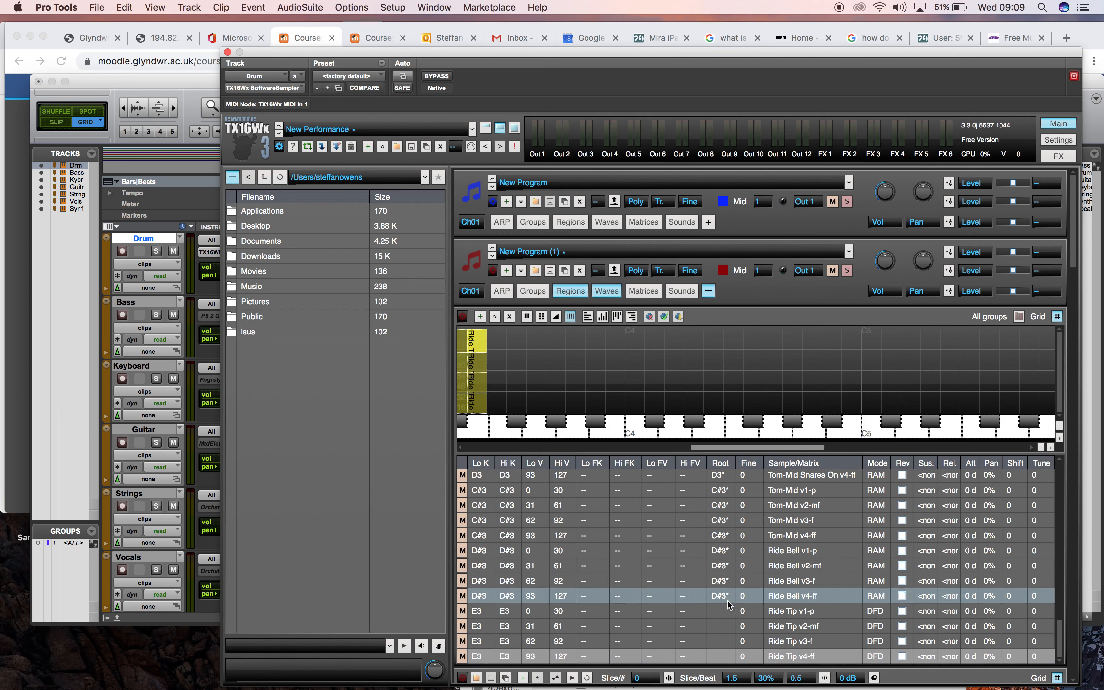
# - Set the root key of all four Ride Tip regions to E3
pyautogui.doubleClick(721, 609)
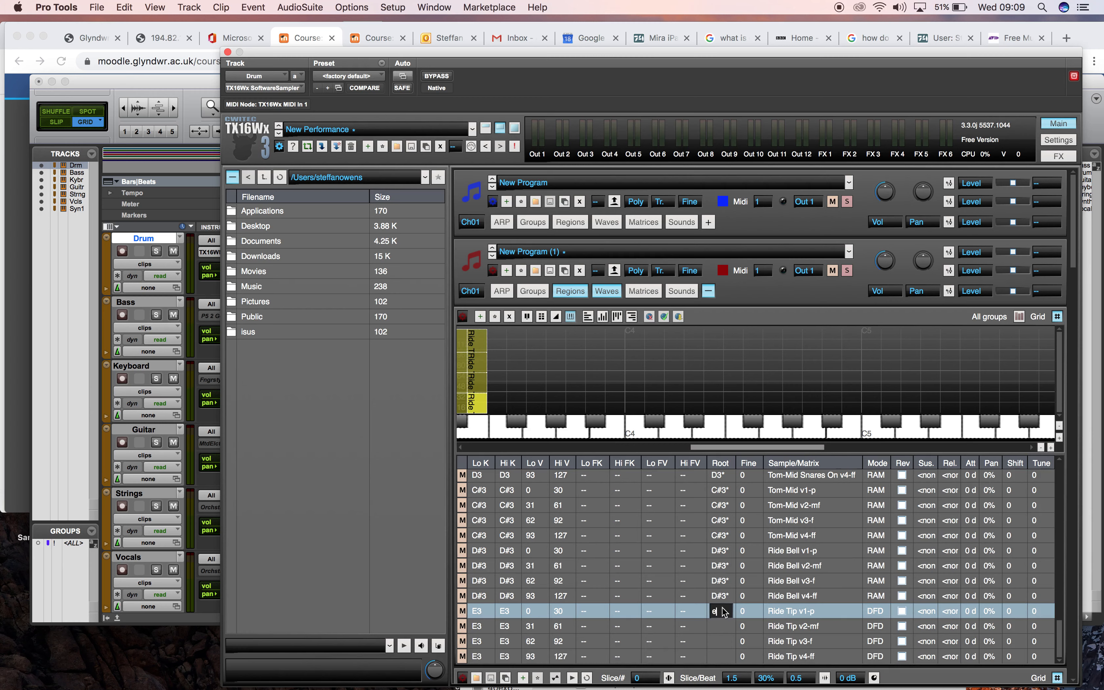
pyautogui.write('e3')
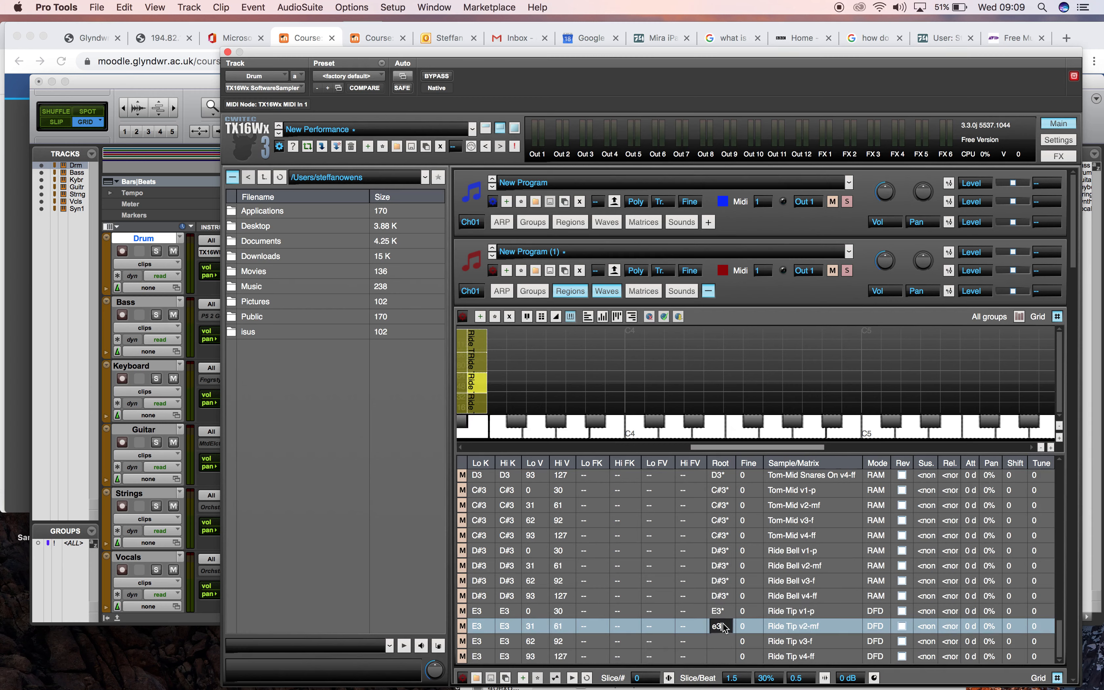
pyautogui.doubleClick(717, 640)
pyautogui.write('e3')
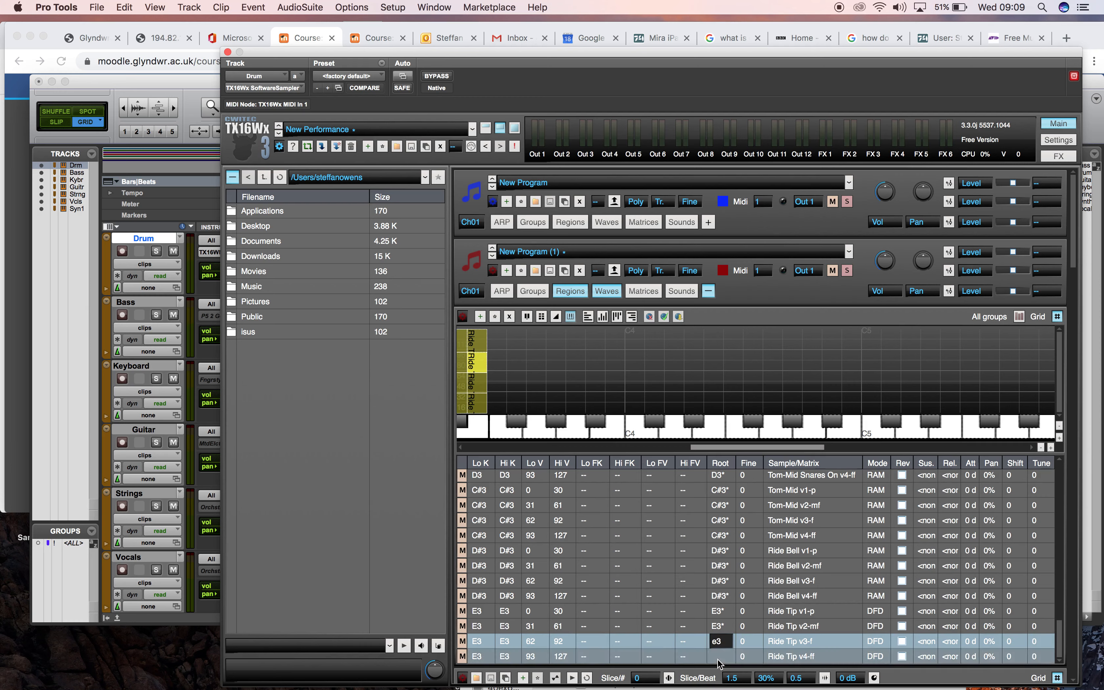
pyautogui.doubleClick(717, 656)
pyautogui.write('e3')
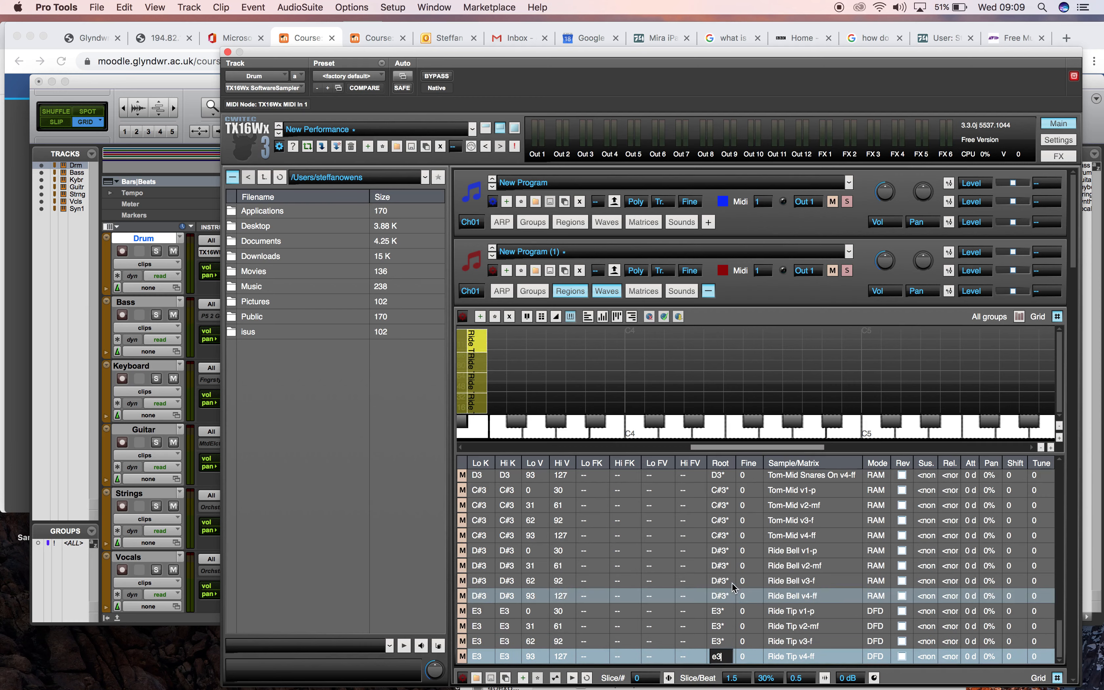
pyautogui.press('Return')
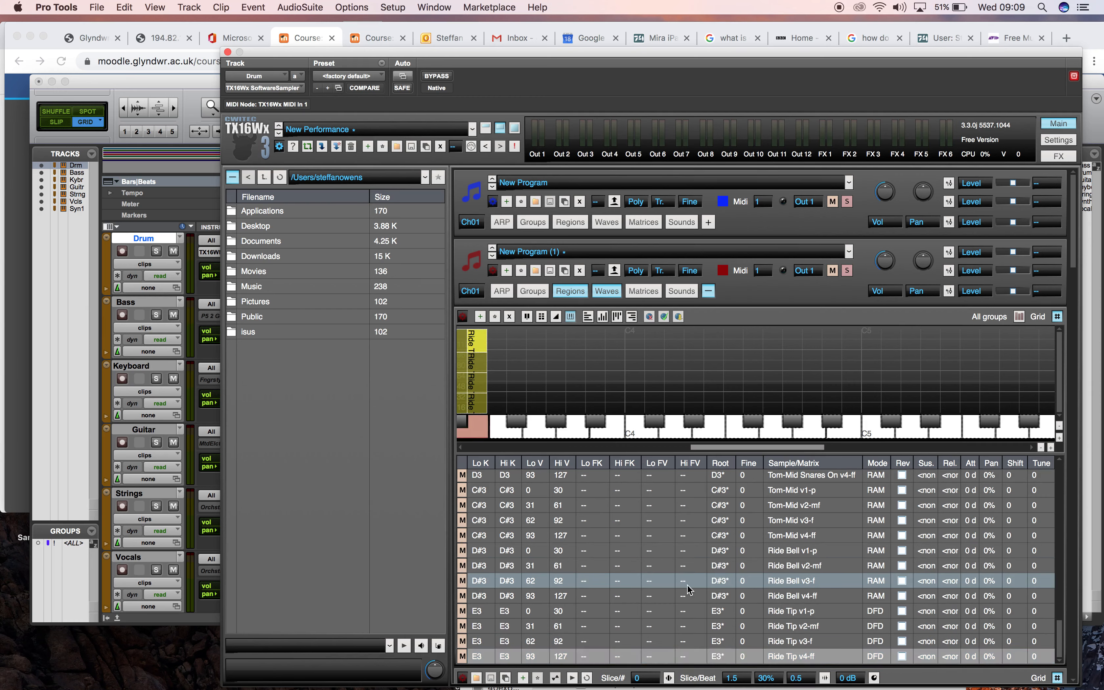
# - Check the drum chart in Excel for the instrument that follows Ride Tip, then return to Pro Tools
pyautogui.press('super+Tab')
pyautogui.press('super+Tab')
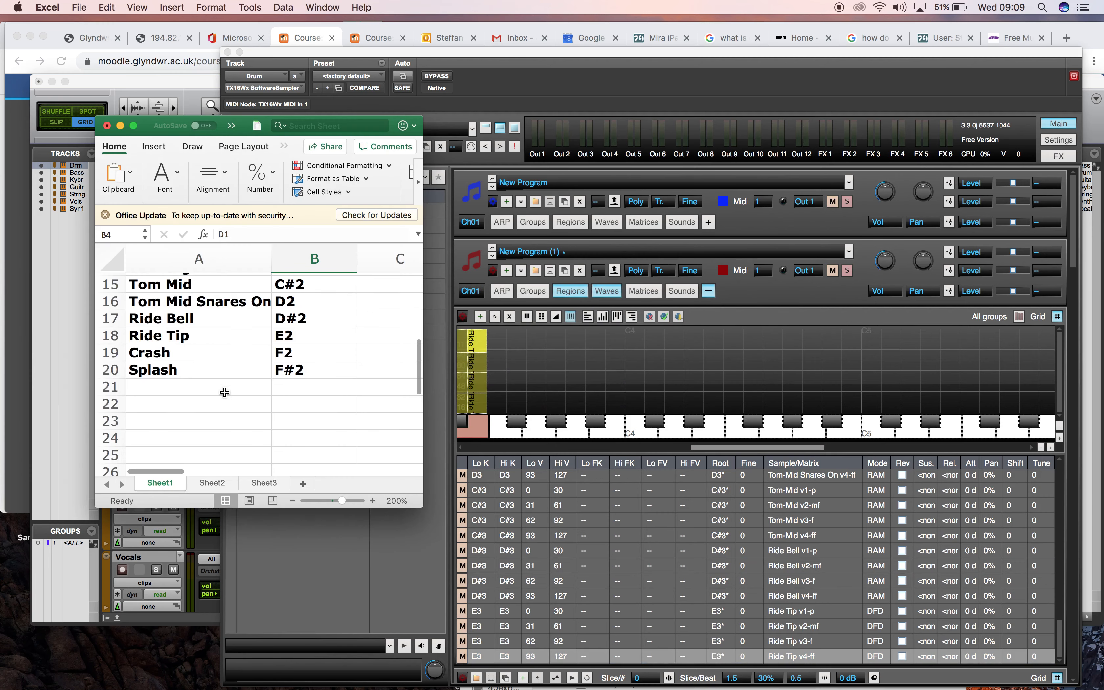
pyautogui.press('super+Tab')
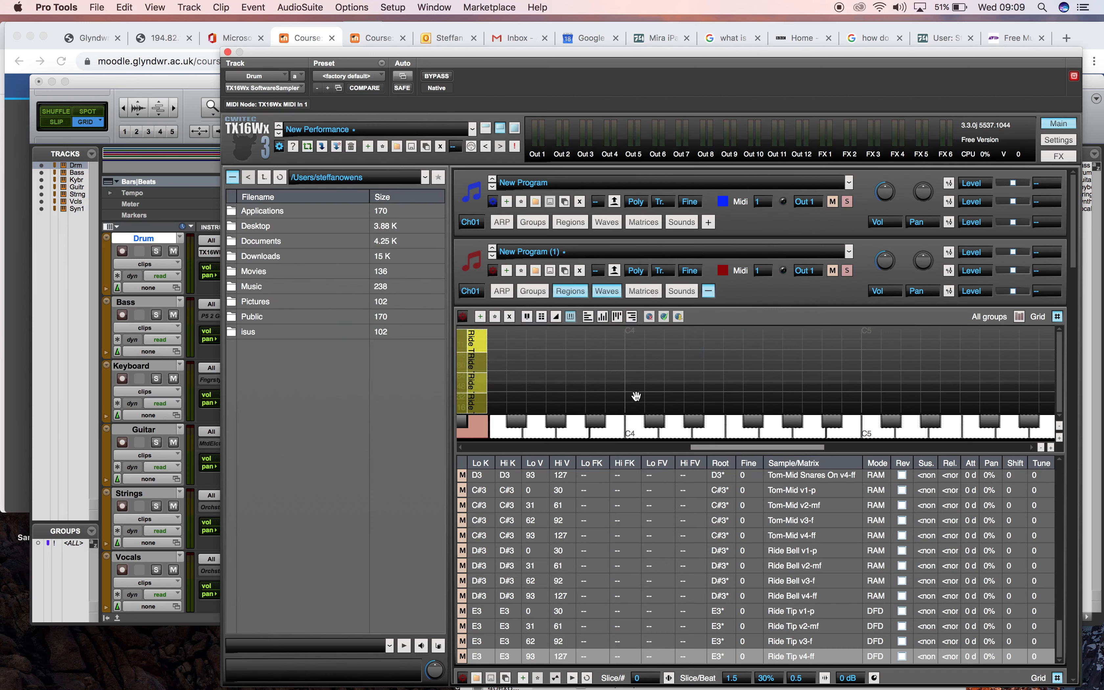
pyautogui.press('super+Tab')
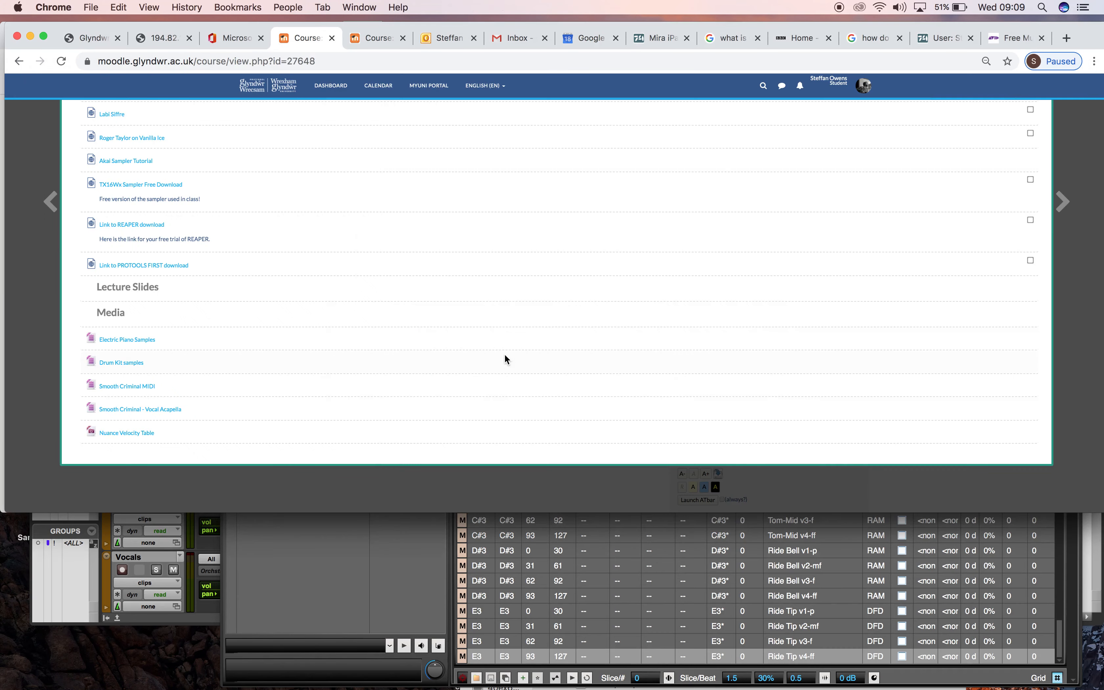
pyautogui.press('super+Tab')
pyautogui.press('super+Tab')
pyautogui.press('super+Tab')
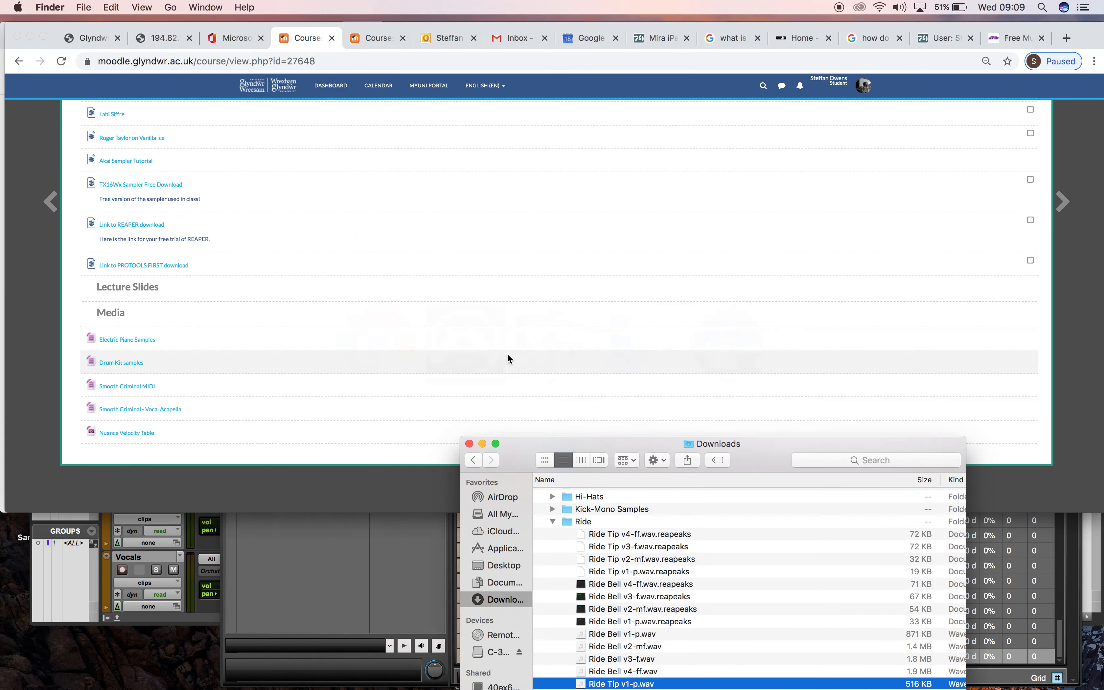
pyautogui.press('super+Tab')
pyautogui.press('super+Tab')
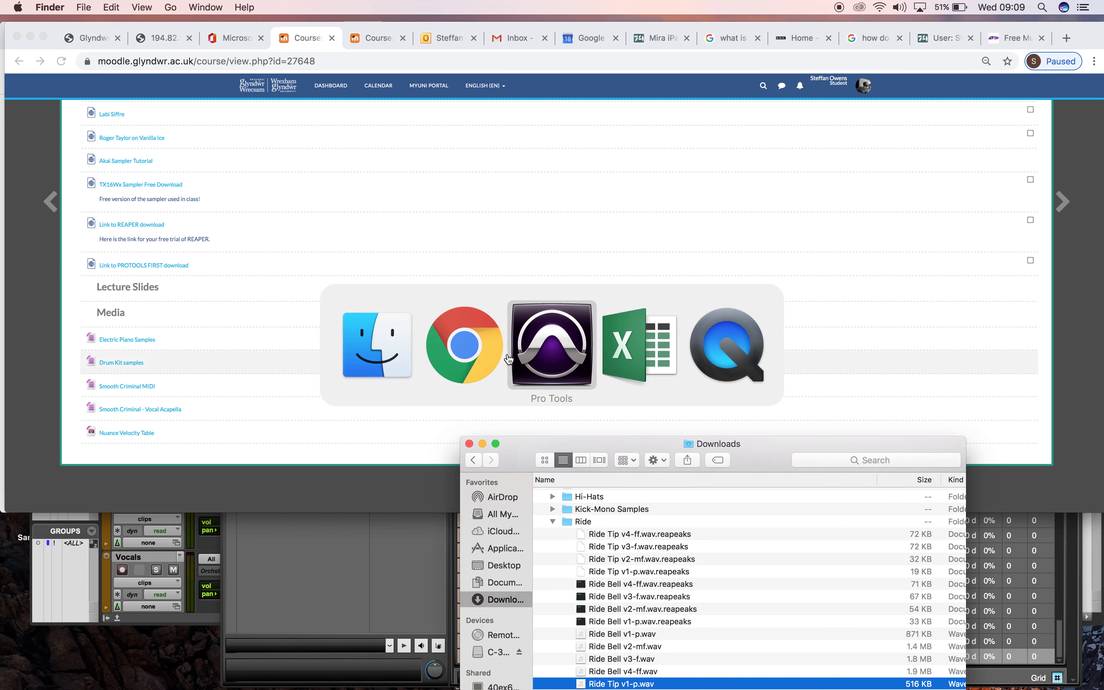
pyautogui.press('super+Tab')
pyautogui.press('super+Tab')
pyautogui.press('super+Tab')
pyautogui.press('super+Tab')
pyautogui.press('super+Tab')
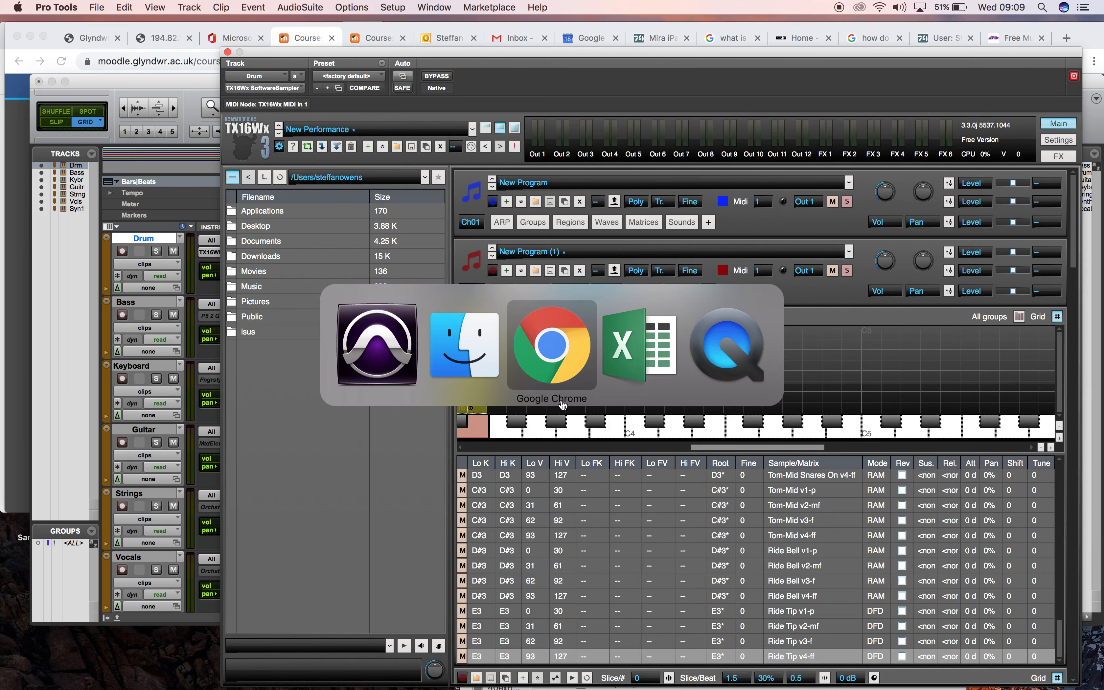
# - Switch to Finder, collapse the Ride folder, expand the Crash folder and select its four WAV samples, Crash v1-p through Crash v4-ff
pyautogui.press('super+Tab')
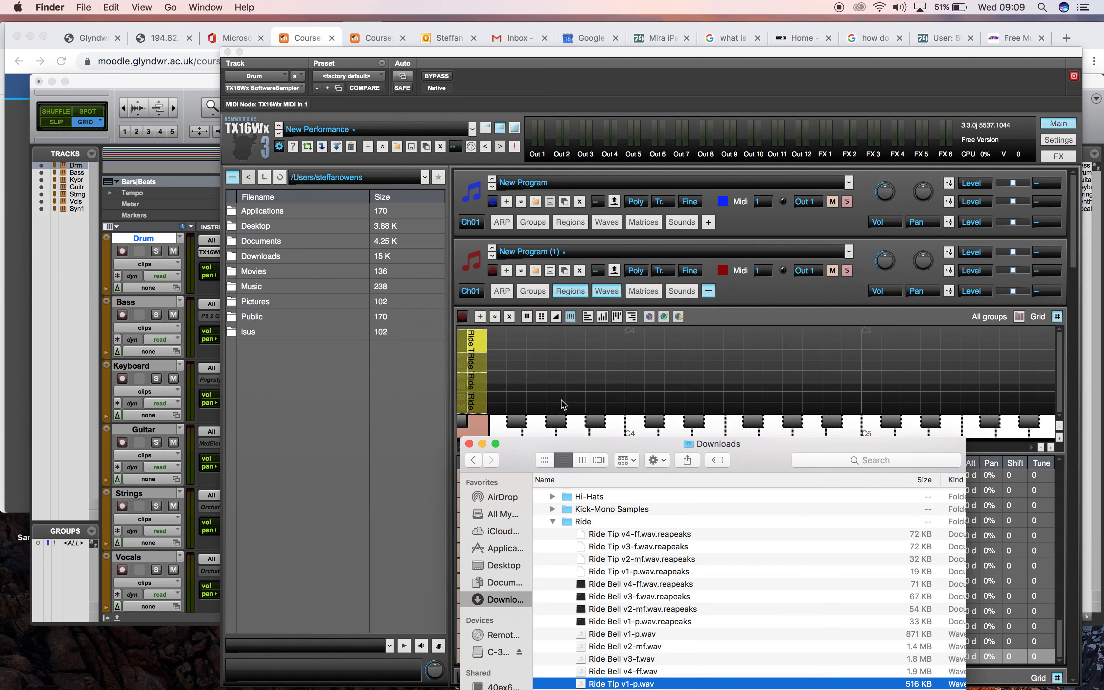
pyautogui.click(551, 522)
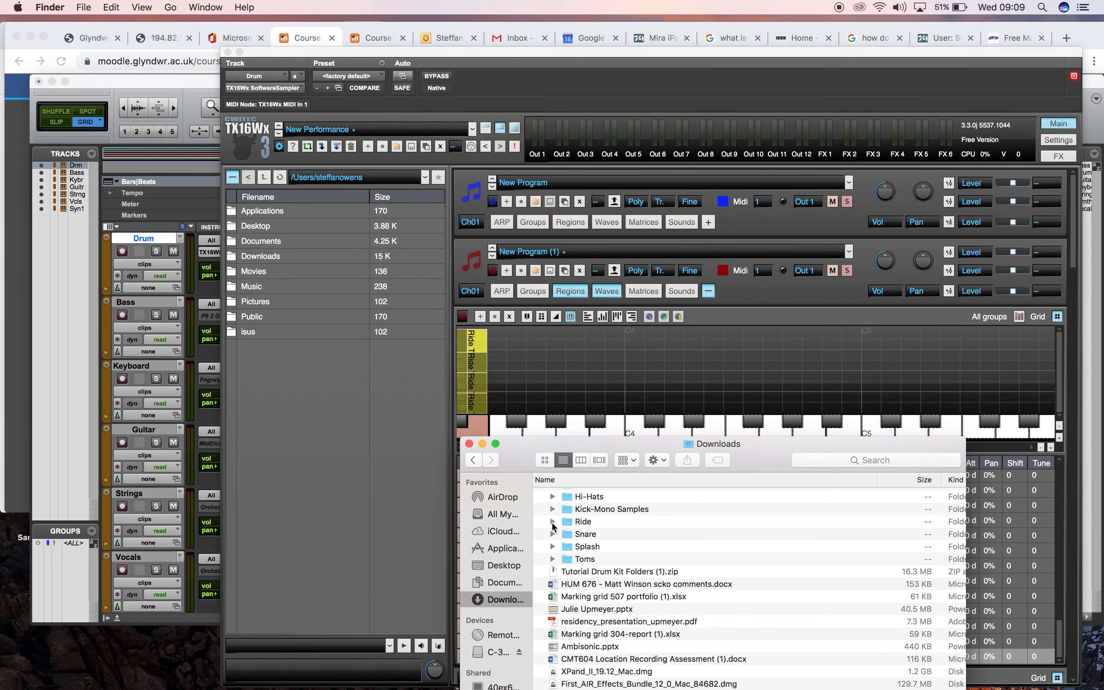
pyautogui.scroll(4, 554, 529)
pyautogui.scroll(-4, 554, 530)
pyautogui.scroll(5, 552, 526)
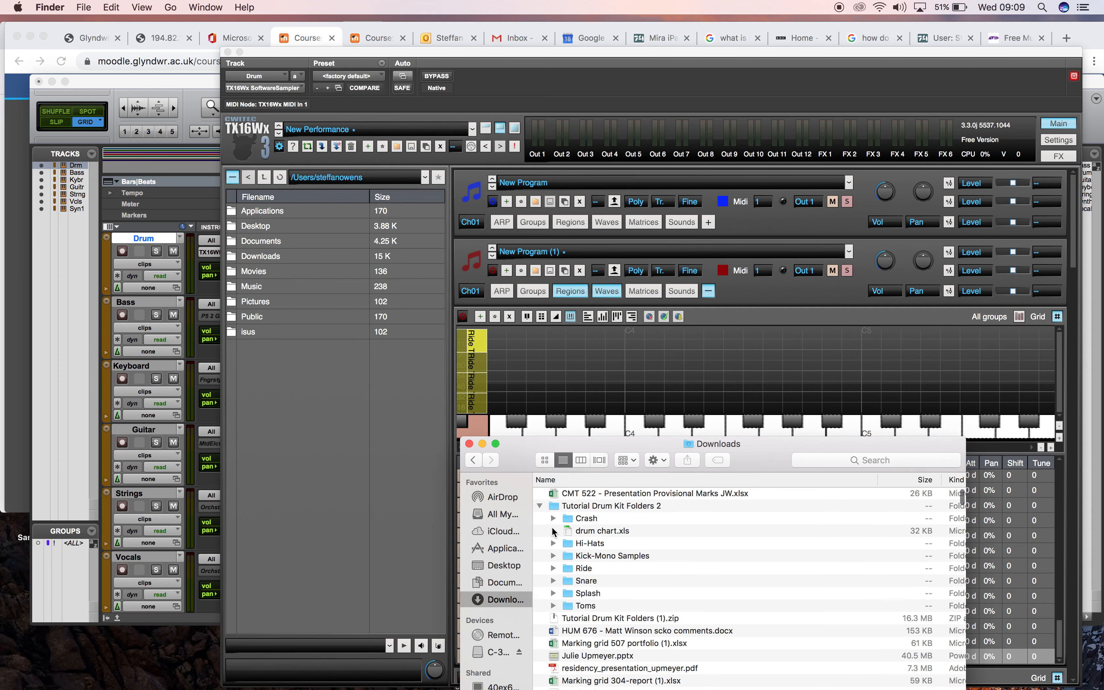
pyautogui.click(552, 519)
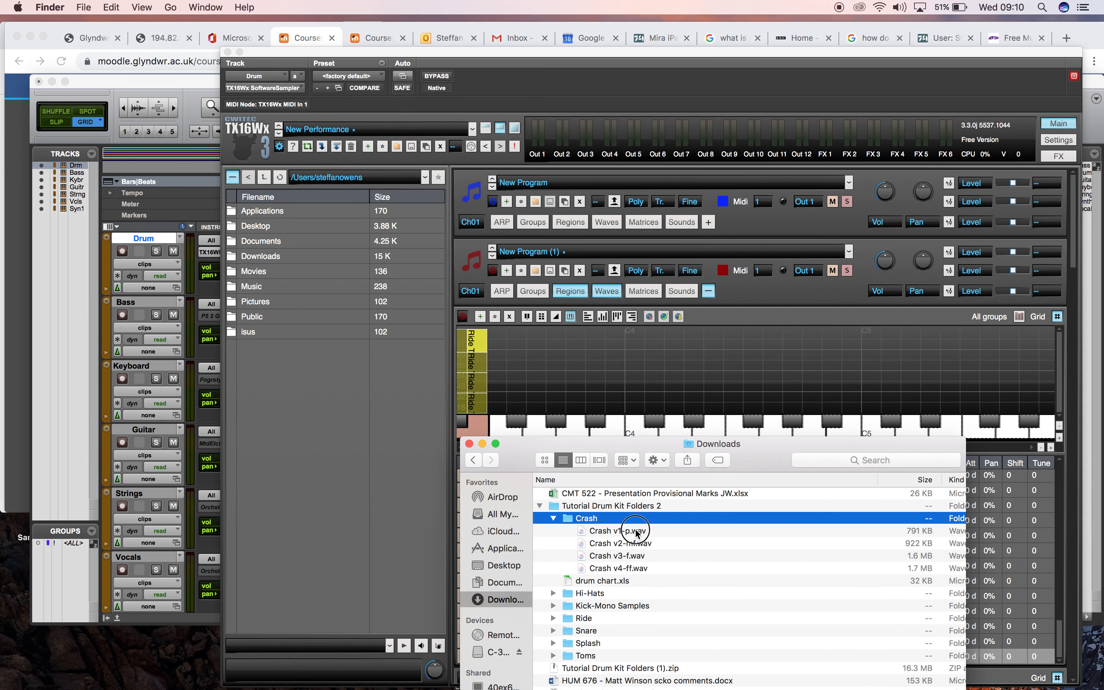
pyautogui.click(637, 531)
pyautogui.keyDown('shift'); pyautogui.click(626, 569); pyautogui.keyUp('shift')
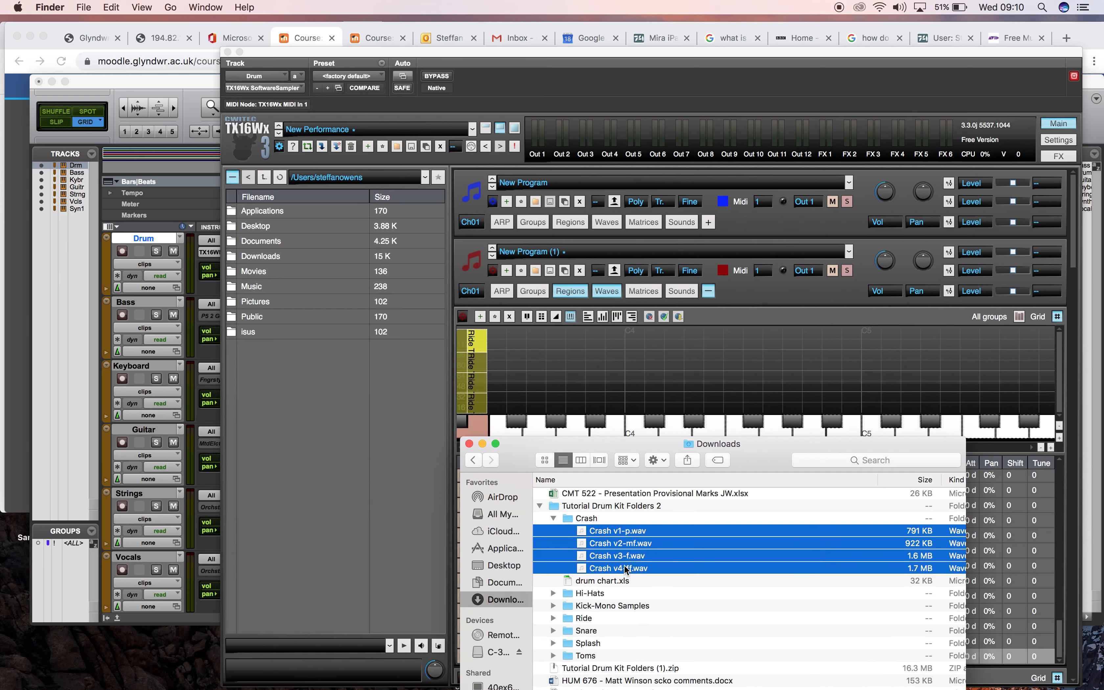
# - Switch to the Excel drum chart and change the Ride Tip note to e3 and the Crash note to F3
pyautogui.press('super+Tab')
pyautogui.press('Tab')
pyautogui.press('Tab')
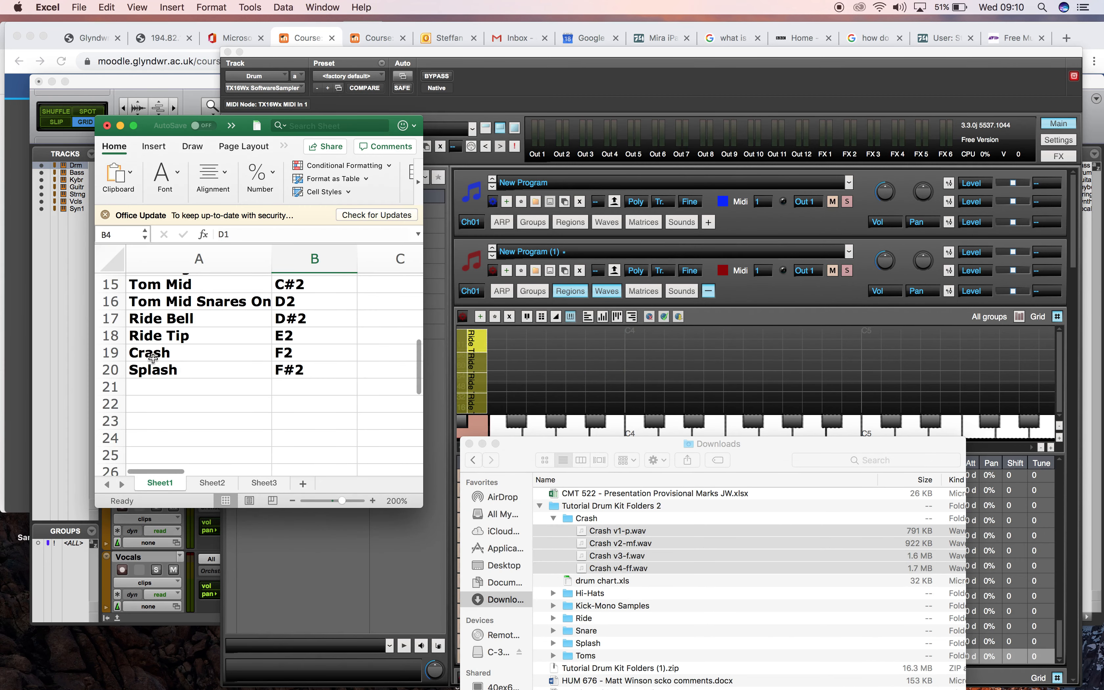
pyautogui.click(284, 336)
pyautogui.write('e3')
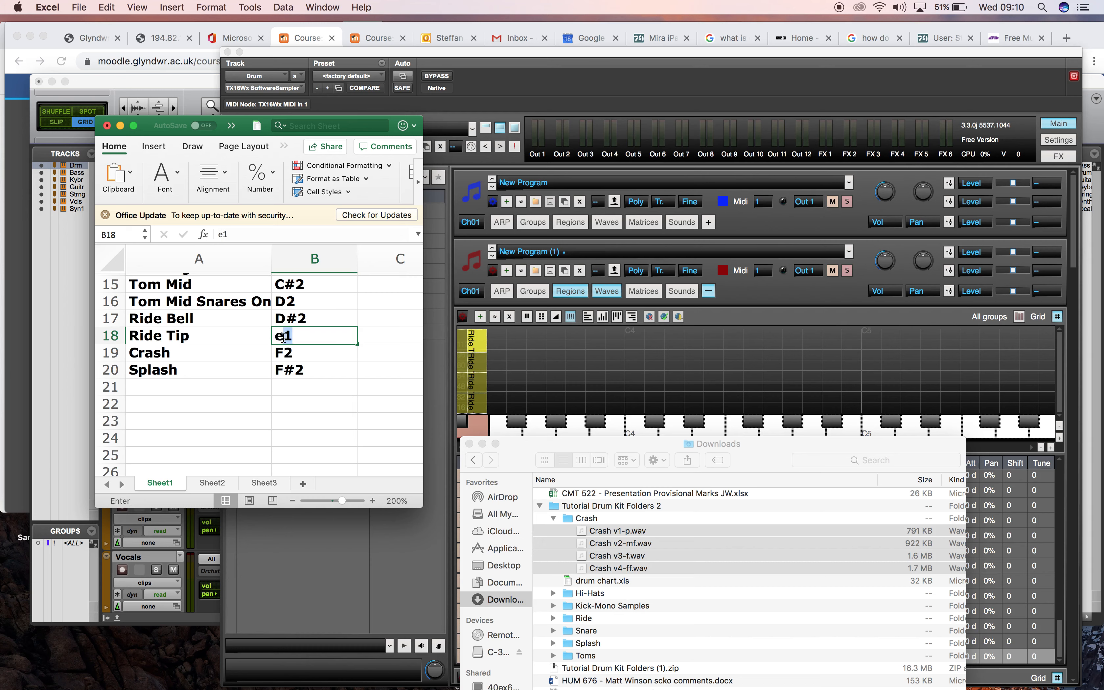
pyautogui.press('Return')
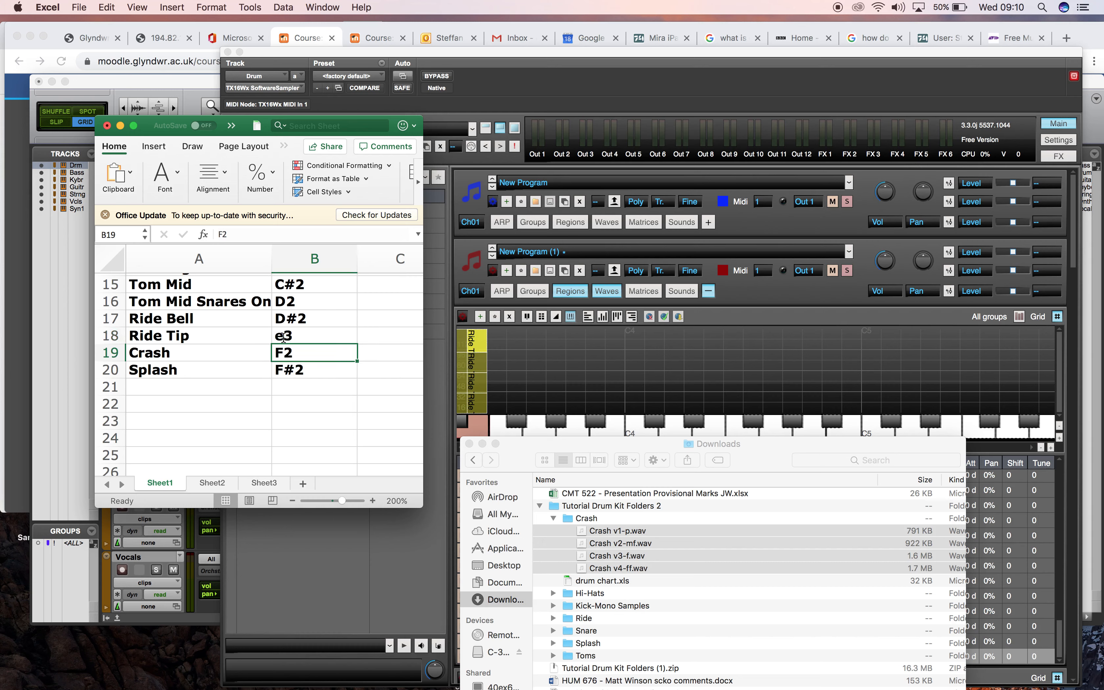
pyautogui.write('F3')
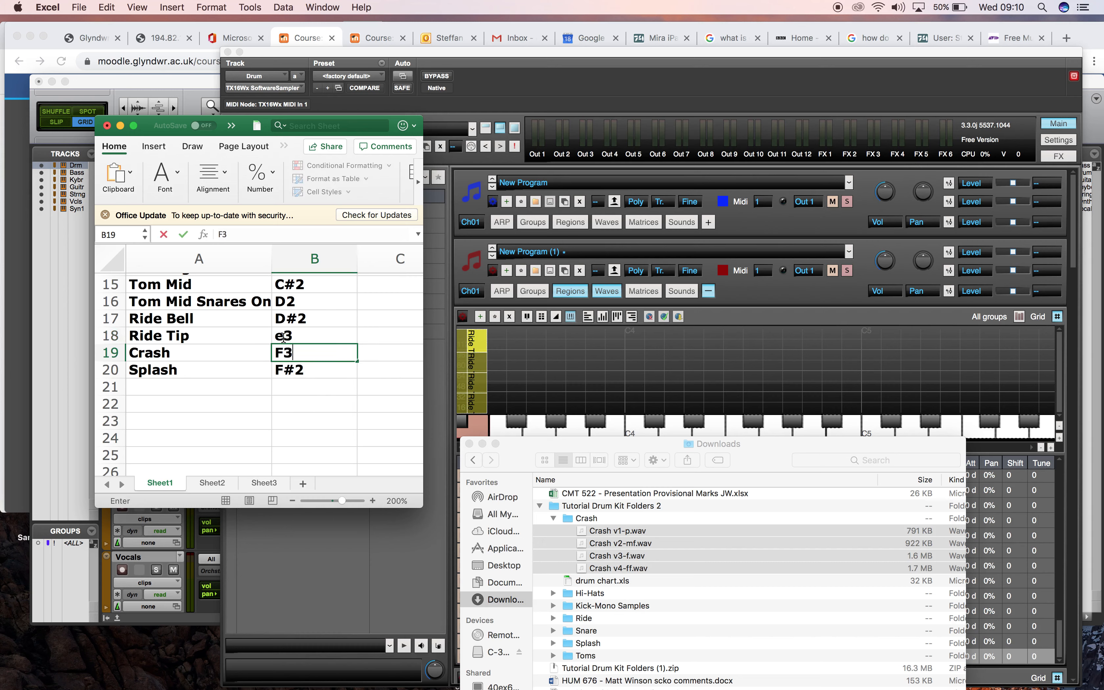
pyautogui.press('Return')
# - Return to Finder and add the four selected Crash samples to the TX16Wx keyboard map directly above the Ride Tip regions in Pro Tools
pyautogui.press('super+Tab')
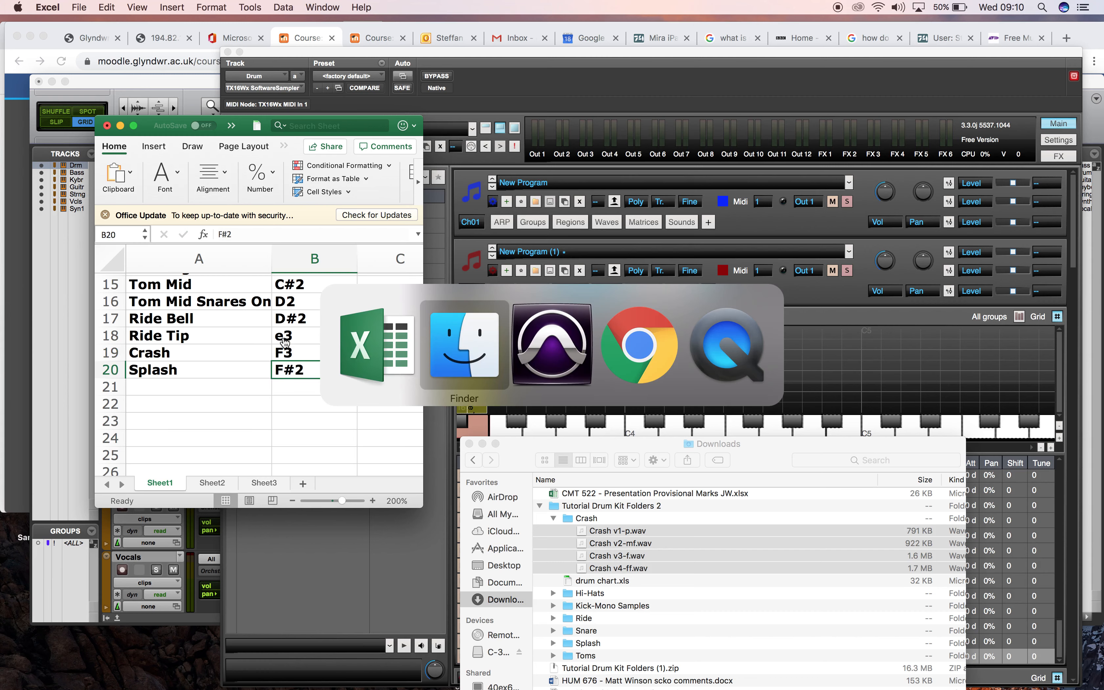
pyautogui.press('super+Tab')
pyautogui.press('super+Tab')
pyautogui.press('super+Tab')
pyautogui.press('super+Tab')
pyautogui.press('super+Tab')
pyautogui.press('super+Tab')
pyautogui.press('super+Tab')
pyautogui.press('super+Tab')
pyautogui.press('super+Tab')
pyautogui.press('super+shift+Tab')
pyautogui.press('super+shift+Tab')
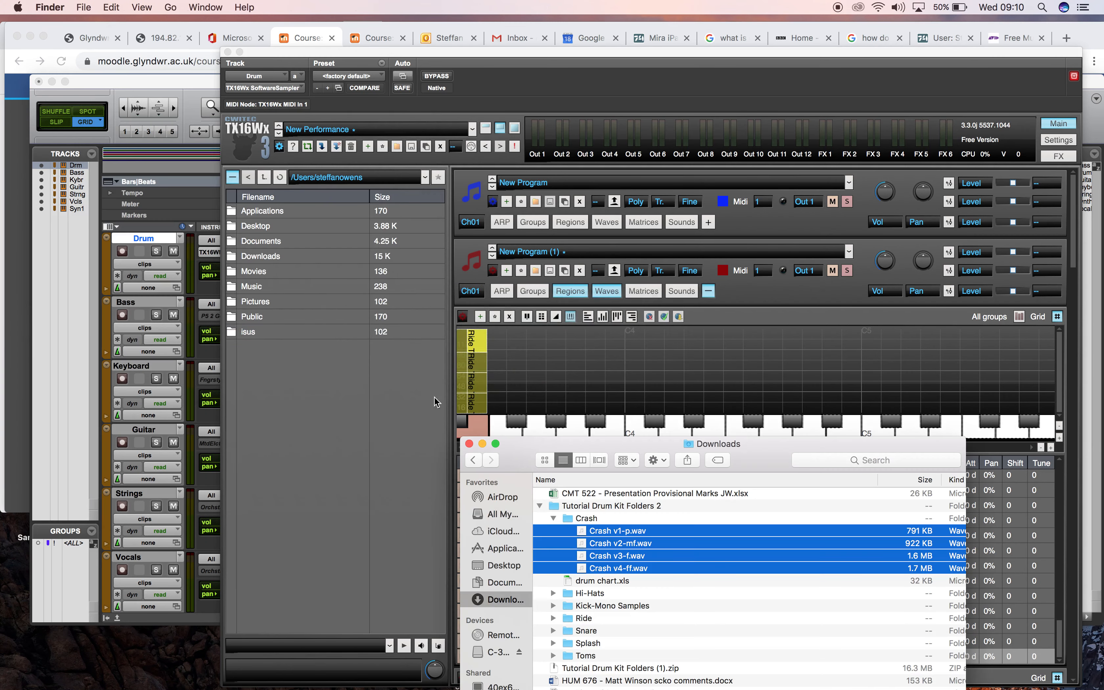
pyautogui.moveTo(600, 530); pyautogui.dragTo(684, 369)
pyautogui.press('super+Tab')
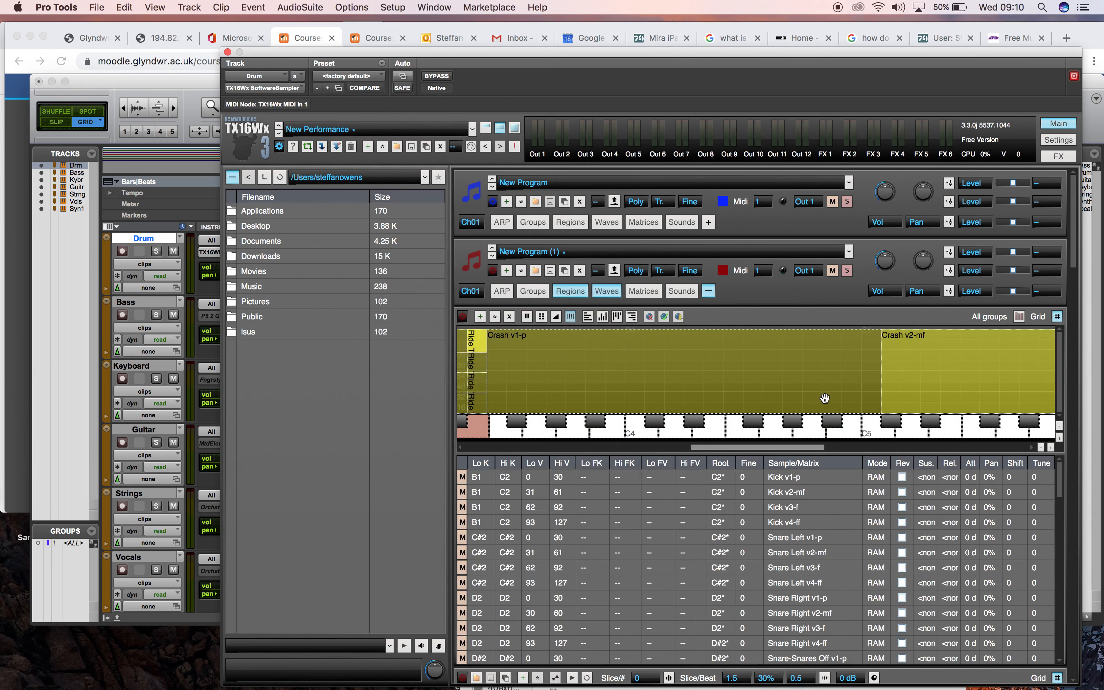
# - Narrow the Crash v1-p region to the single key F3 and set its high velocity to 30
pyautogui.click(900, 386)
pyautogui.moveTo(881, 375); pyautogui.dragTo(487, 383)
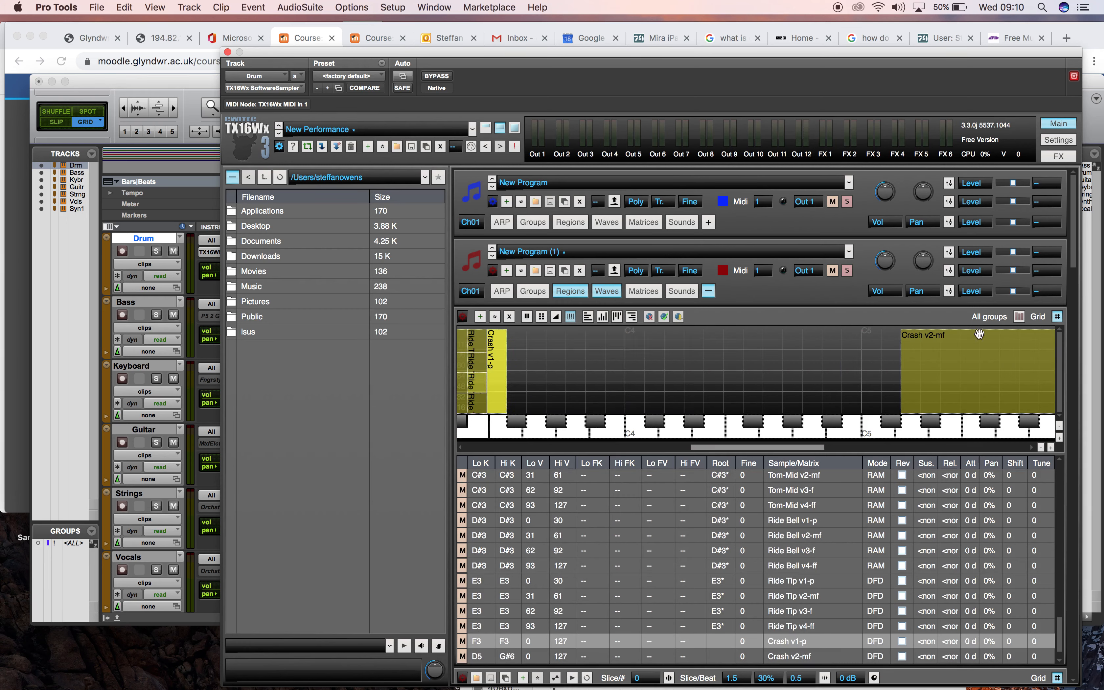
pyautogui.click(562, 642)
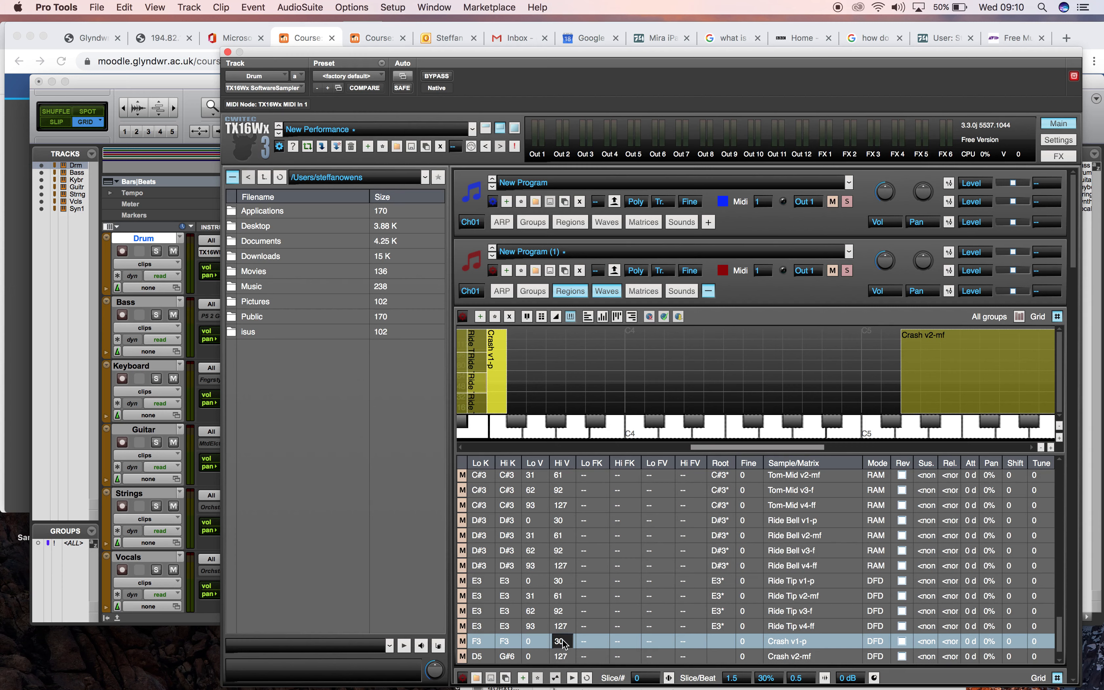
# - Move the Crash v2-mf region down to F3 and narrow it to that single key
pyautogui.moveTo(1009, 388); pyautogui.dragTo(599, 386)
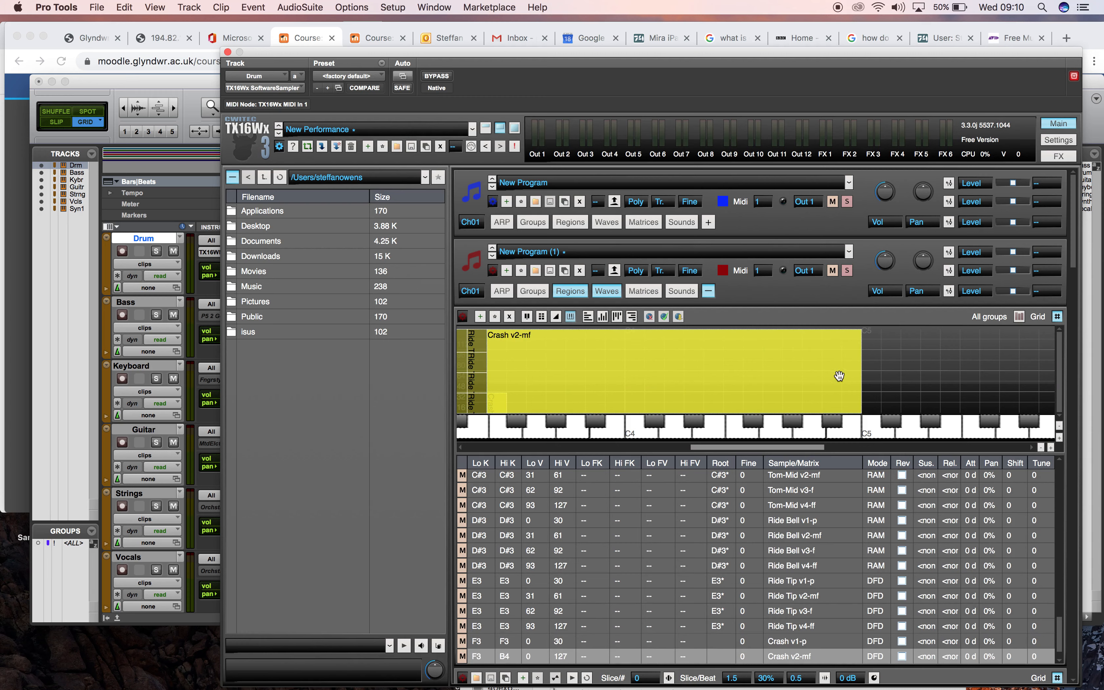
pyautogui.click(860, 372)
pyautogui.moveTo(860, 372); pyautogui.dragTo(501, 376)
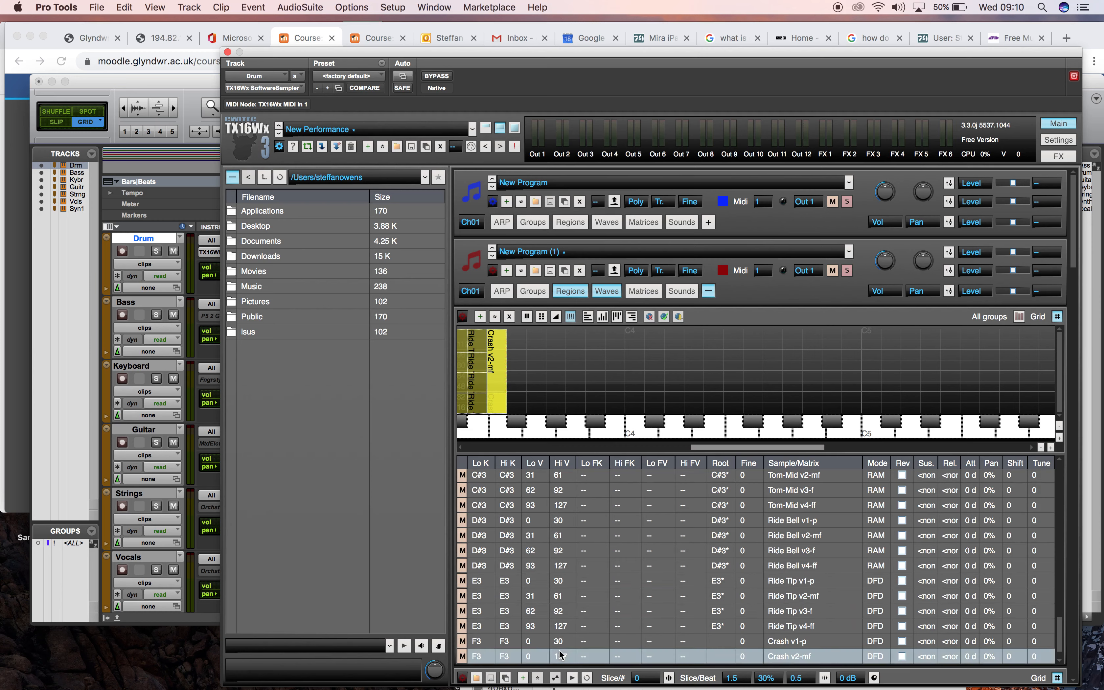
# - Set the Crash v2-mf region's velocity range to 31–61
pyautogui.click(529, 657)
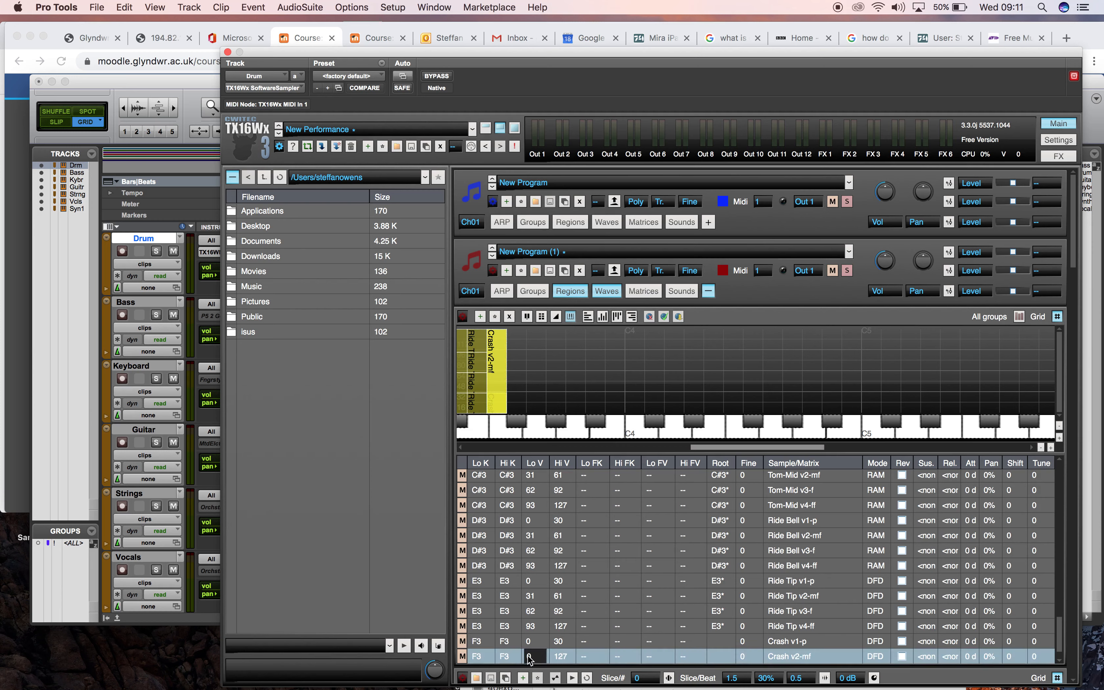
pyautogui.write('311')
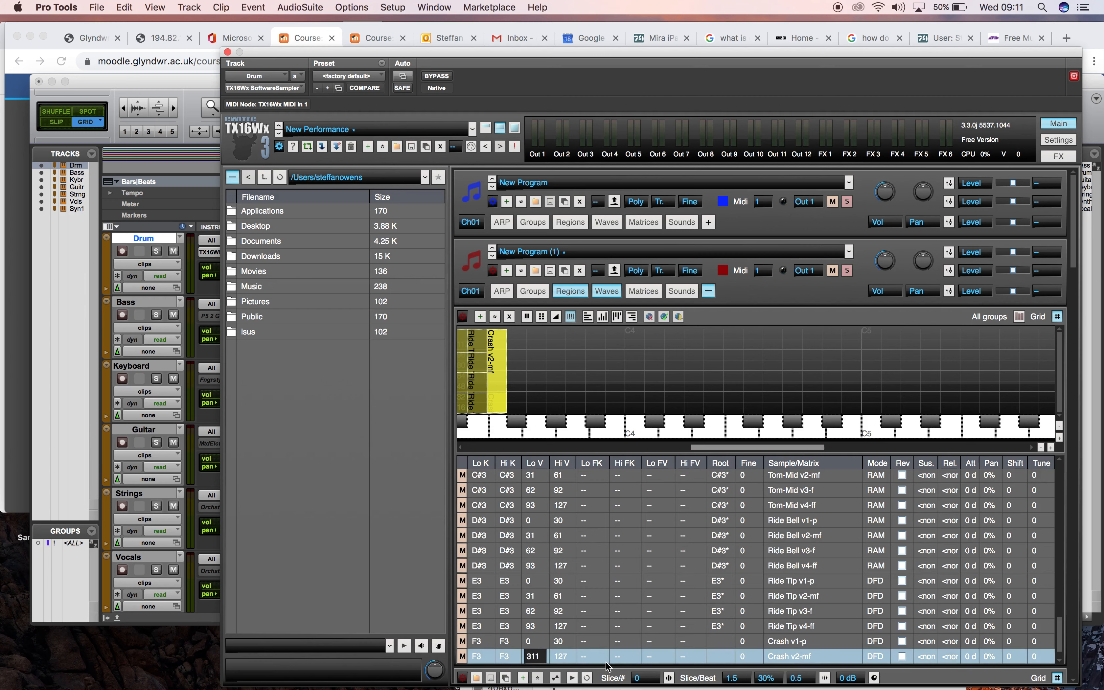
pyautogui.press('BackSpace')
pyautogui.press('Return')
pyautogui.doubleClick(561, 657)
pyautogui.click(566, 658)
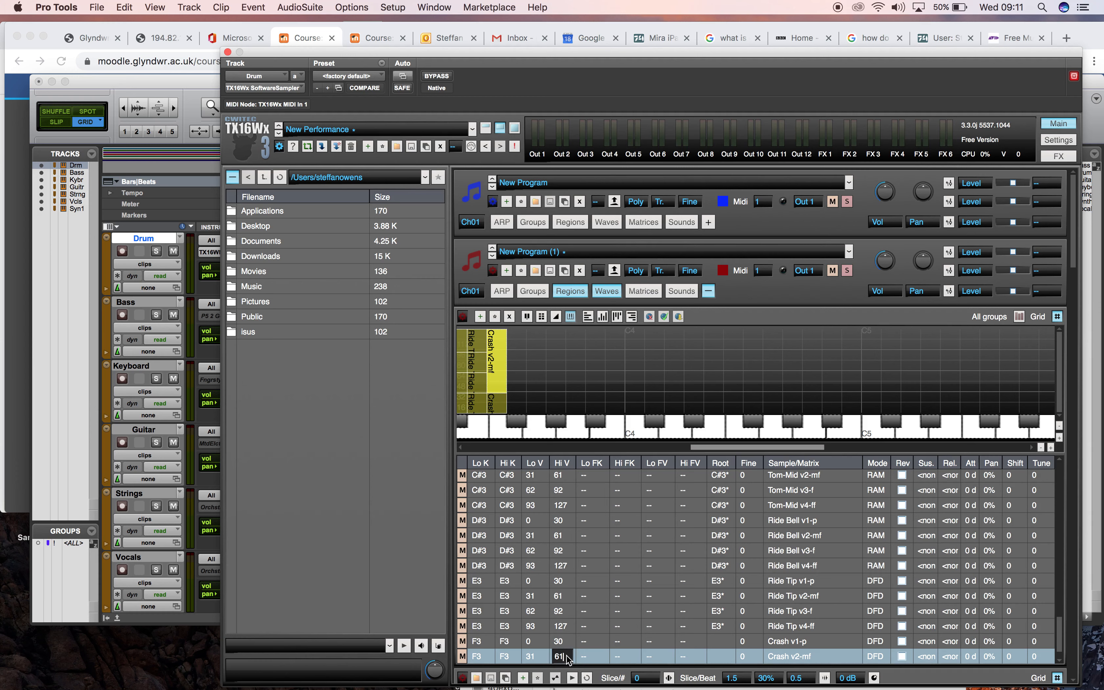
pyautogui.press('Return')
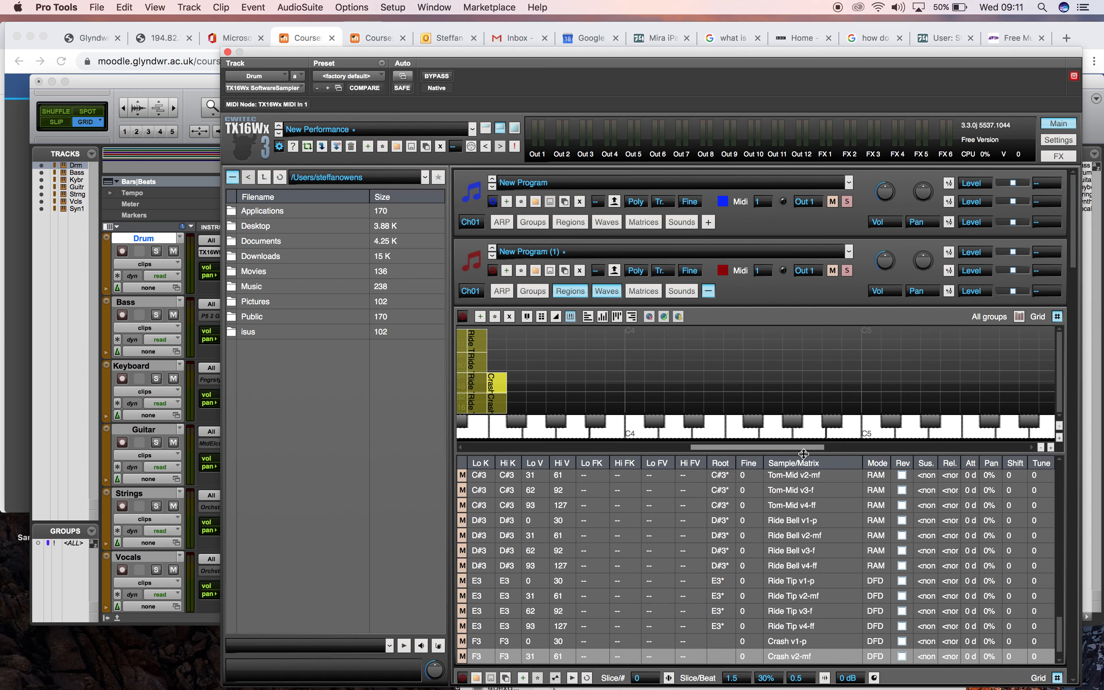
# - Move the Crash v3-f region down to F3 and narrow it to that single key
pyautogui.moveTo(800, 445); pyautogui.dragTo(929, 447)
pyautogui.moveTo(878, 374); pyautogui.dragTo(564, 370)
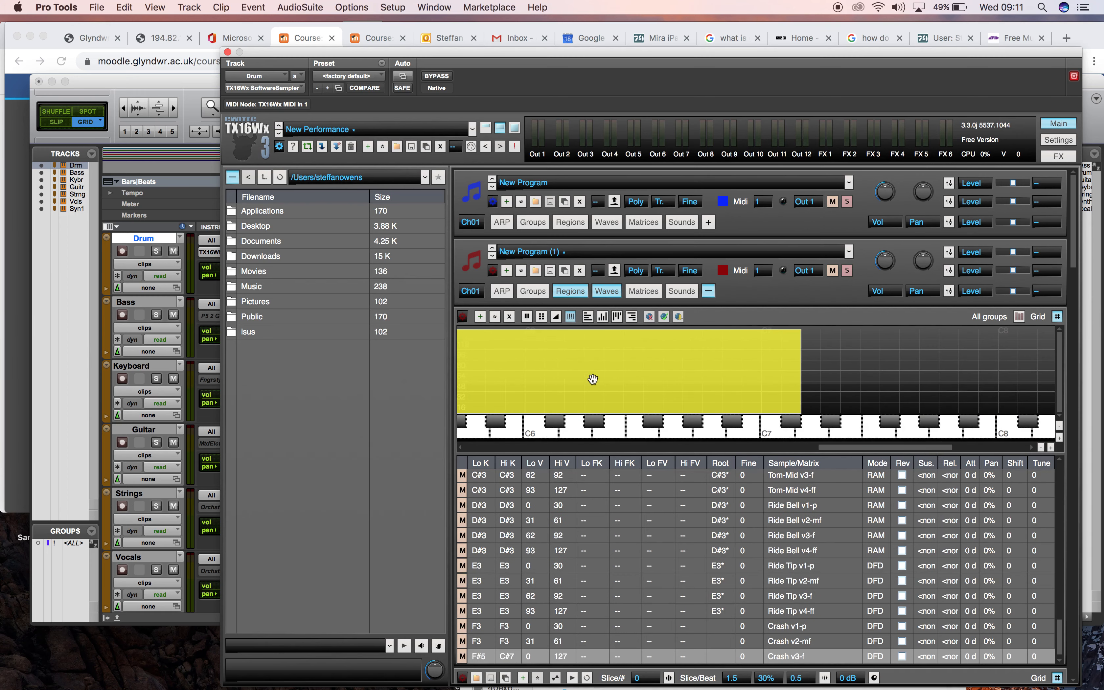
pyautogui.moveTo(886, 446); pyautogui.dragTo(745, 447)
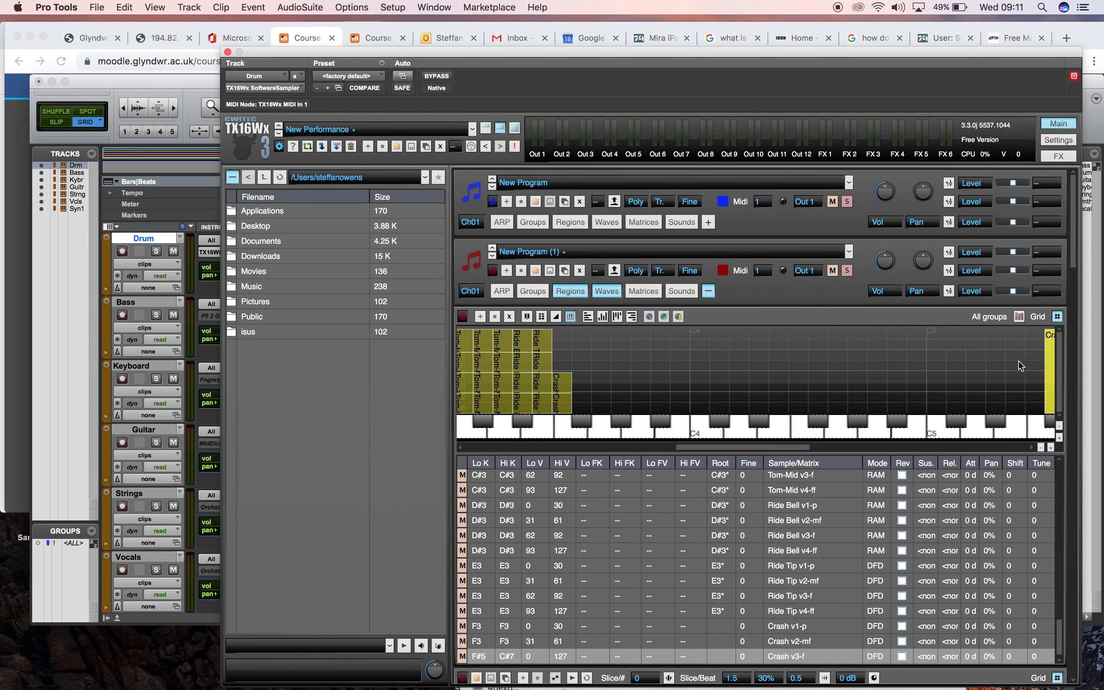
pyautogui.moveTo(1050, 361); pyautogui.dragTo(571, 389)
pyautogui.moveTo(944, 363); pyautogui.dragTo(556, 368)
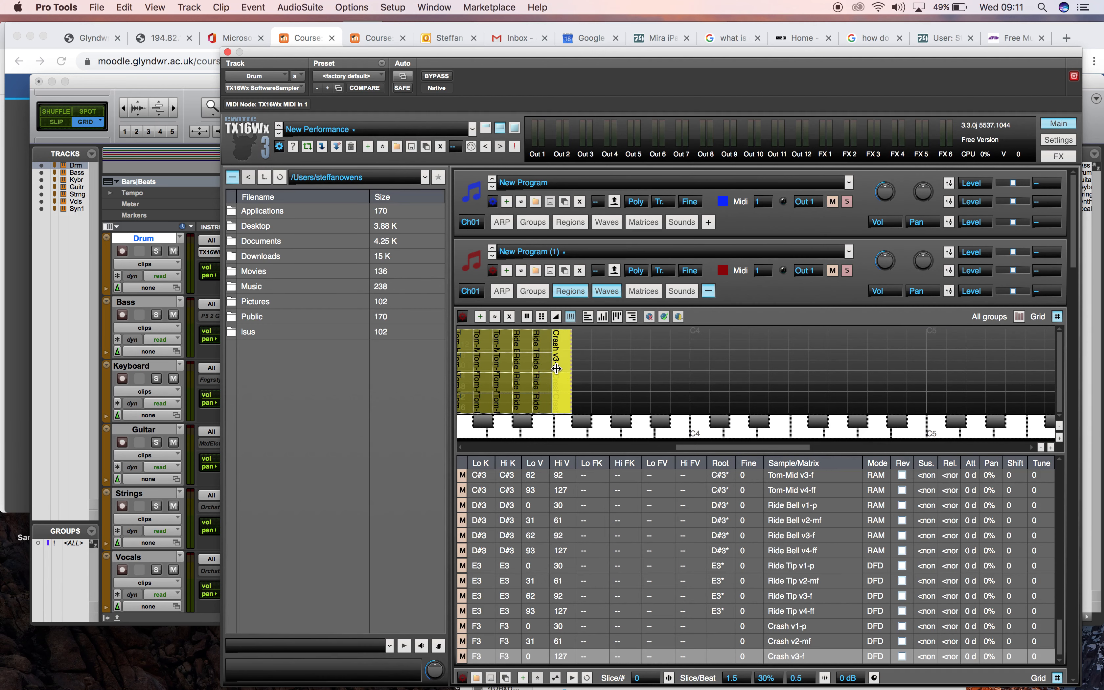
# - Set the Crash v3-f region's low velocity to 62 and high velocity to 92
pyautogui.doubleClick(528, 657)
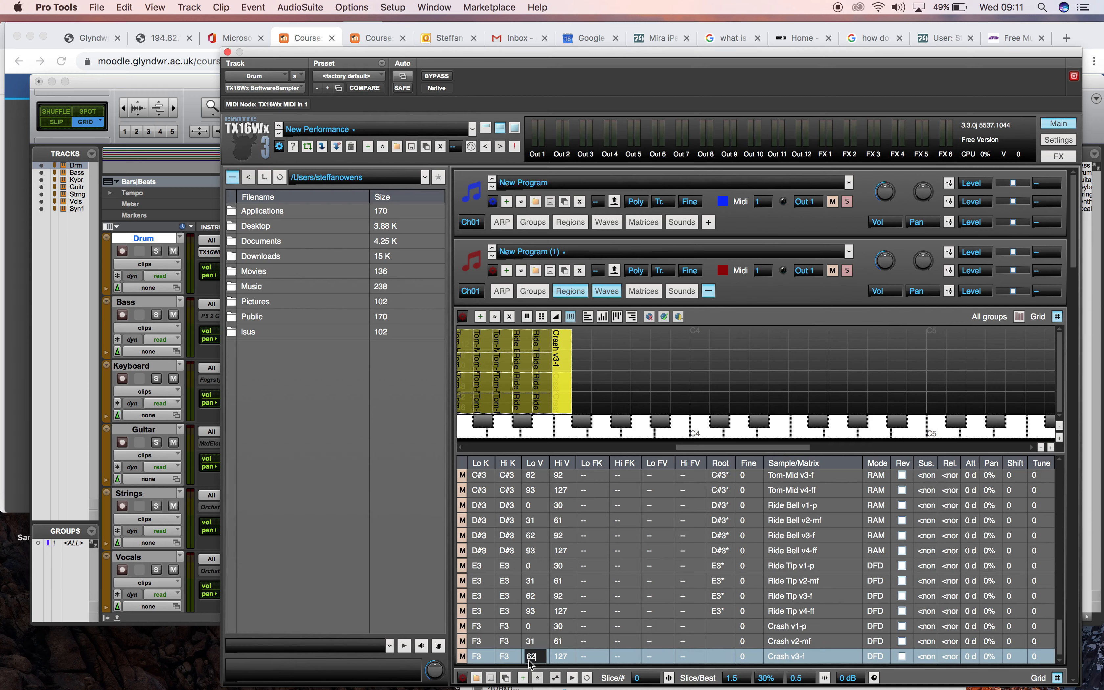
pyautogui.click(562, 655)
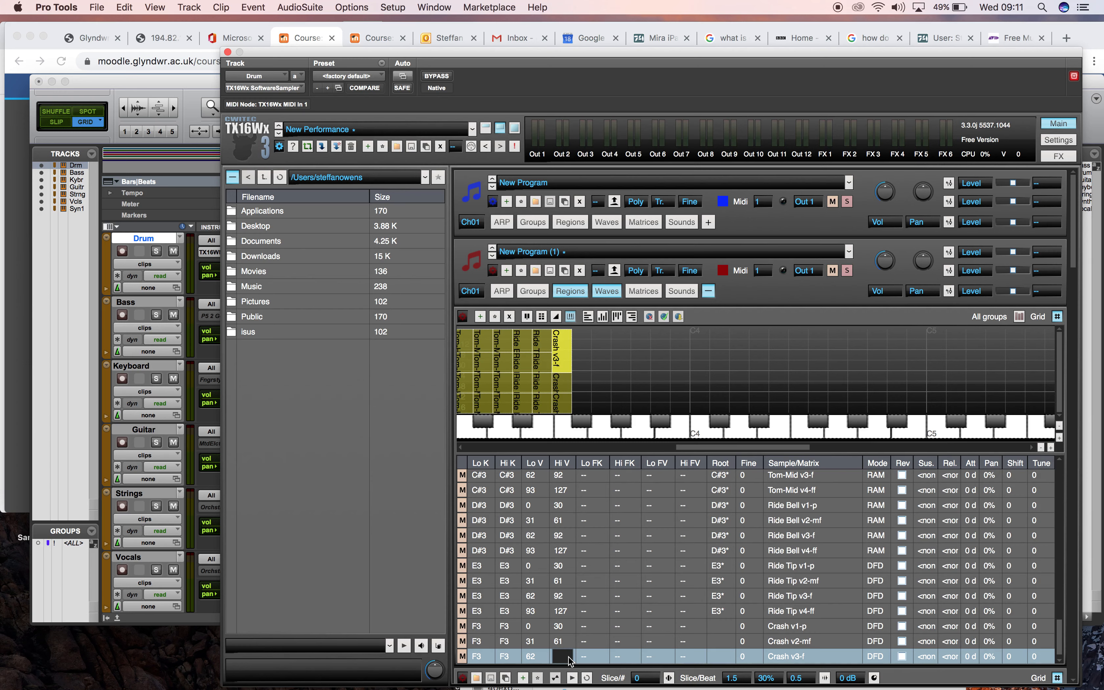
pyautogui.press('Return')
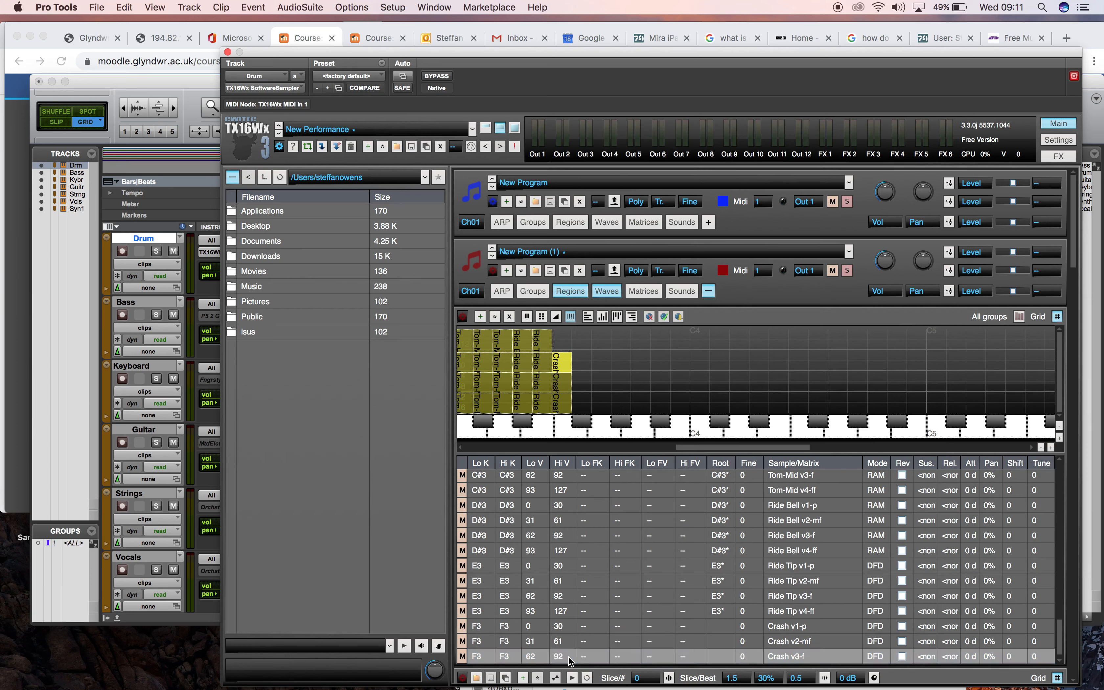
pyautogui.click(719, 479)
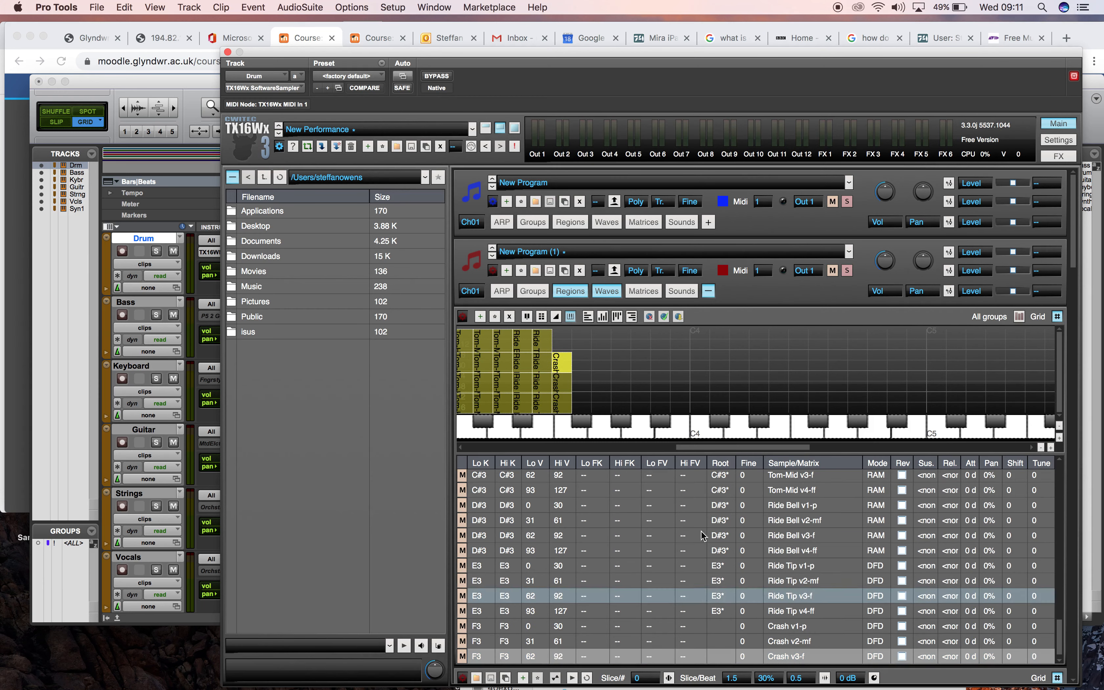
# - Move the Crash v4-ff region down the keyboard map to F3 and narrow it to that single key
pyautogui.moveTo(707, 445); pyautogui.dragTo(956, 434)
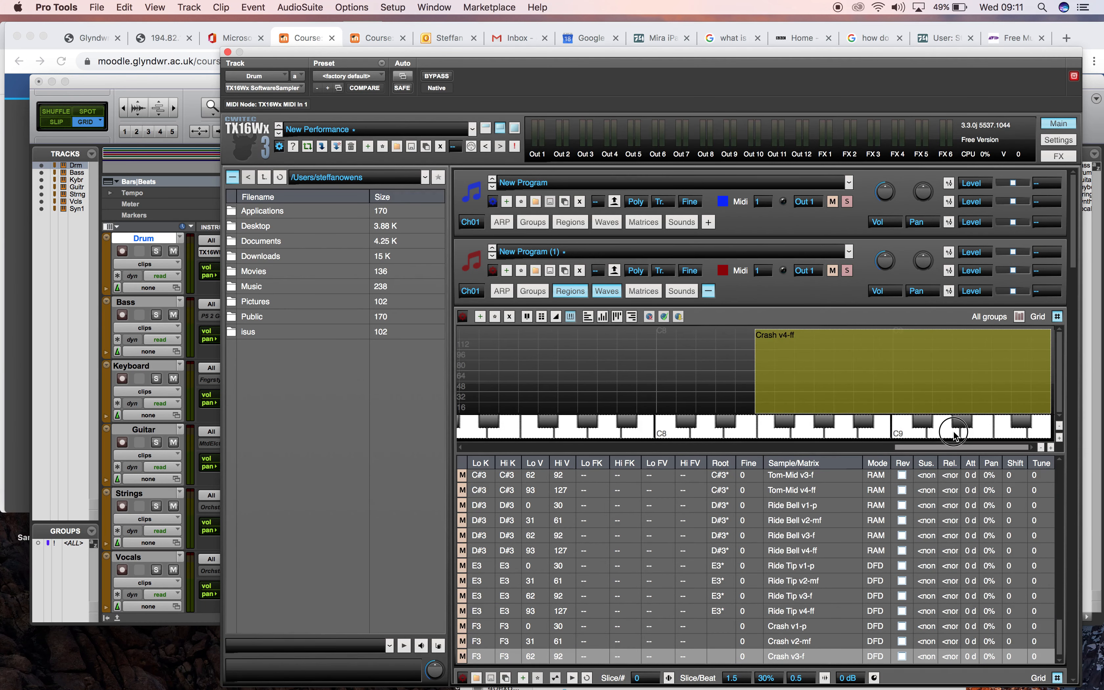
pyautogui.moveTo(872, 372); pyautogui.dragTo(548, 386)
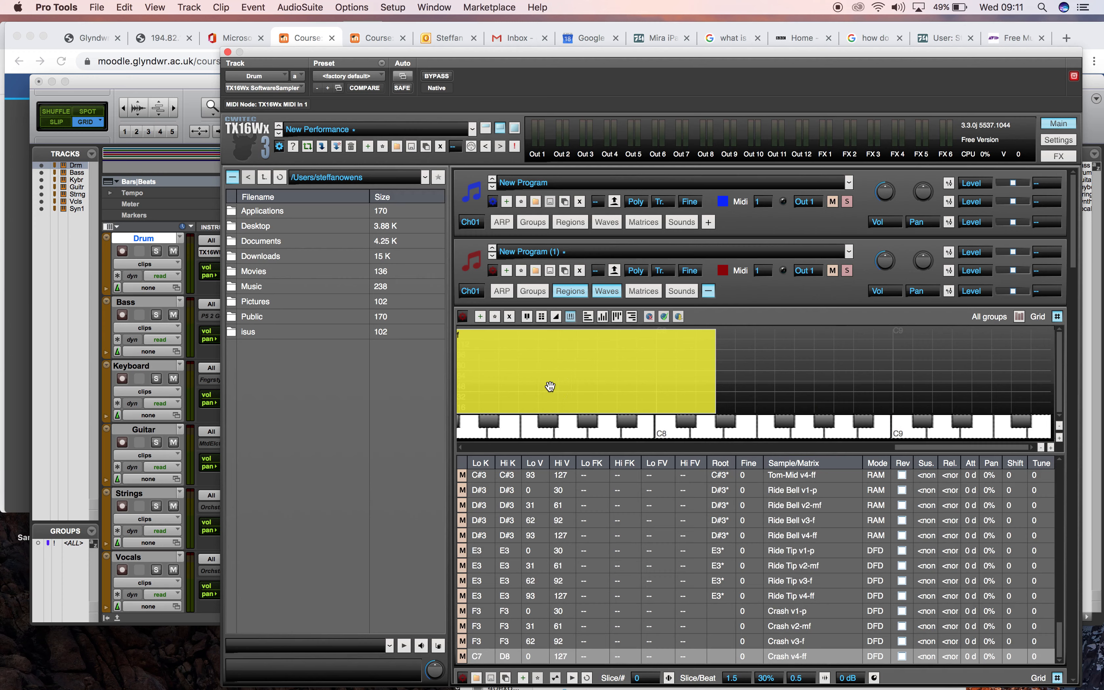
pyautogui.moveTo(925, 447); pyautogui.dragTo(797, 445)
pyautogui.moveTo(1023, 370); pyautogui.dragTo(513, 365)
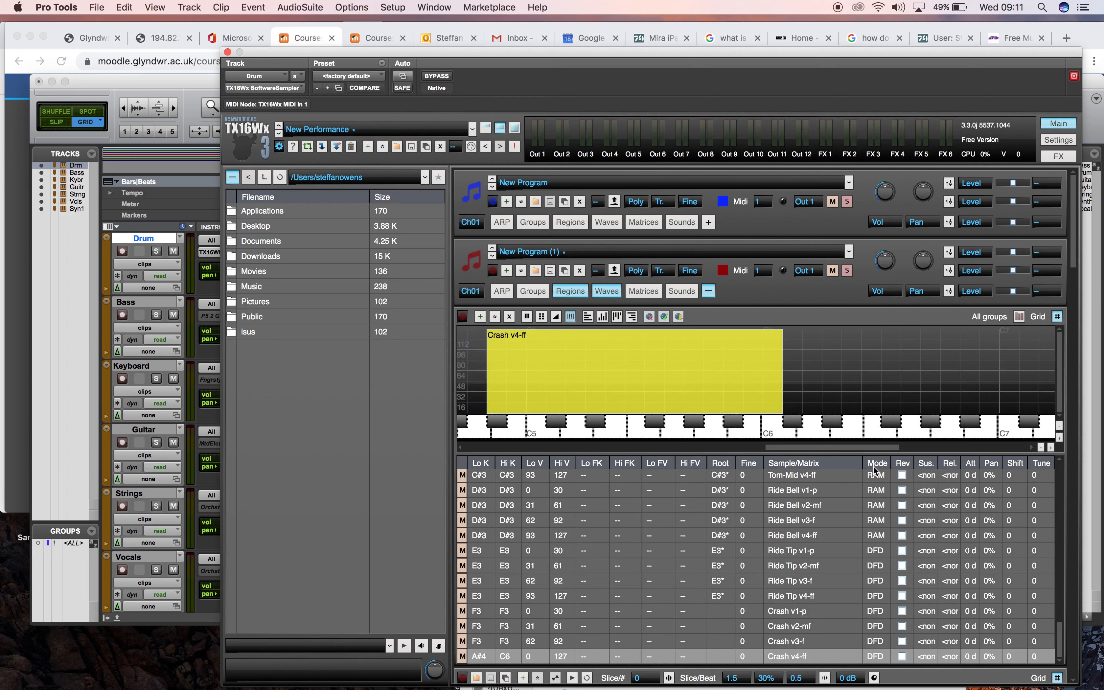
pyautogui.moveTo(858, 447); pyautogui.dragTo(780, 446)
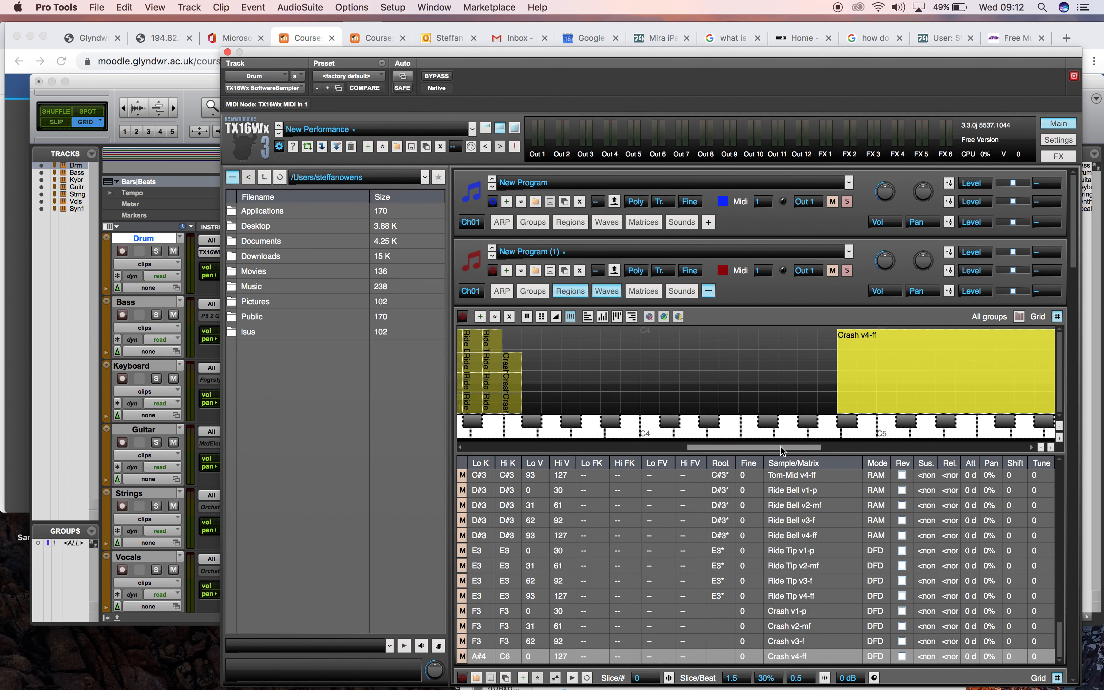
pyautogui.moveTo(912, 370); pyautogui.dragTo(577, 365)
pyautogui.moveTo(795, 360); pyautogui.dragTo(510, 381)
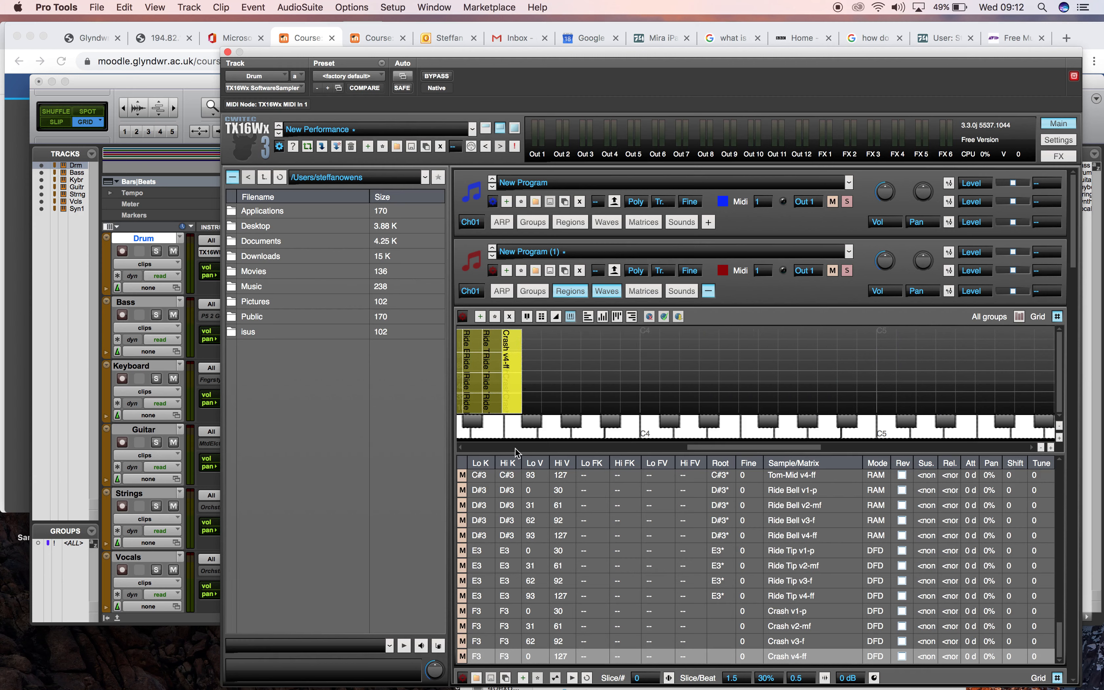
# - Set the Crash v4-ff region's low velocity to 93
pyautogui.click(527, 476)
pyautogui.click(532, 657)
pyautogui.click(530, 656)
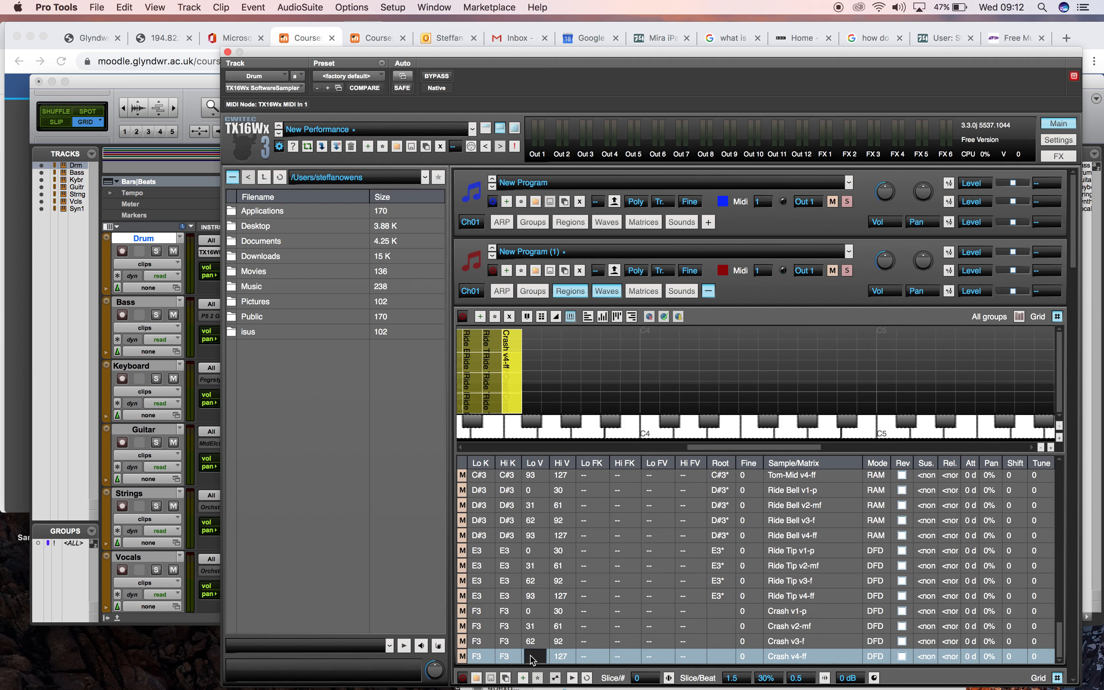
pyautogui.write('93')
pyautogui.press('Return')
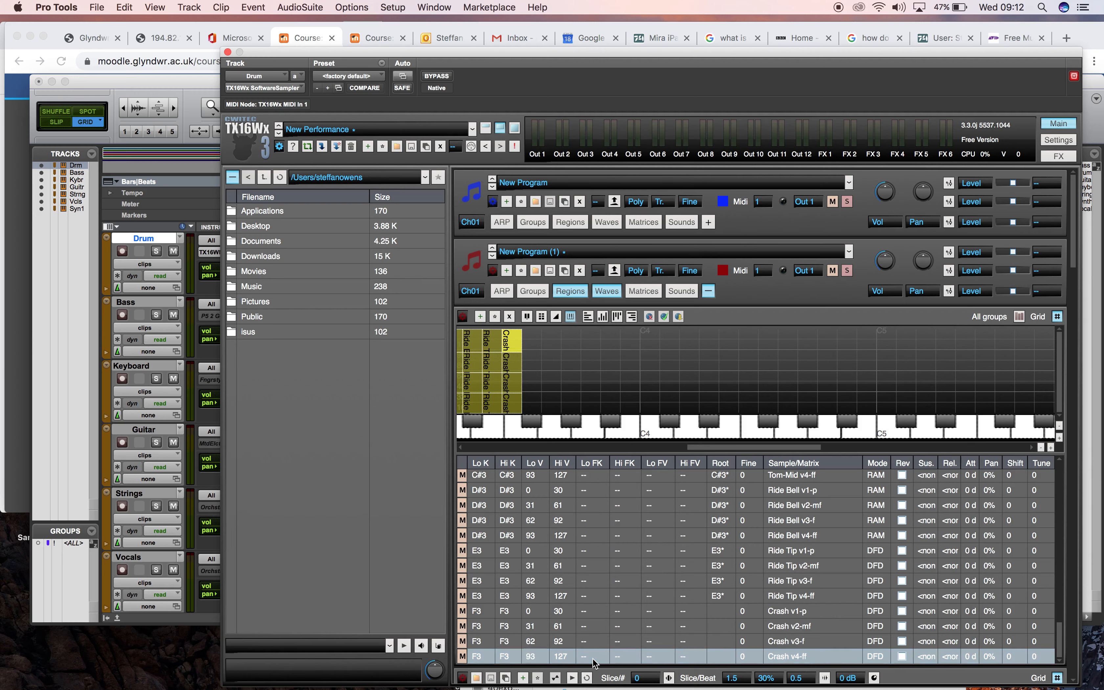
# - Set the root key of all four Crash regions, v1-p through v4-ff, to F3
pyautogui.click(719, 612)
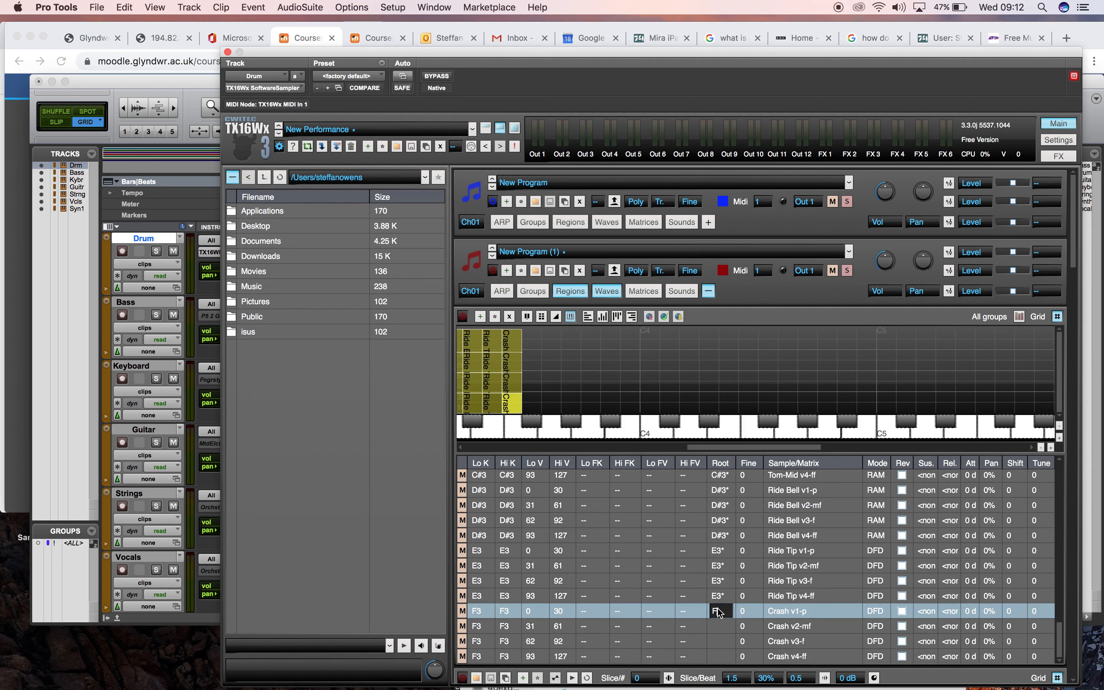
pyautogui.write('F3*')
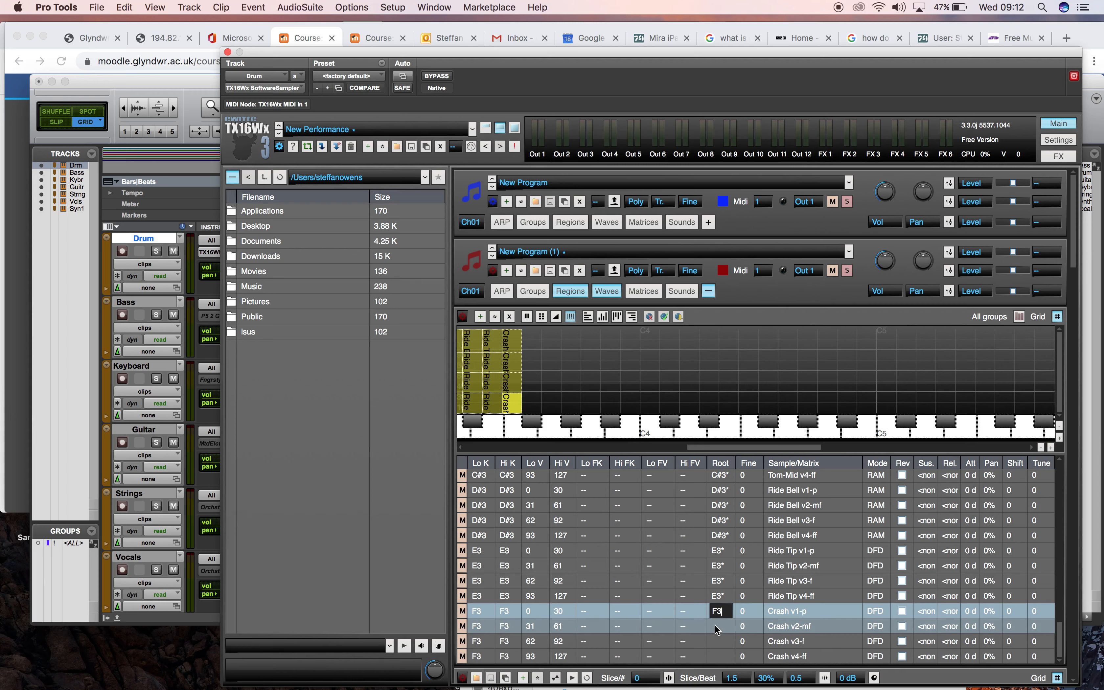
pyautogui.click(715, 626)
pyautogui.write('f3')
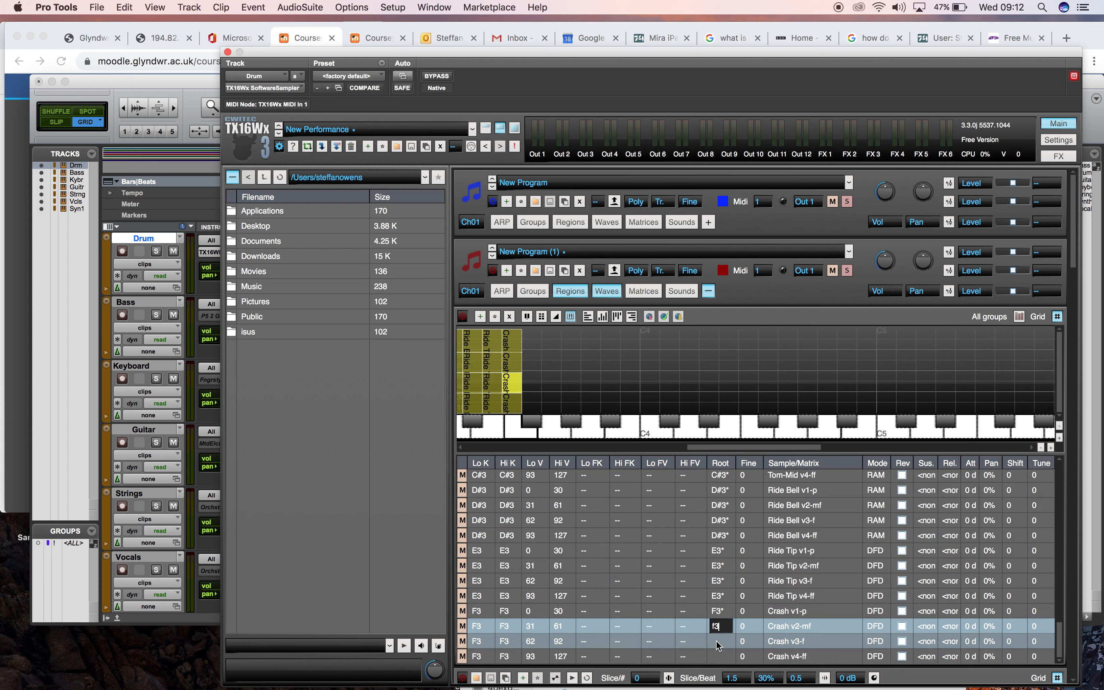
pyautogui.click(717, 641)
pyautogui.click(717, 657)
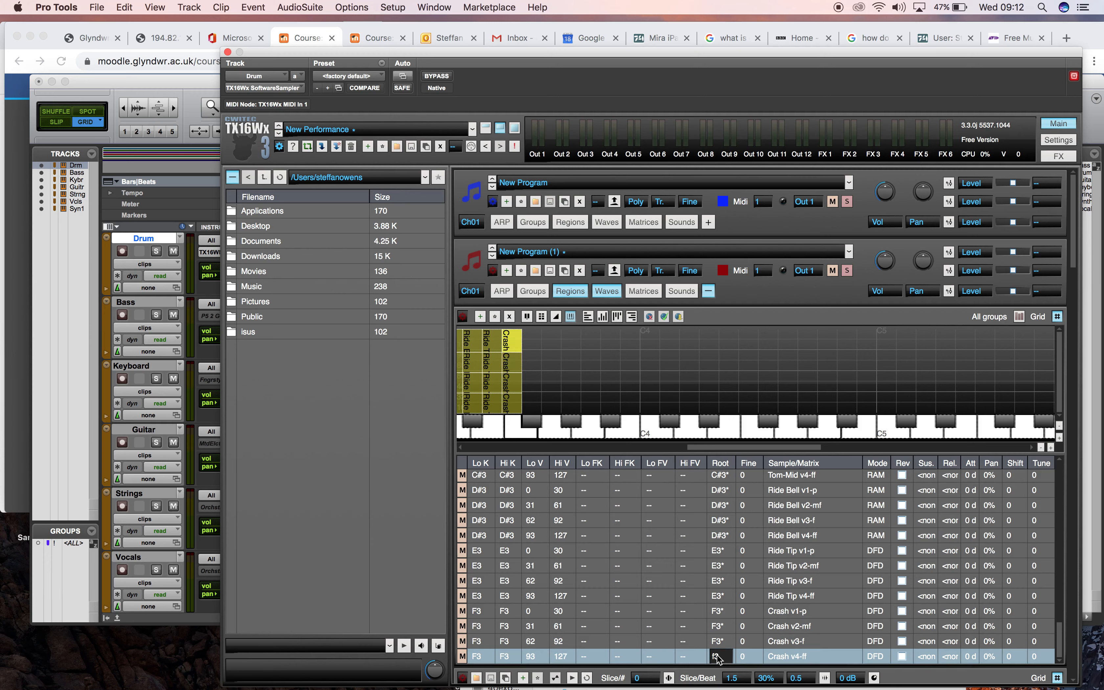
pyautogui.write('f3')
pyautogui.press('Return')
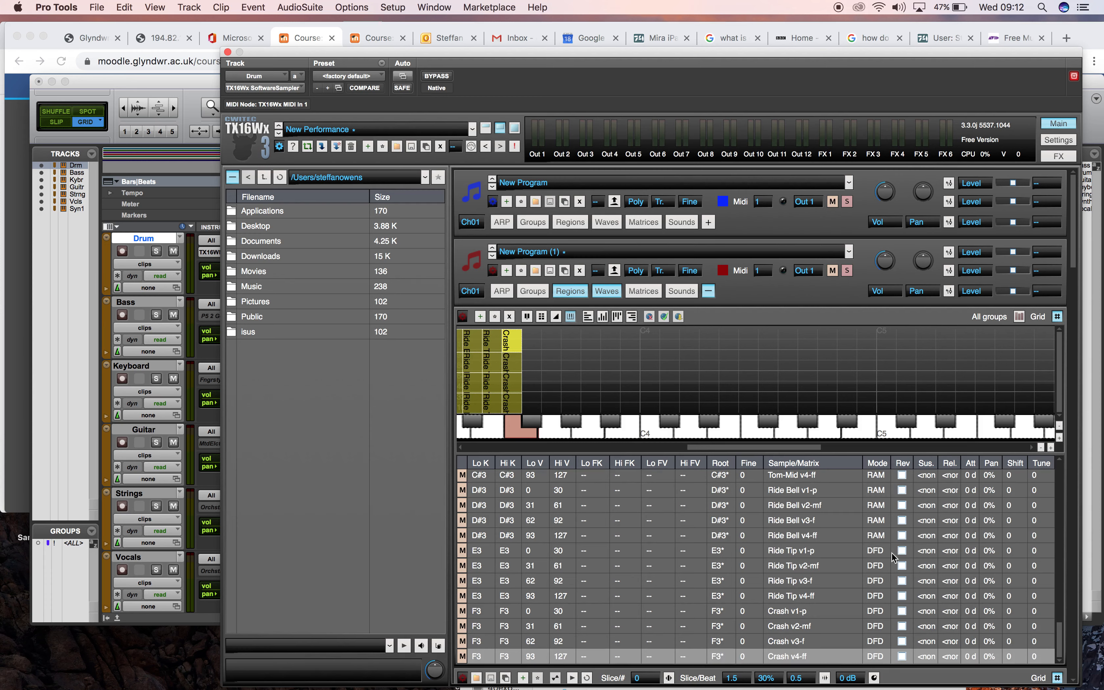
# - Switch to the Excel drum chart and change the Splash note to F#3
pyautogui.press('super+Tab')
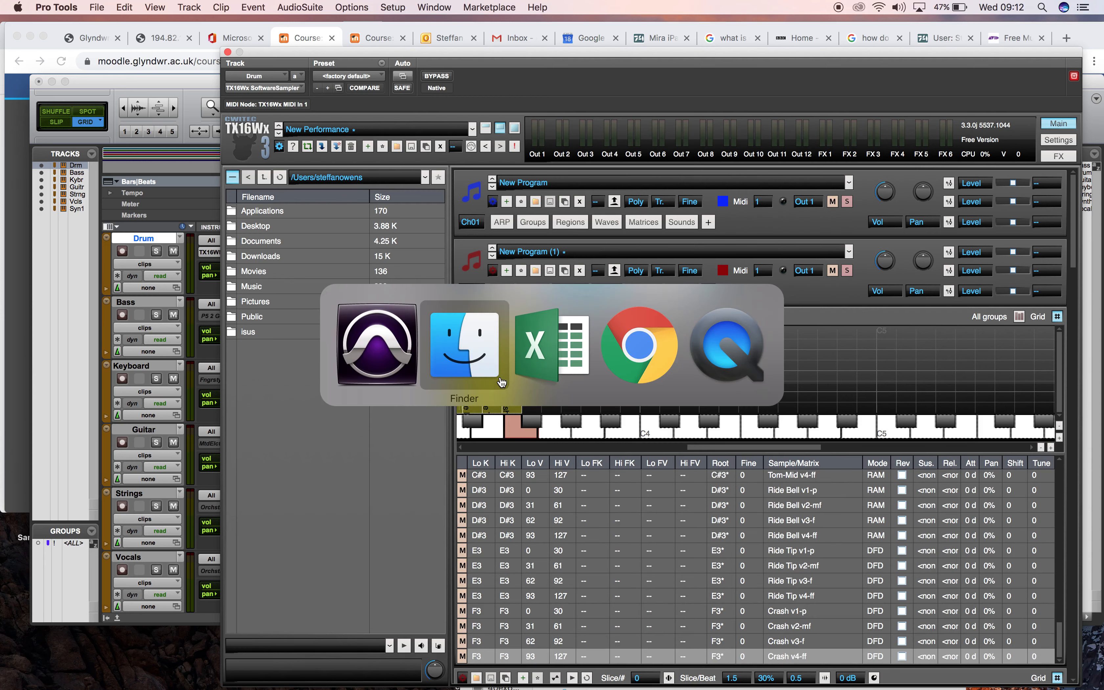
pyautogui.press('super+Tab')
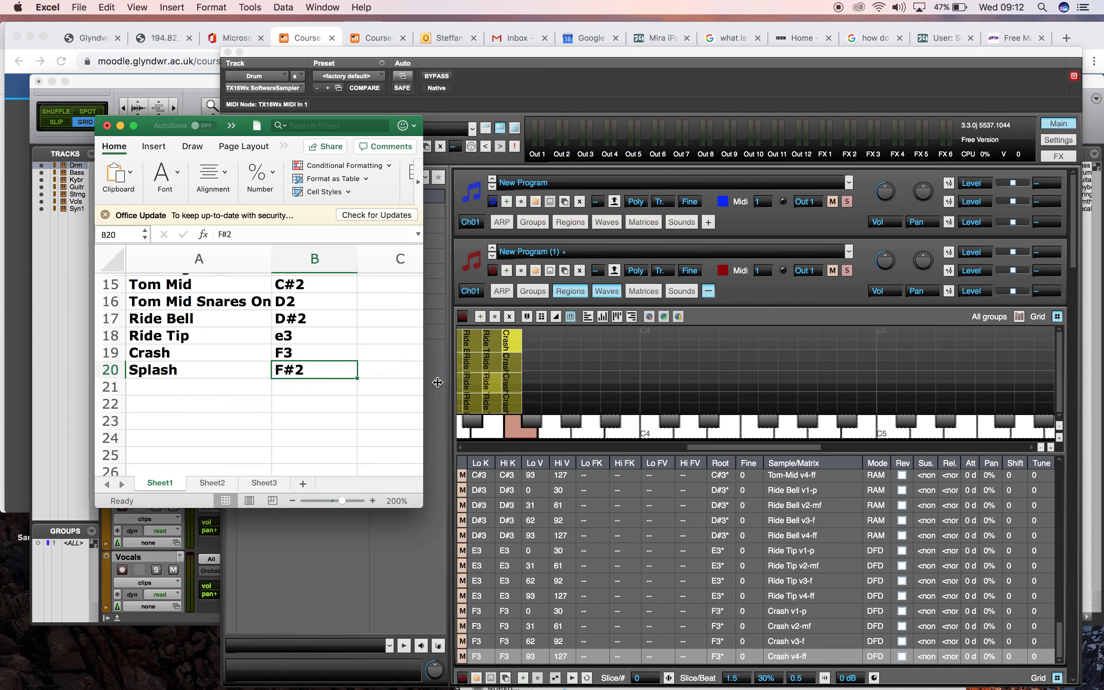
pyautogui.doubleClick(313, 370)
pyautogui.press('BackSpace')
pyautogui.write('3')
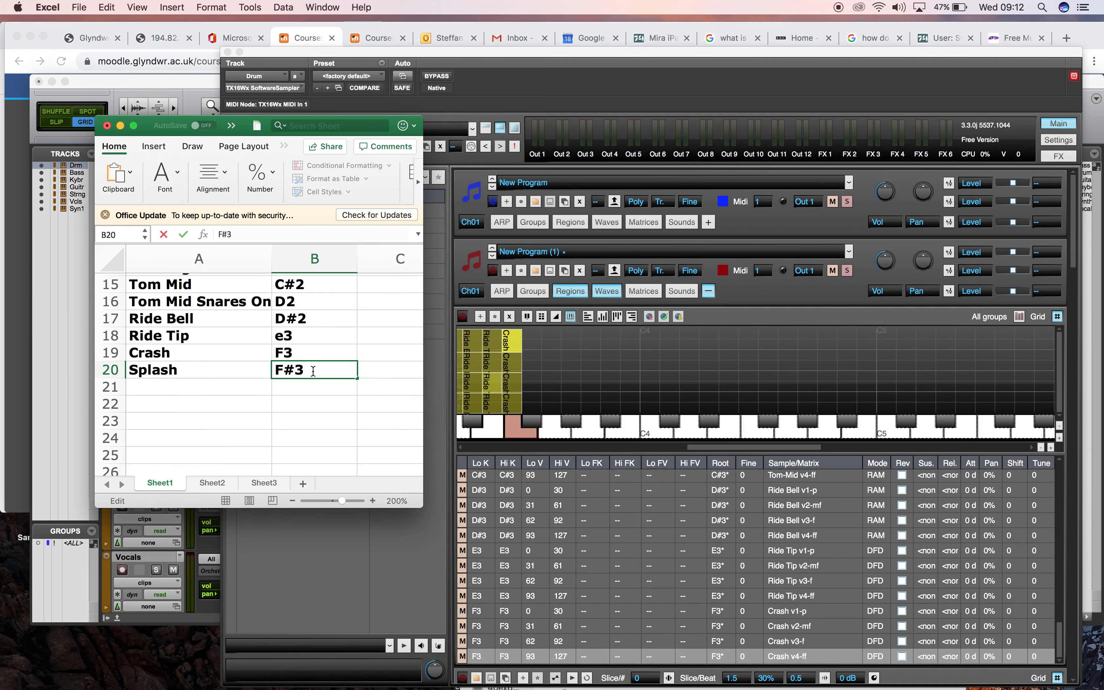
# - Switch to Finder, collapse the Crash folder and expand the Splash folder, keeping the sampler's keyboard map uncovered
pyautogui.press('super+Tab')
pyautogui.press('super+Tab')
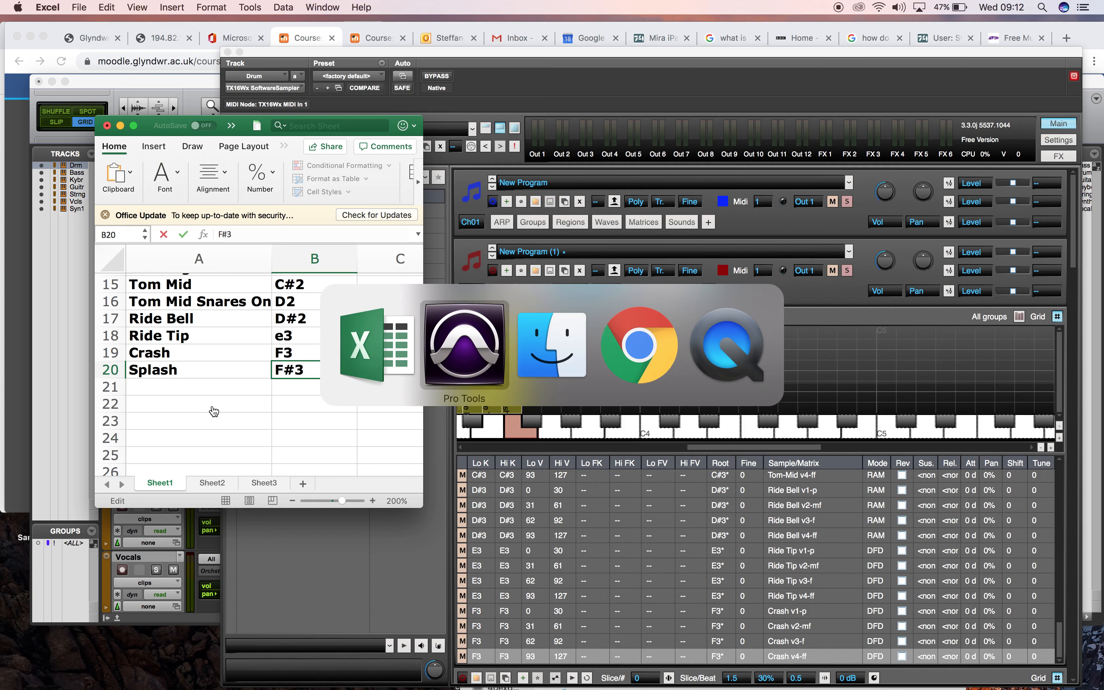
pyautogui.press('super+Tab')
pyautogui.press('super+Tab')
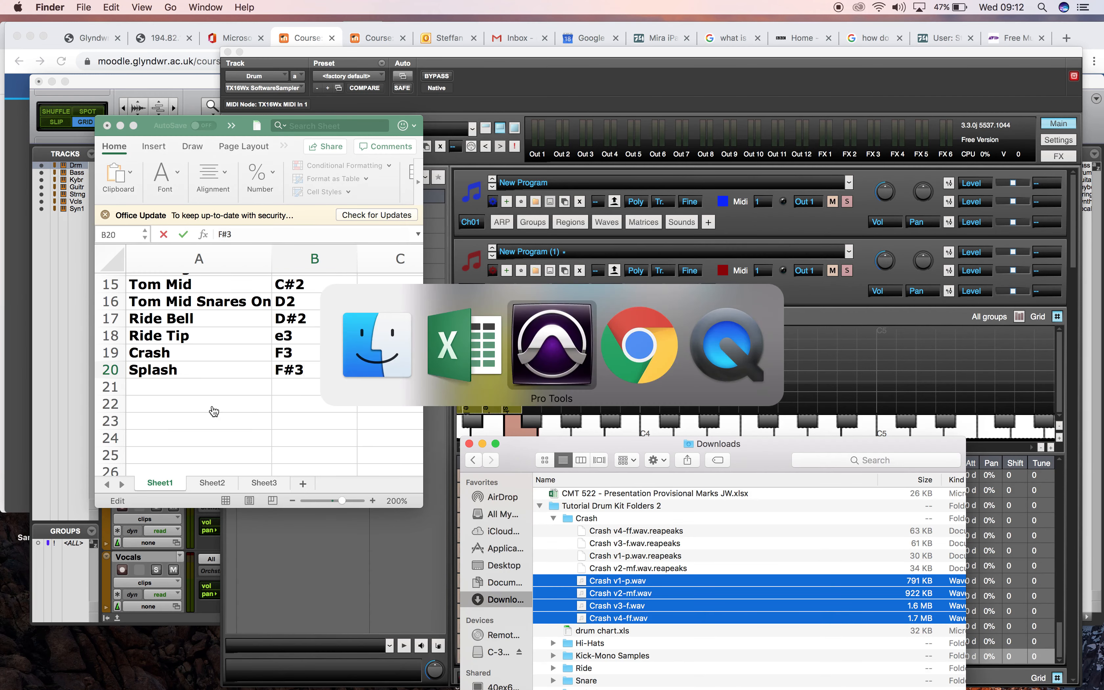
pyautogui.press('super+Tab')
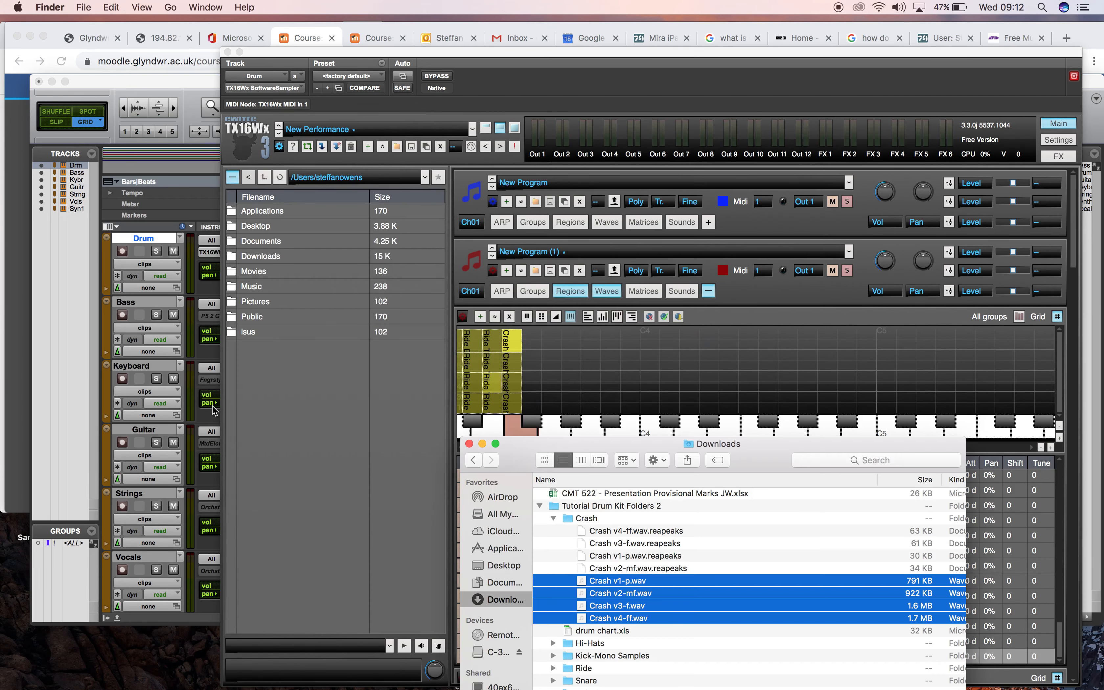
pyautogui.click(551, 518)
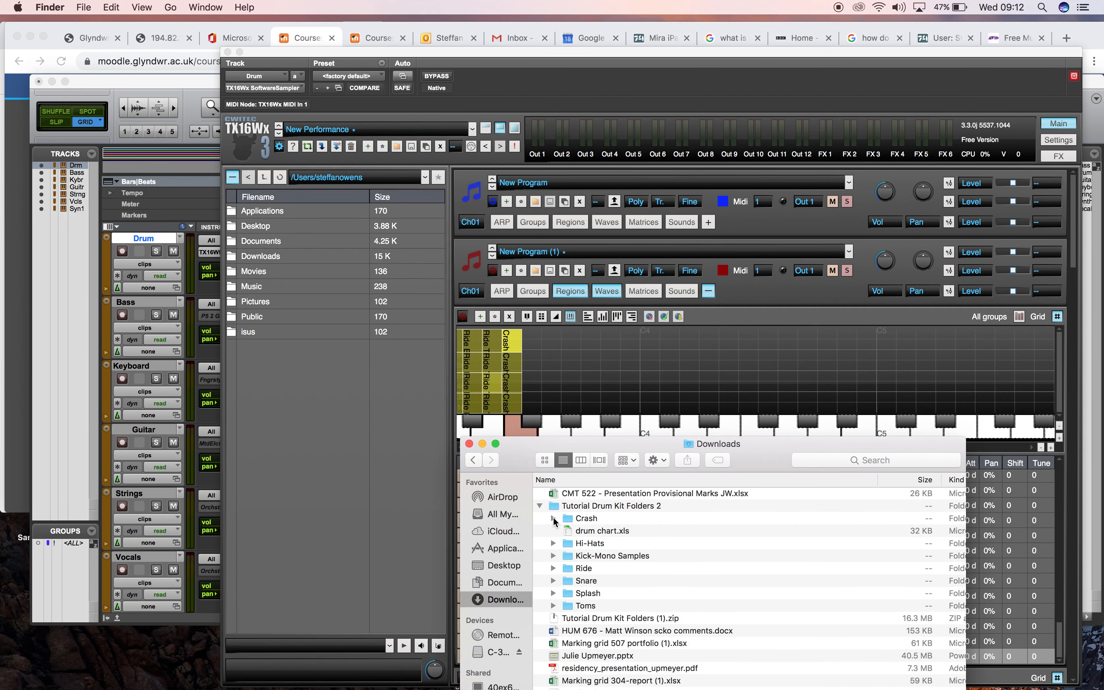
pyautogui.click(552, 592)
pyautogui.moveTo(522, 456); pyautogui.dragTo(149, 468)
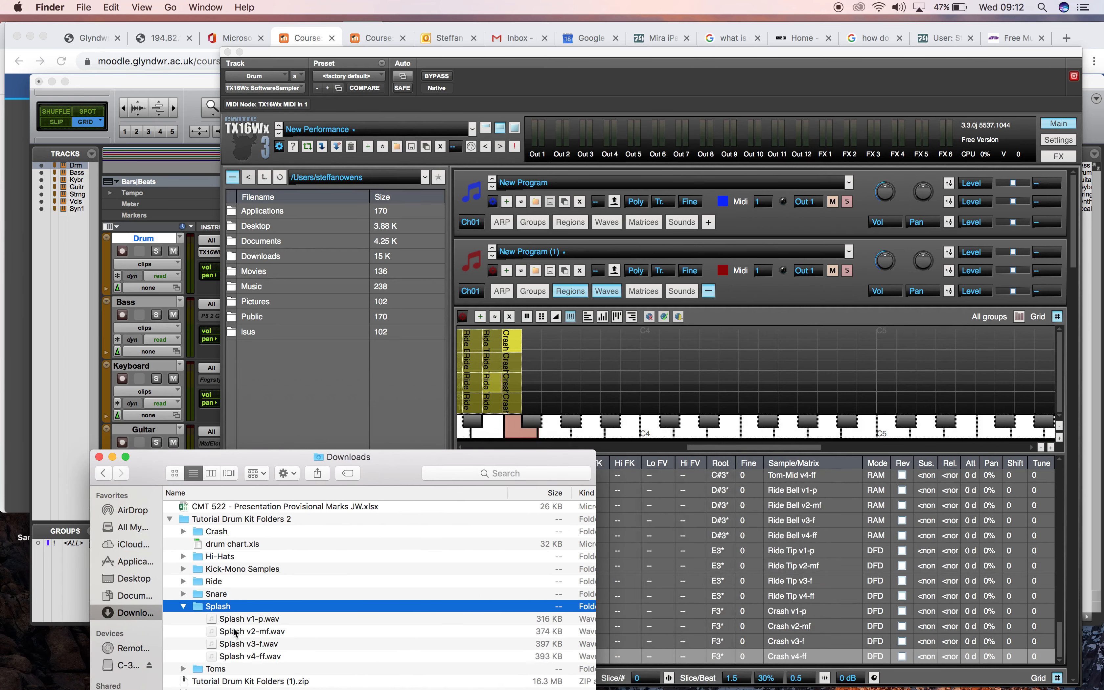
# - Add the four Splash samples, v1-p through v4-ff, to the TX16Wx keyboard map starting at F#3, directly above the Crash regions
pyautogui.click(238, 619)
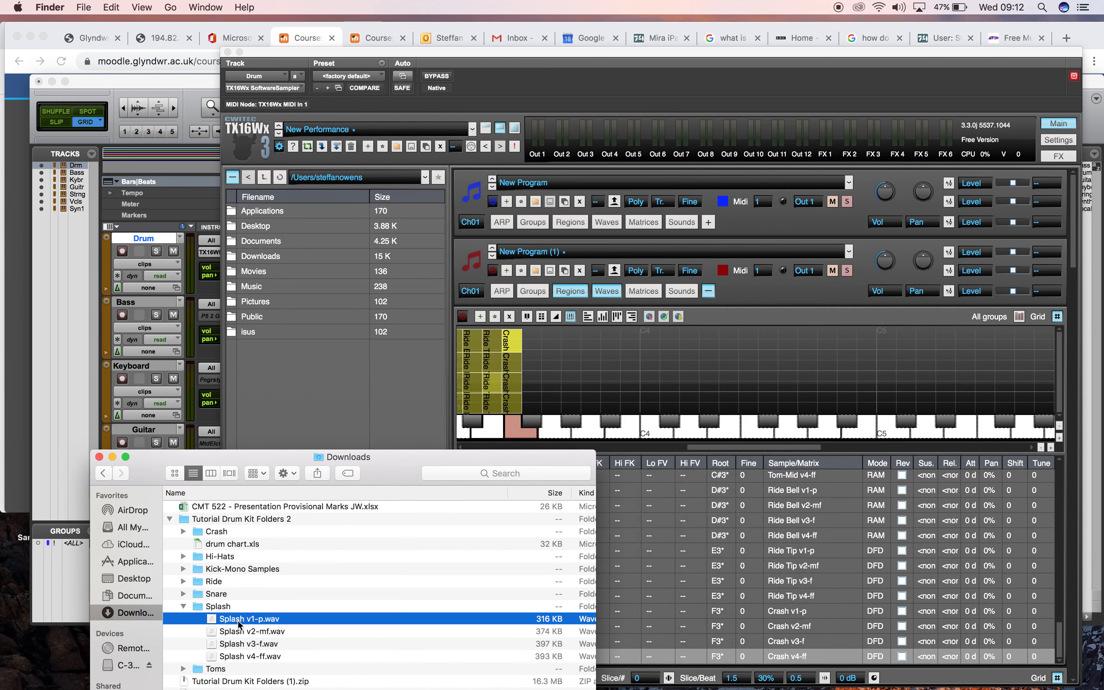
pyautogui.keyDown('shift'); pyautogui.click(242, 656); pyautogui.keyUp('shift')
pyautogui.moveTo(249, 622); pyautogui.dragTo(543, 370)
# - Narrow the Splash v1-p region to the single key F#3 and set its upper velocity limit to 30
pyautogui.click(939, 362)
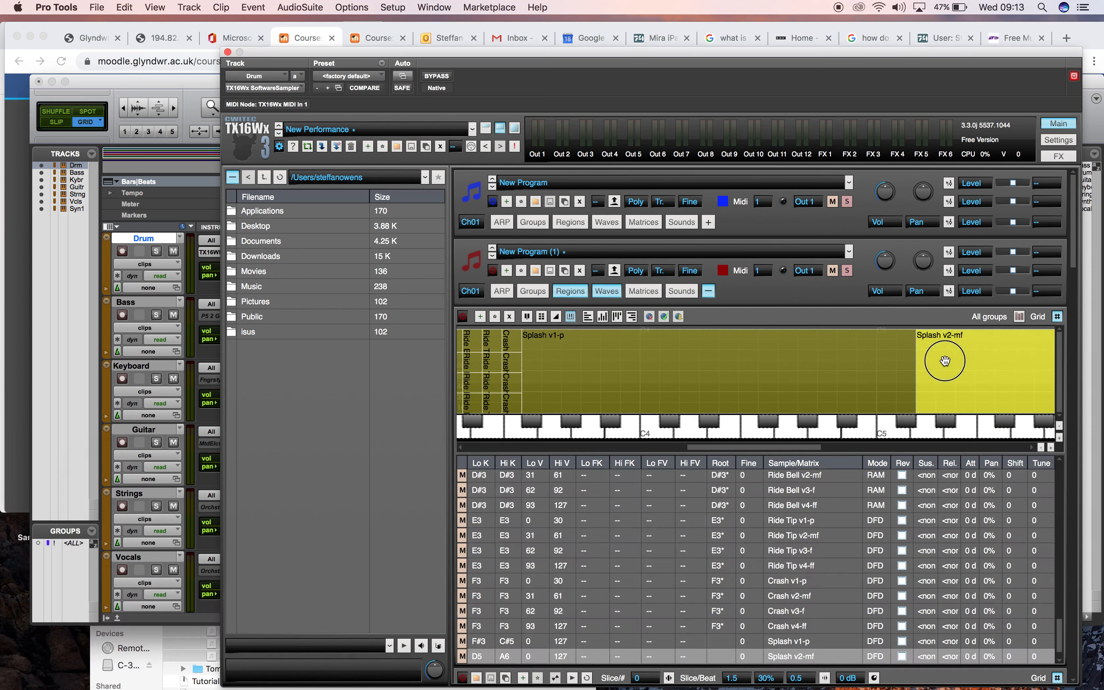
pyautogui.moveTo(917, 366); pyautogui.dragTo(541, 365)
pyautogui.click(915, 364)
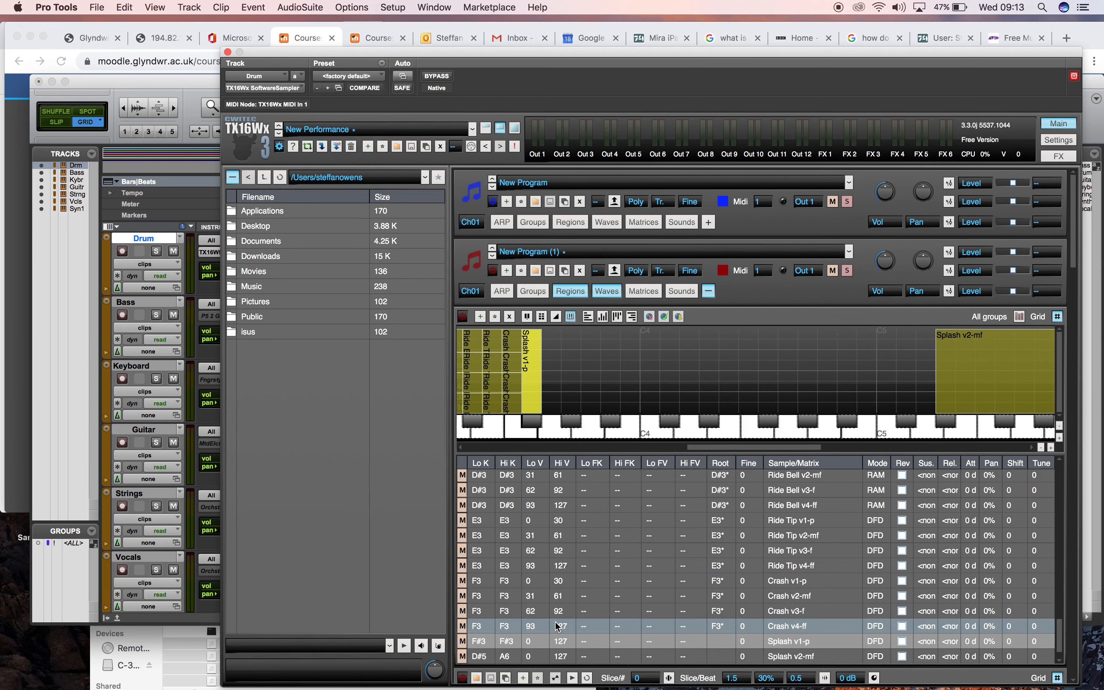
pyautogui.click(562, 642)
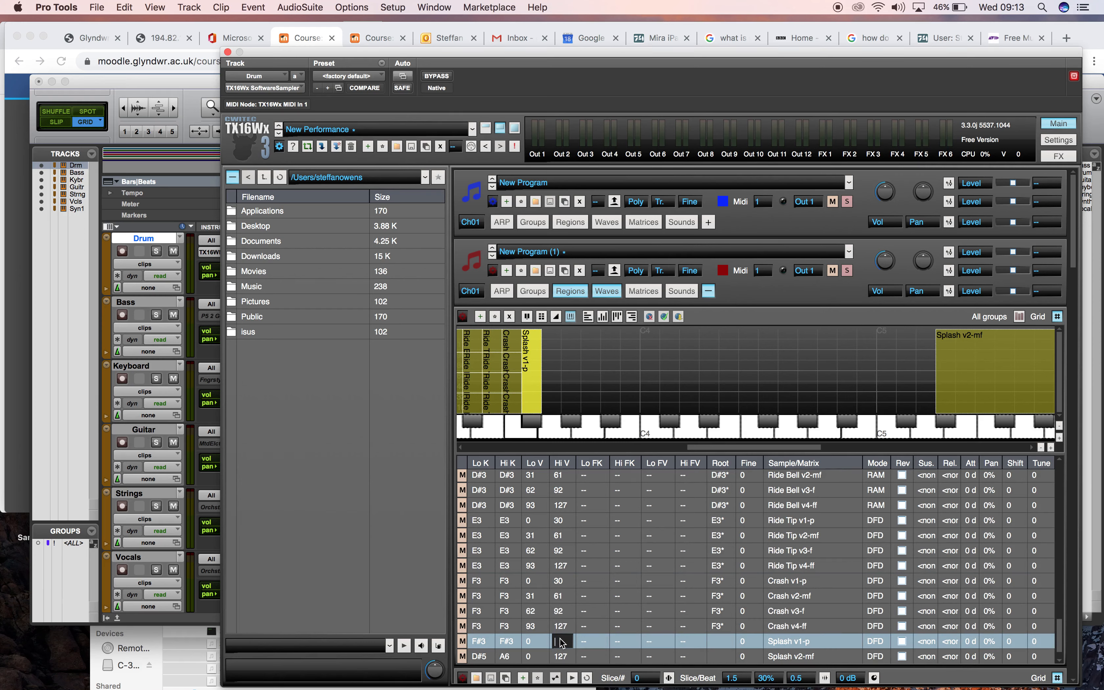
pyautogui.write('30')
pyautogui.press('Return')
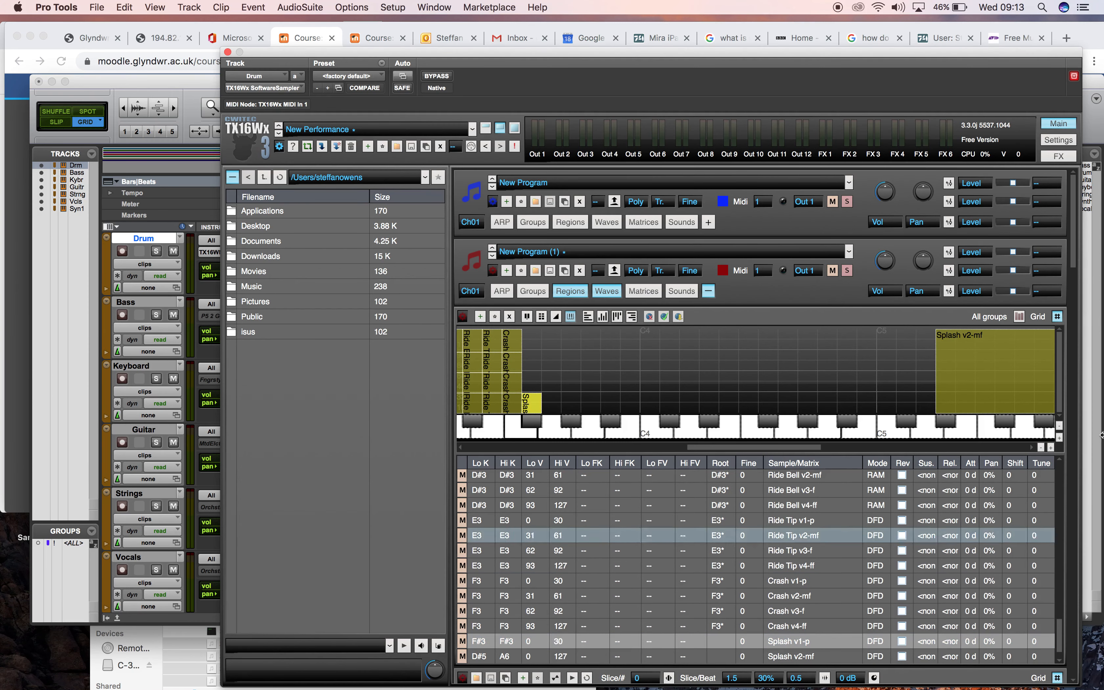
# - Move the Splash v2-mf region to start at F#3, narrow it to that key, and set its velocity range to 31–61
pyautogui.click(976, 356)
pyautogui.moveTo(976, 356); pyautogui.dragTo(569, 348)
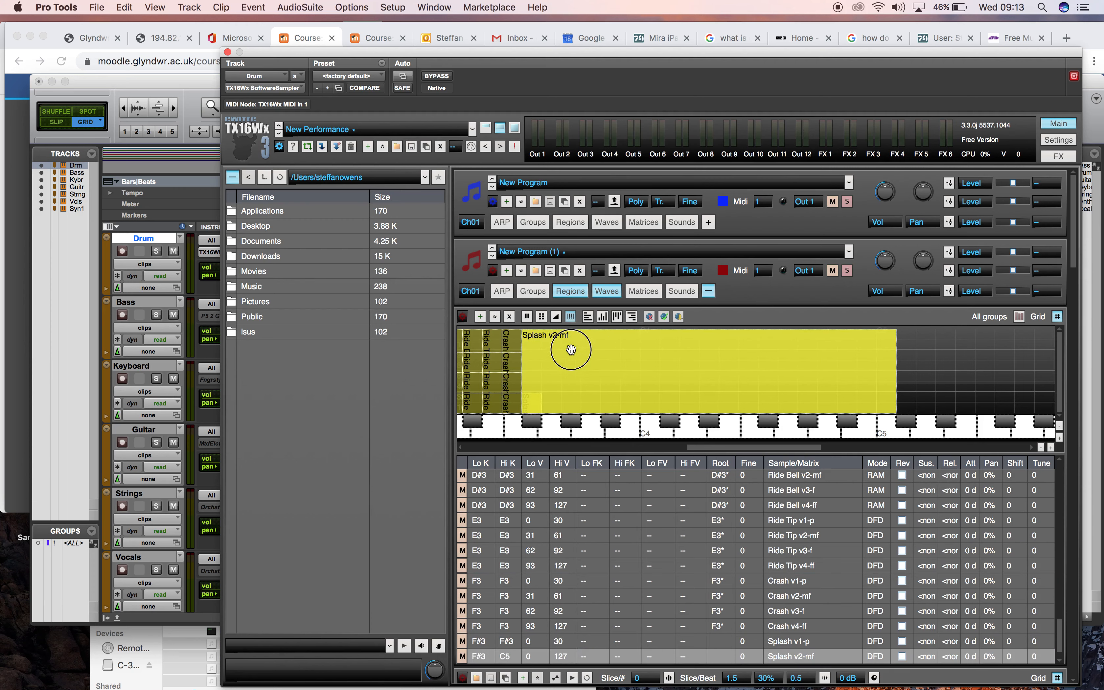
pyautogui.moveTo(897, 358); pyautogui.dragTo(541, 361)
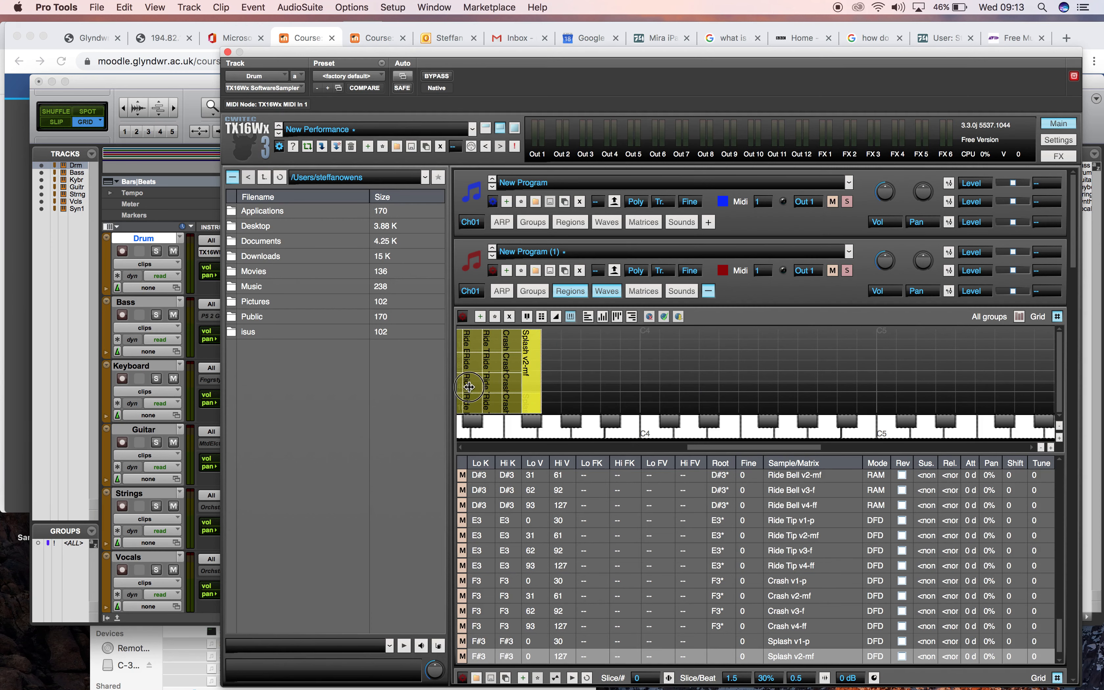
pyautogui.doubleClick(529, 653)
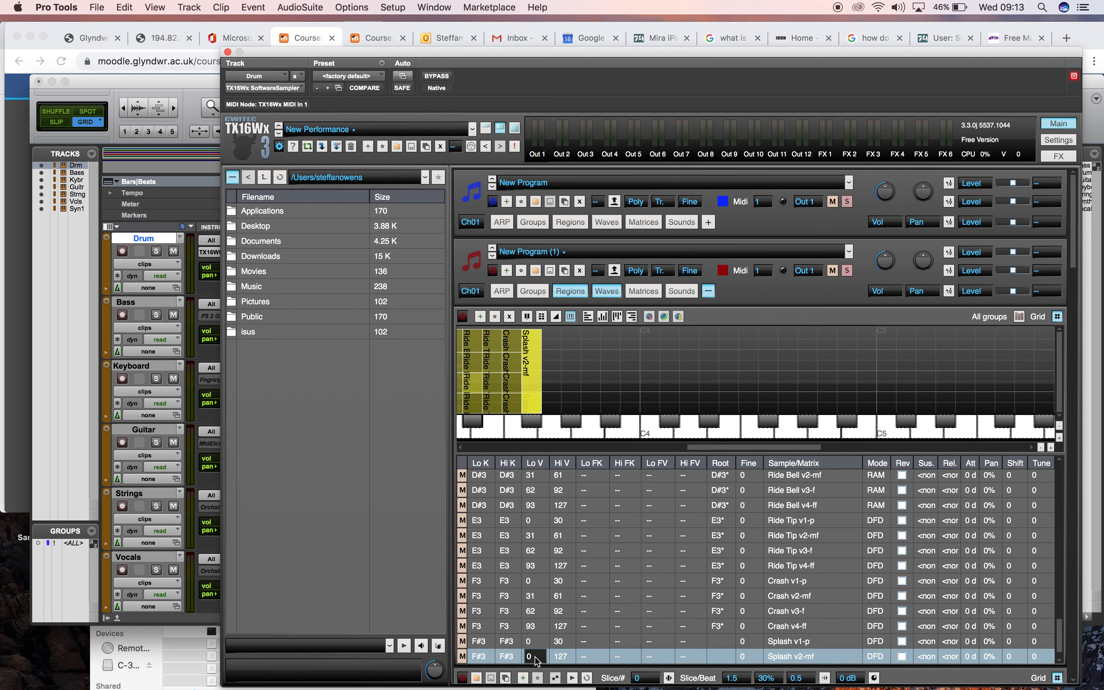
pyautogui.write('31')
pyautogui.doubleClick(561, 656)
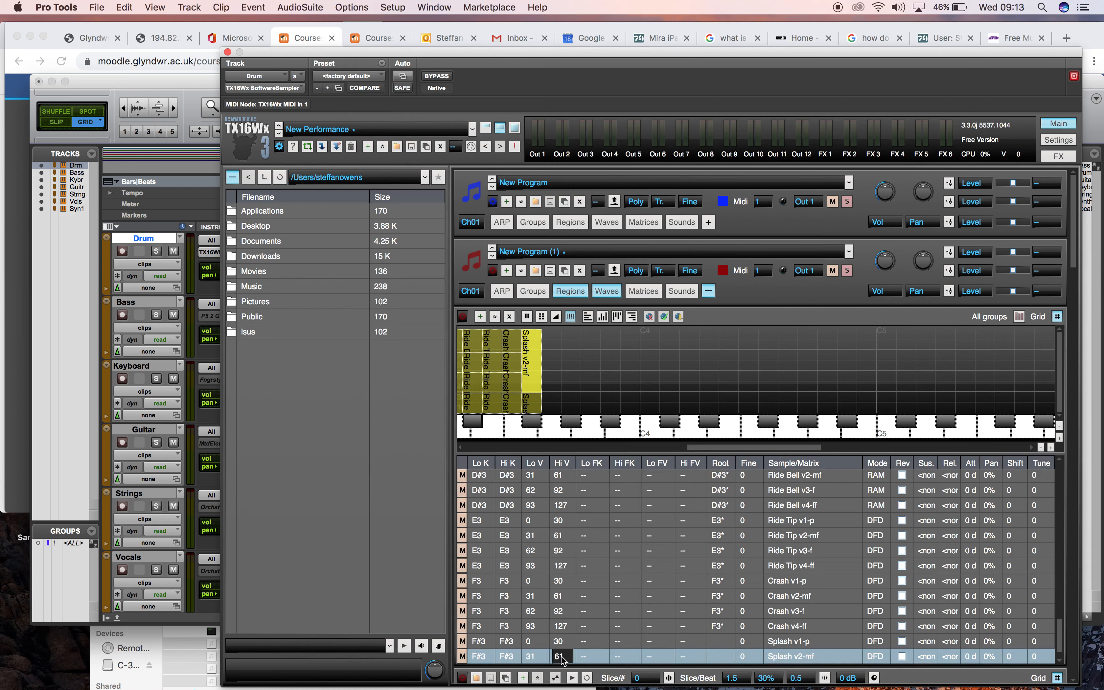
pyautogui.press('Return')
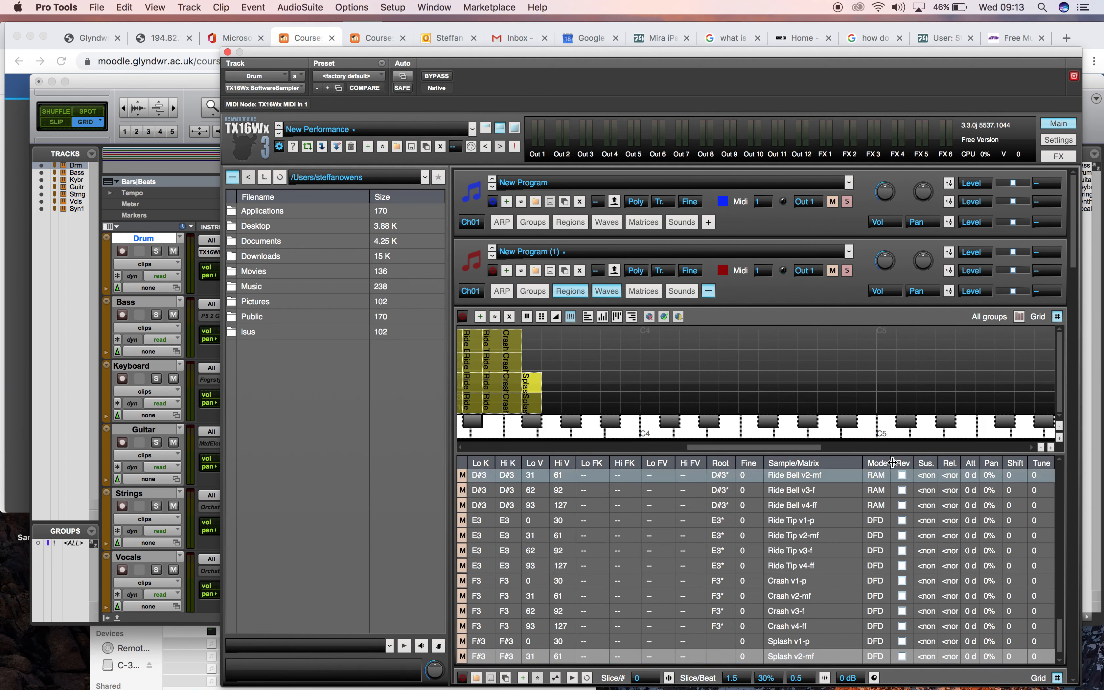
# - Move the Splash v3-f region down the keyboard map to start at F#3 and narrow it to that single key
pyautogui.moveTo(775, 448); pyautogui.dragTo(917, 449)
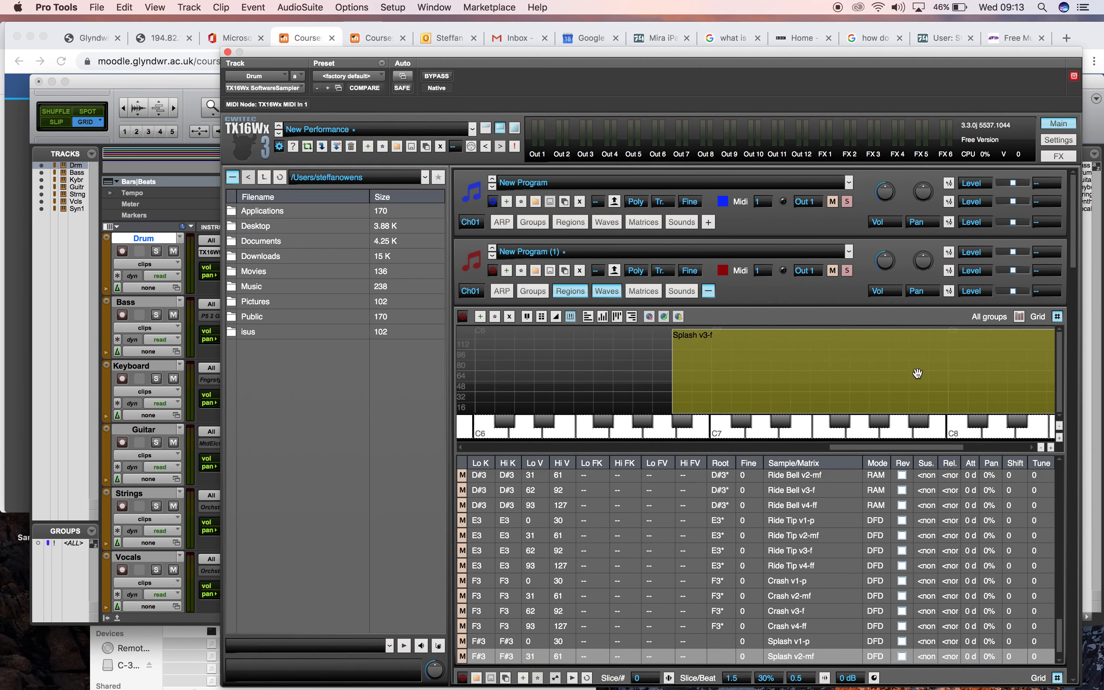
pyautogui.moveTo(906, 358); pyautogui.dragTo(648, 370)
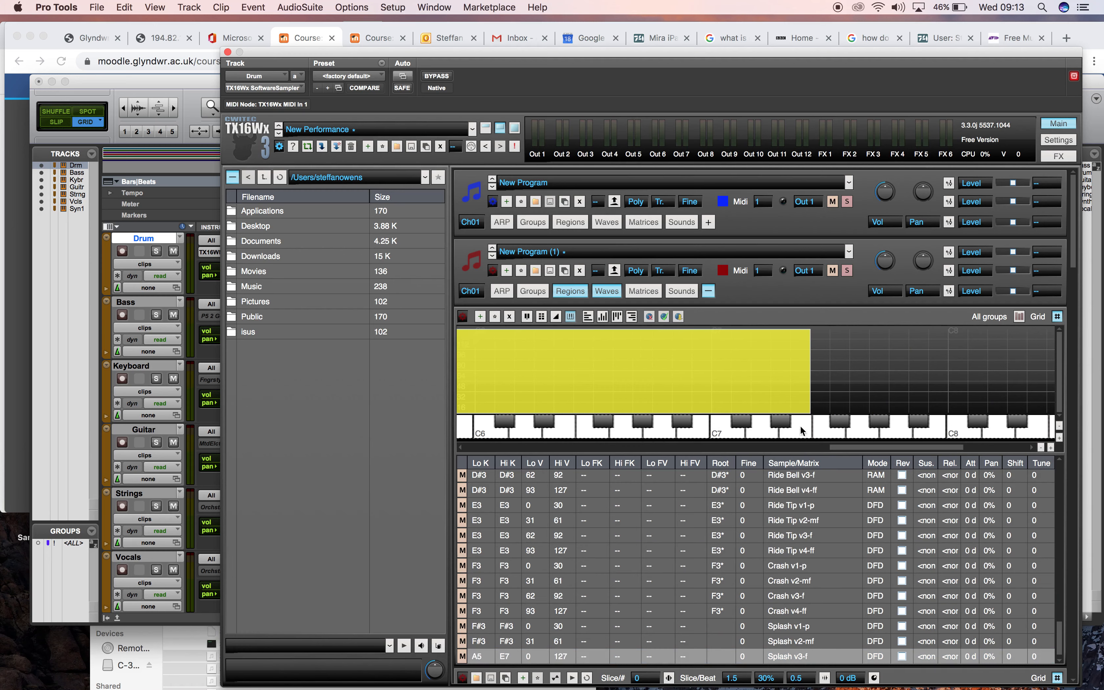
pyautogui.moveTo(842, 449); pyautogui.dragTo(750, 449)
pyautogui.moveTo(869, 369); pyautogui.dragTo(561, 374)
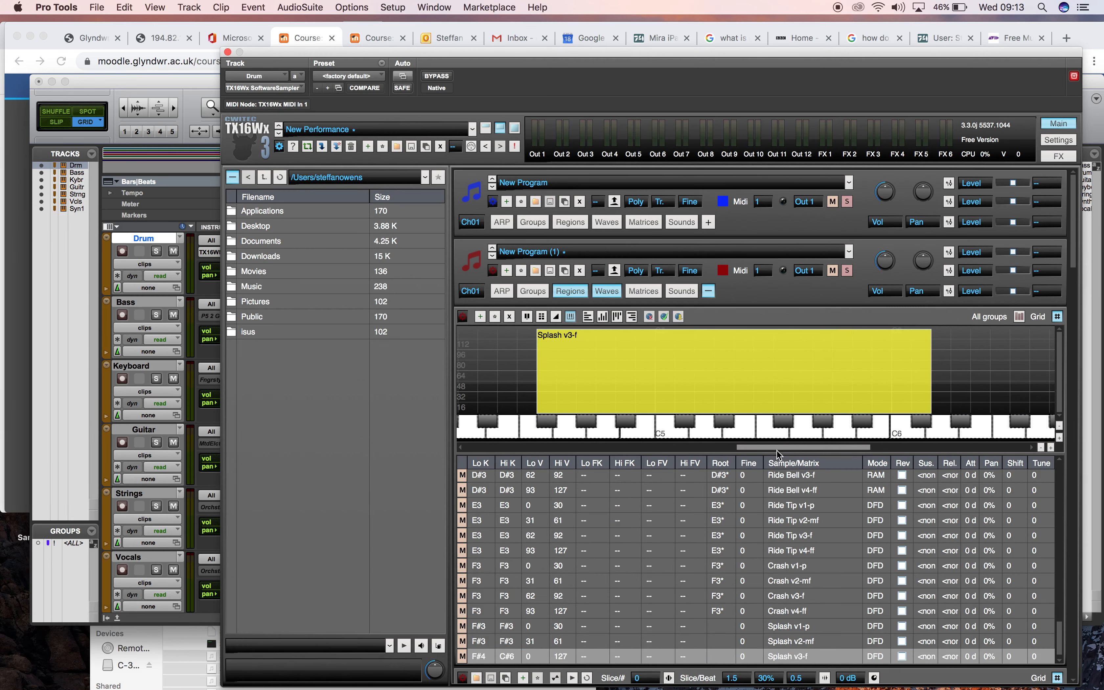
pyautogui.moveTo(777, 451); pyautogui.dragTo(695, 451)
pyautogui.moveTo(931, 358); pyautogui.dragTo(695, 362)
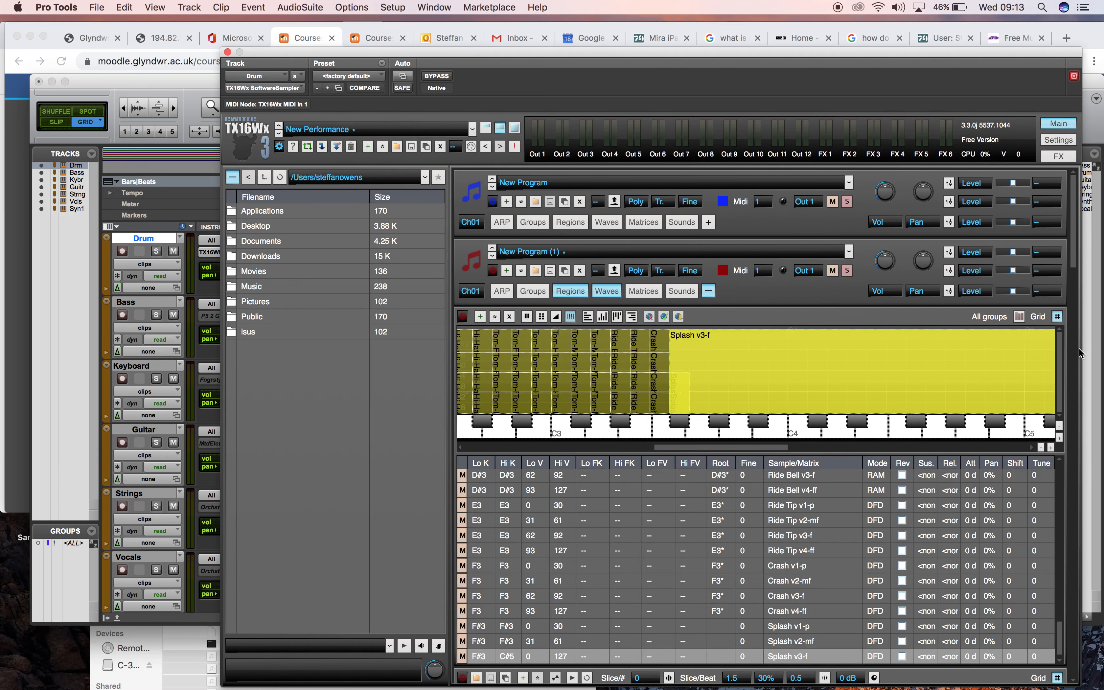
pyautogui.click(1040, 447)
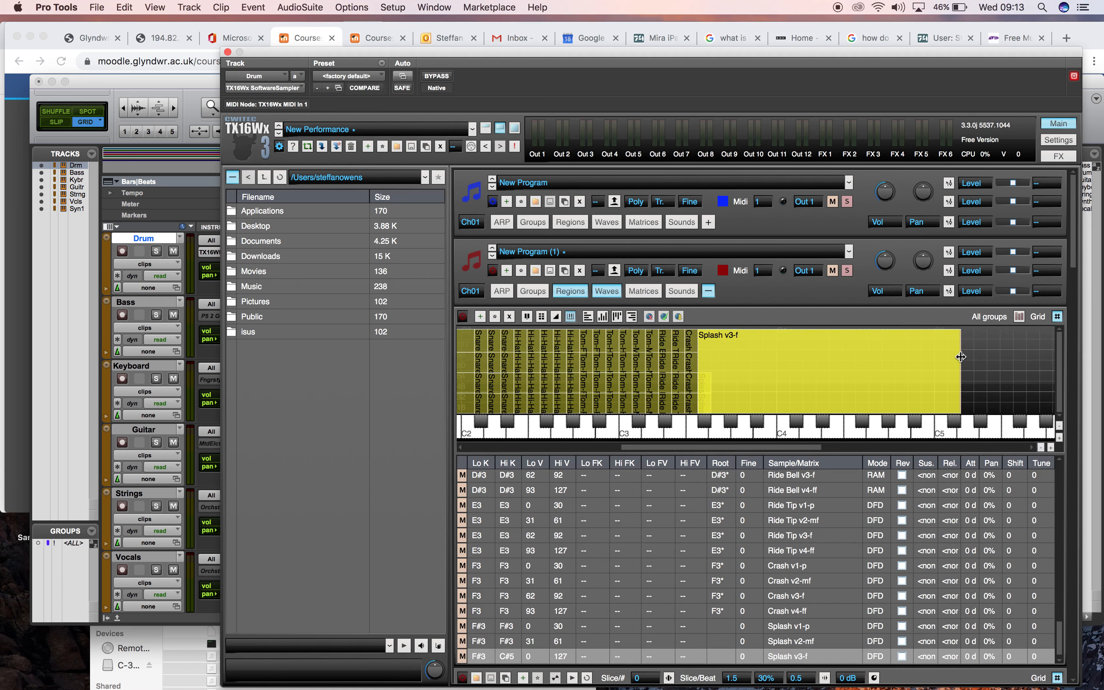
pyautogui.moveTo(961, 358); pyautogui.dragTo(947, 358)
pyautogui.moveTo(831, 359); pyautogui.dragTo(700, 367)
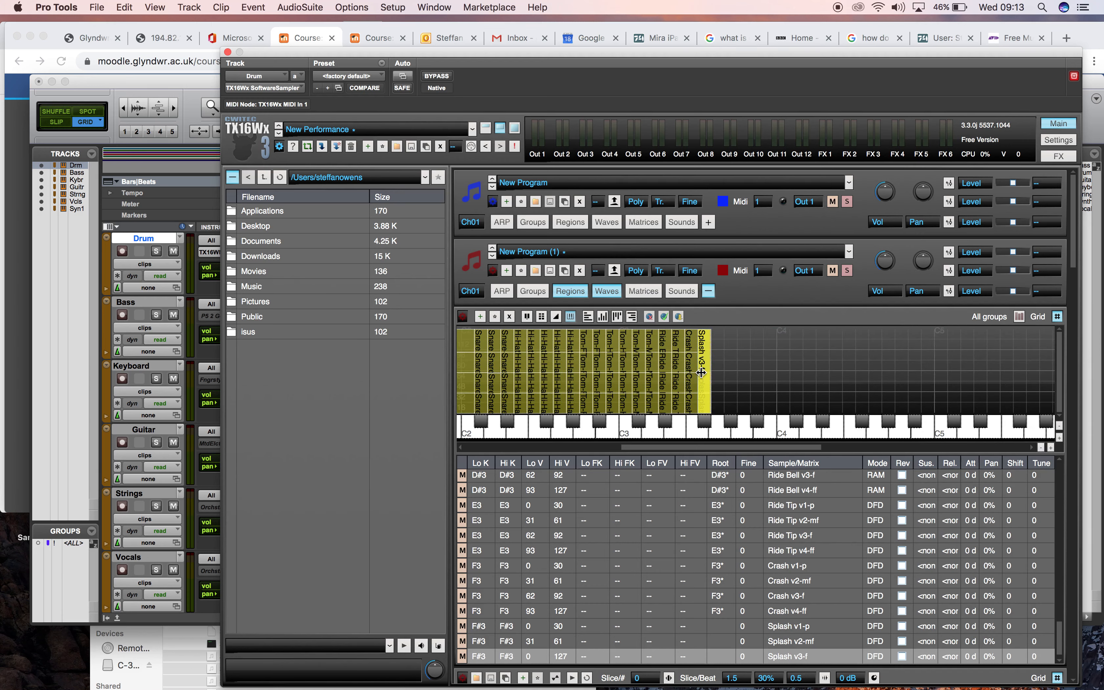
# - Set the velocity range of the Splash v3-f region to 62–92
pyautogui.doubleClick(529, 654)
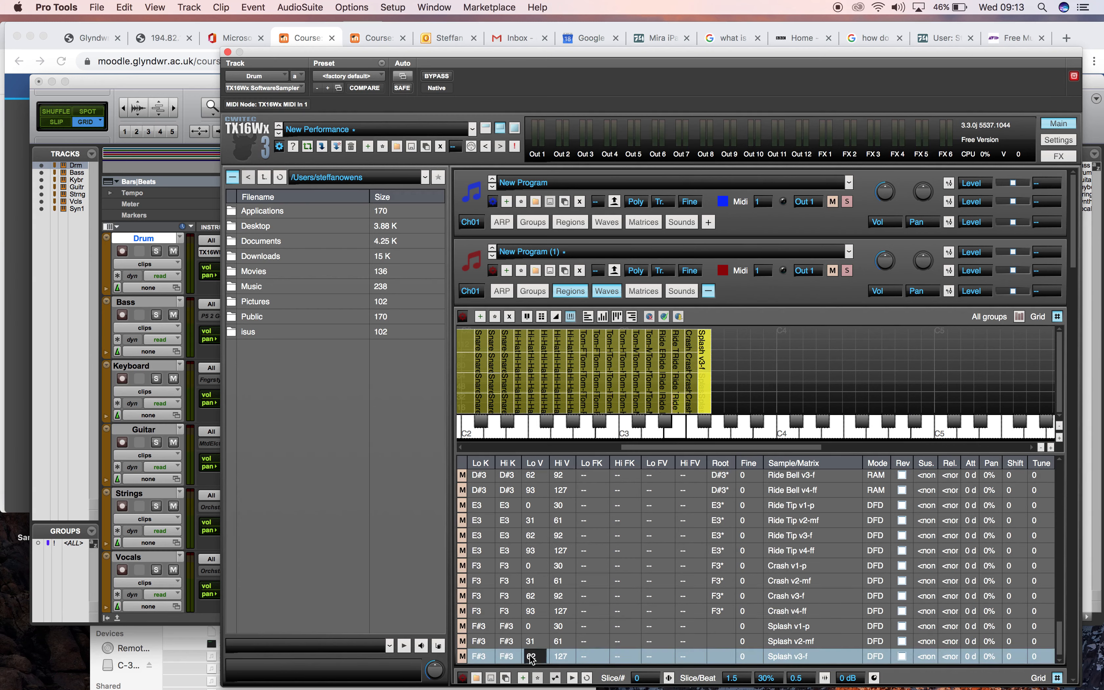
pyautogui.doubleClick(566, 657)
pyautogui.click(559, 658)
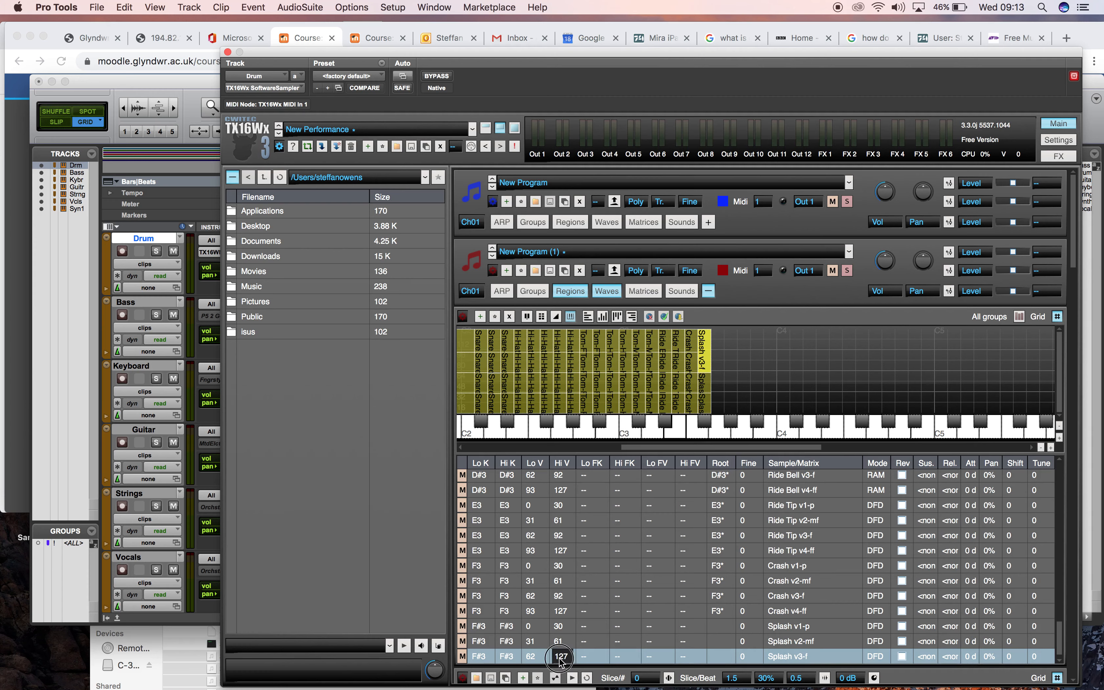
pyautogui.press('BackSpace')
pyautogui.press('Return')
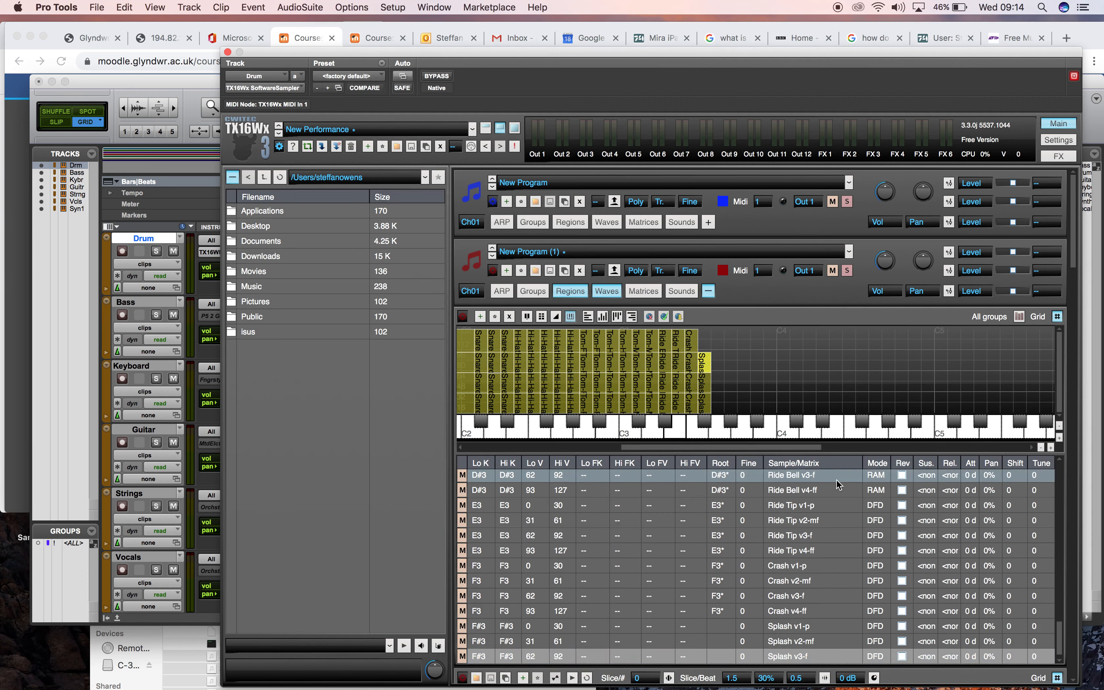
# - Move the Splash v4-ff region to F#3, narrow it to that single key, and set its lower velocity limit to 93
pyautogui.moveTo(794, 447); pyautogui.dragTo(997, 447)
pyautogui.moveTo(997, 385); pyautogui.dragTo(536, 407)
pyautogui.moveTo(885, 447); pyautogui.dragTo(739, 450)
pyautogui.moveTo(934, 352); pyautogui.dragTo(607, 365)
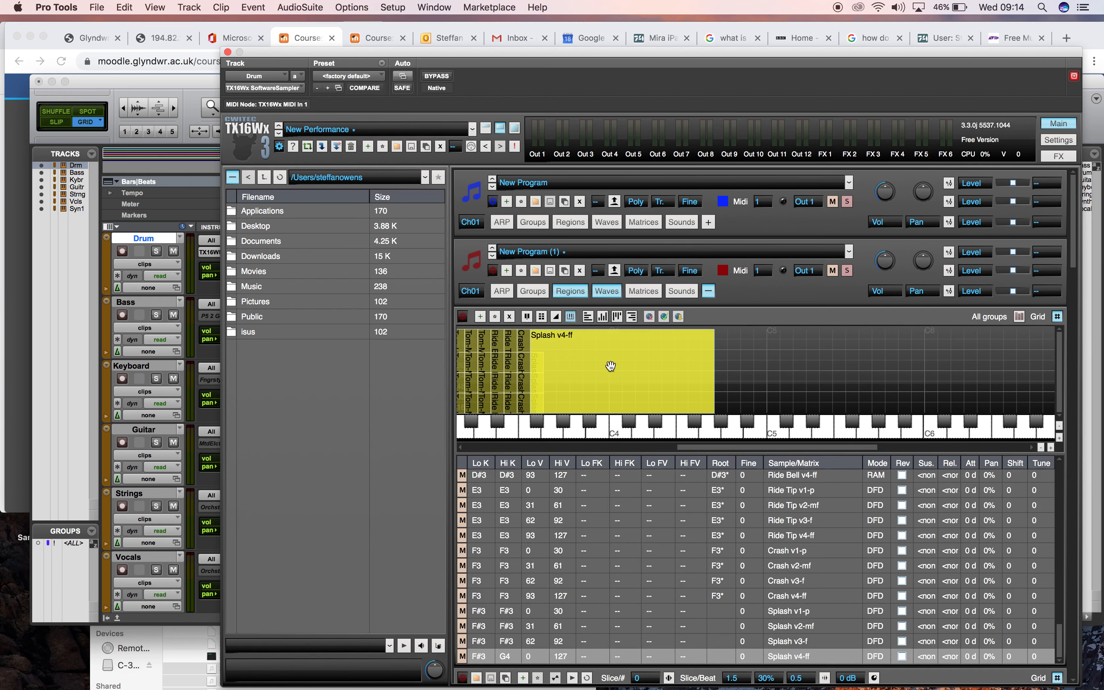
pyautogui.moveTo(713, 360); pyautogui.dragTo(540, 371)
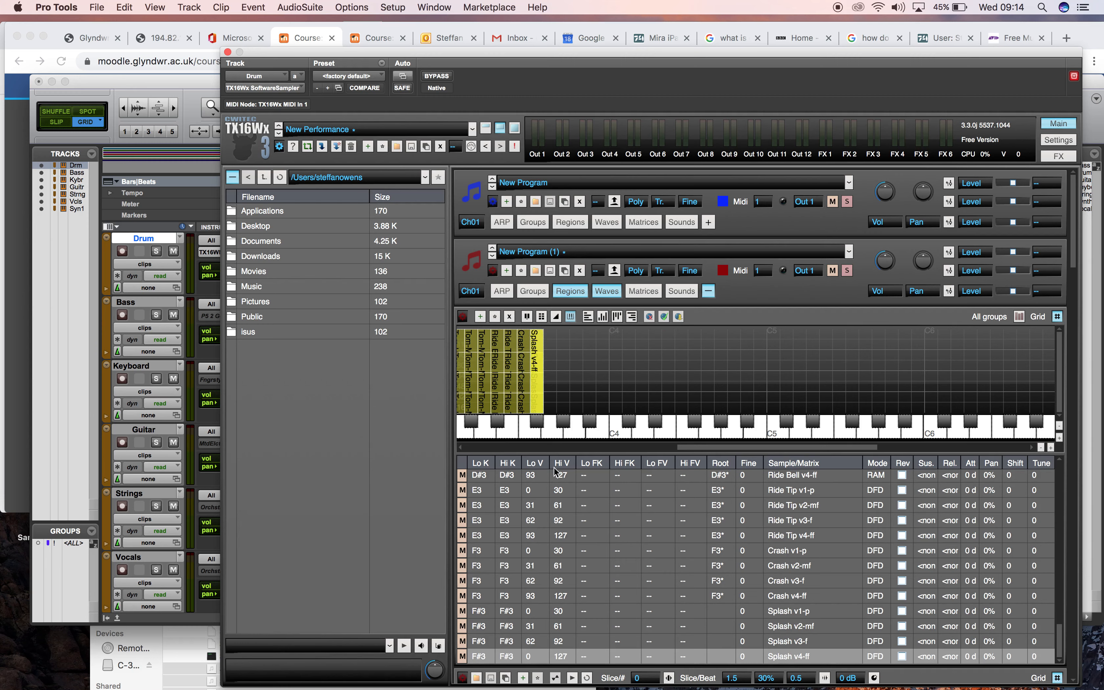
pyautogui.click(529, 656)
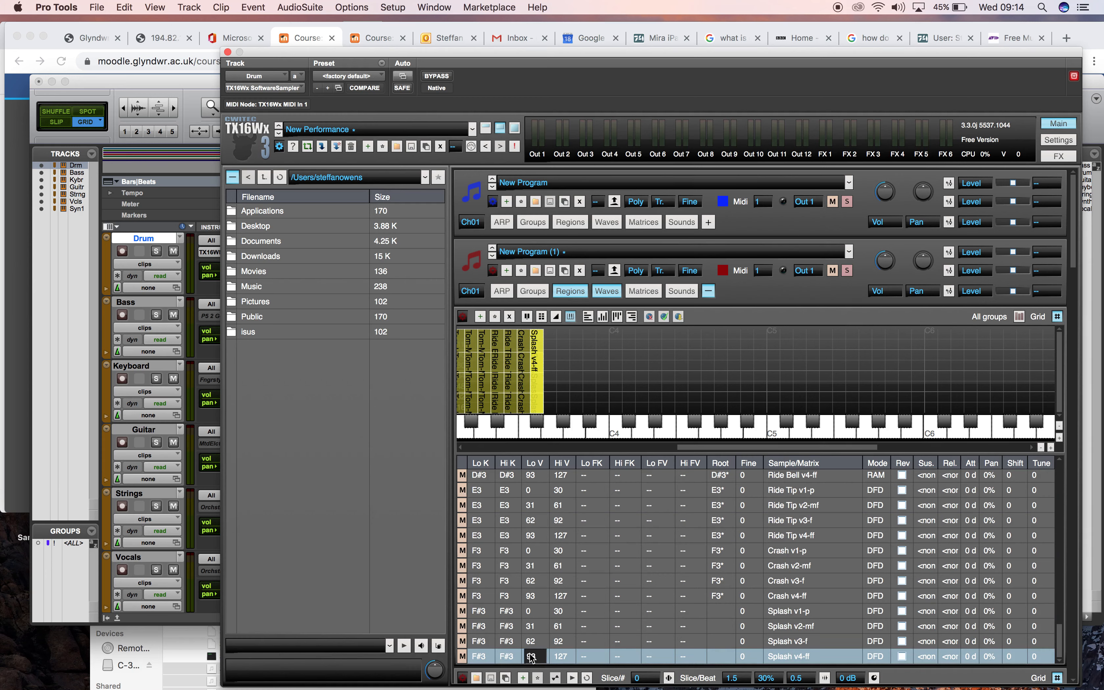
pyautogui.press('Return')
# - Set the root key of all four Splash regions, v1-p through v4-ff, to F3
pyautogui.click(713, 614)
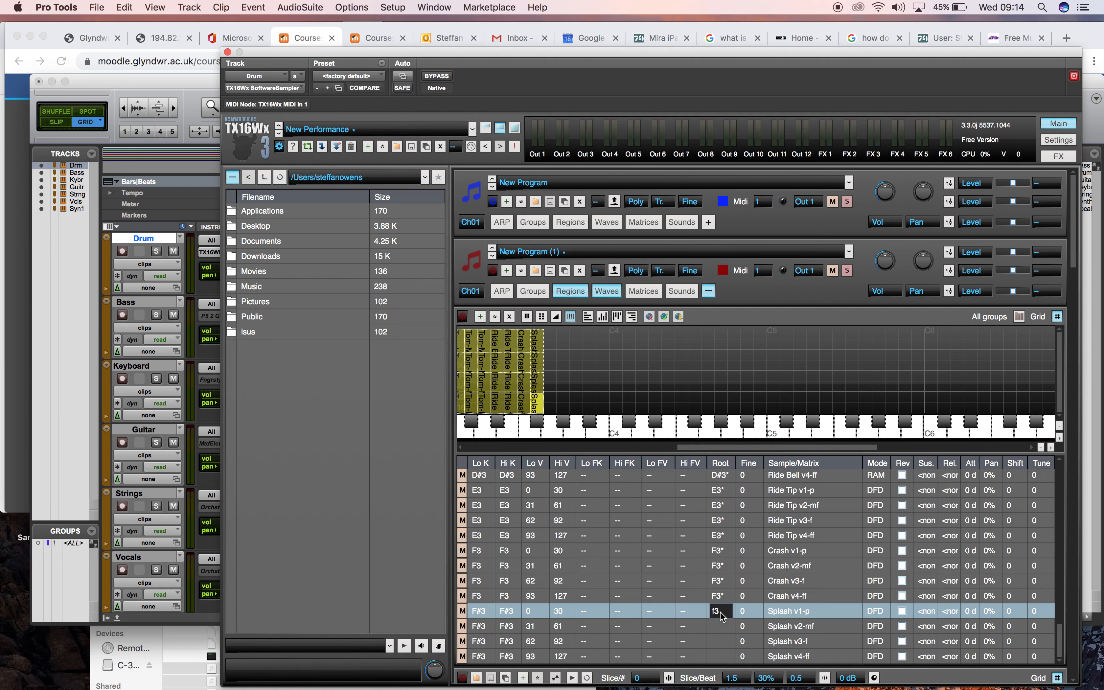
pyautogui.click(721, 626)
pyautogui.write('f3*')
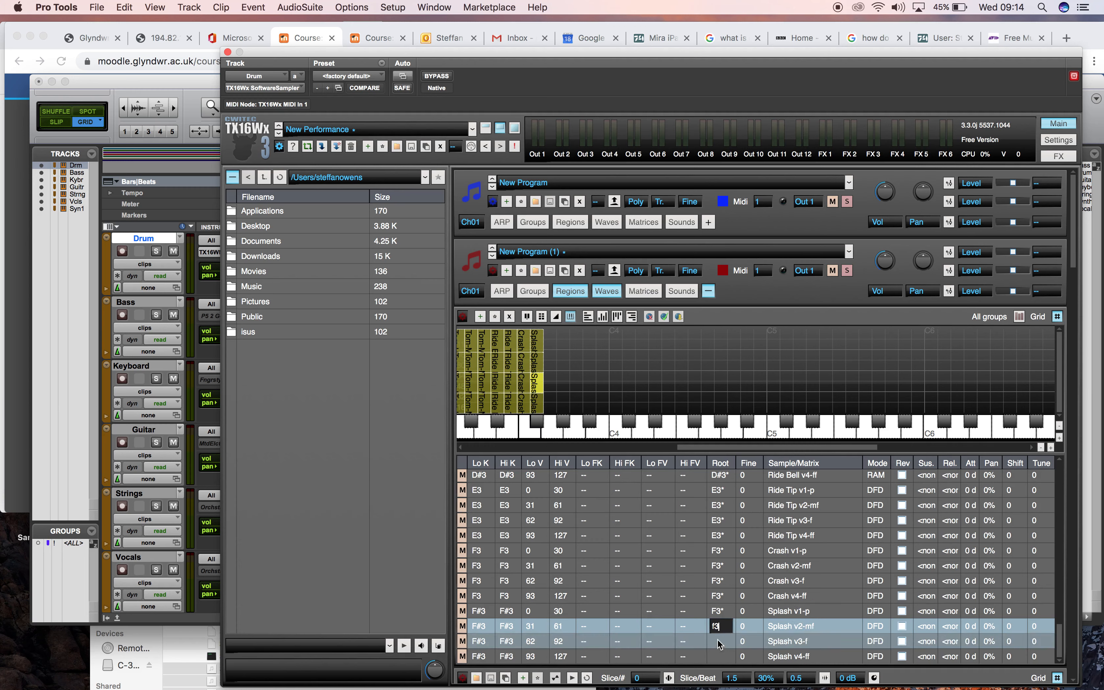
pyautogui.click(719, 641)
pyautogui.click(717, 657)
pyautogui.write('f3')
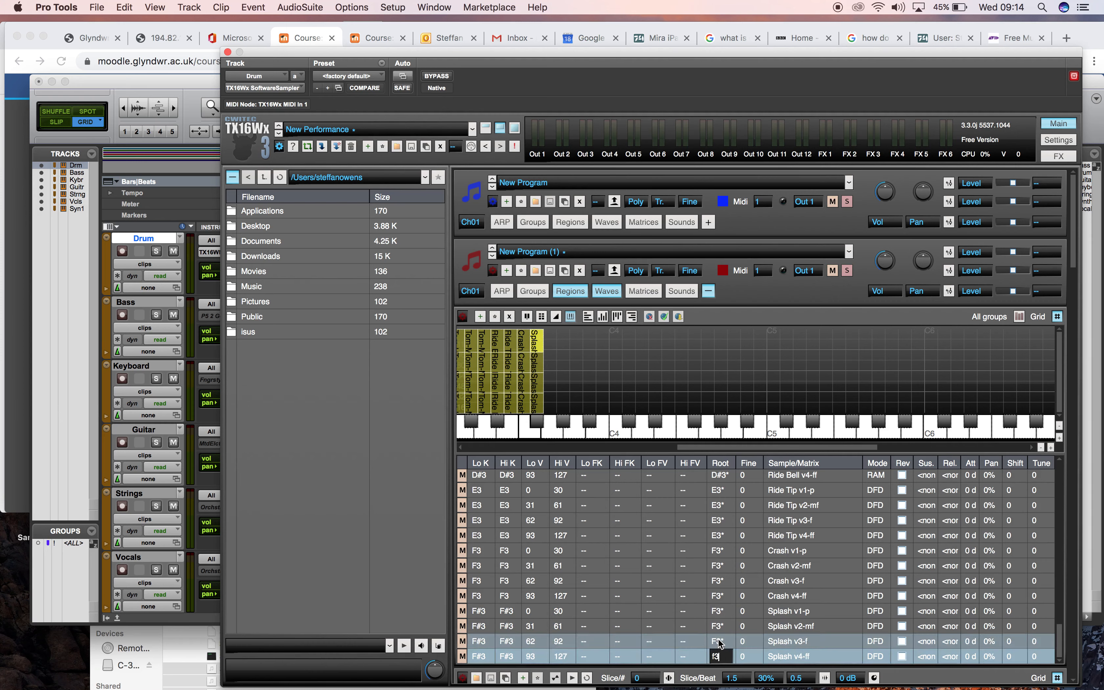
pyautogui.click(717, 640)
# - Set the root key of all four Splash regions, v1-p through v4-ff, to F#3
pyautogui.click(718, 614)
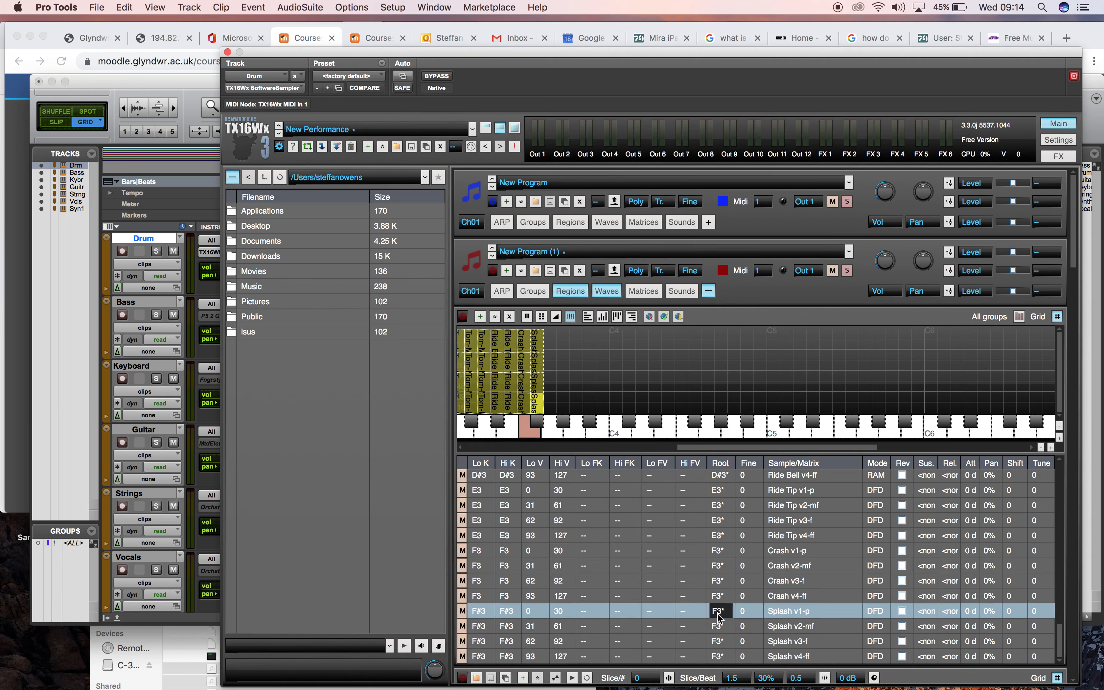
pyautogui.write('f#3')
pyautogui.click(718, 626)
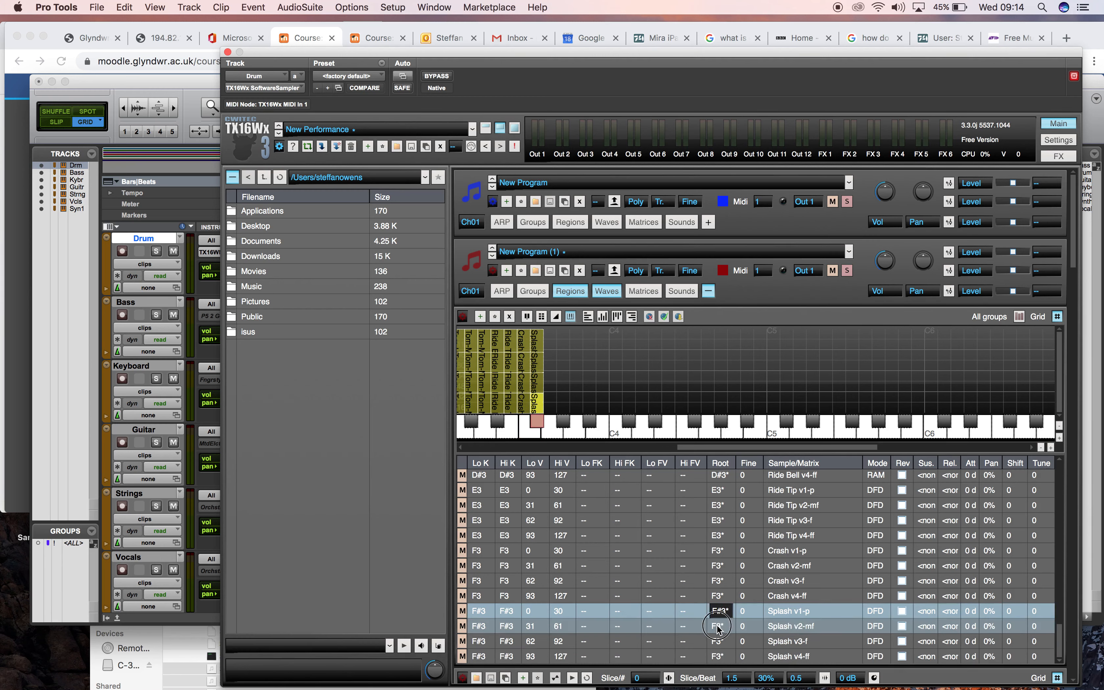
pyautogui.click(719, 641)
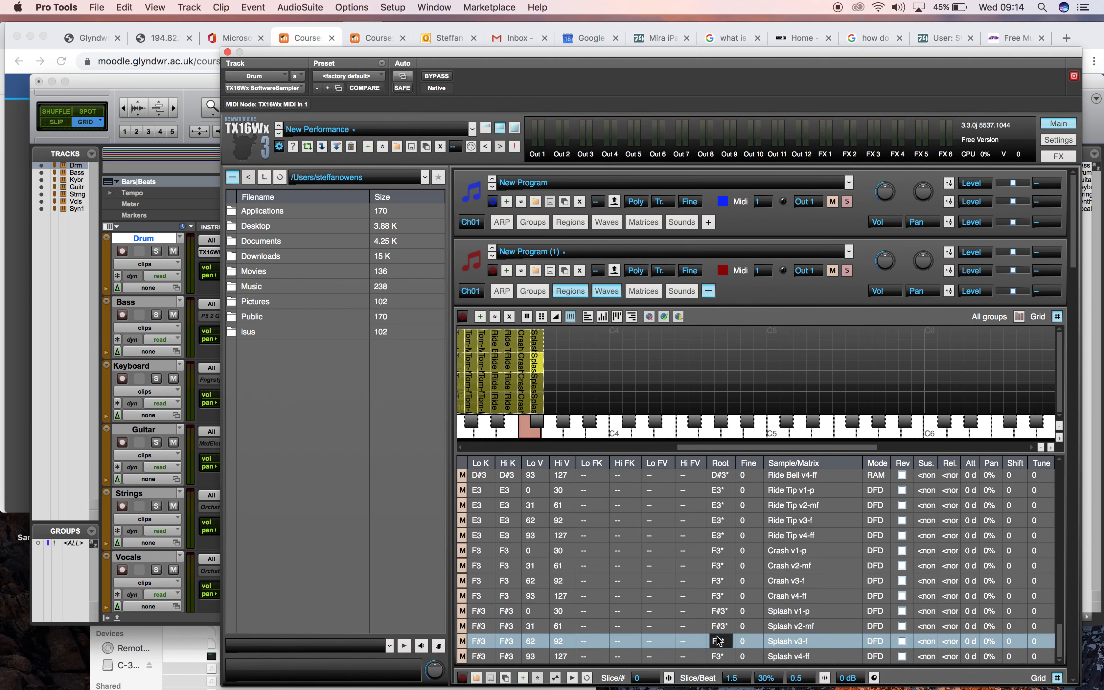
pyautogui.click(718, 653)
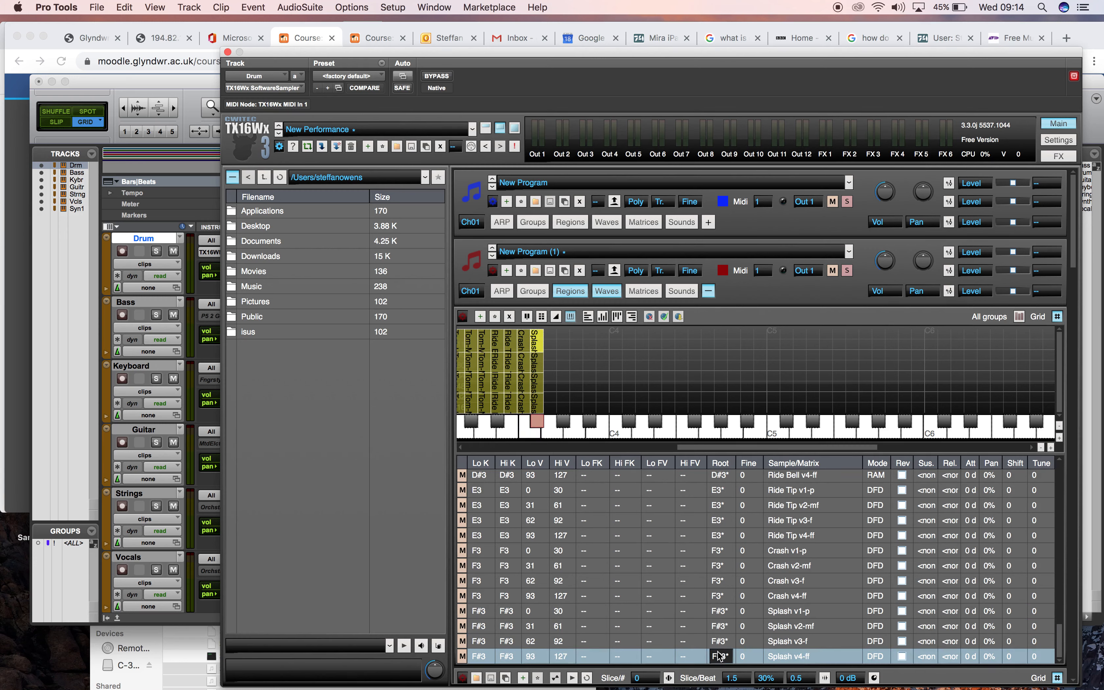
pyautogui.click(757, 613)
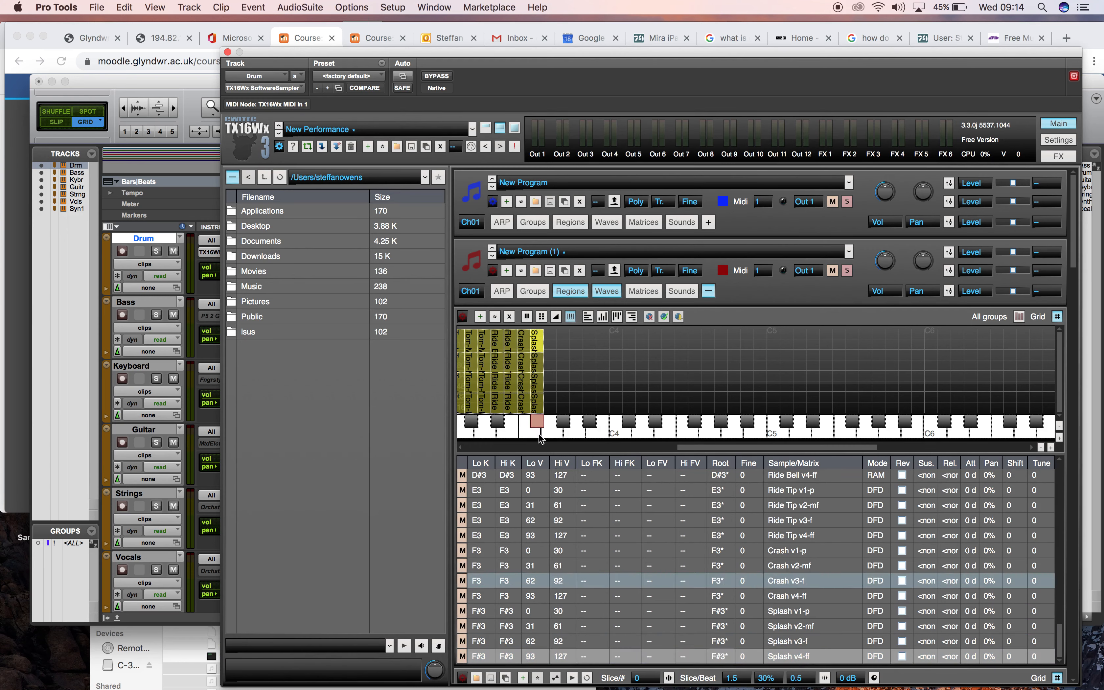
# - Narrow the four Kick regions, v1-p through v4-ff, to the single key C2
pyautogui.click(1040, 448)
pyautogui.click(1041, 447)
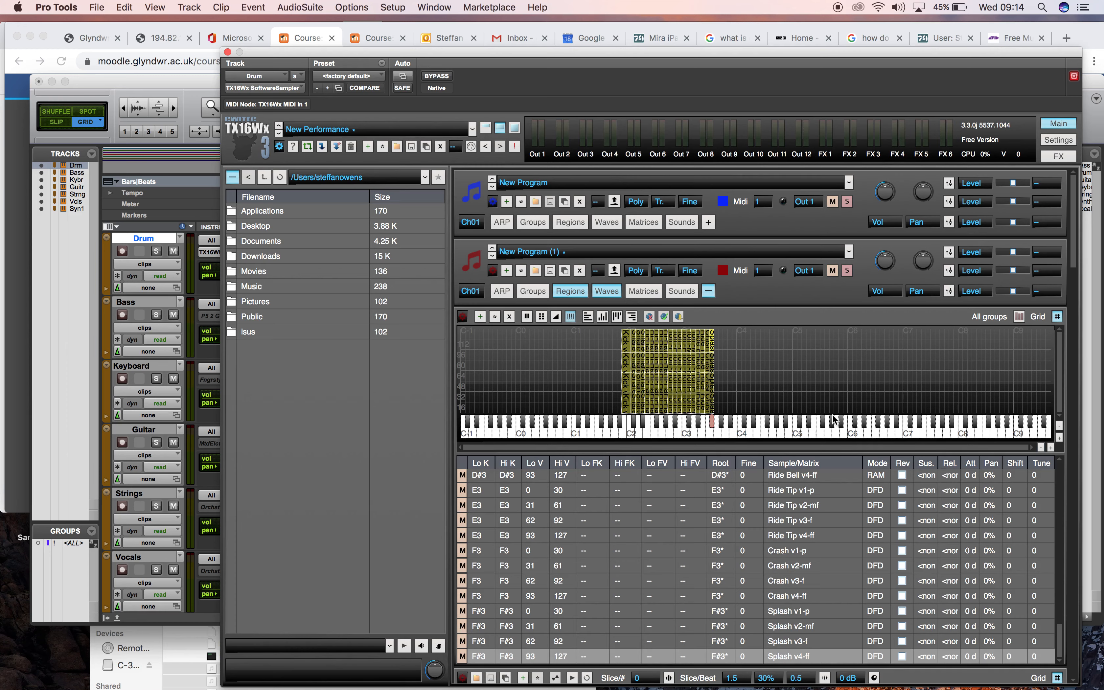
pyautogui.click(1050, 447)
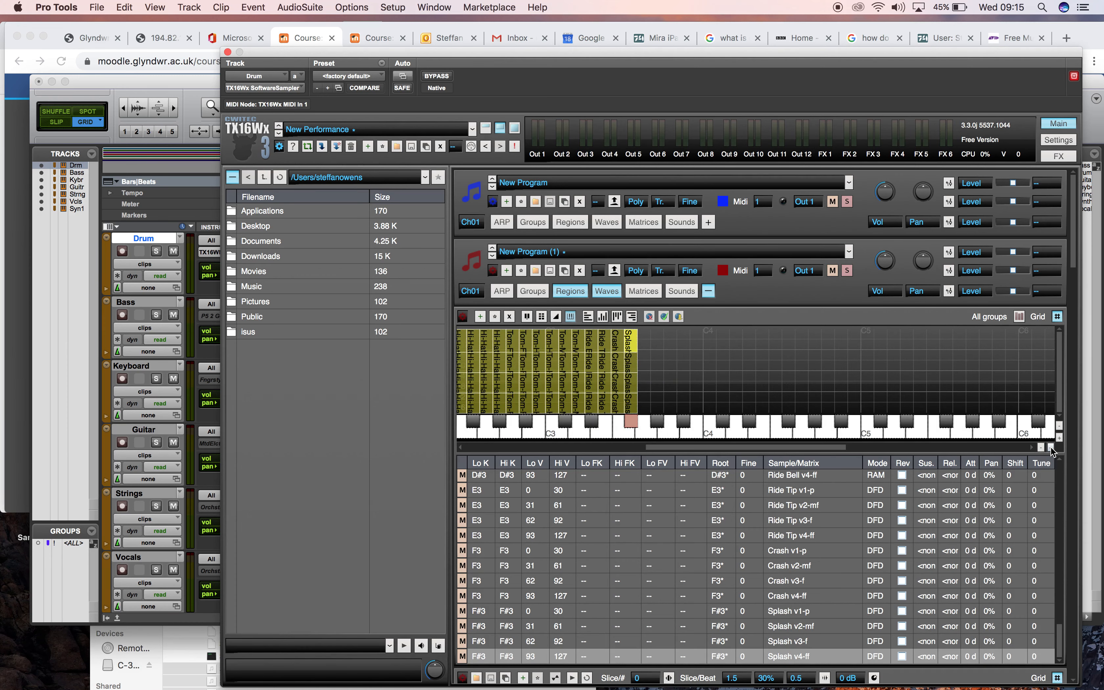
pyautogui.click(1051, 447)
pyautogui.moveTo(789, 450); pyautogui.dragTo(694, 466)
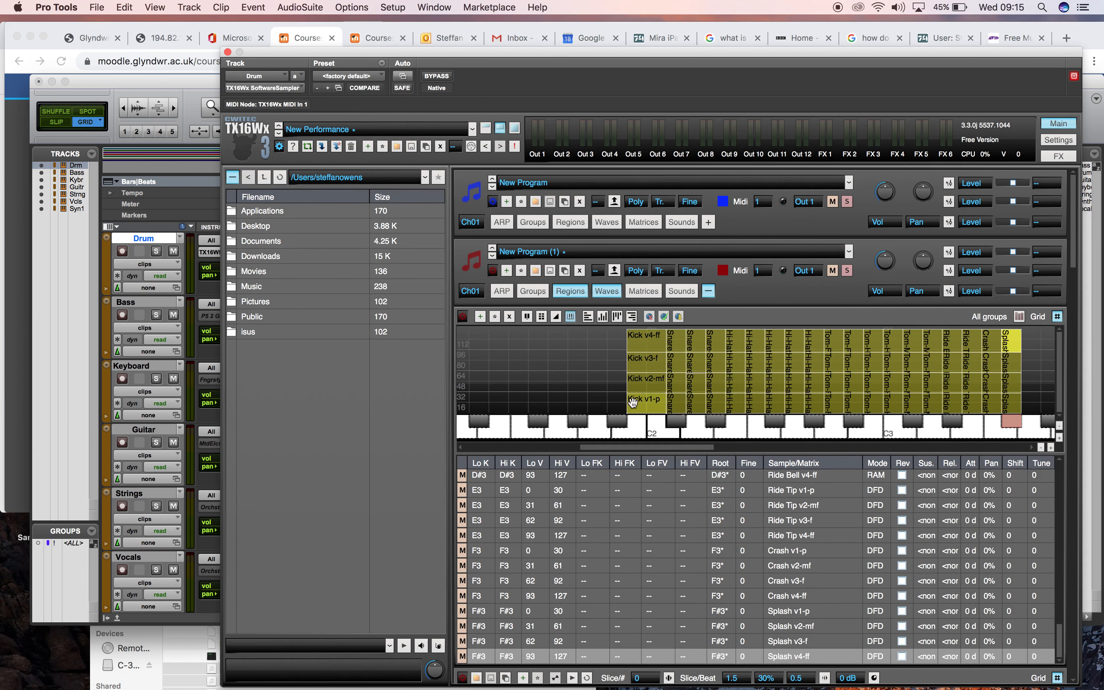
pyautogui.click(647, 396)
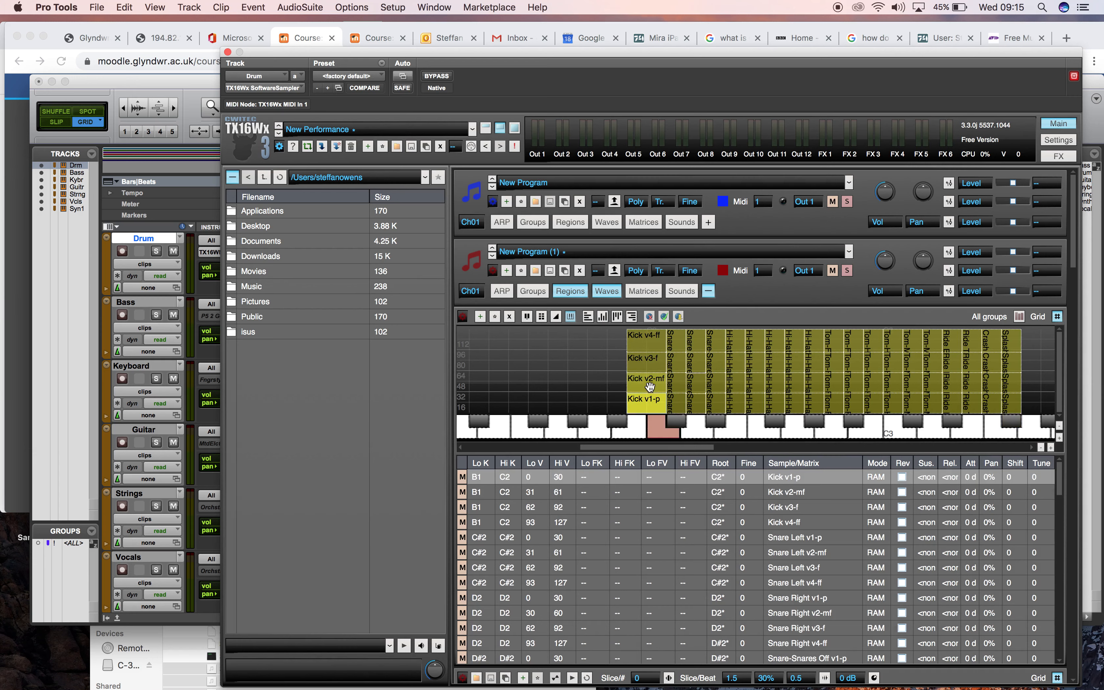
pyautogui.keyDown('shift'); pyautogui.click(647, 384); pyautogui.keyUp('shift')
pyautogui.keyDown('shift'); pyautogui.click(647, 367); pyautogui.keyUp('shift')
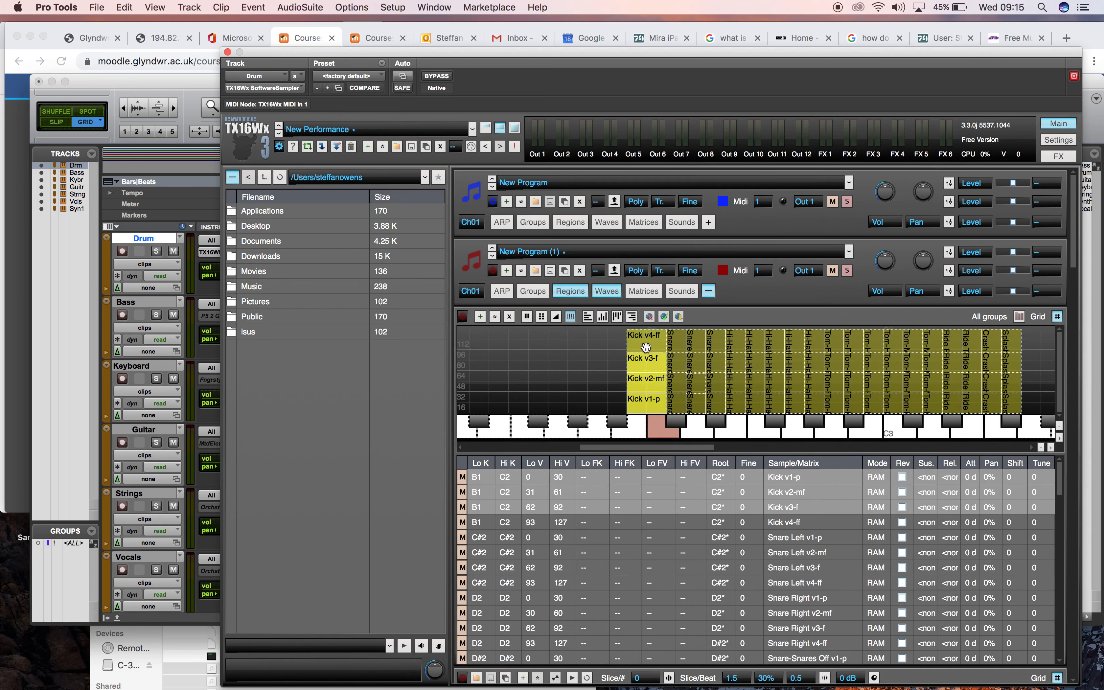
pyautogui.keyDown('shift'); pyautogui.click(646, 346); pyautogui.keyUp('shift')
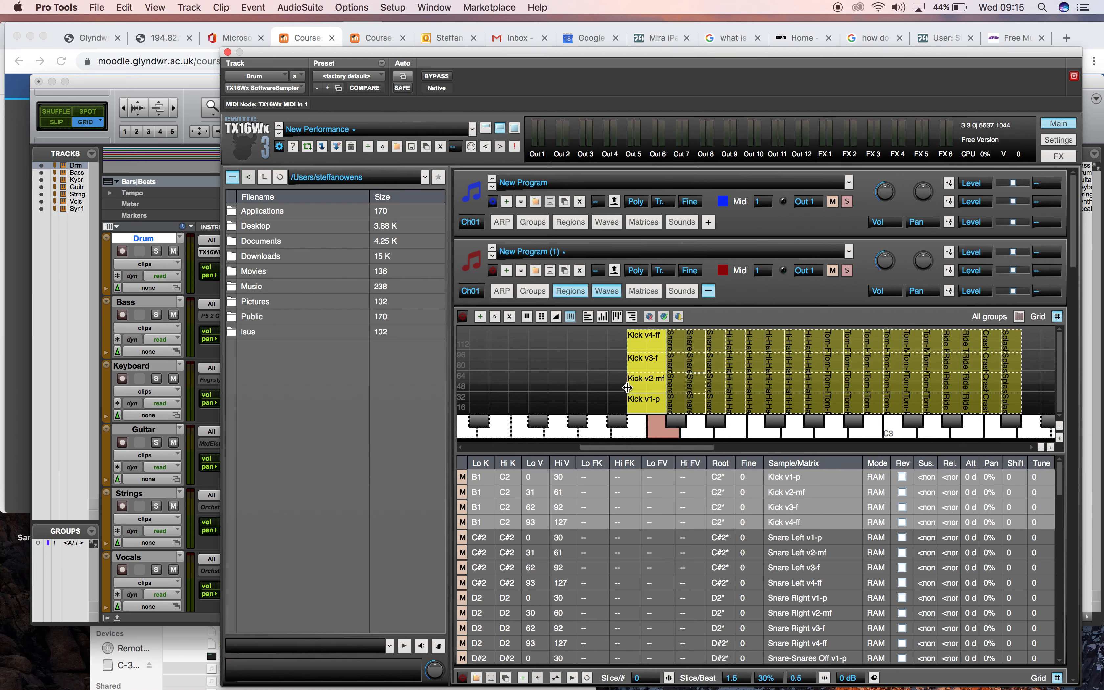
pyautogui.moveTo(627, 388); pyautogui.dragTo(644, 411)
pyautogui.click(643, 411)
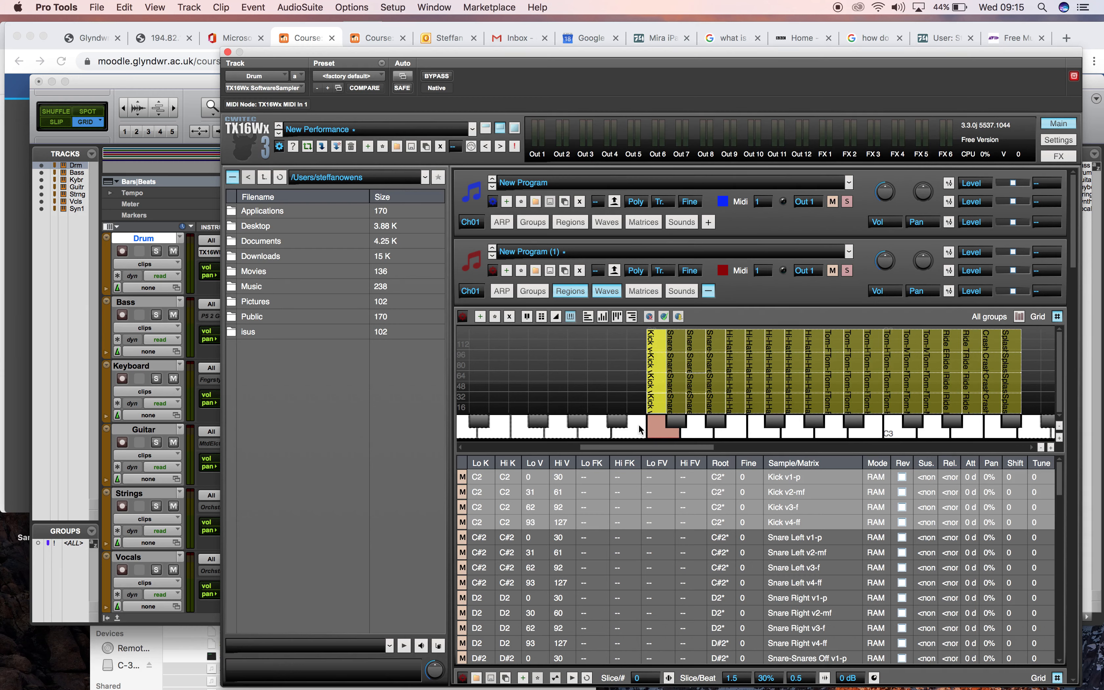
# - Extend the lower key limit of the four Kick regions to B1 and audition the C2 key
pyautogui.moveTo(648, 363); pyautogui.dragTo(637, 364)
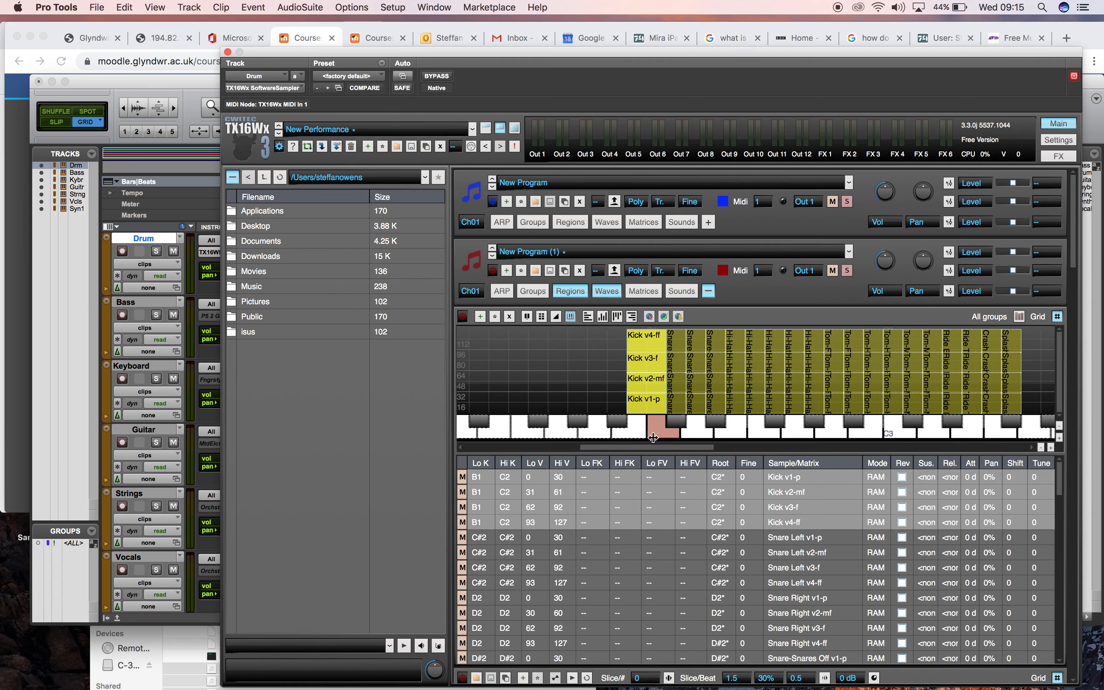
pyautogui.click(661, 429)
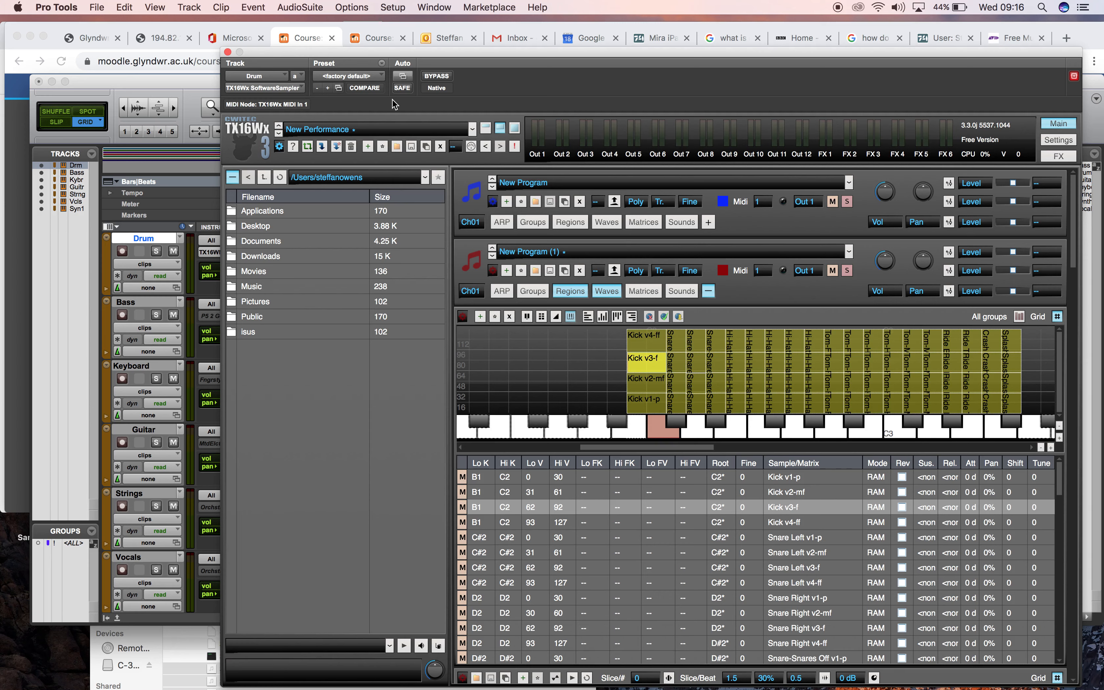
pyautogui.click(300, 89)
pyautogui.moveTo(300, 89)
pyautogui.moveTo(405, 115)
pyautogui.click(537, 80)
pyautogui.click(283, 73)
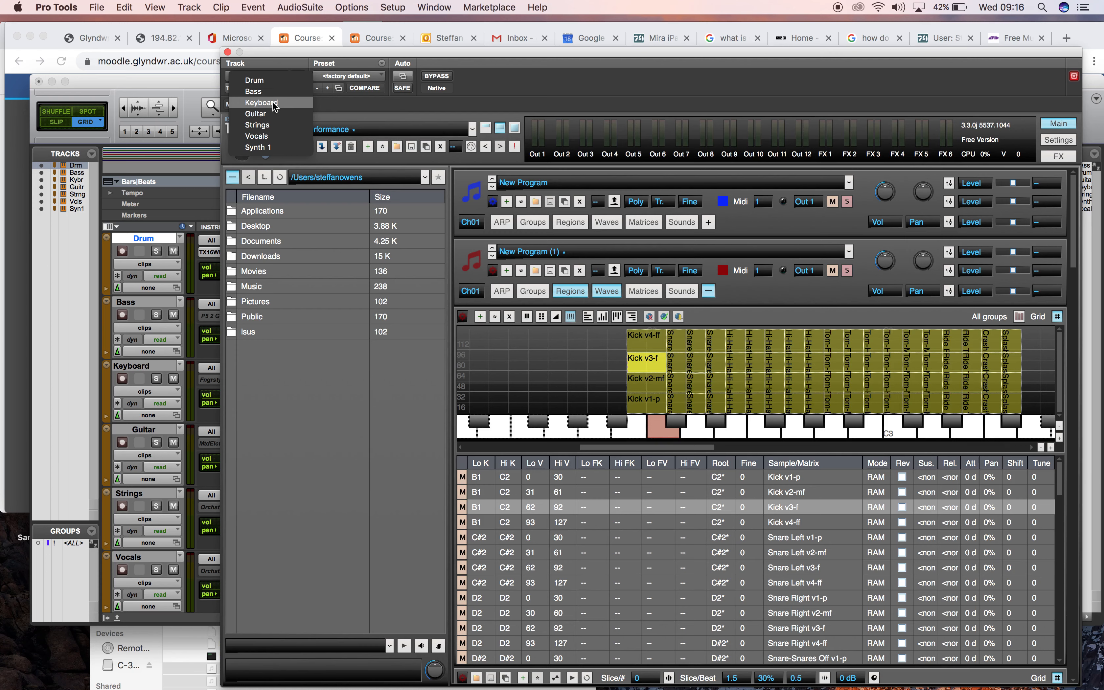
pyautogui.click(491, 78)
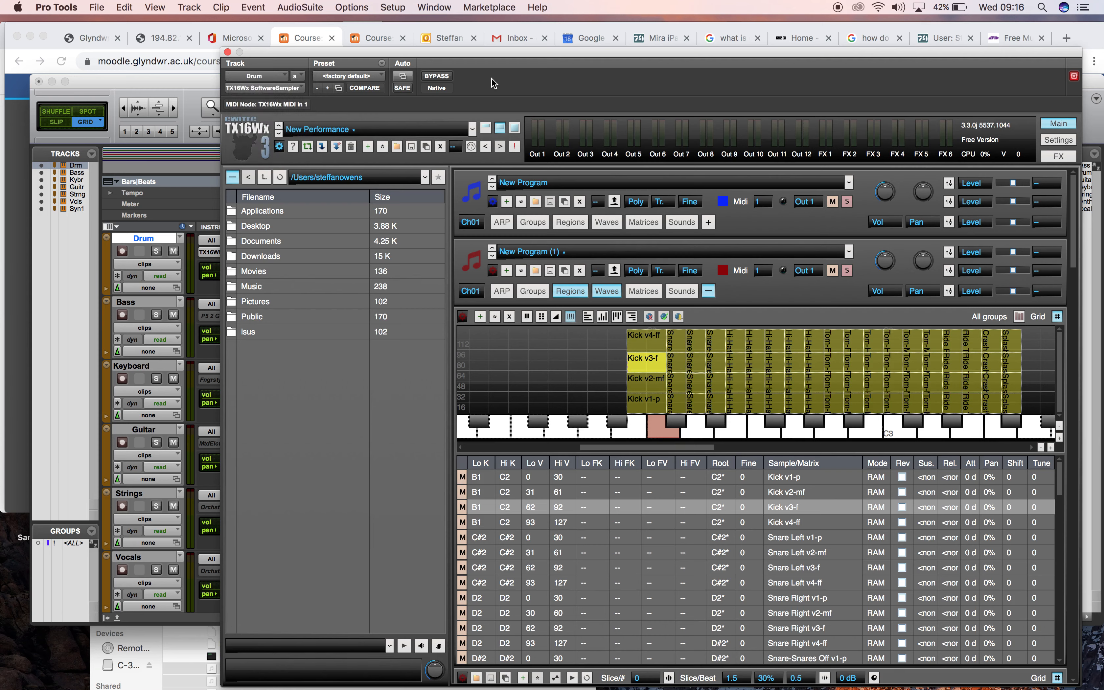
# - Enable the Save all waves in FXB option in the sampler settings and return to the main view
pyautogui.click(1046, 142)
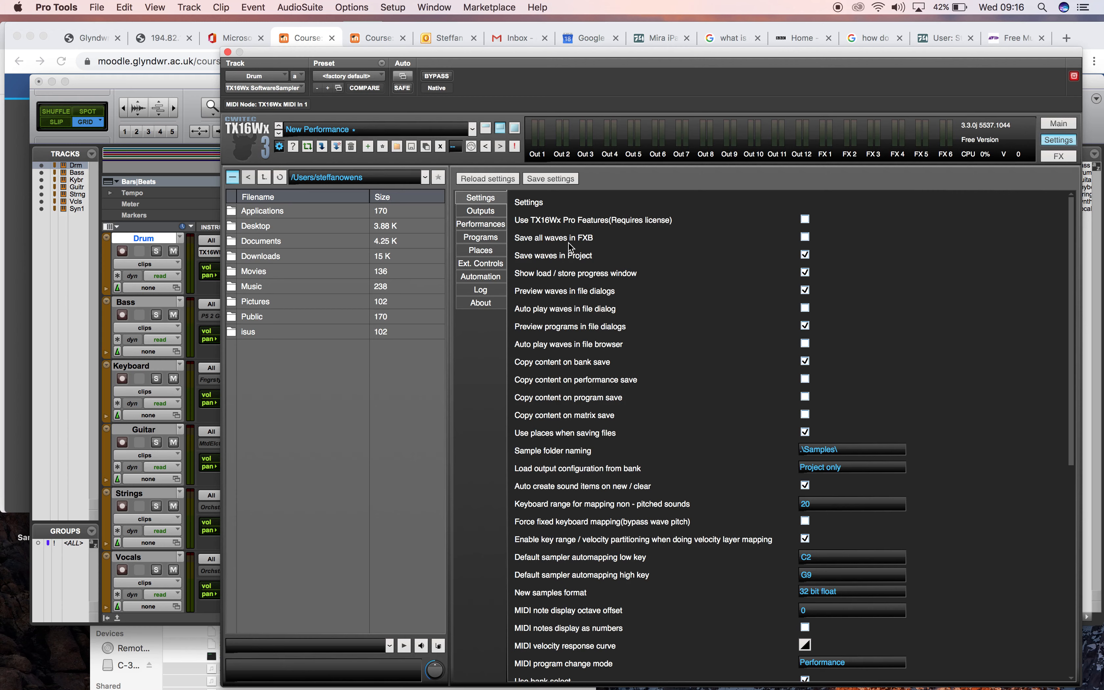
pyautogui.click(806, 238)
pyautogui.click(1058, 124)
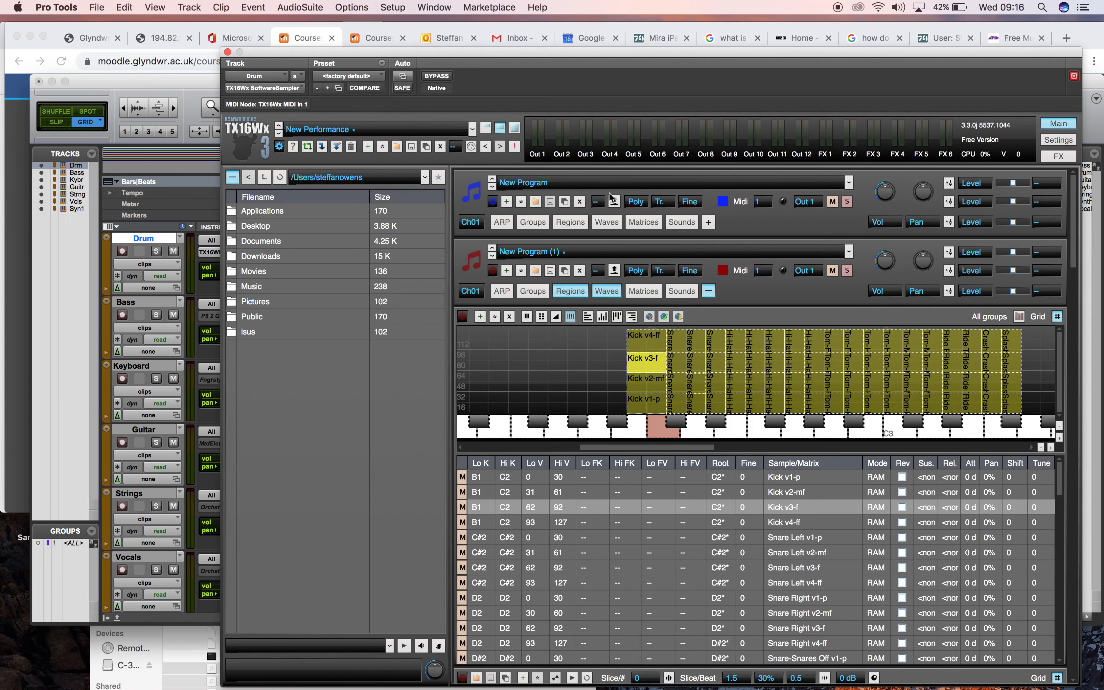
pyautogui.click(381, 287)
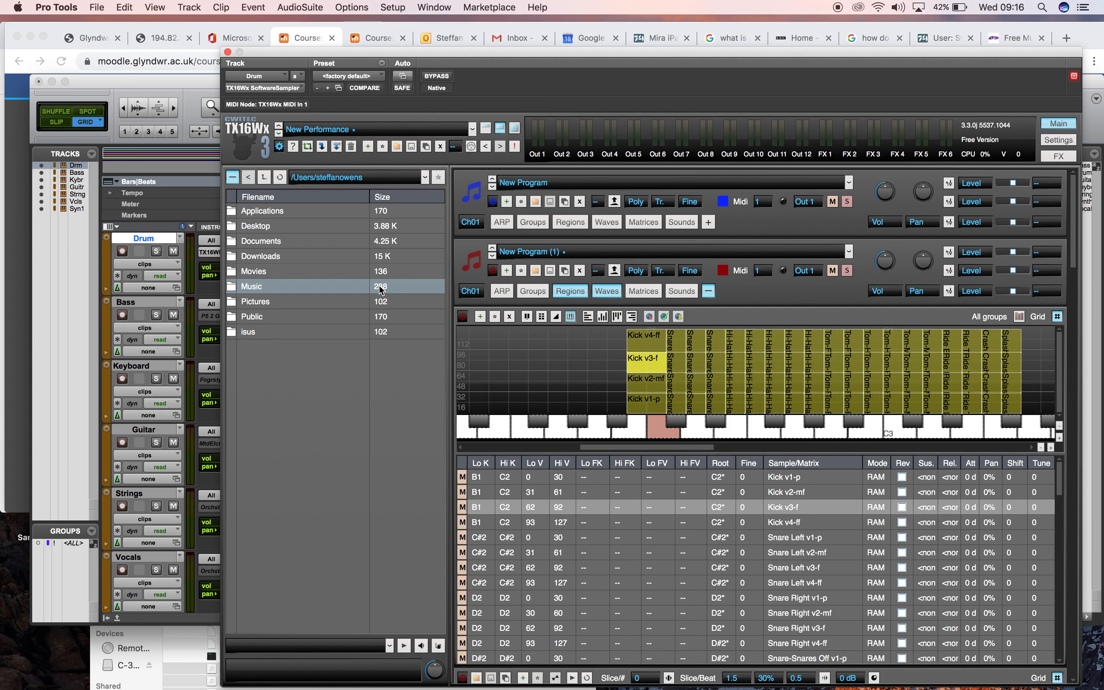
# - Close the sampler window, solo the Drum track and play the session from the start, stopping after about nine bars
pyautogui.click(227, 52)
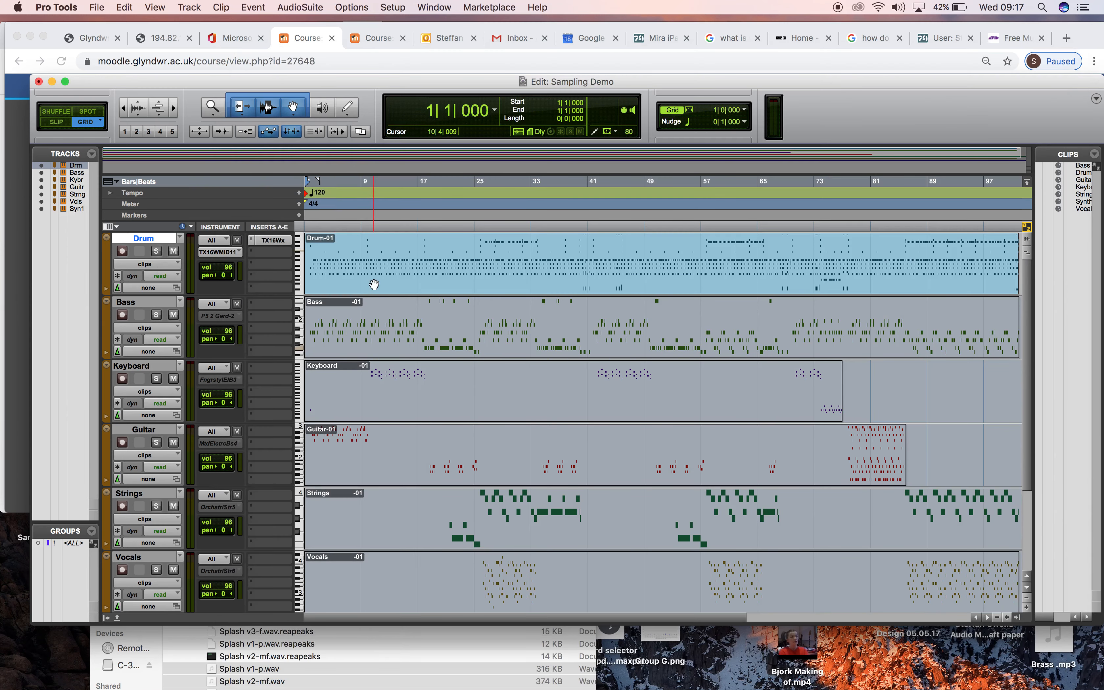
pyautogui.click(157, 251)
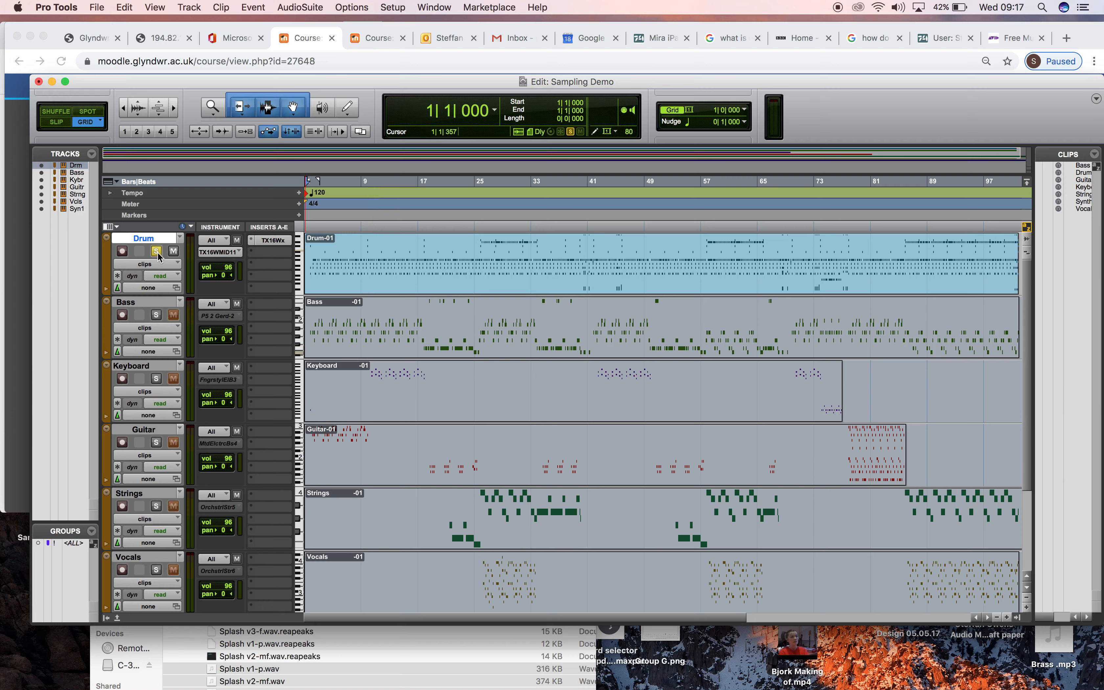
pyautogui.press('XF86AudioRaiseVolume')
pyautogui.press('space')
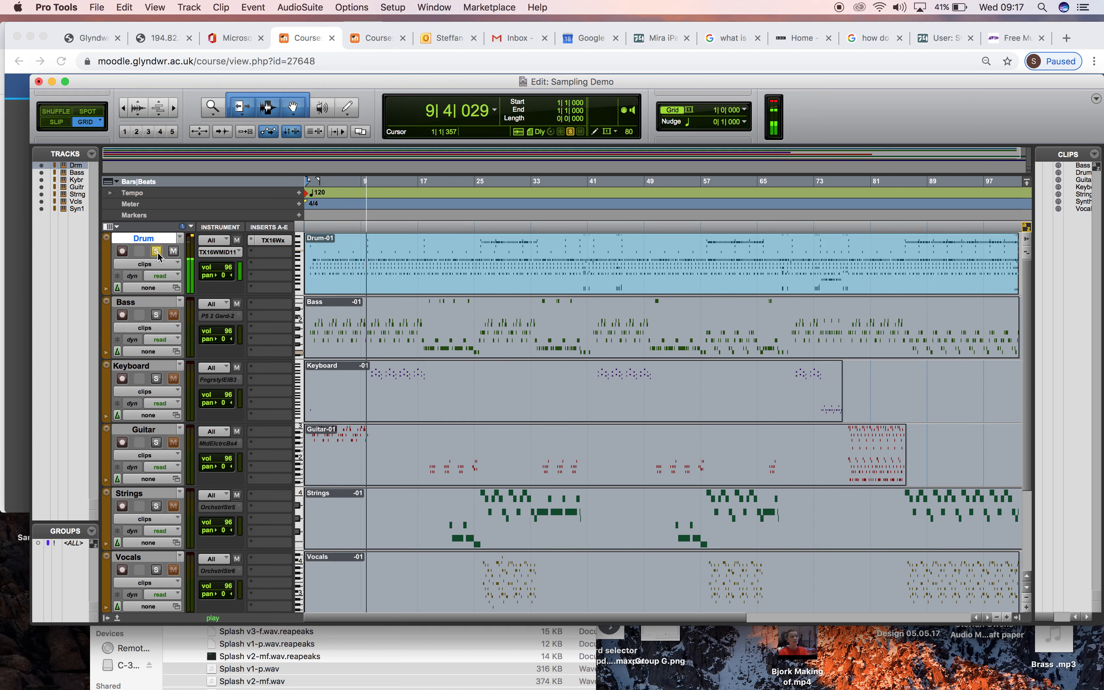
pyautogui.press('space')
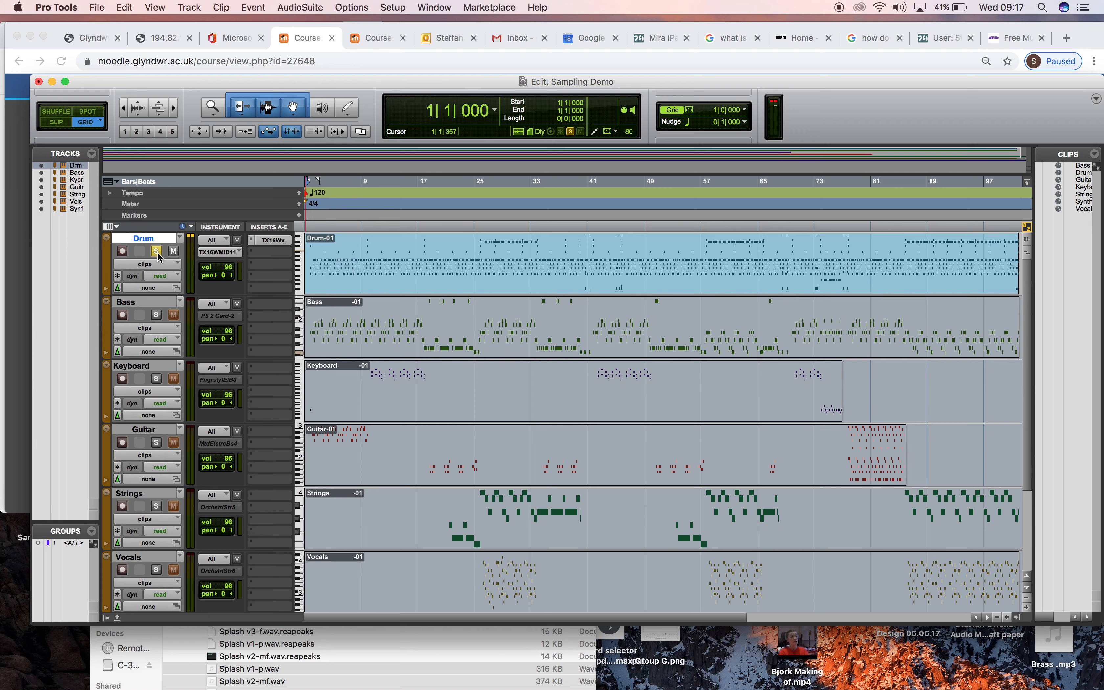
pyautogui.press('super+Tab')
pyautogui.press('super+Tab')
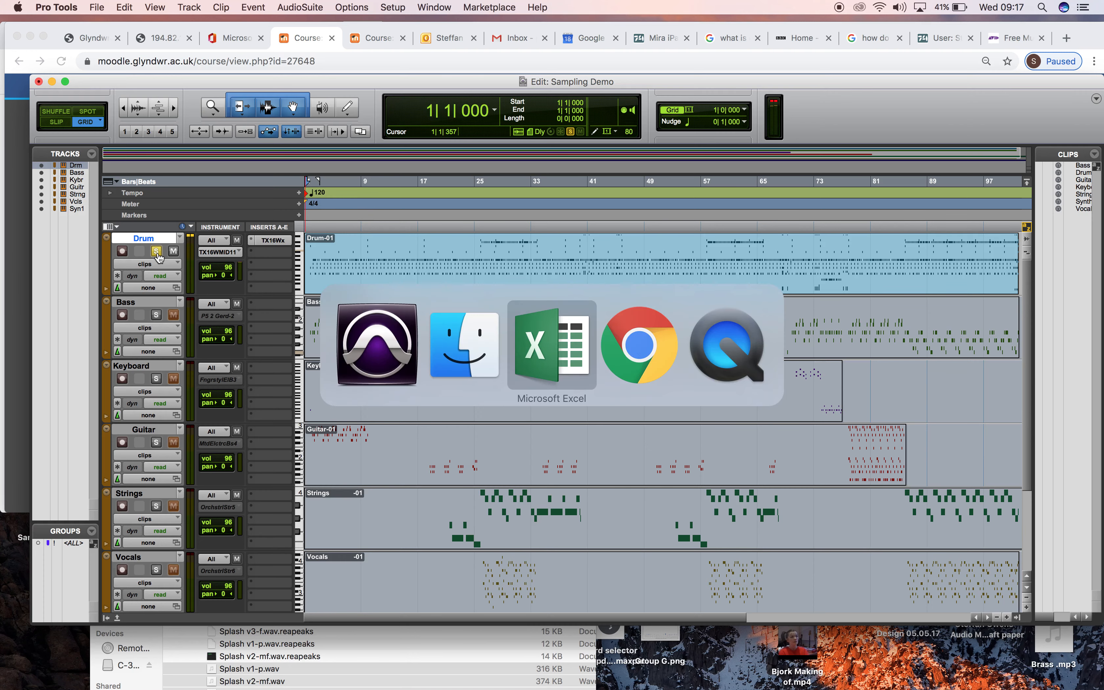
pyautogui.press('super+Tab')
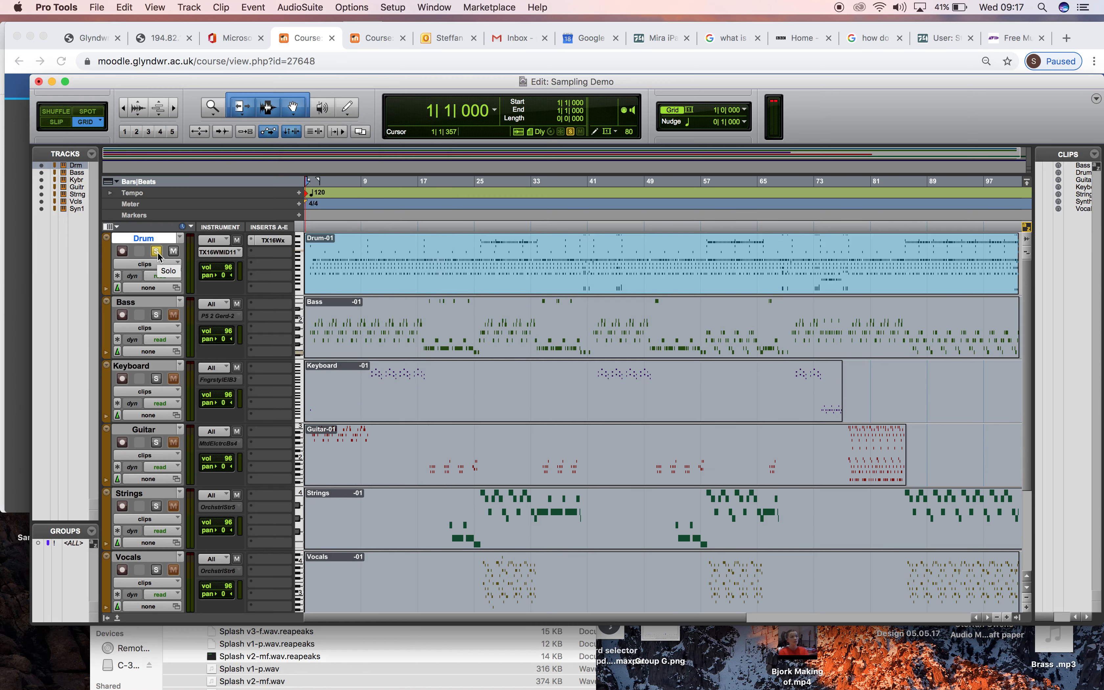
pyautogui.press('super+Tab')
pyautogui.press('super+shift+Tab')
# - Reopen the Drum track's TX16Wx sampler and set the root key of all four Kick regions, v1-p through v4-ff, to C1
pyautogui.click(270, 241)
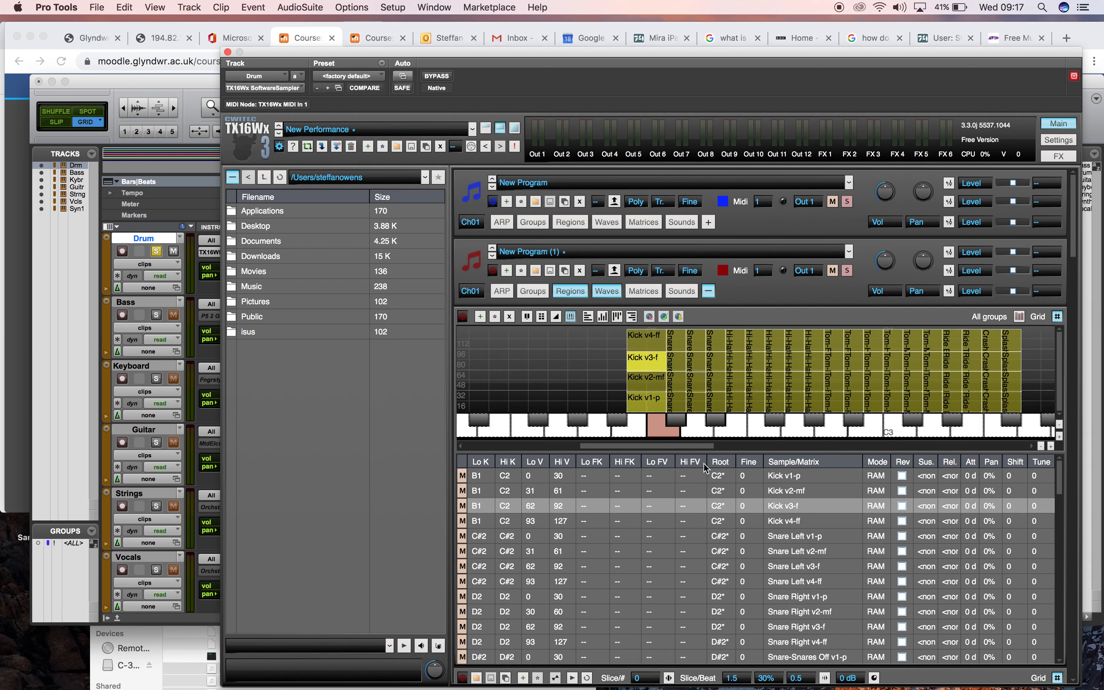
pyautogui.click(719, 477)
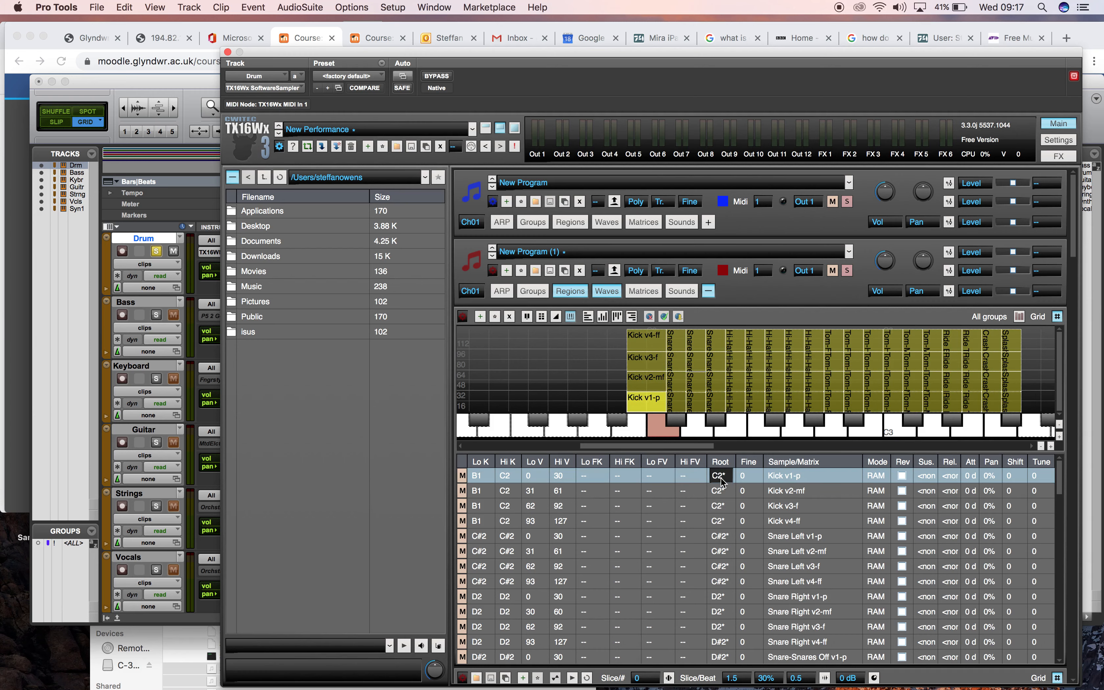
pyautogui.write('c1')
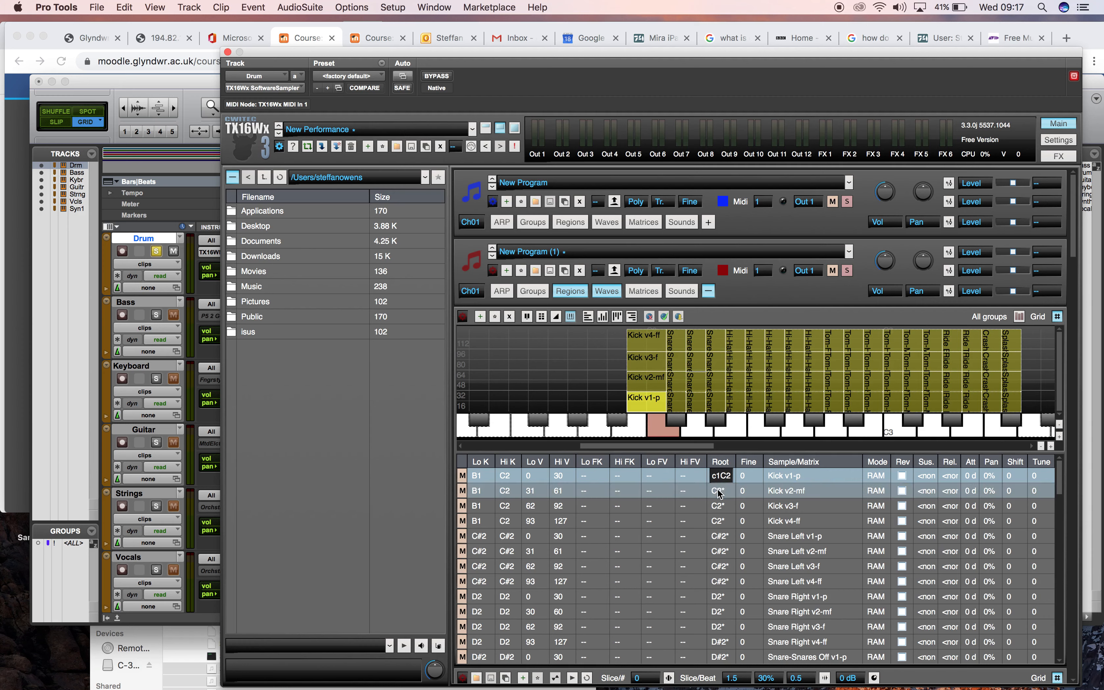
pyautogui.click(717, 492)
pyautogui.write('c1')
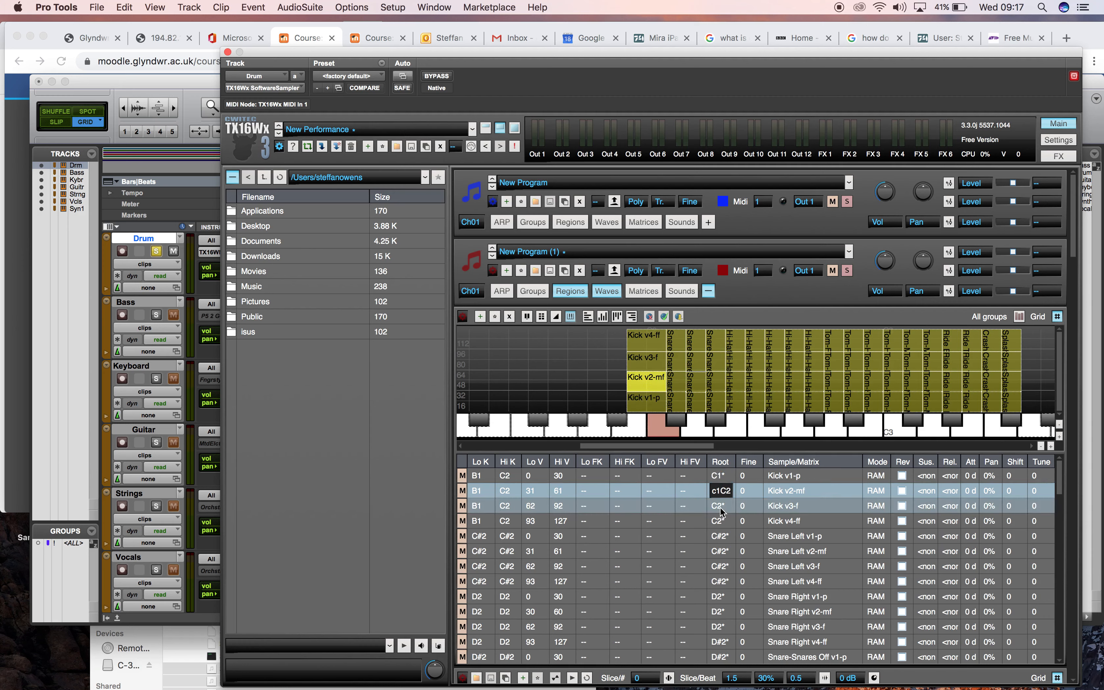
pyautogui.click(720, 506)
pyautogui.write('c1')
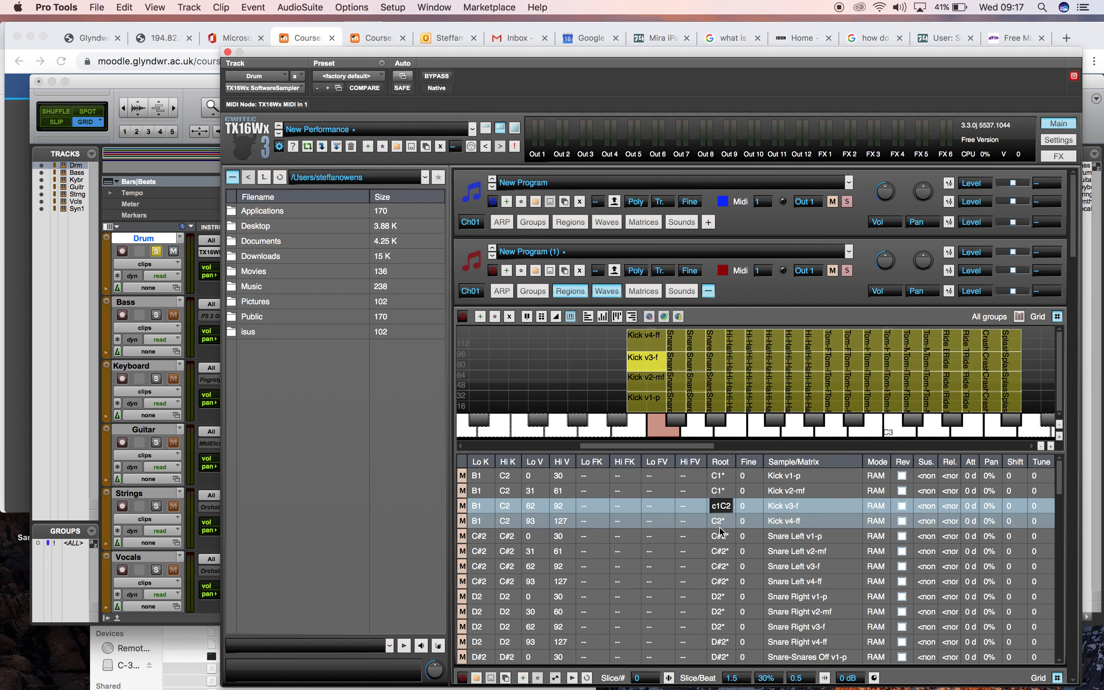
pyautogui.click(719, 523)
pyautogui.write('c1')
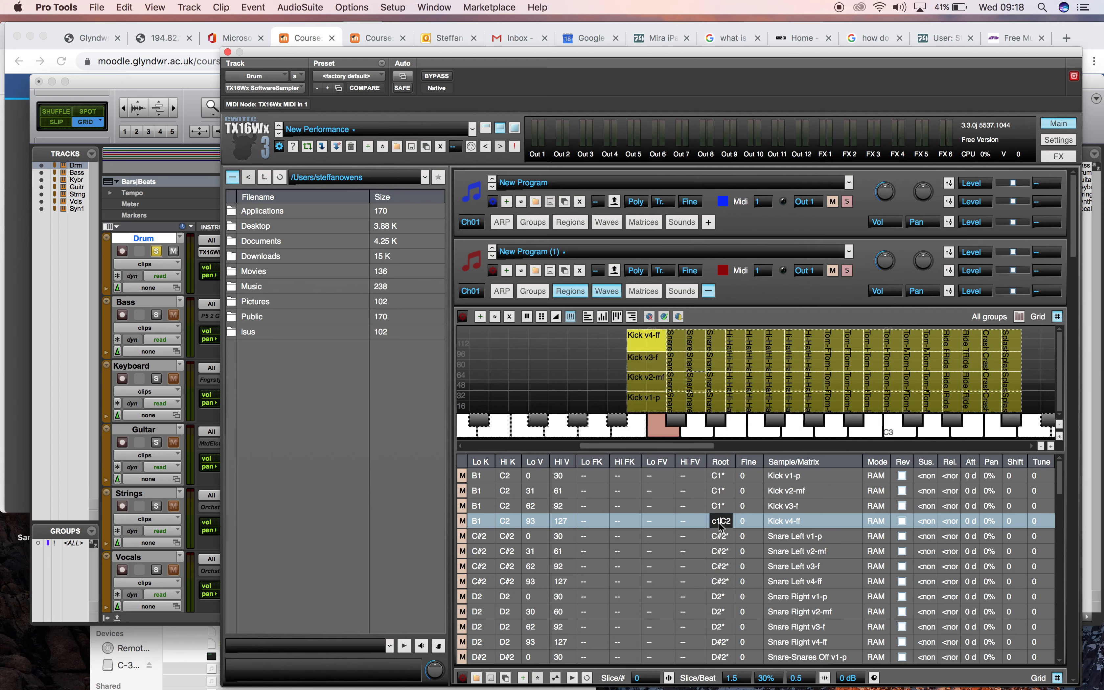
pyautogui.press('Return')
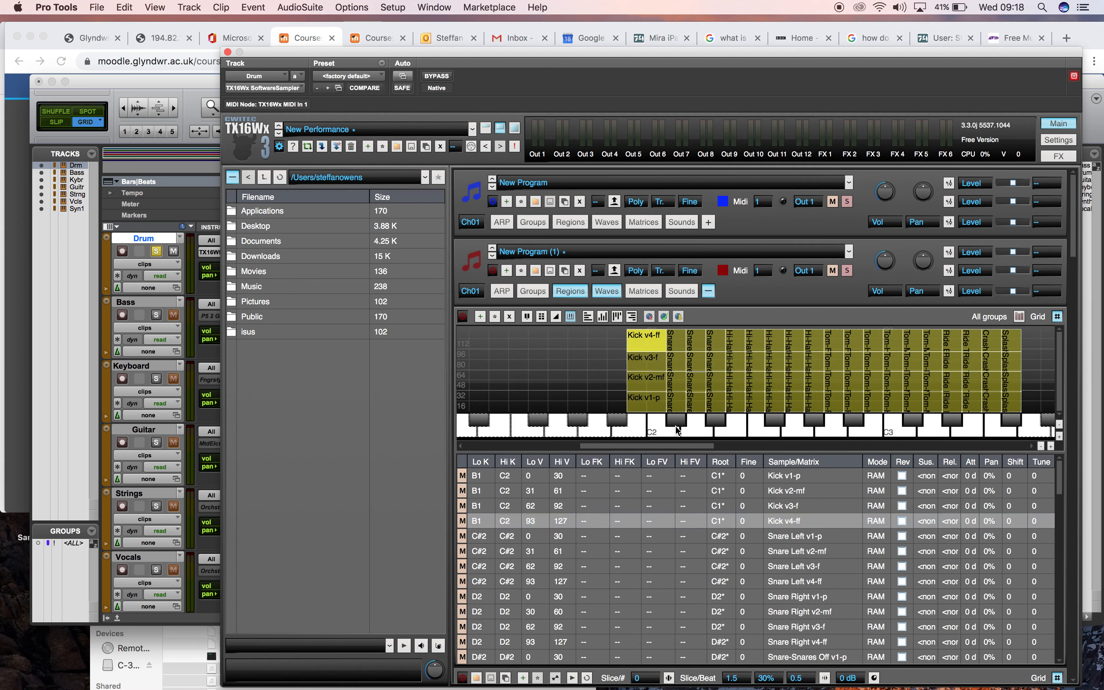
# - Play the soloed drum part, audition the B1 key and review the root keys in the region list
pyautogui.press('space')
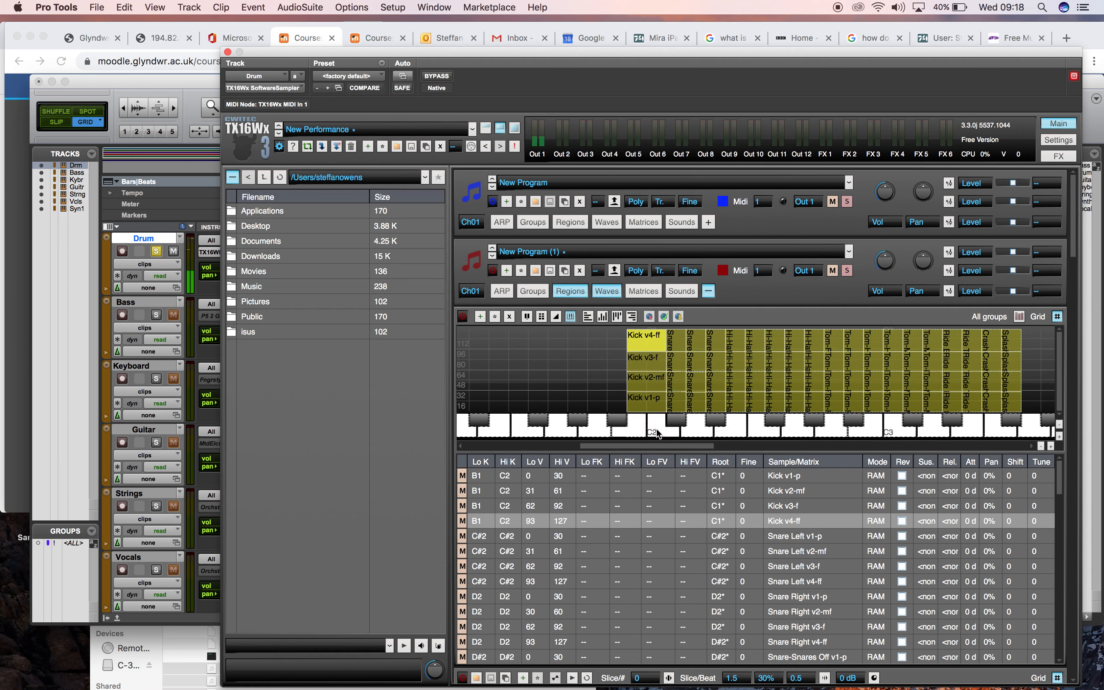
pyautogui.click(637, 429)
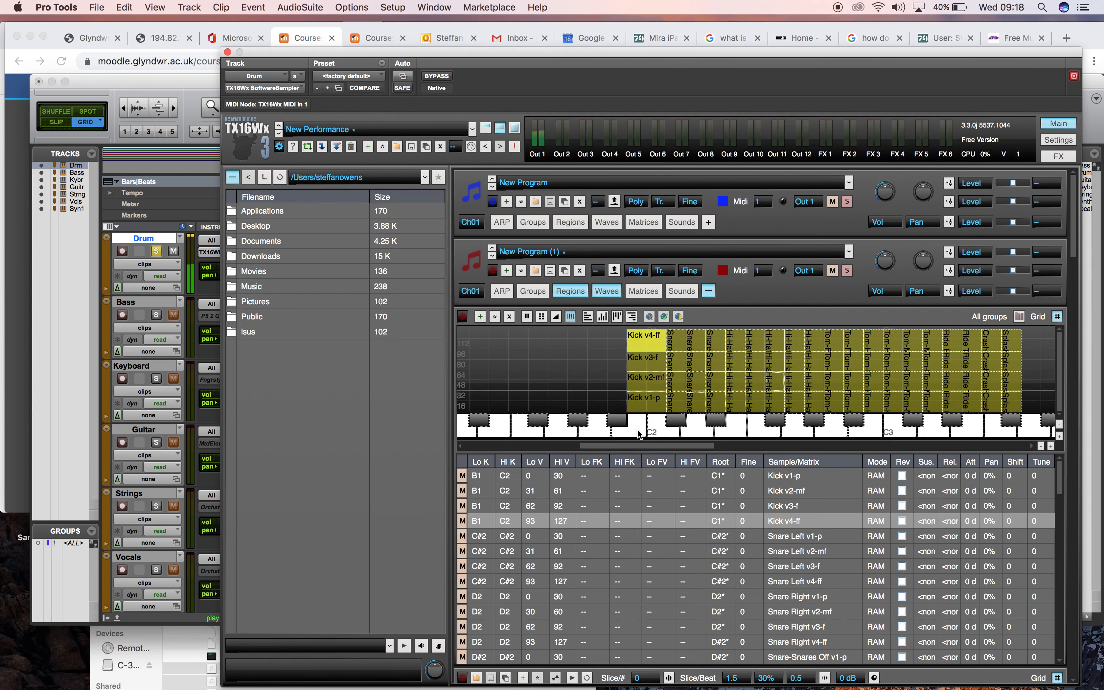
pyautogui.scroll(-15, 645, 560)
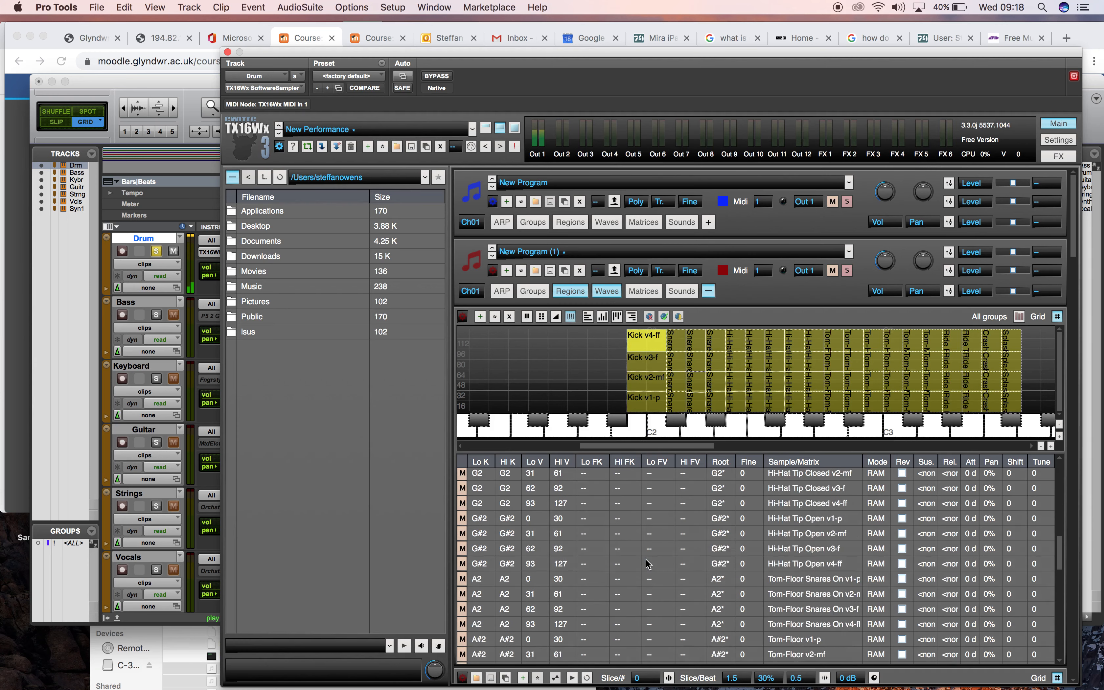
pyautogui.scroll(15, 646, 560)
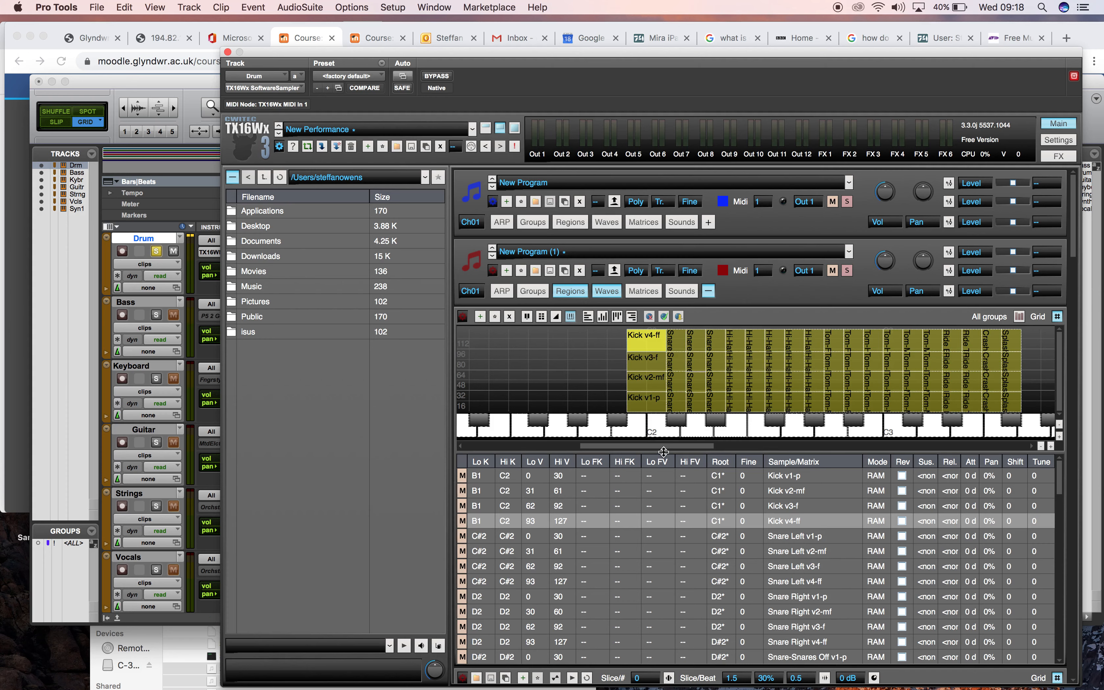
# - Try shifting all mapped regions down six semitones so Splash sits on C3, and move them back up to their original keys
pyautogui.moveTo(615, 333); pyautogui.dragTo(1025, 396)
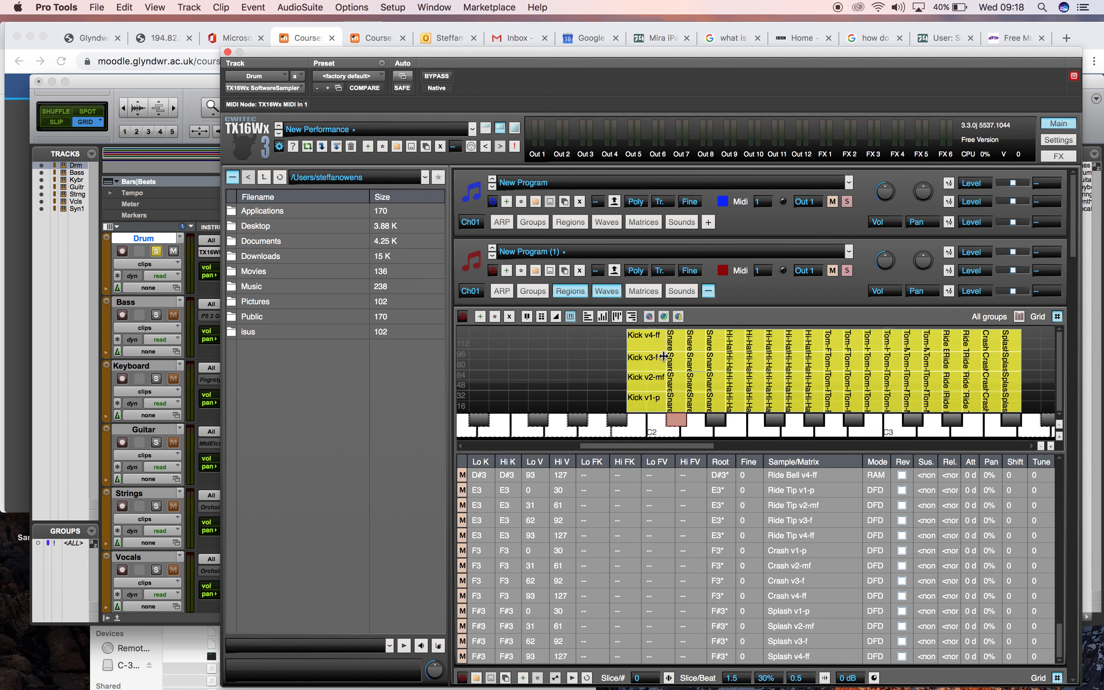
pyautogui.moveTo(658, 361); pyautogui.dragTo(545, 370)
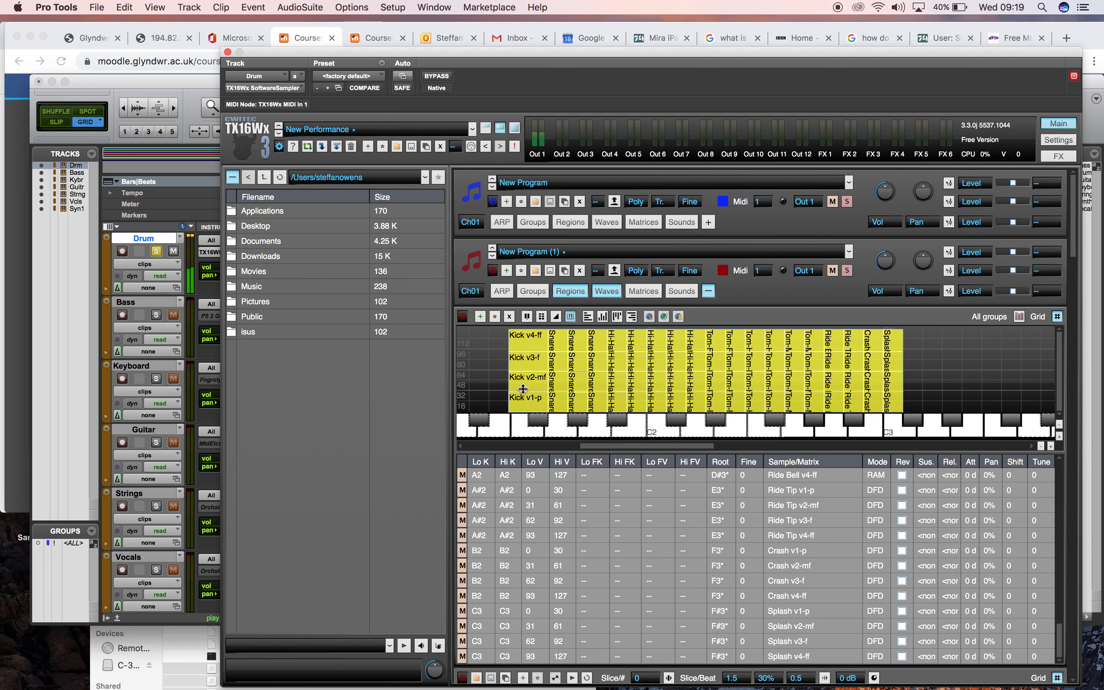
pyautogui.moveTo(523, 396); pyautogui.dragTo(634, 401)
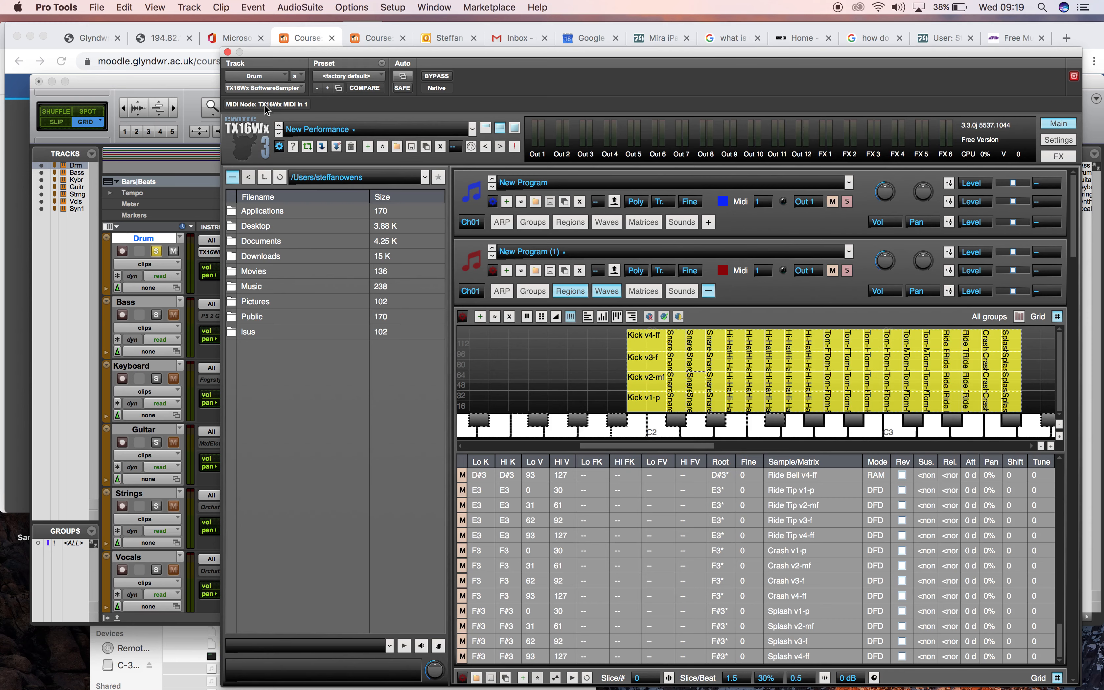
# - Close the sampler window to return to the Edit window
pyautogui.click(228, 52)
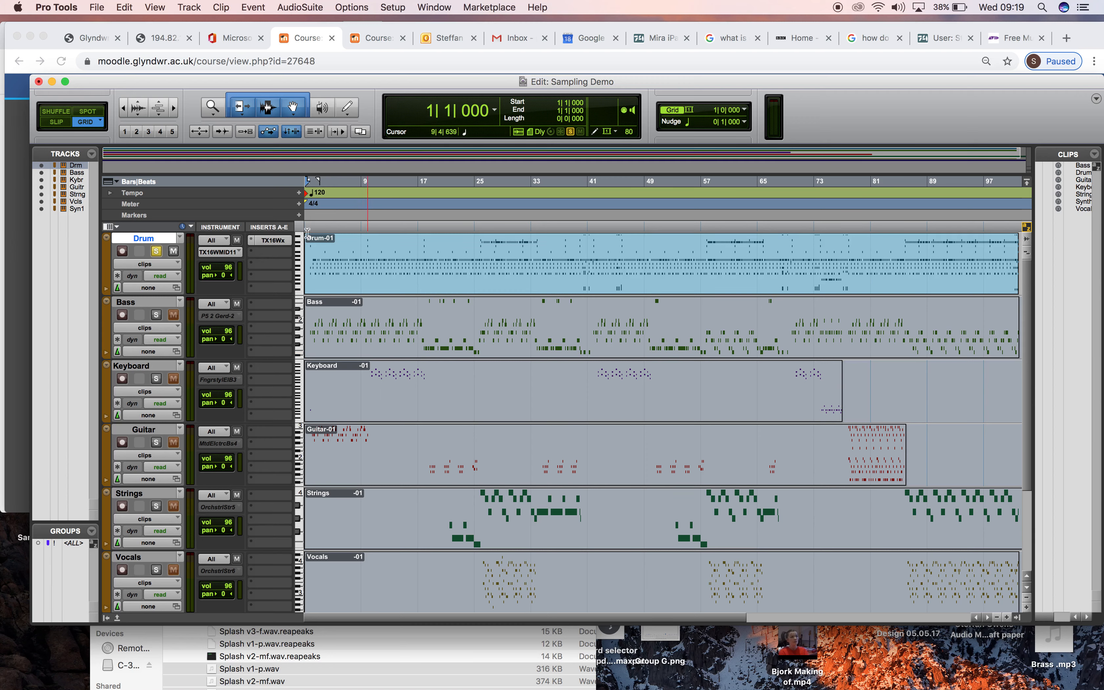
# - Insert a stereo EQ3 7-Band plug-in after the sampler on the Drum track and move its window clear of the track inserts
pyautogui.click(257, 255)
pyautogui.moveTo(305, 280)
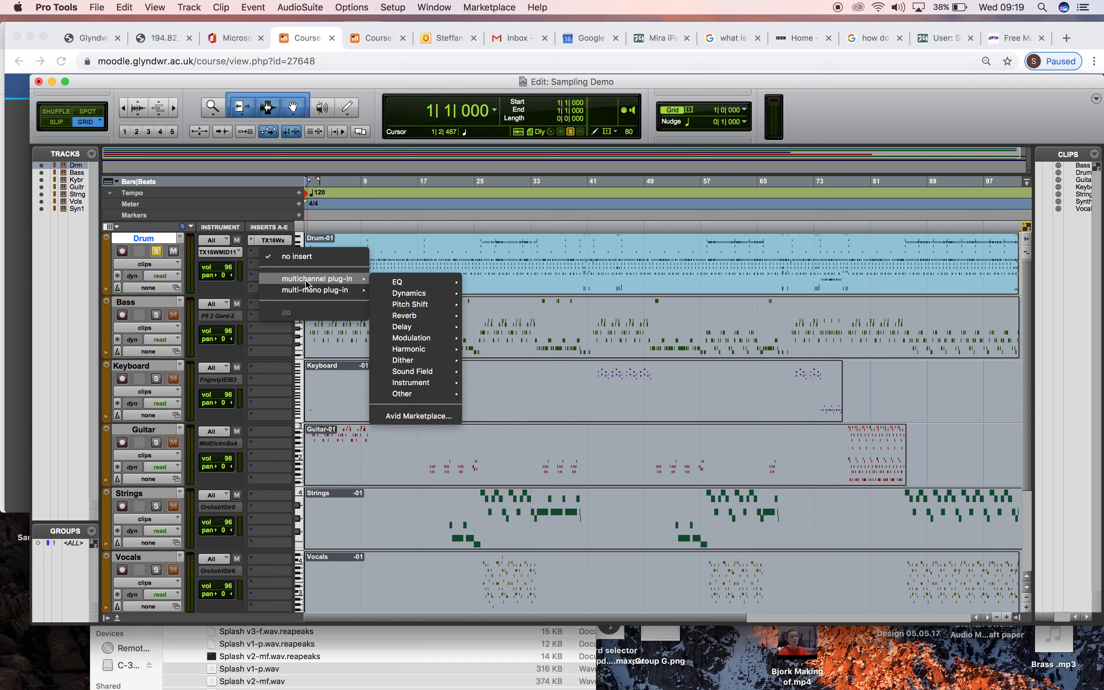
pyautogui.moveTo(415, 282)
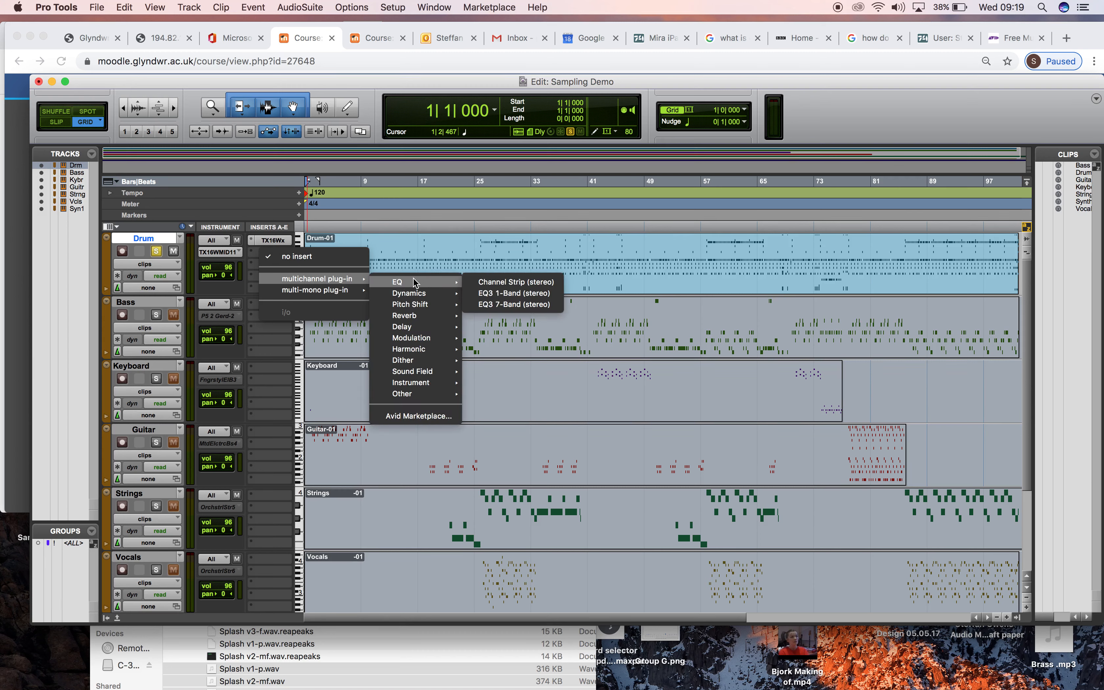
pyautogui.click(514, 304)
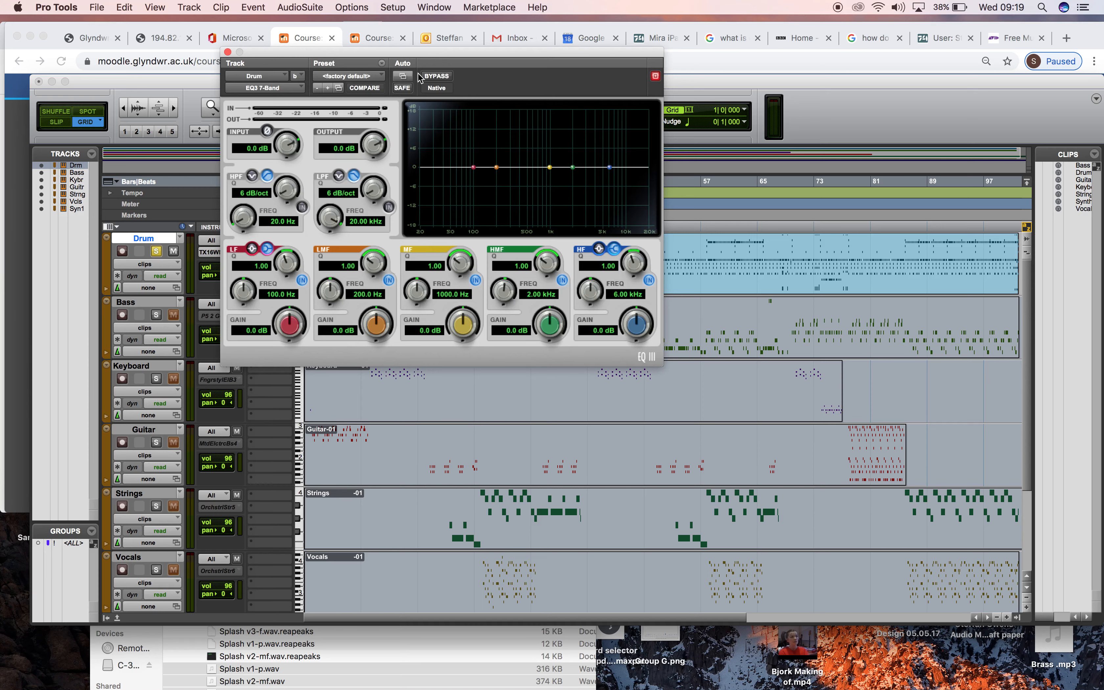
pyautogui.moveTo(433, 50); pyautogui.dragTo(784, 242)
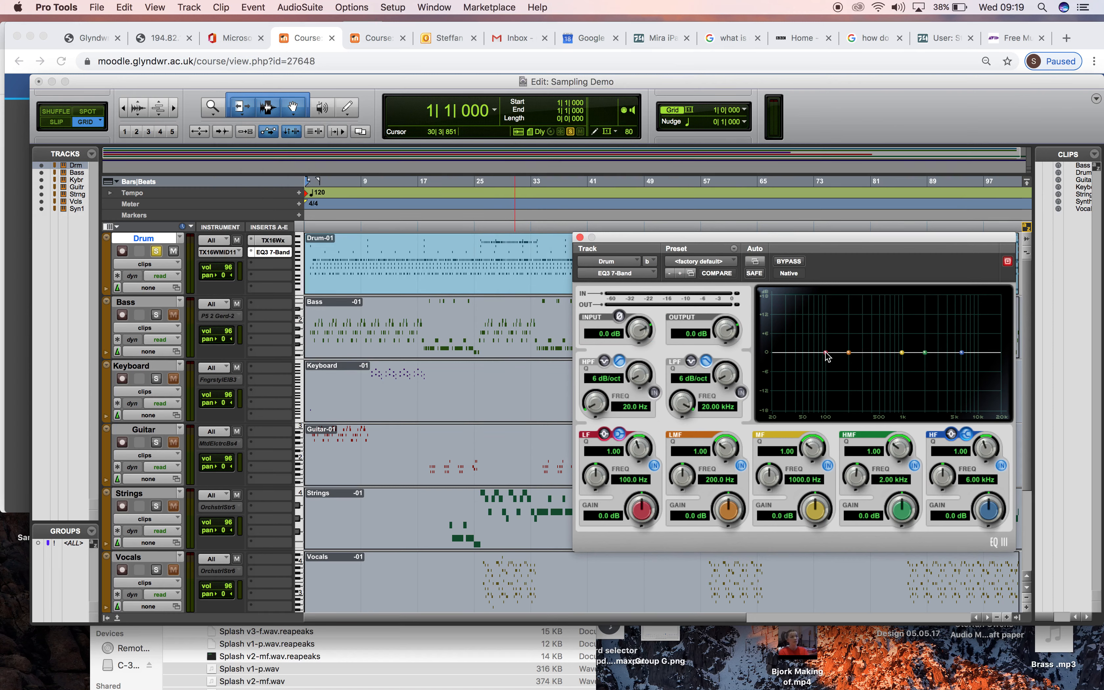
# - Play the drums while boosting the EQ's low band to about 5.7 dB near 117 Hz, return it to about 0.1 dB and close the EQ
pyautogui.press('space')
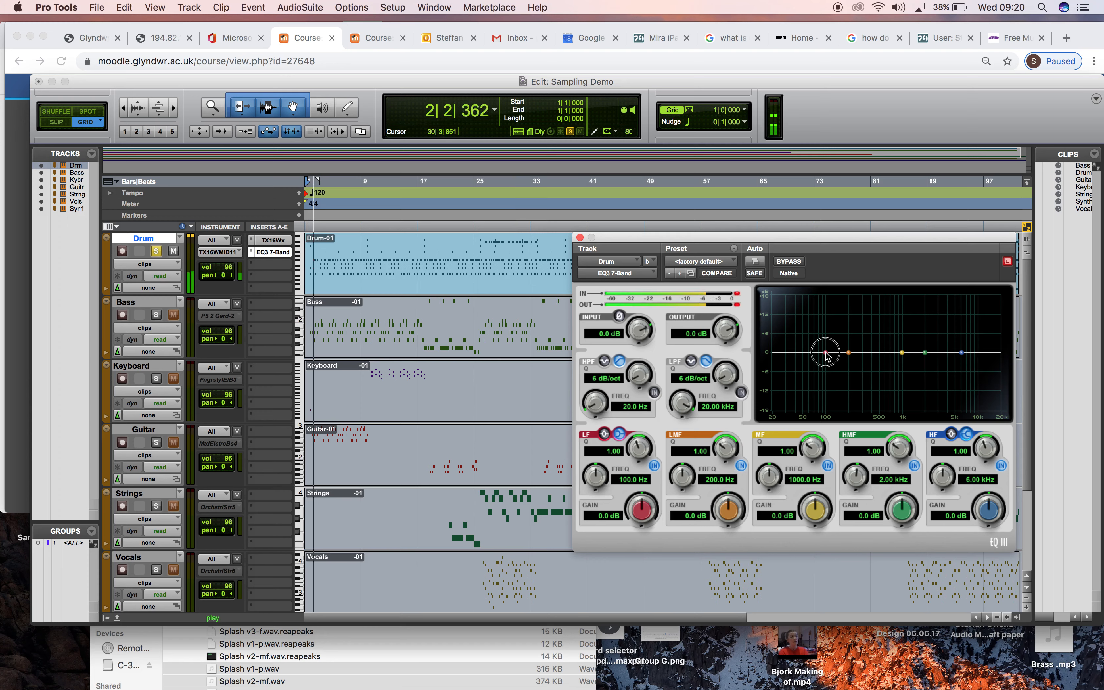
pyautogui.moveTo(826, 351); pyautogui.dragTo(830, 334)
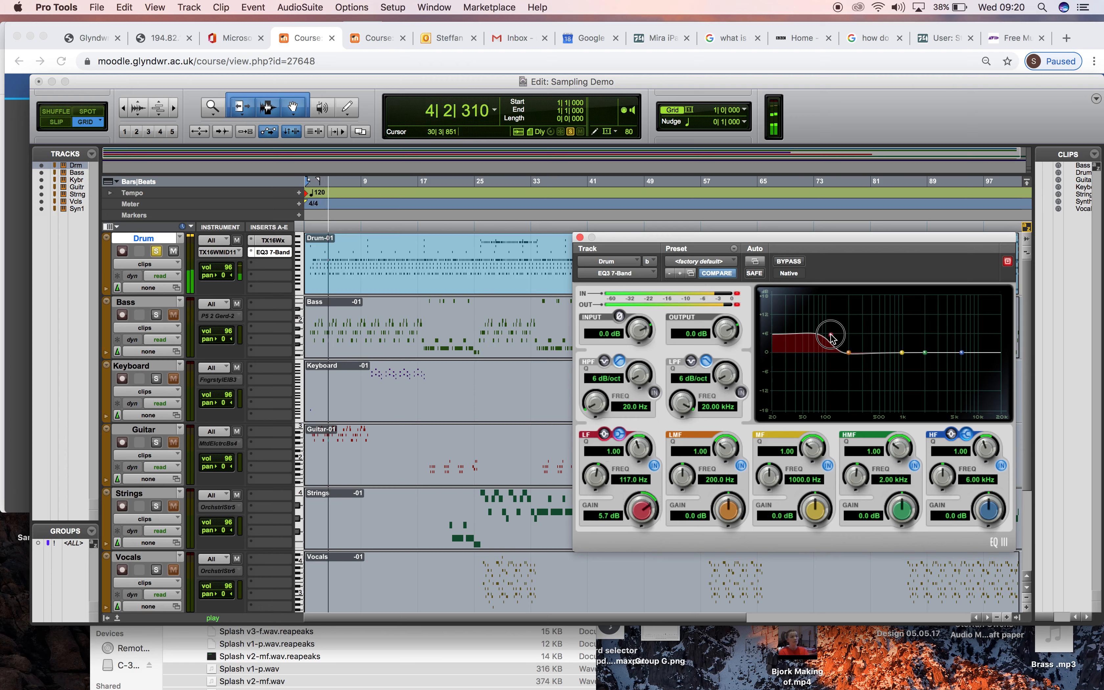
pyautogui.moveTo(830, 336)
pyautogui.mouseDown()
pyautogui.moveTo(837, 388)
pyautogui.moveTo(907, 387)
pyautogui.moveTo(886, 390)
pyautogui.moveTo(833, 357)
pyautogui.mouseUp()
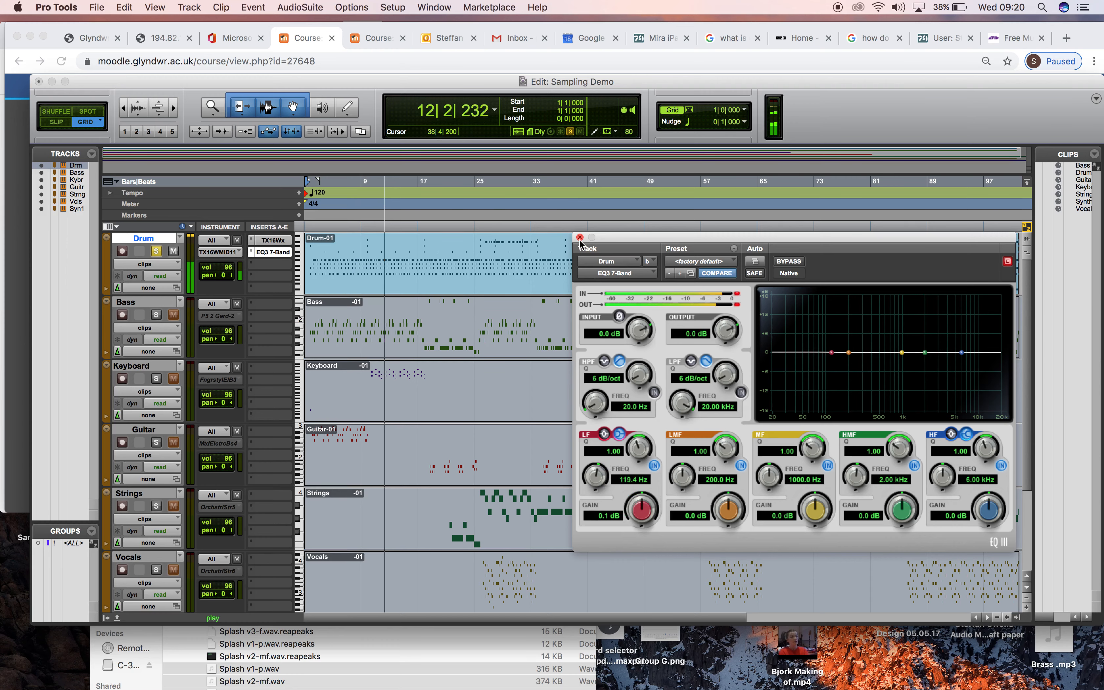
pyautogui.press('space')
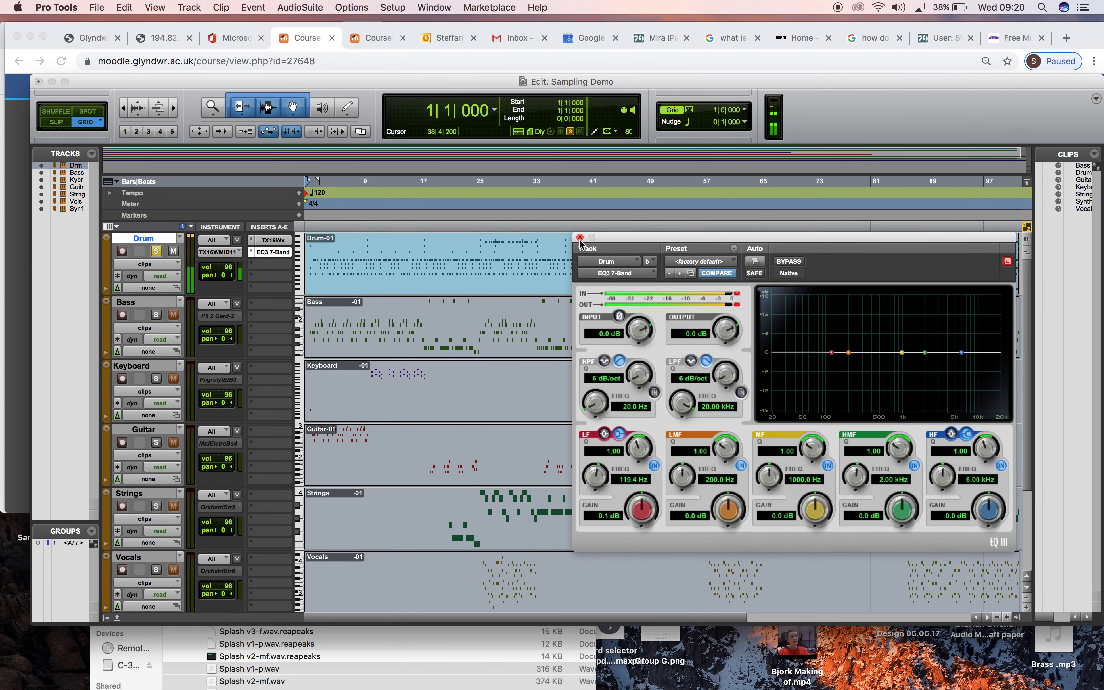
pyautogui.click(580, 238)
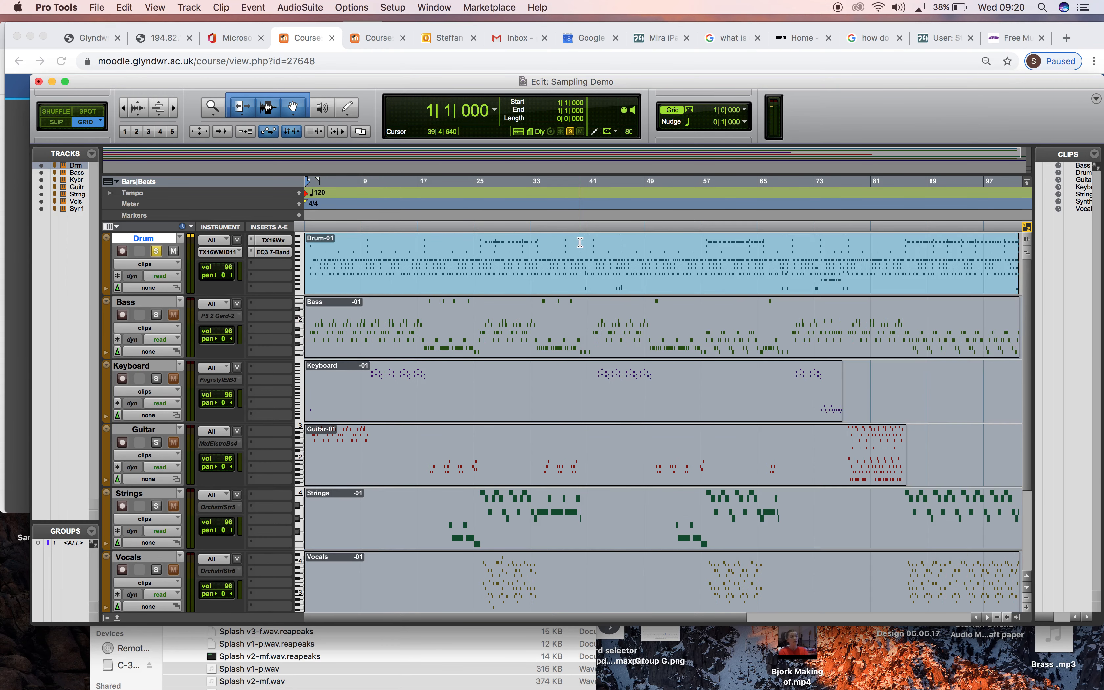
# - Replace the Drum track's EQ3 7-Band insert with a stereo D-Verb and load its Large Church preset
pyautogui.click(251, 254)
pyautogui.moveTo(333, 253)
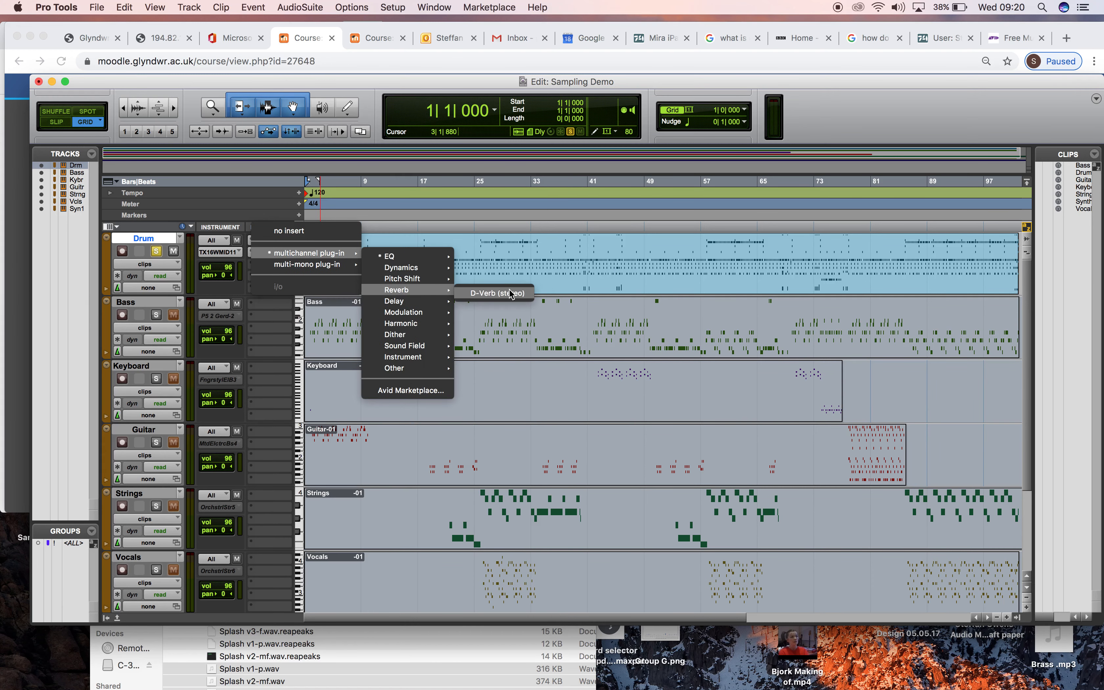
pyautogui.click(510, 283)
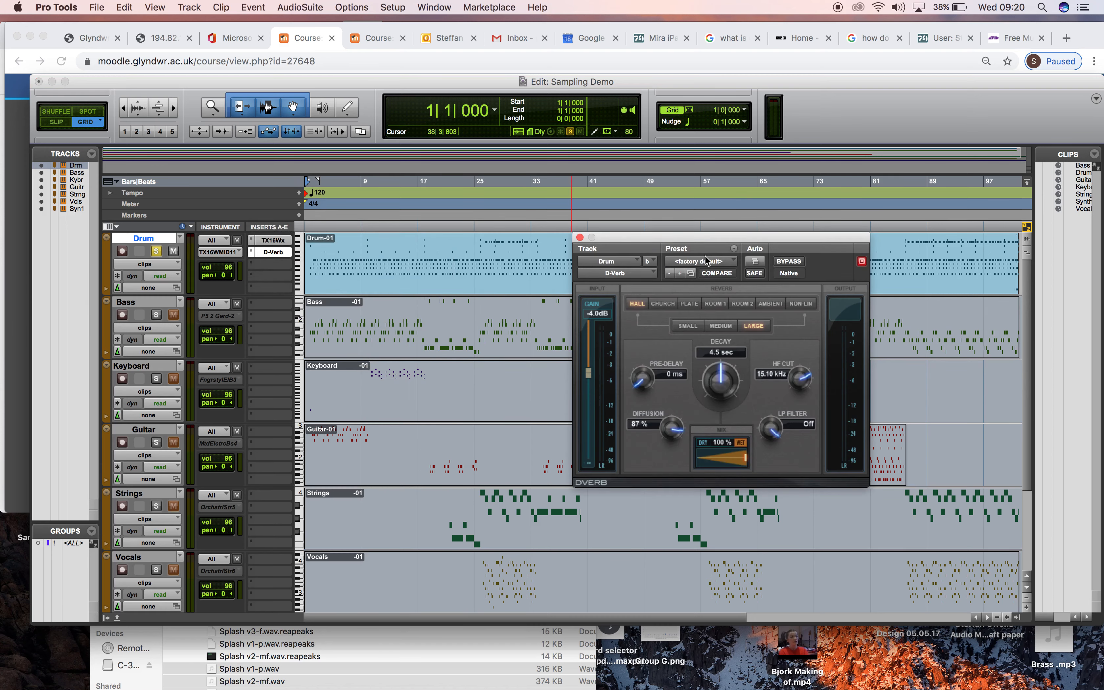
pyautogui.click(730, 260)
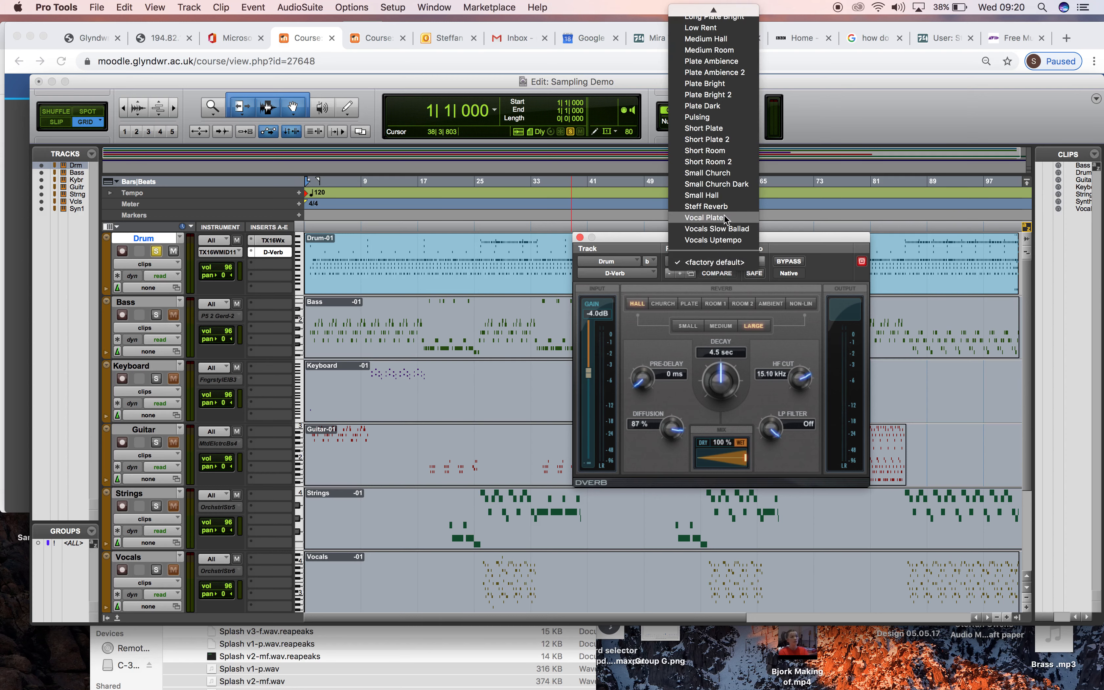
pyautogui.scroll(5, 724, 173)
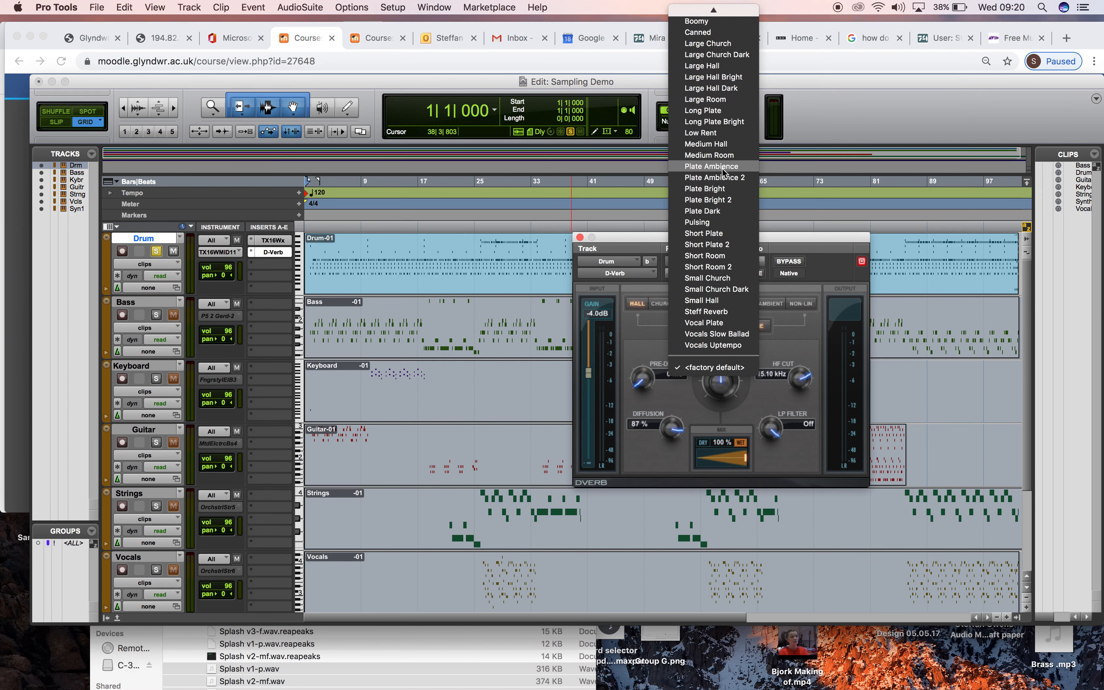
pyautogui.click(715, 46)
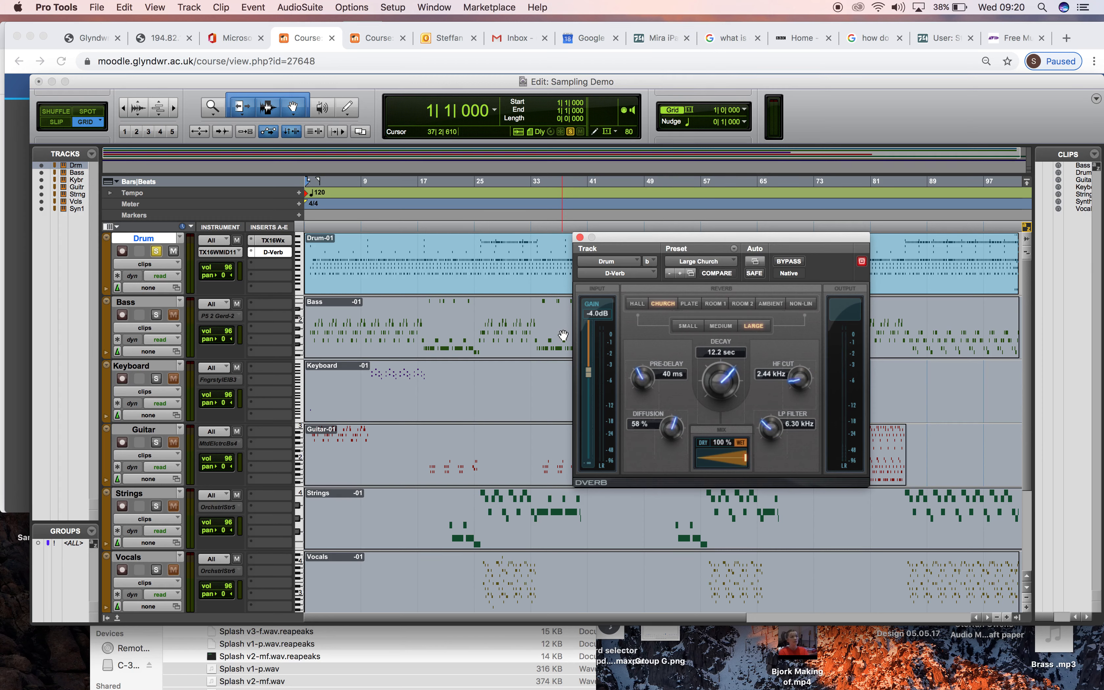
# - Play the soloed drums through the D-Verb and reduce the reverb mix to 19 %
pyautogui.press('space')
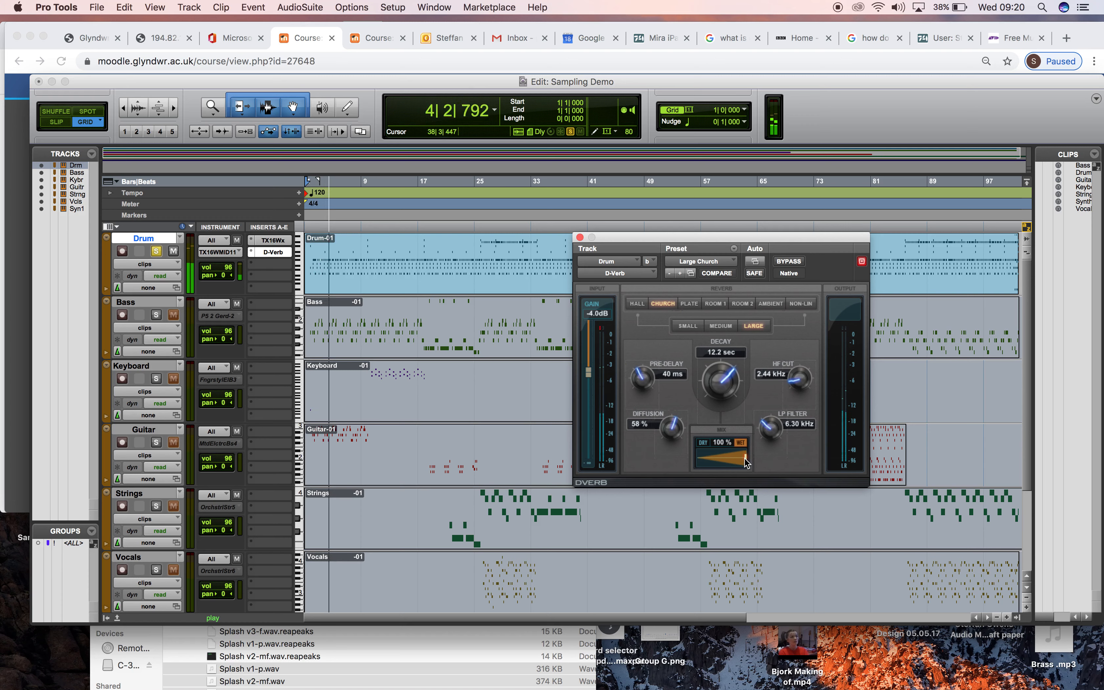
pyautogui.moveTo(744, 459); pyautogui.dragTo(705, 460)
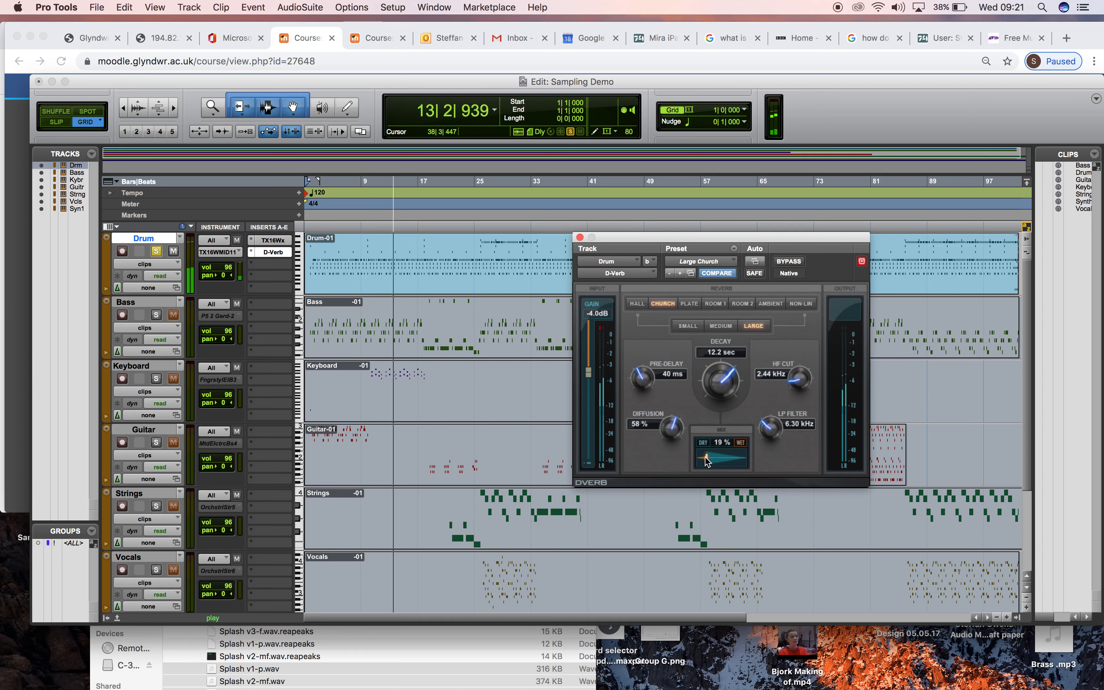
pyautogui.press('space')
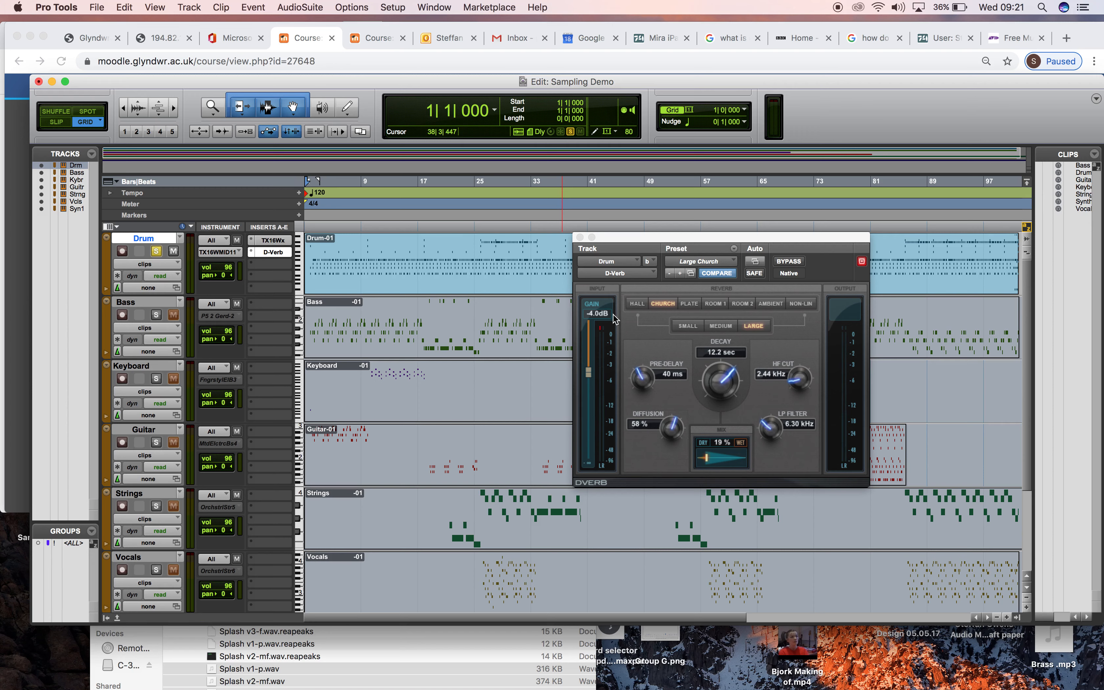
pyautogui.press('space')
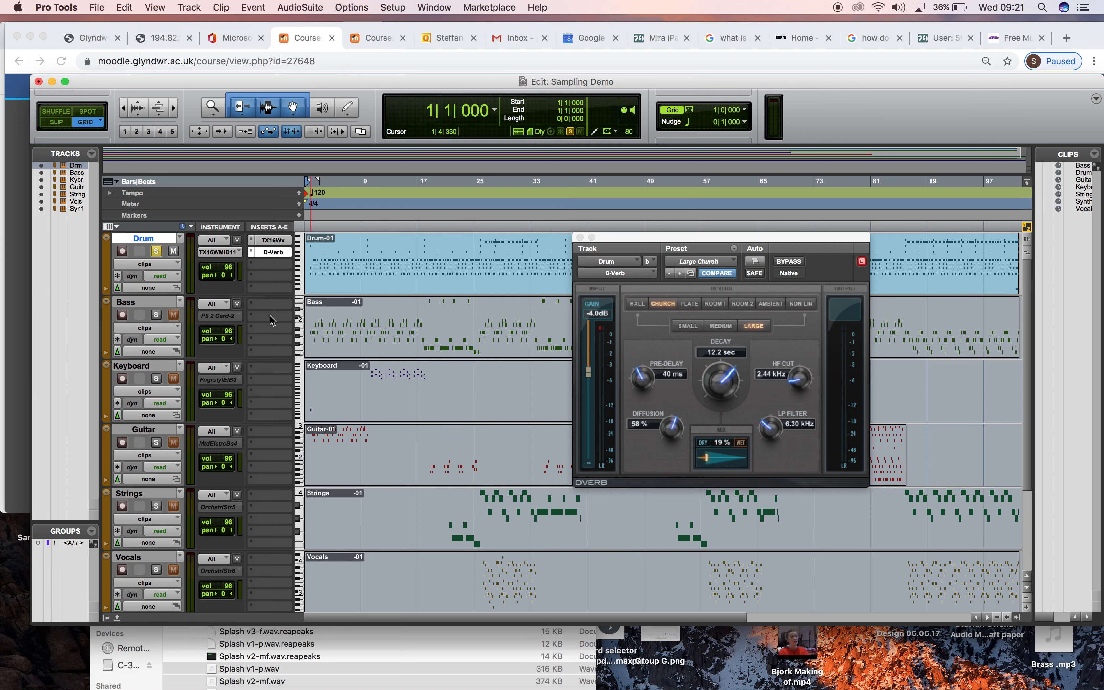